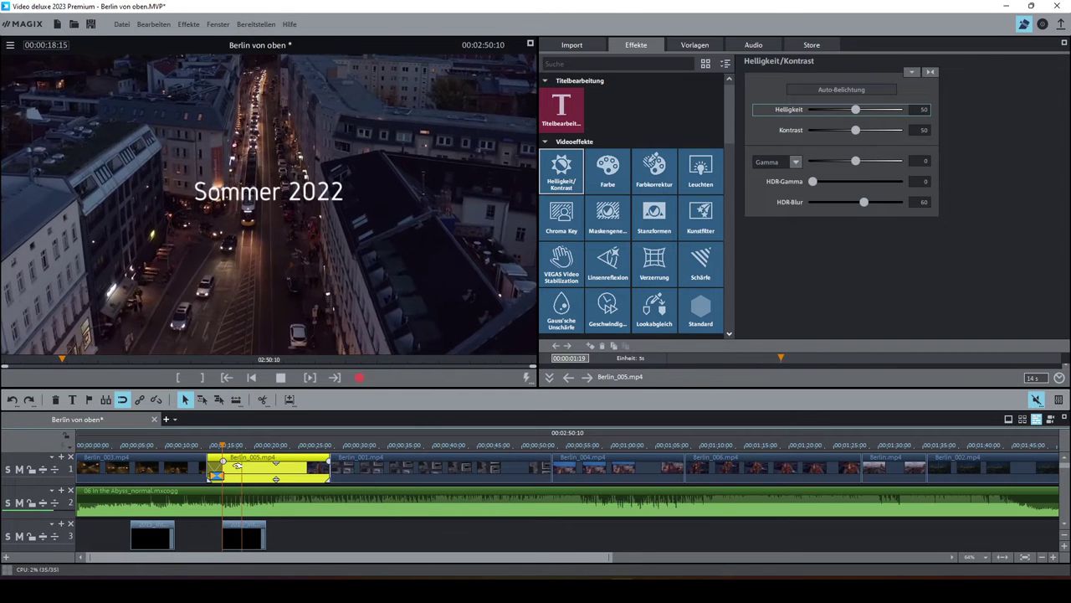
- Move the first title clip on track 3 earlier to about 3.6 seconds and play back the opening
{"action": "key", "text": "space"}
{"action": "left_click", "coordinate": [131, 451]}
{"action": "key", "text": "space"}
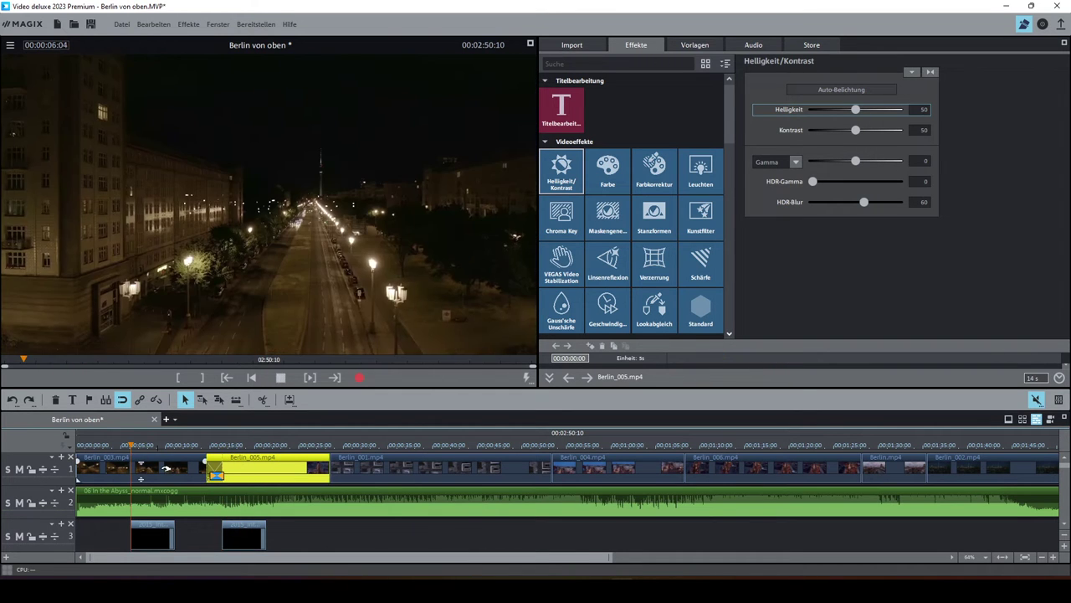
{"action": "left_click_drag", "start_coordinate": [154, 529], "coordinate": [131, 529]}
{"action": "key", "text": "space"}
{"action": "left_click", "coordinate": [107, 449]}
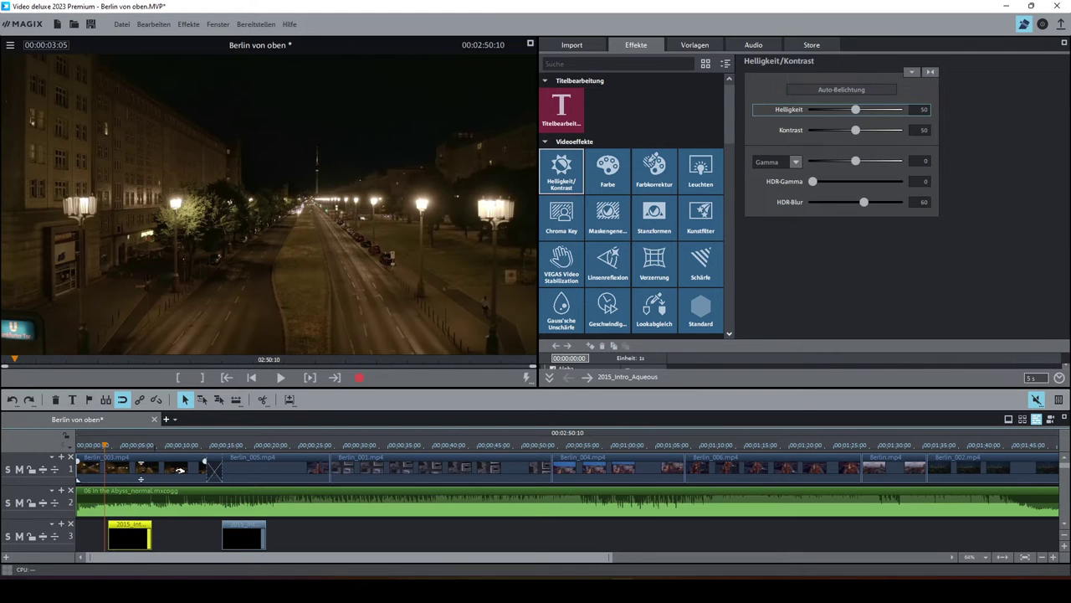
{"action": "key", "text": "space"}
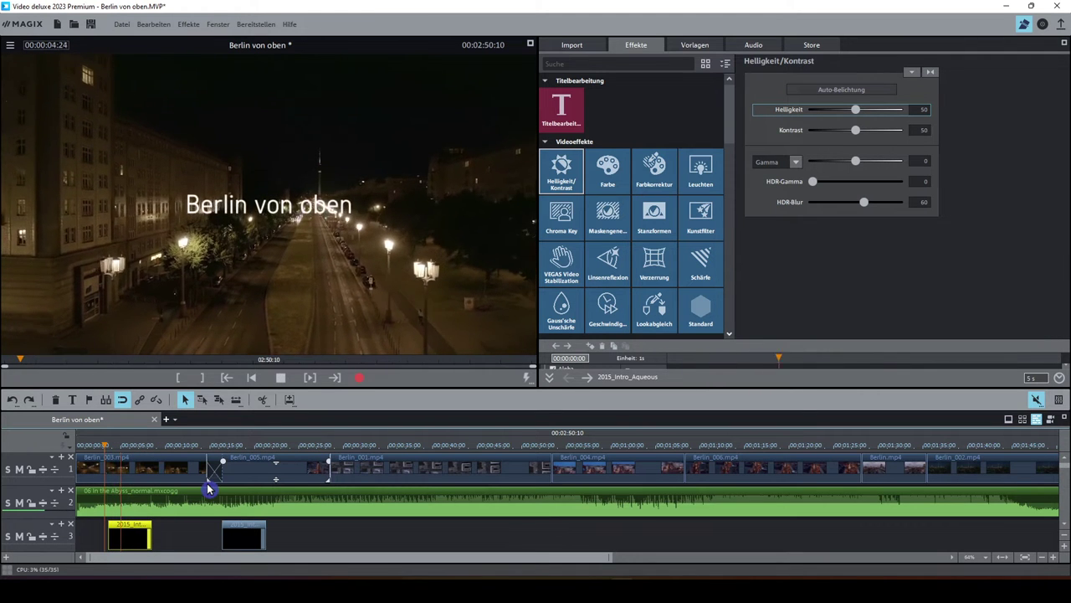
{"action": "key", "text": "space"}
- Shorten the music clip on track 2 by trimming its end
{"action": "scroll", "coordinate": [310, 486], "scroll_direction": "down", "scroll_amount": 2}
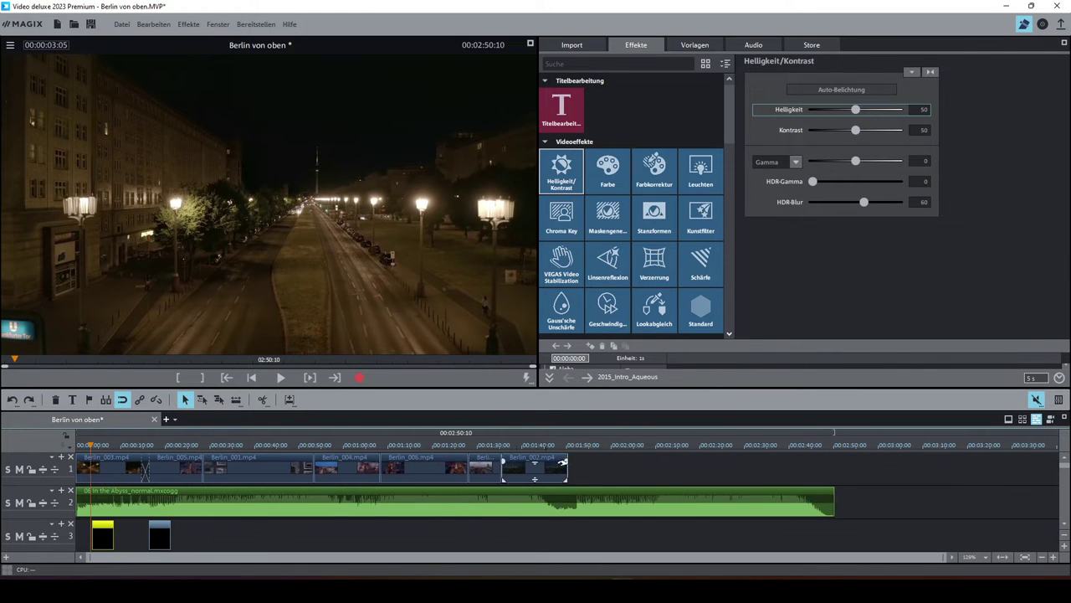
{"action": "left_click_drag", "start_coordinate": [833, 514], "coordinate": [744, 516]}
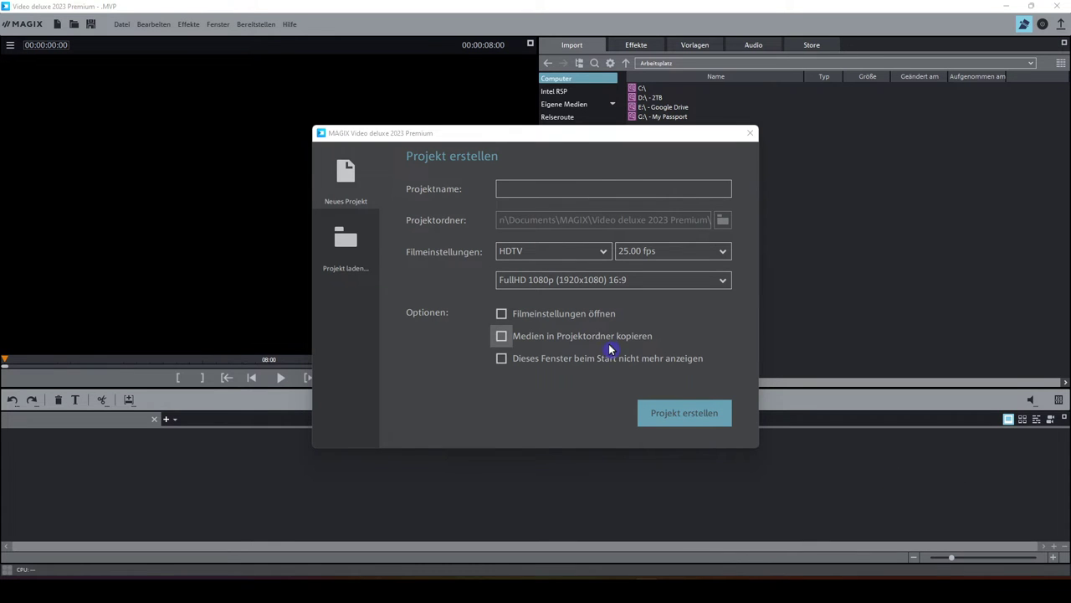
- Create a new project named "Berlin von oben" with the default film settings
{"action": "left_click_drag", "start_coordinate": [558, 136], "coordinate": [580, 143]}
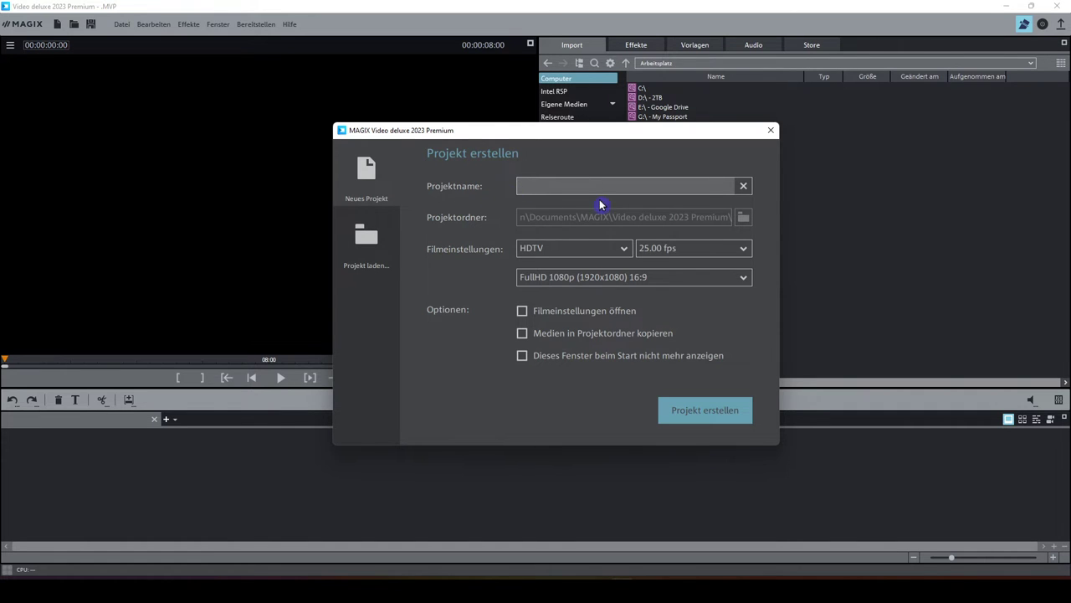
{"action": "type", "text": "Berlin von oben"}
{"action": "left_click", "coordinate": [708, 413]}
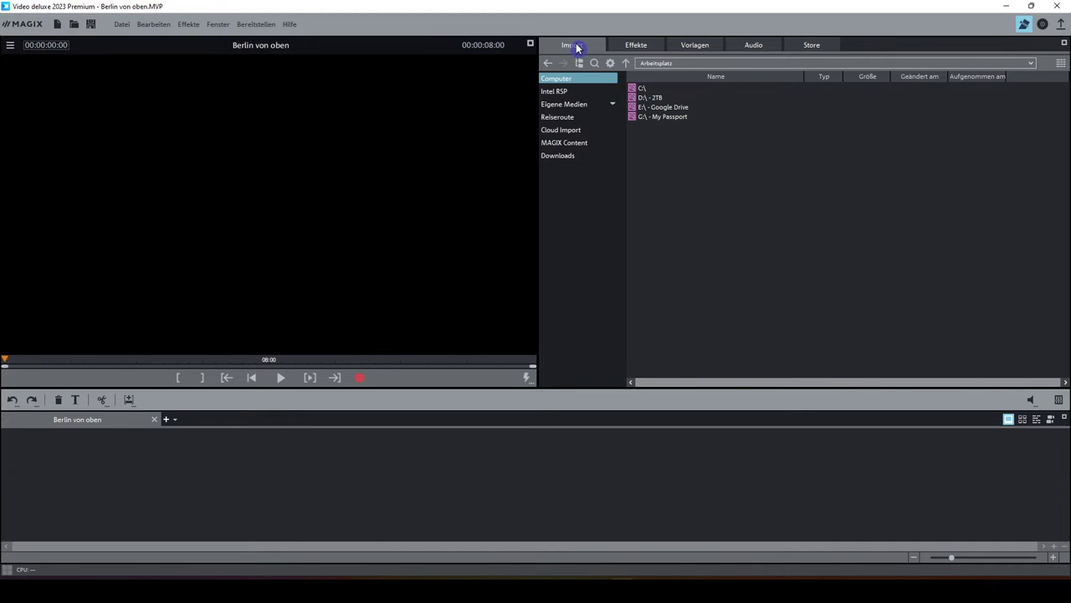
- Look through the media pool's effects, templates, audio collections and store offers, and return to the file import view
{"action": "left_click", "coordinate": [638, 46]}
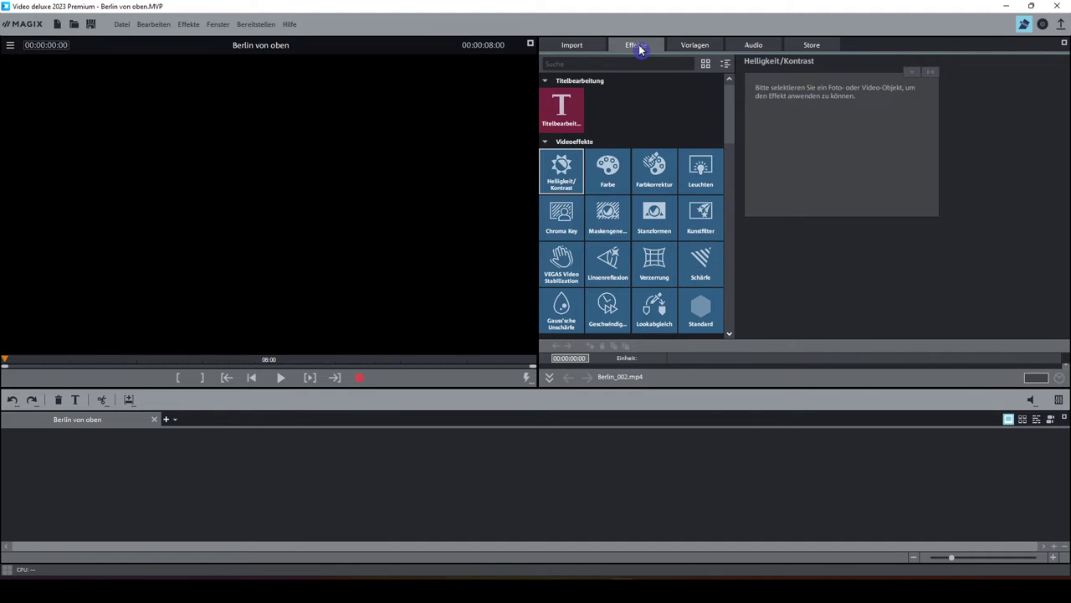
{"action": "left_click", "coordinate": [687, 46]}
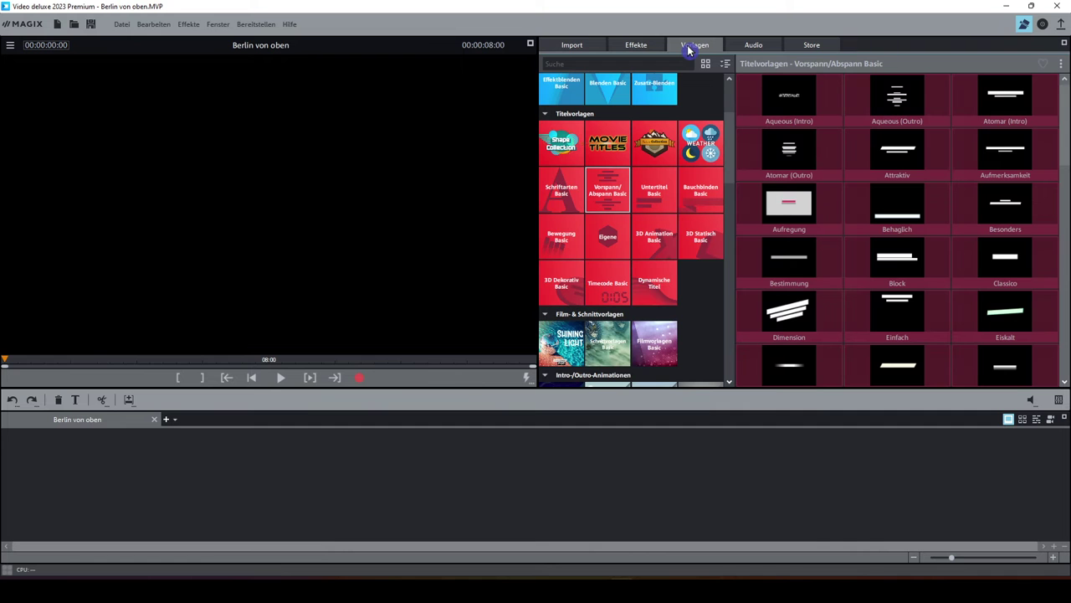
{"action": "scroll", "coordinate": [730, 142], "scroll_direction": "up", "scroll_amount": 3}
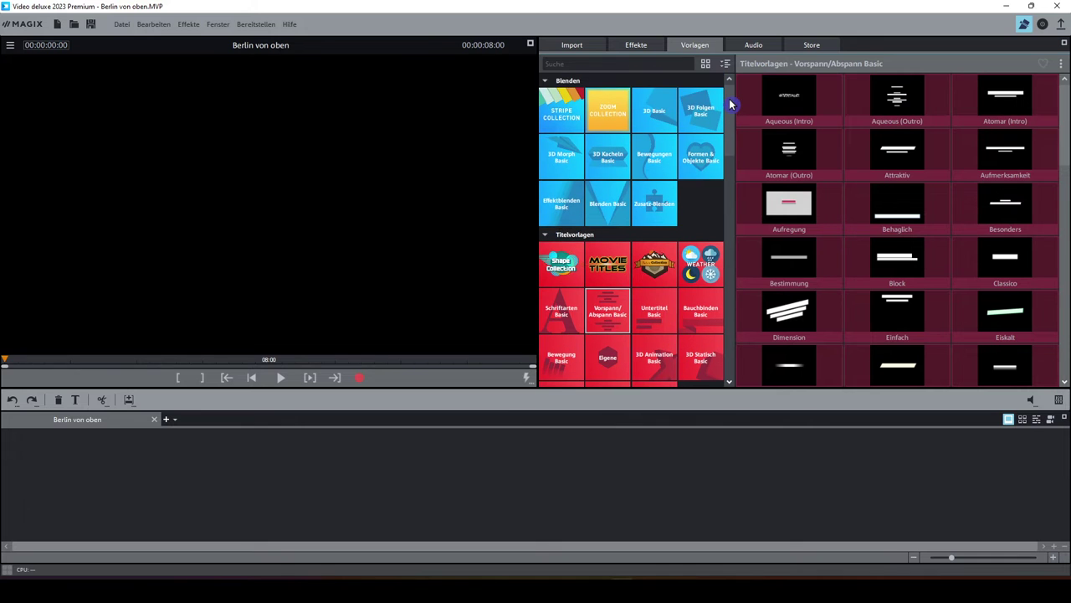
{"action": "mouse_move", "coordinate": [730, 105]}
{"action": "left_mouse_down"}
{"action": "mouse_move", "coordinate": [732, 148]}
{"action": "mouse_move", "coordinate": [731, 95]}
{"action": "left_mouse_up"}
{"action": "left_click", "coordinate": [754, 48]}
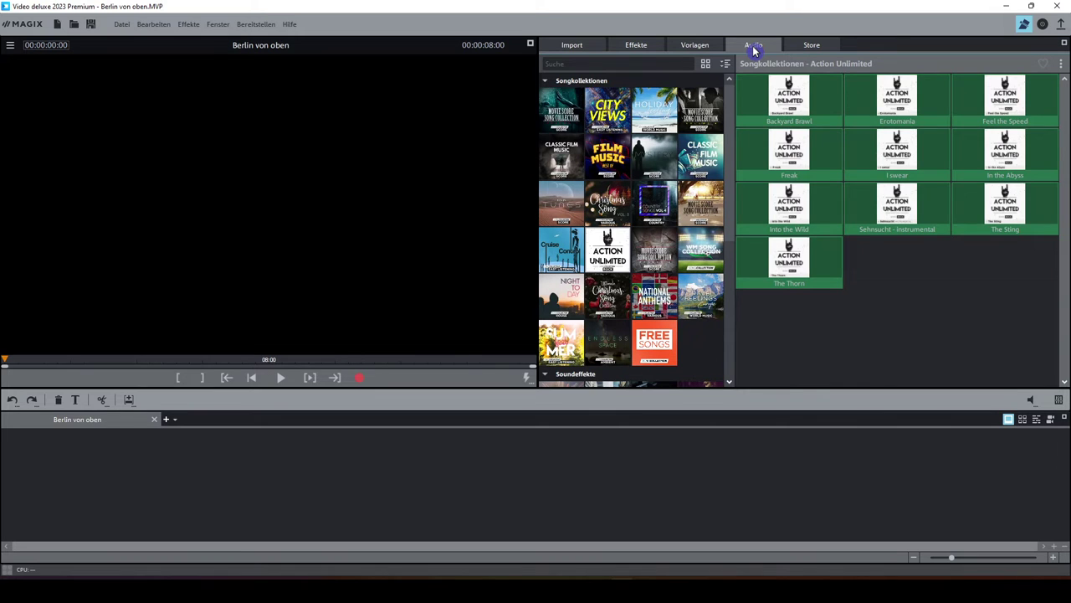
{"action": "mouse_move", "coordinate": [732, 104]}
{"action": "left_mouse_down"}
{"action": "mouse_move", "coordinate": [731, 199]}
{"action": "mouse_move", "coordinate": [731, 97]}
{"action": "left_mouse_up"}
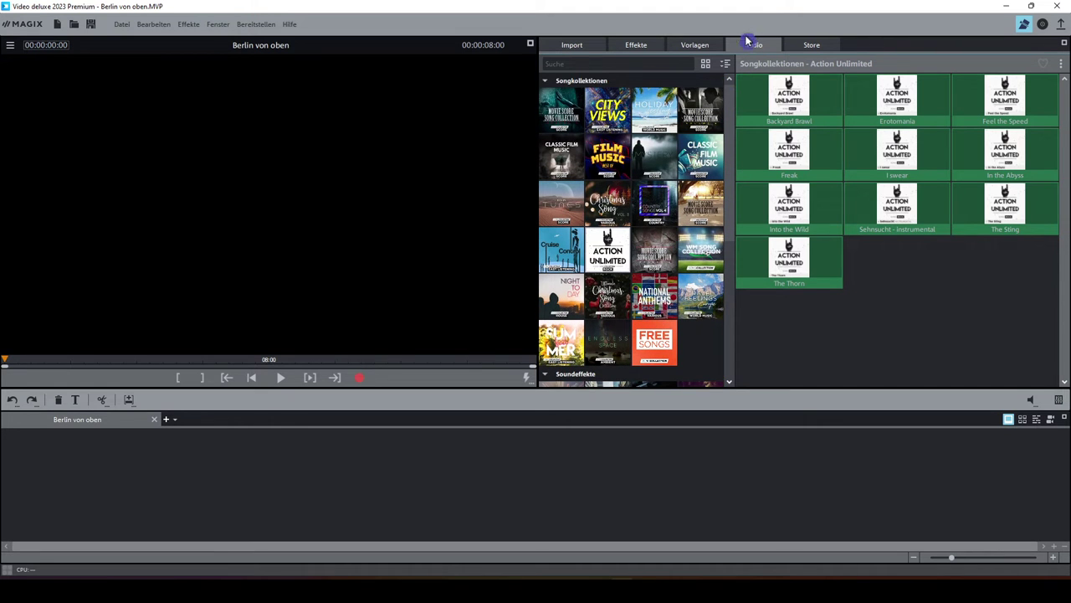
{"action": "left_click", "coordinate": [812, 50]}
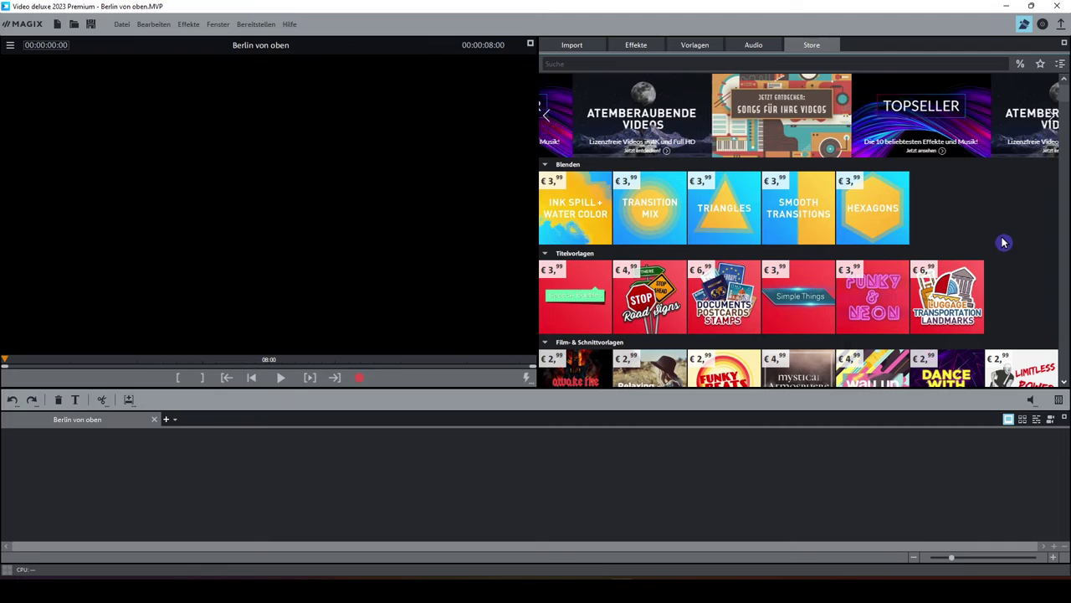
{"action": "mouse_move", "coordinate": [1068, 98]}
{"action": "left_mouse_down"}
{"action": "mouse_move", "coordinate": [1069, 194]}
{"action": "mouse_move", "coordinate": [1068, 92]}
{"action": "left_mouse_up"}
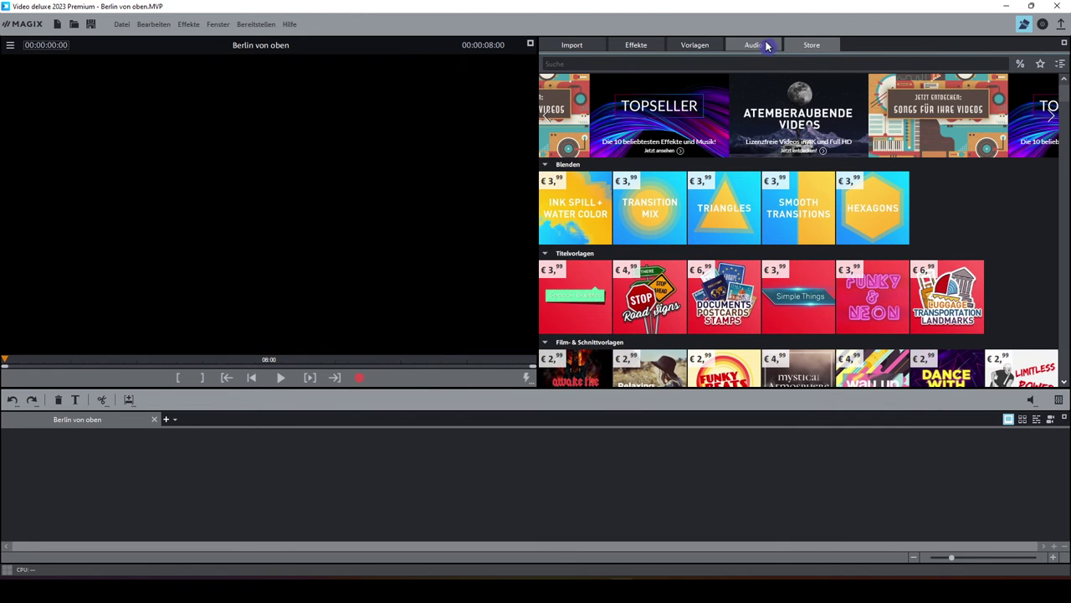
{"action": "left_click", "coordinate": [577, 47]}
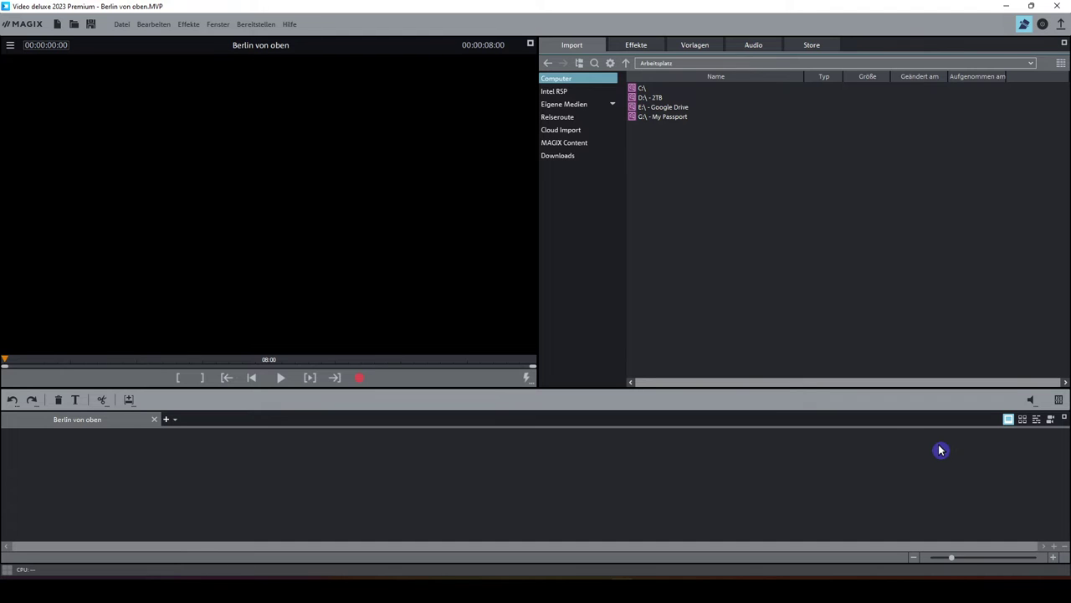
- Compare the arranger's scene overview and timeline modes, and return to storyboard mode
{"action": "left_click", "coordinate": [1022, 420]}
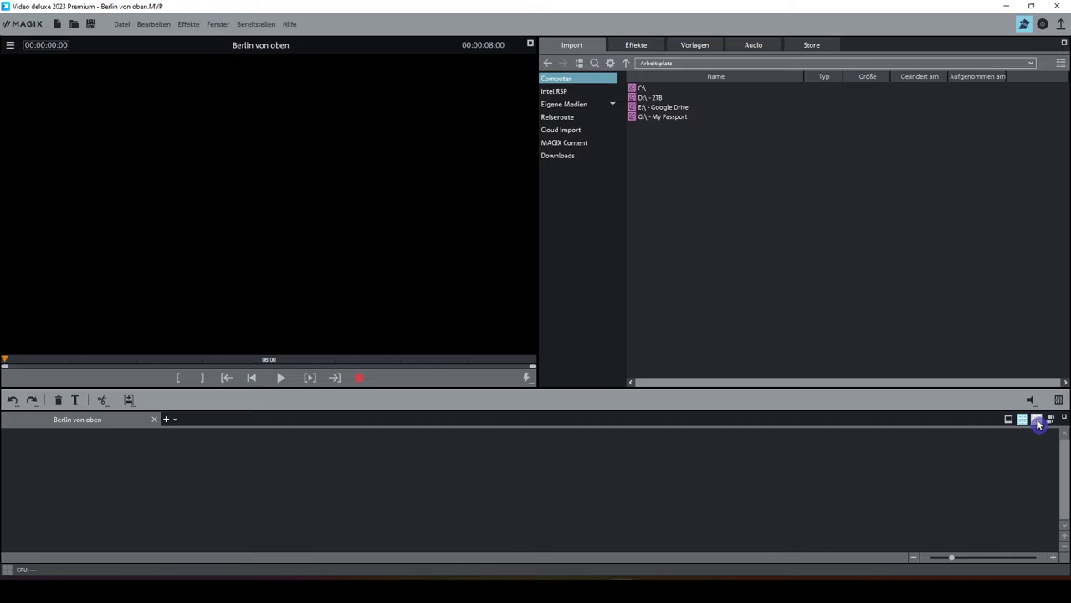
{"action": "left_click", "coordinate": [1037, 419]}
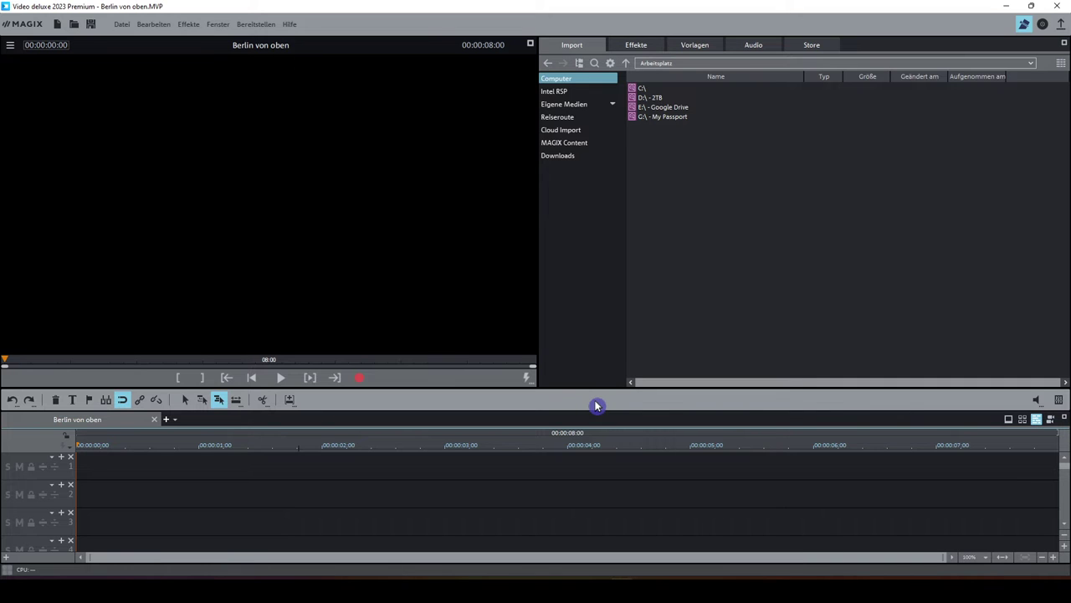
{"action": "left_click", "coordinate": [1009, 419]}
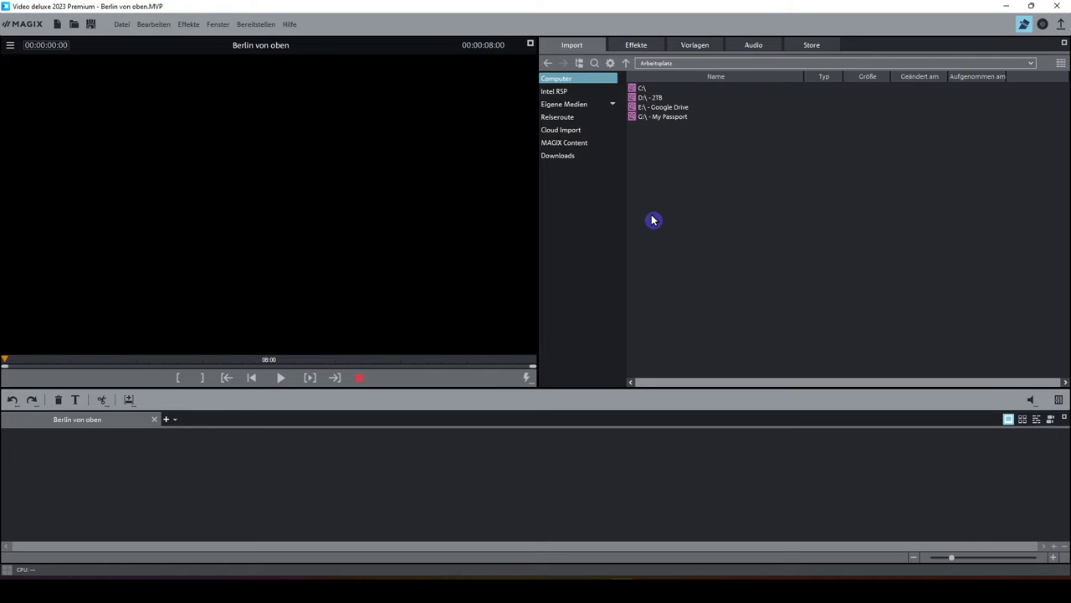
- Open the Berlin Aerials video folder for import and preview Berlin.mp4
{"action": "left_click", "coordinate": [547, 63]}
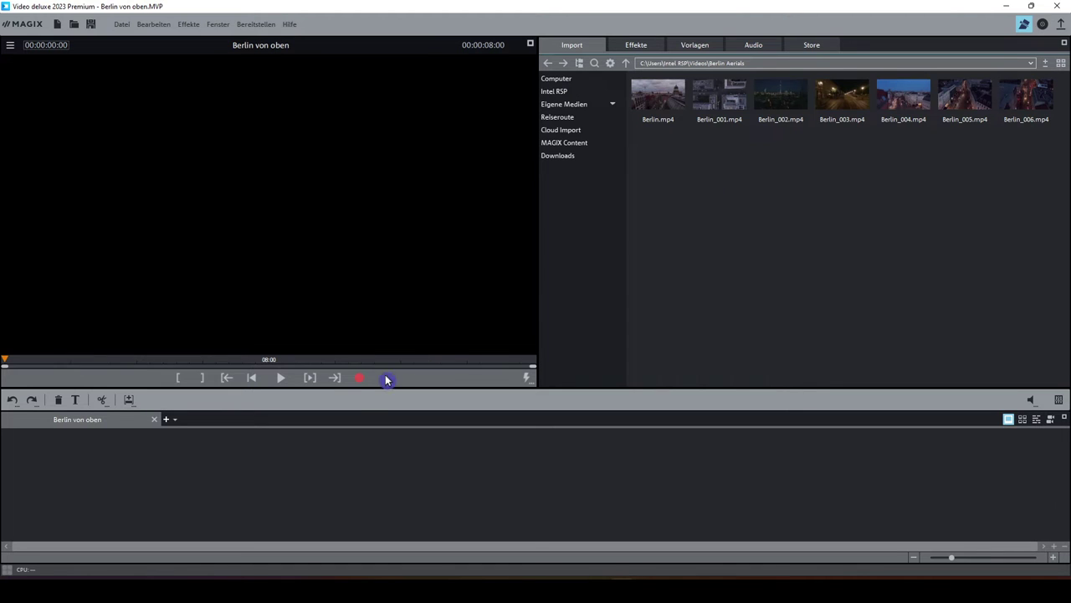
{"action": "left_click", "coordinate": [358, 379]}
{"action": "mouse_move", "coordinate": [652, 87]}
{"action": "mouse_move", "coordinate": [667, 125]}
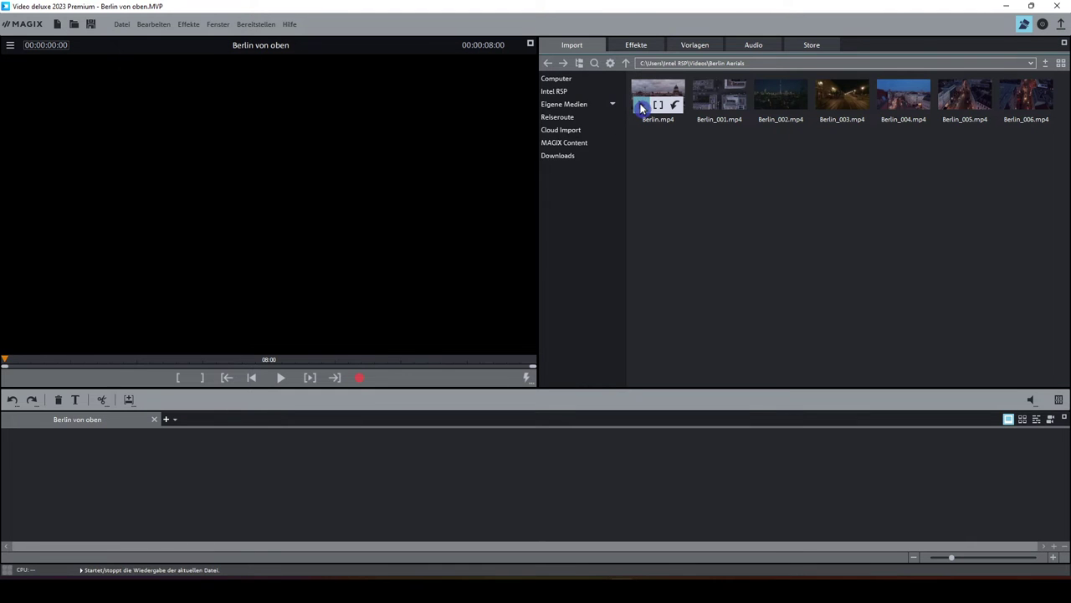
{"action": "left_click", "coordinate": [640, 105]}
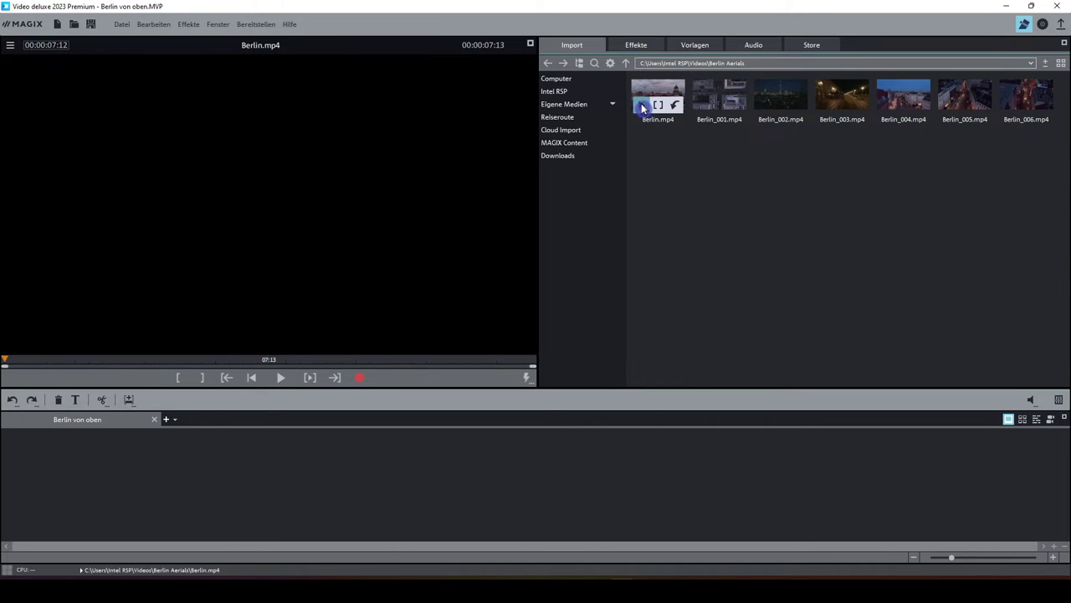
- Preview Berlin_001.mp4, stop the playback and scrub to the 5-second position
{"action": "left_click", "coordinate": [704, 106]}
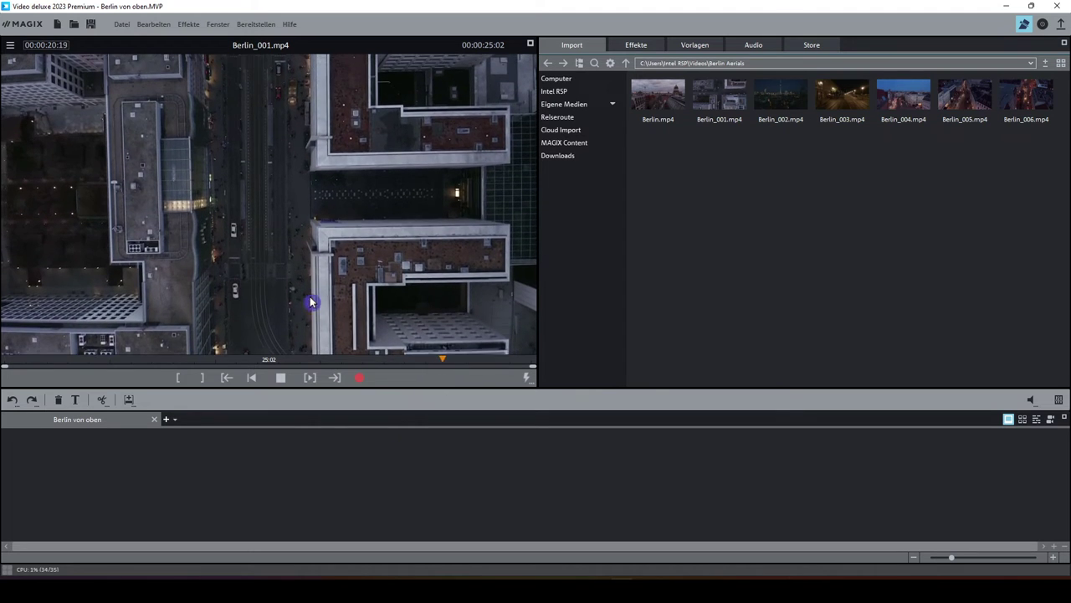
{"action": "left_click", "coordinate": [280, 378]}
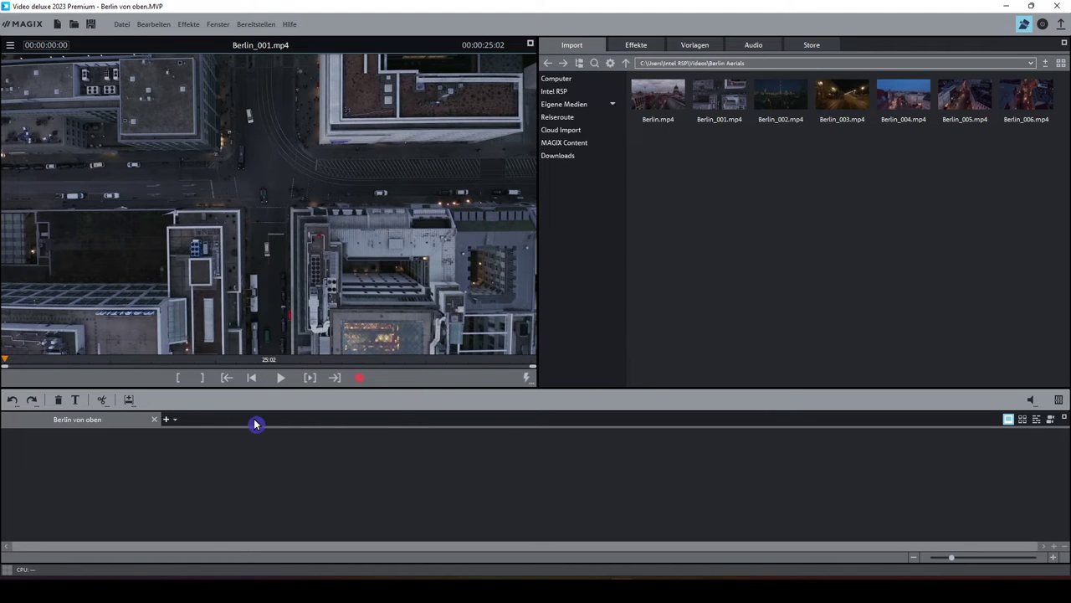
{"action": "left_click_drag", "start_coordinate": [6, 359], "coordinate": [110, 360]}
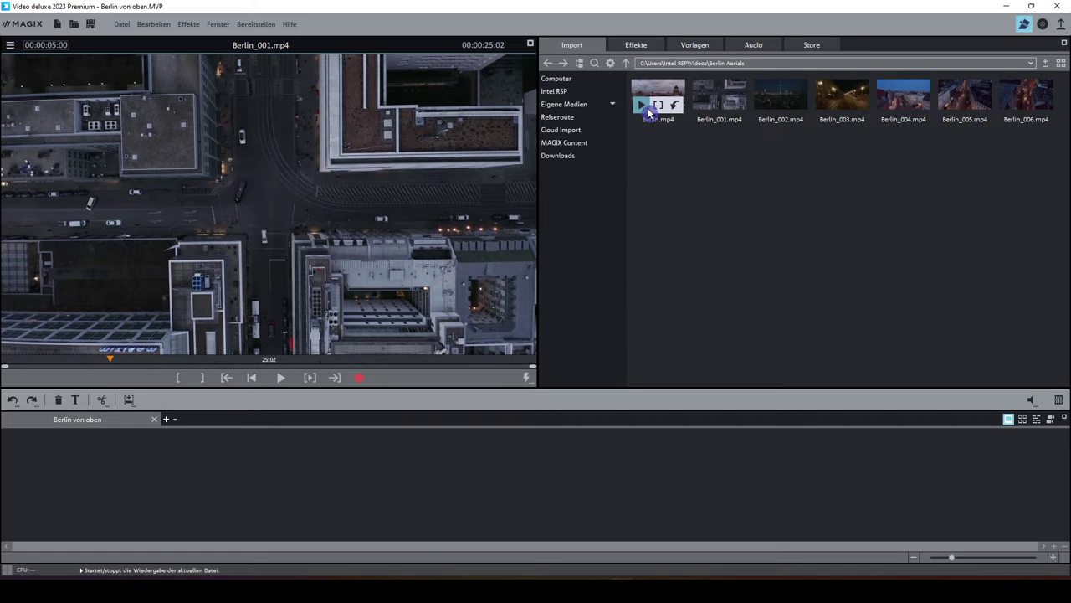
- Import Berlin.mp4 into the empty storyboard as the first scene
{"action": "mouse_move", "coordinate": [1010, 115]}
{"action": "mouse_move", "coordinate": [644, 108]}
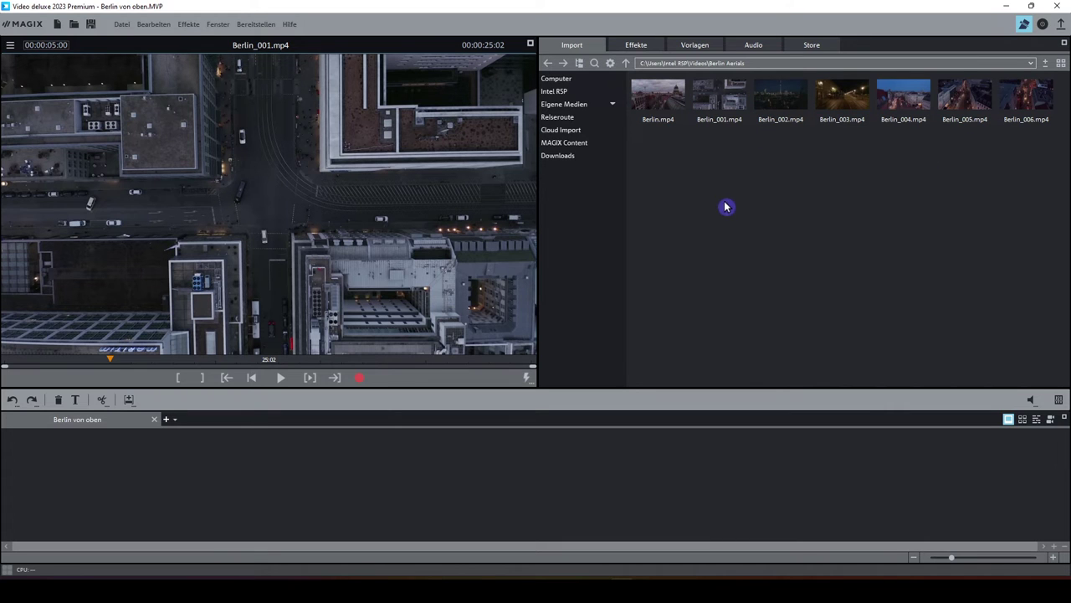
{"action": "mouse_move", "coordinate": [692, 111]}
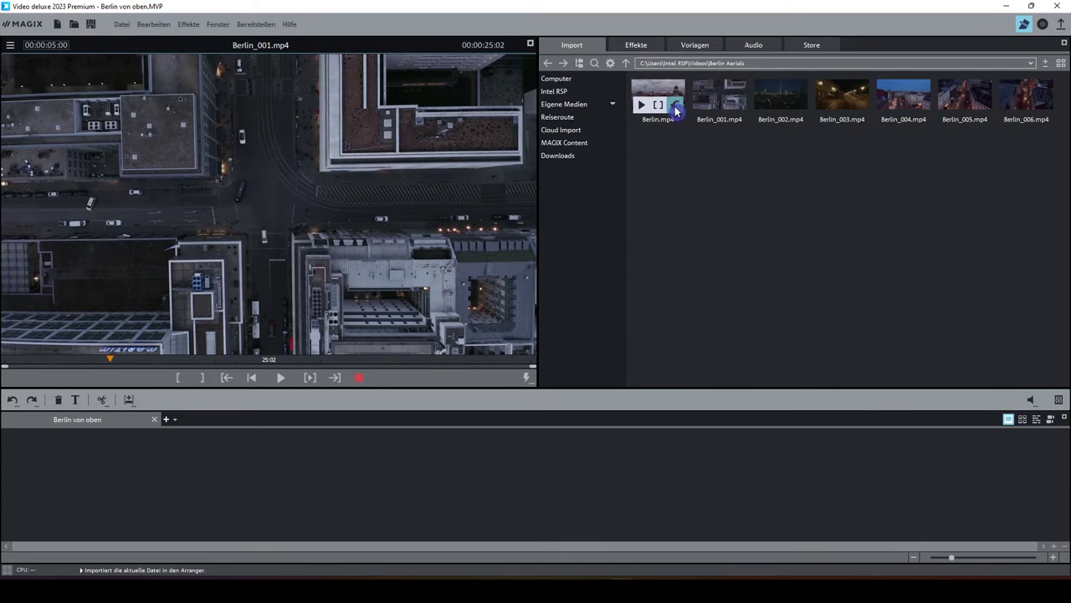
{"action": "left_click", "coordinate": [676, 111]}
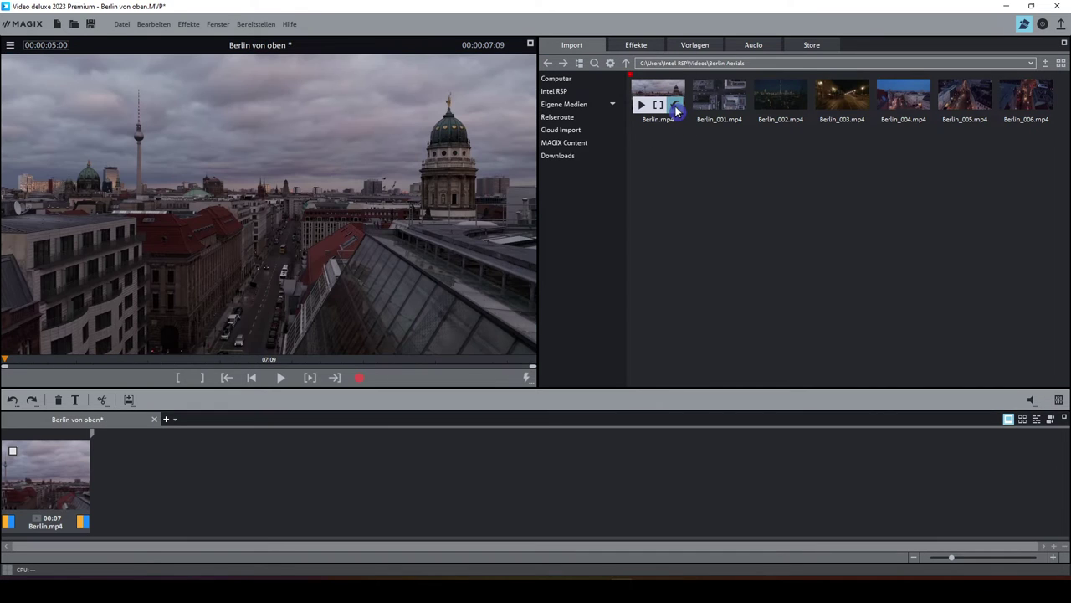
{"action": "mouse_move", "coordinate": [58, 494]}
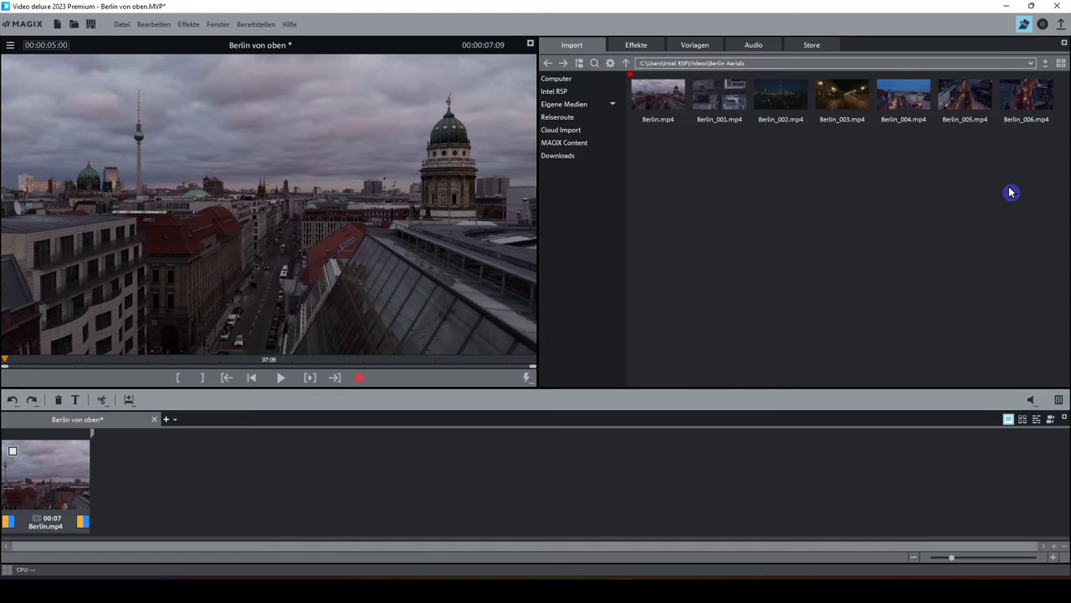
- Import the six clips Berlin_001.mp4 to Berlin_006.mp4 together into the storyboard
{"action": "left_click_drag", "start_coordinate": [1047, 197], "coordinate": [705, 104]}
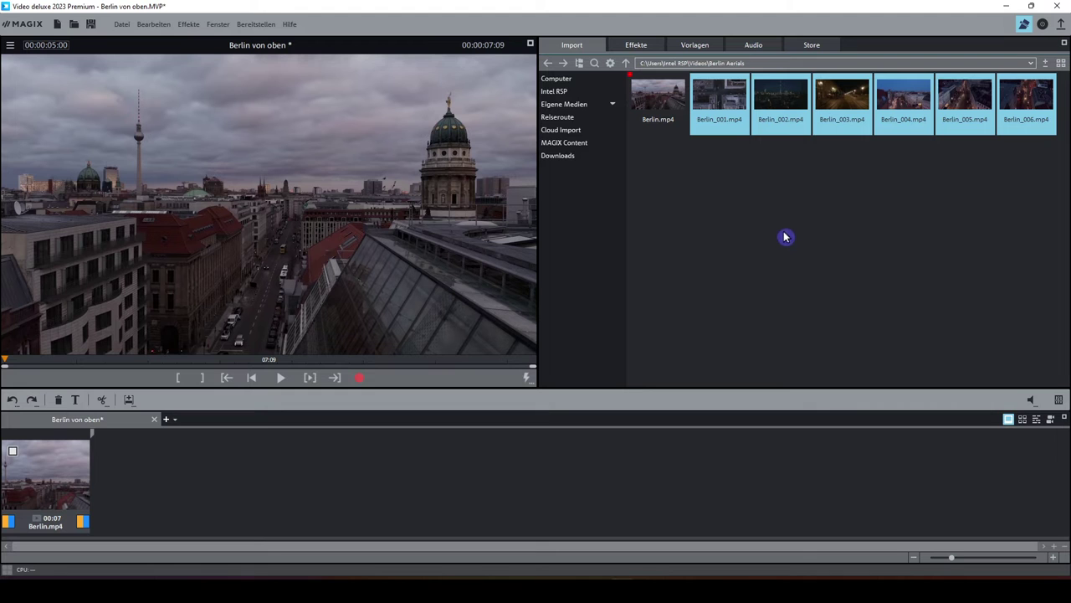
{"action": "mouse_move", "coordinate": [777, 110]}
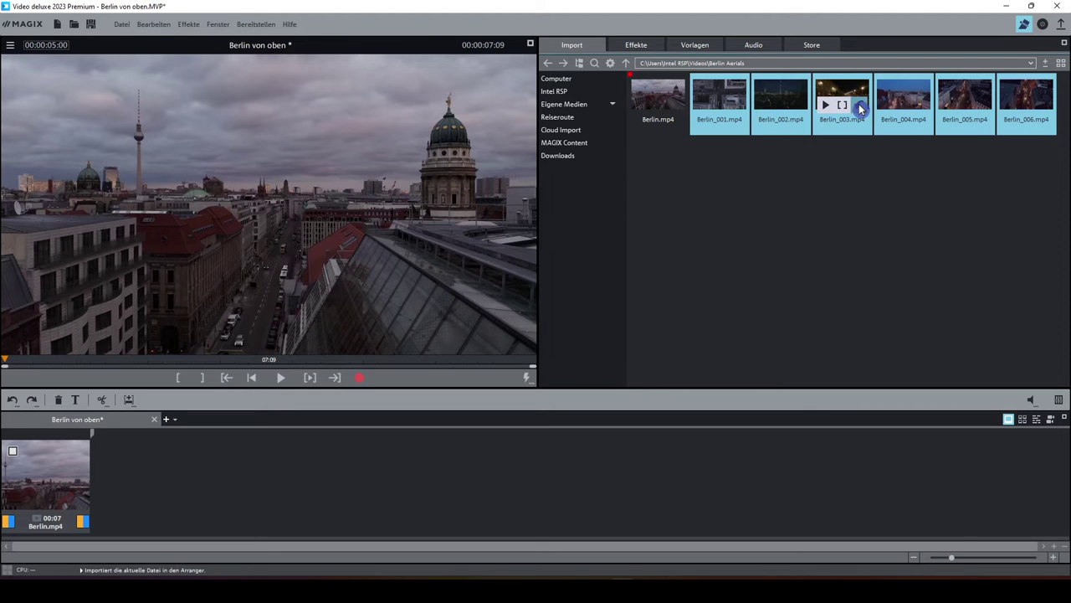
{"action": "left_click", "coordinate": [859, 104]}
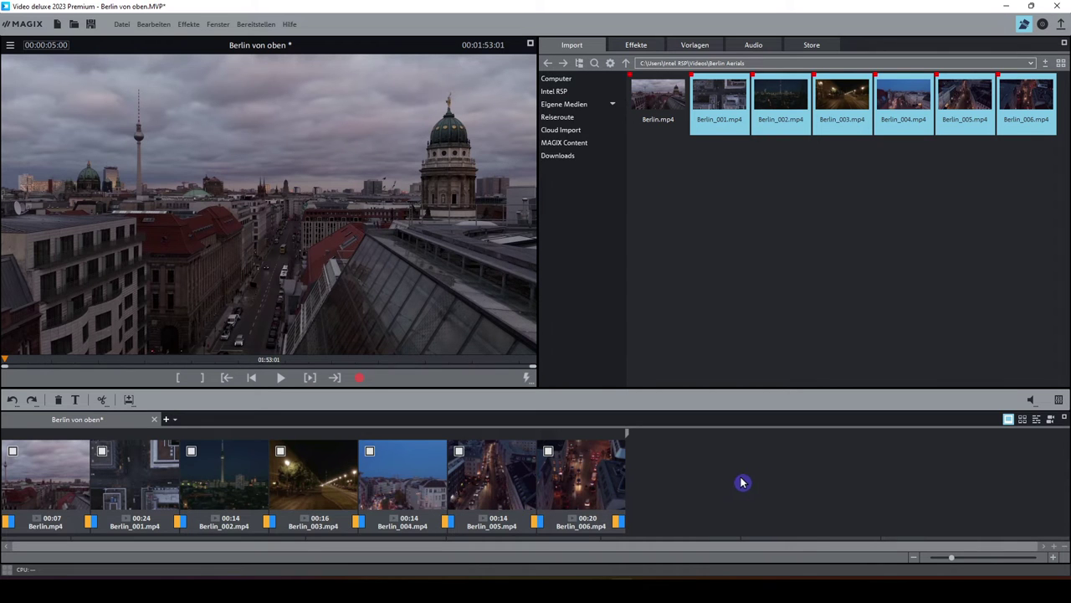
- Scrub the playhead through the storyboard scenes from Berlin_002.mp4 to the middle of Berlin_004.mp4
{"action": "mouse_move", "coordinate": [412, 487]}
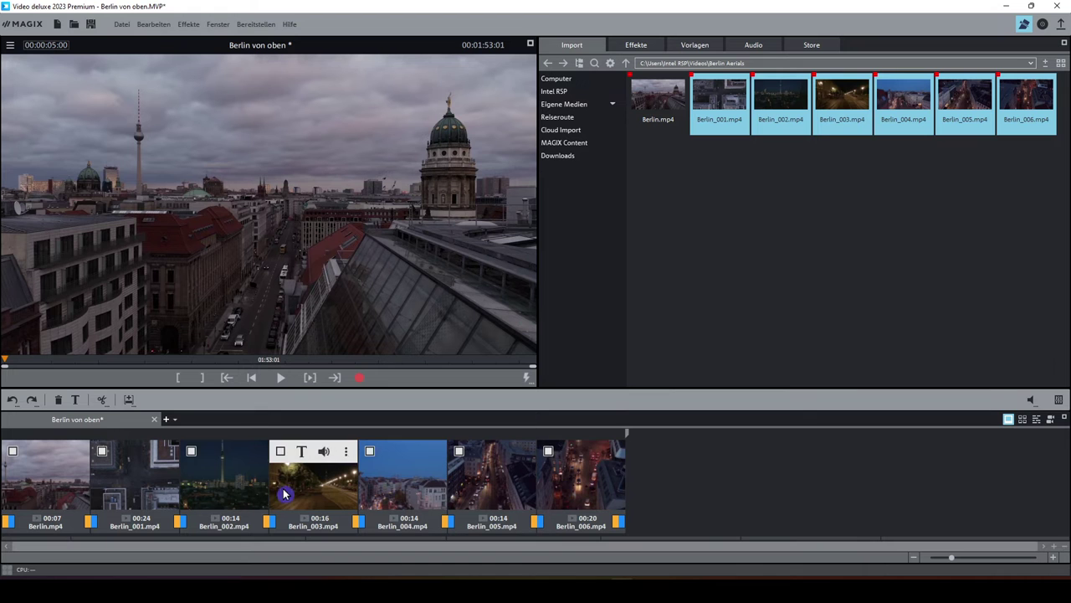
{"action": "mouse_move", "coordinate": [293, 499]}
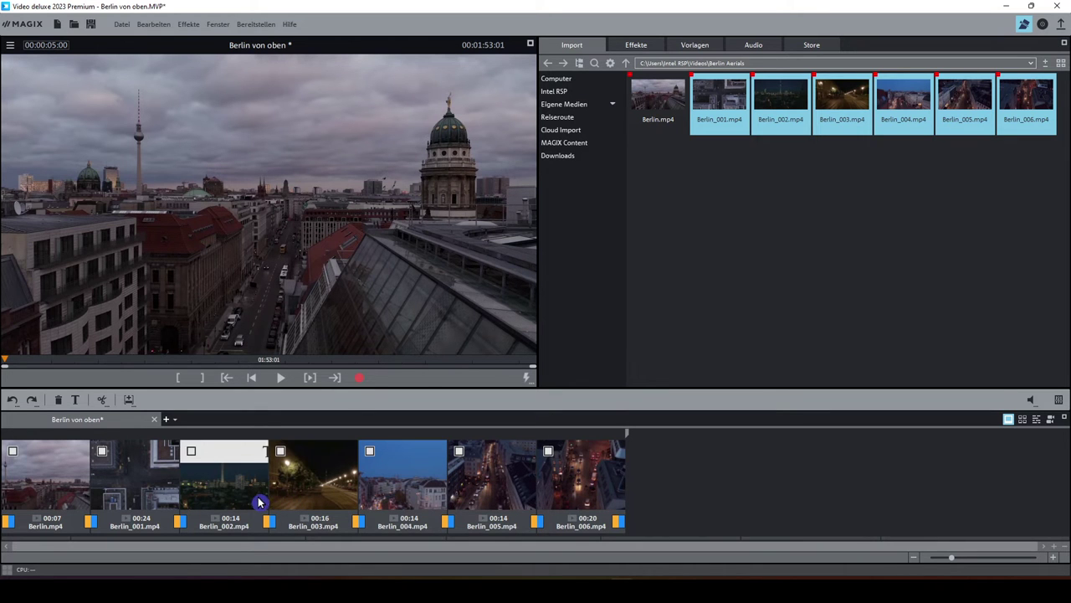
{"action": "left_click", "coordinate": [226, 436]}
{"action": "left_click_drag", "start_coordinate": [226, 436], "coordinate": [228, 436]}
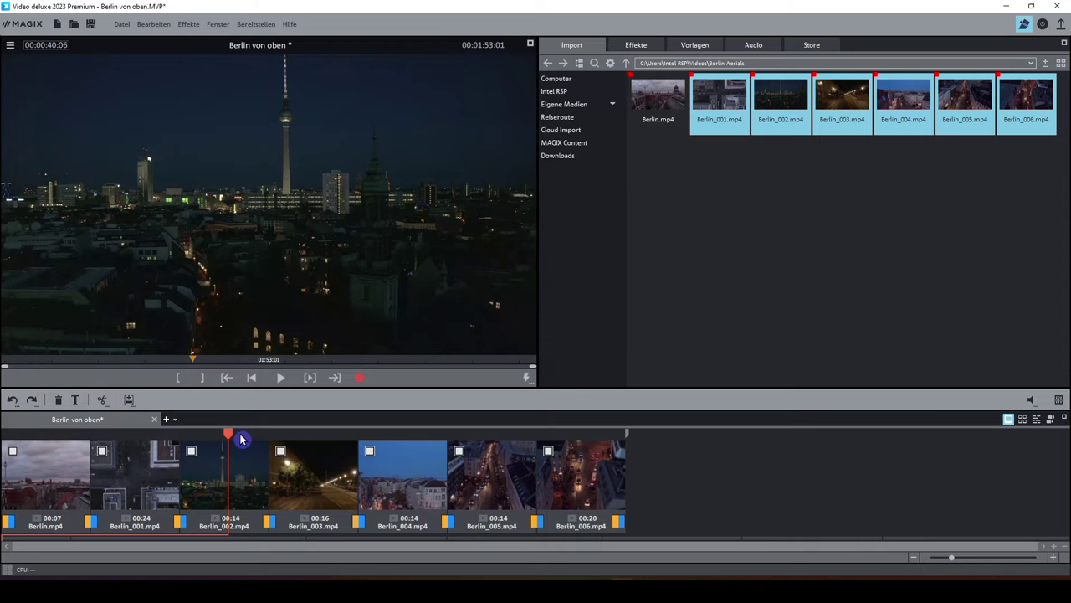
{"action": "left_click_drag", "start_coordinate": [309, 438], "coordinate": [407, 436]}
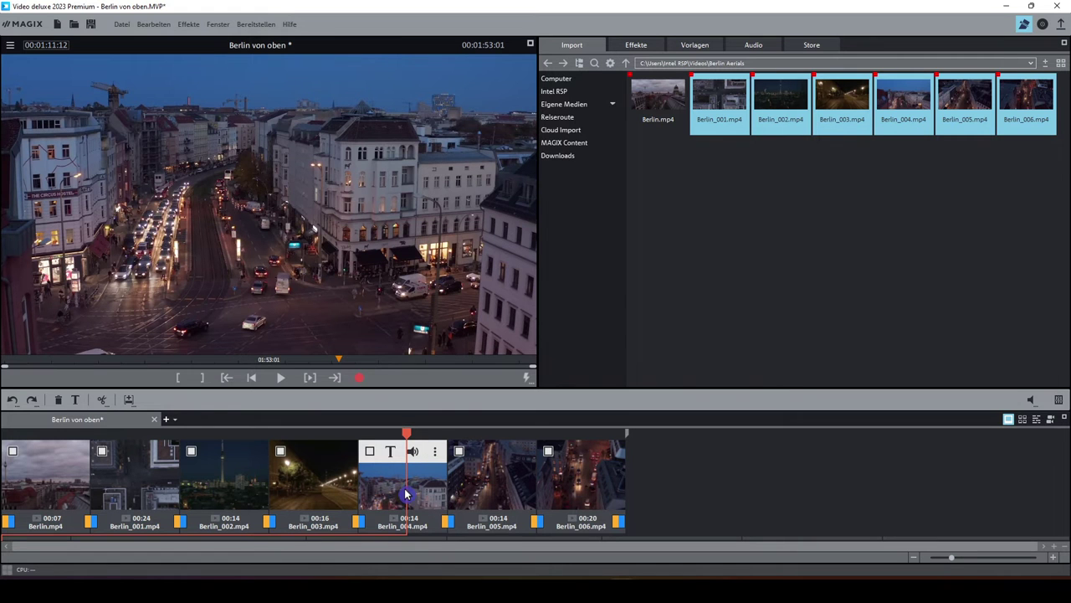
- Move the Berlin_004.mp4 scene to the start of the storyboard and Berlin_006.mp4 directly in front of Berlin_003.mp4
{"action": "left_click_drag", "start_coordinate": [410, 489], "coordinate": [25, 494]}
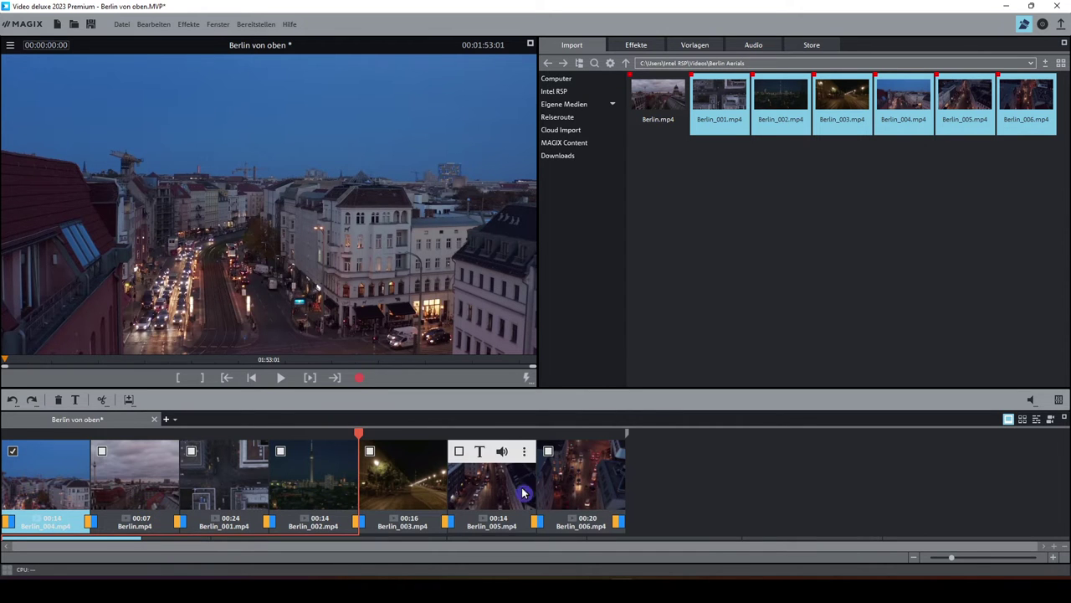
{"action": "left_click_drag", "start_coordinate": [575, 490], "coordinate": [367, 490]}
- Scrub through the Berlin_002.mp4 scene and move that scene to the end of the storyboard
{"action": "left_click", "coordinate": [305, 483]}
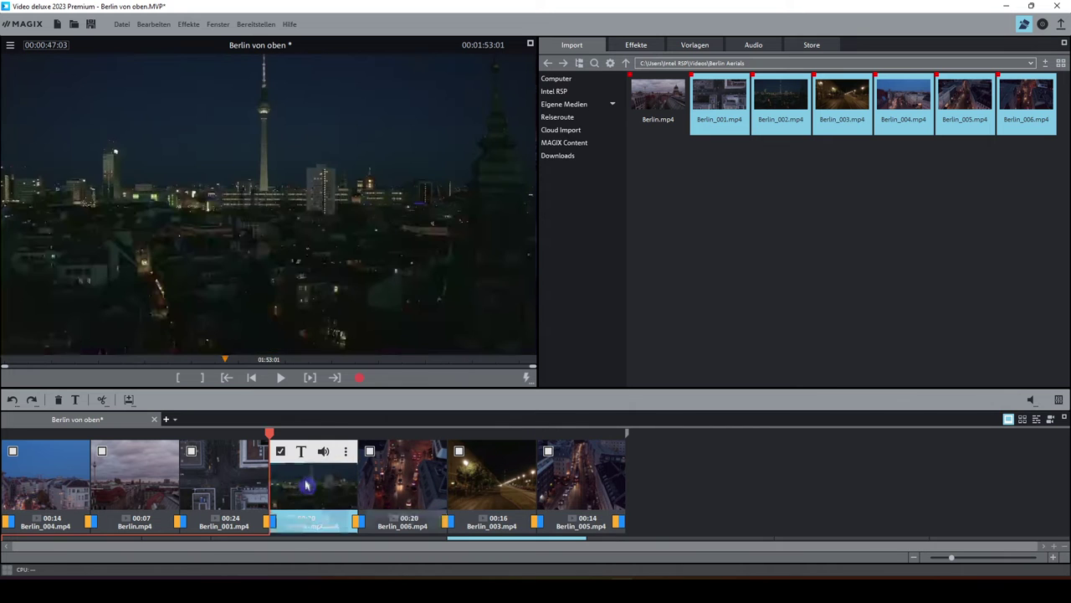
{"action": "left_click", "coordinate": [308, 436]}
{"action": "left_click_drag", "start_coordinate": [308, 435], "coordinate": [320, 435]}
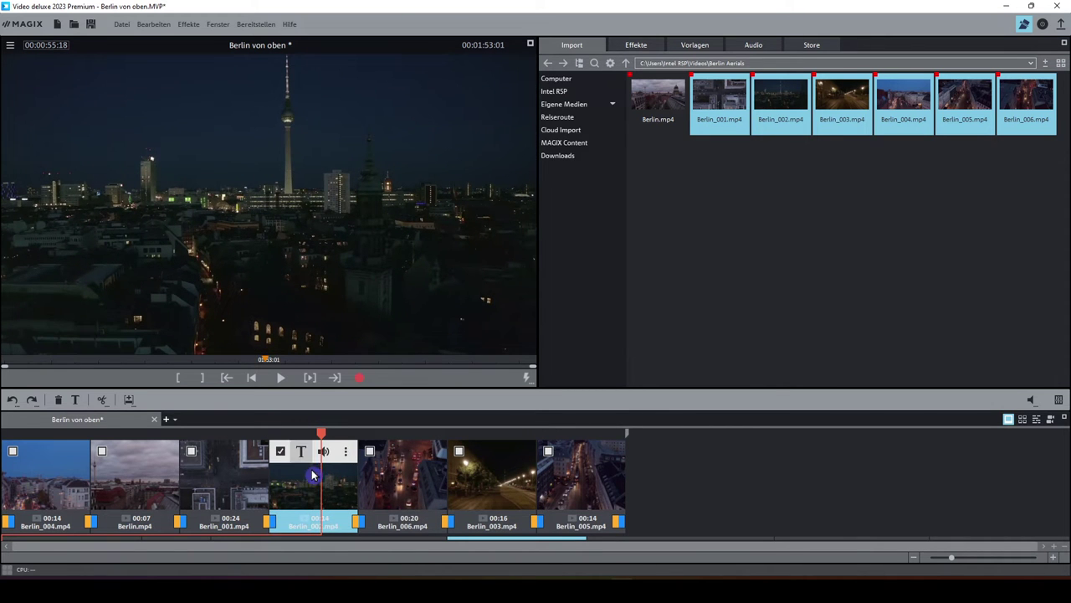
{"action": "key", "text": "Delete"}
{"action": "left_click_drag", "start_coordinate": [780, 100], "coordinate": [602, 488]}
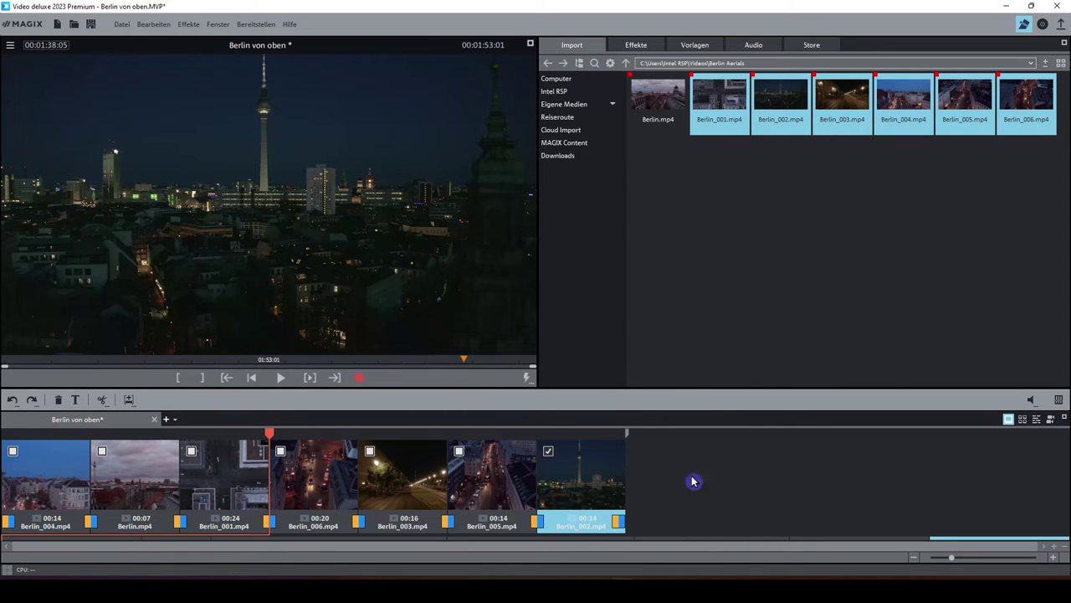
- Insert Berlin_003.mp4 a second time between Berlin_001.mp4 and Berlin_006.mp4, and delete that duplicate scene
{"action": "left_click", "coordinate": [770, 255]}
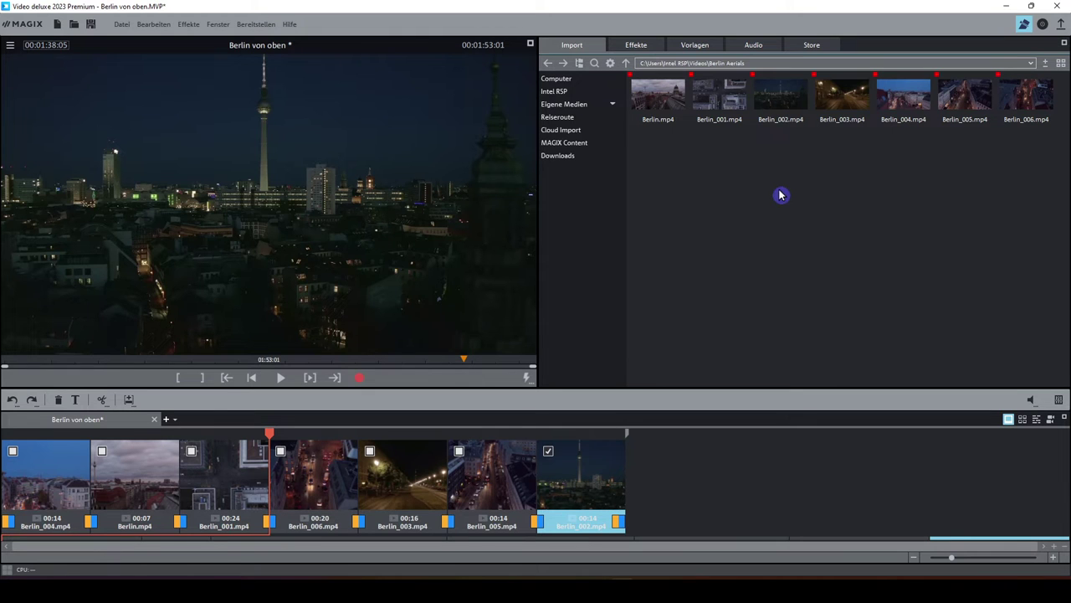
{"action": "left_click", "coordinate": [841, 95]}
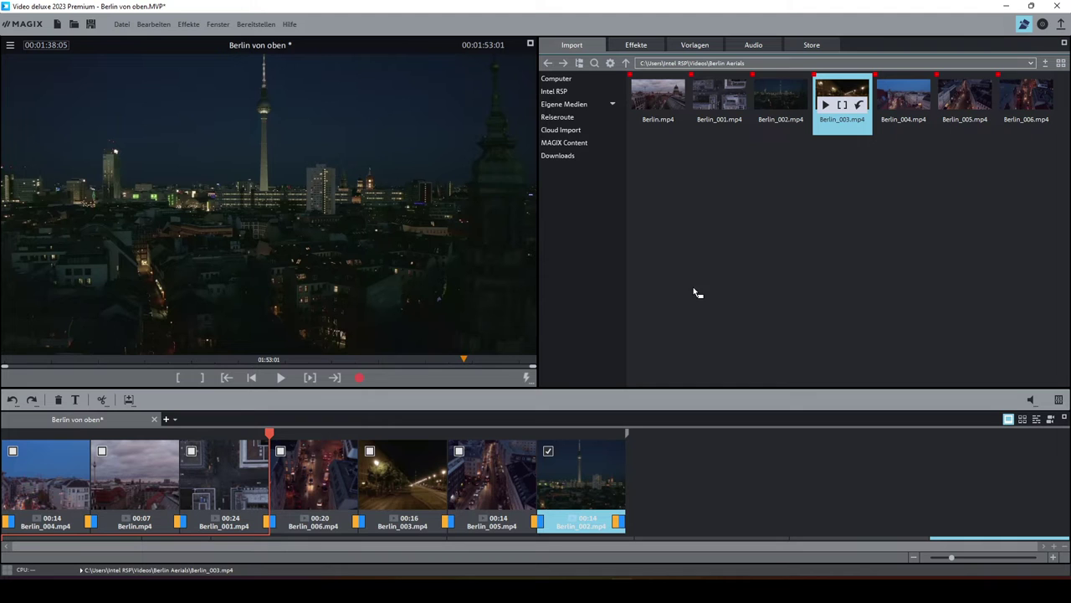
{"action": "left_click_drag", "start_coordinate": [623, 346], "coordinate": [276, 469]}
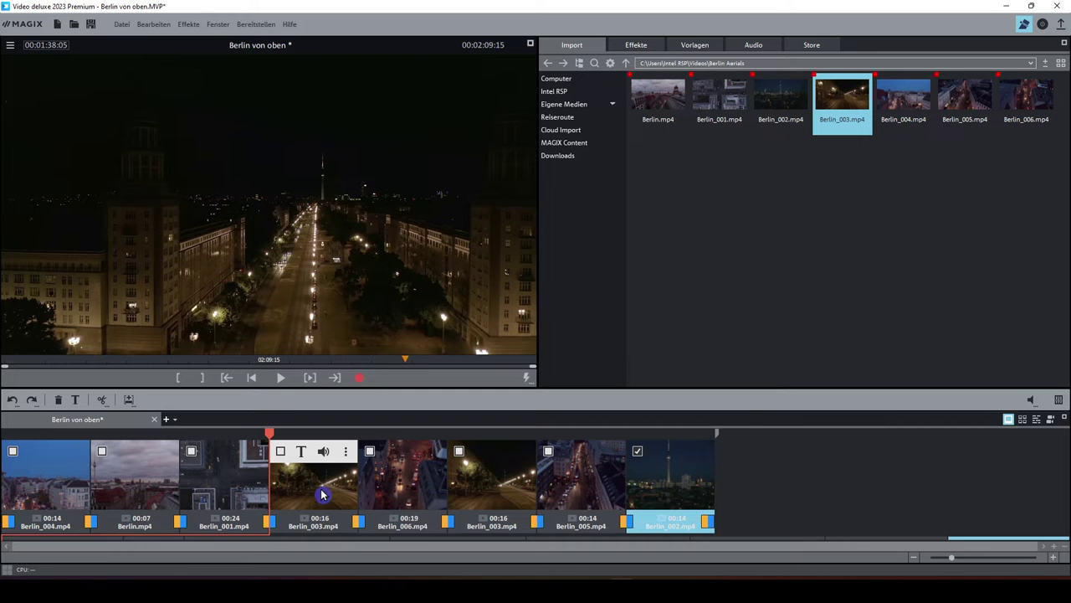
{"action": "left_click", "coordinate": [322, 495]}
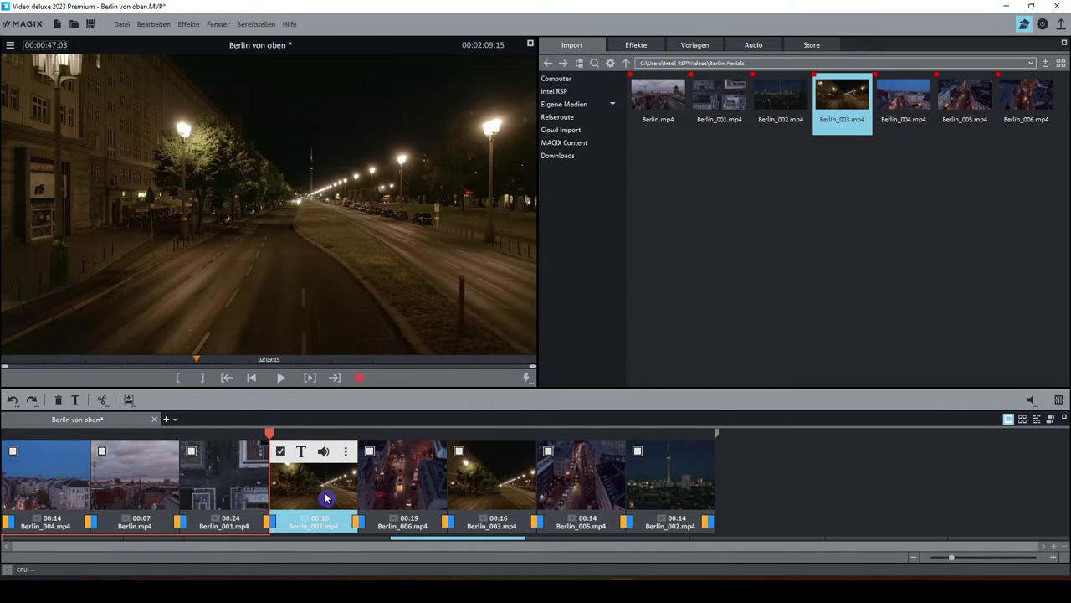
{"action": "left_click", "coordinate": [60, 403]}
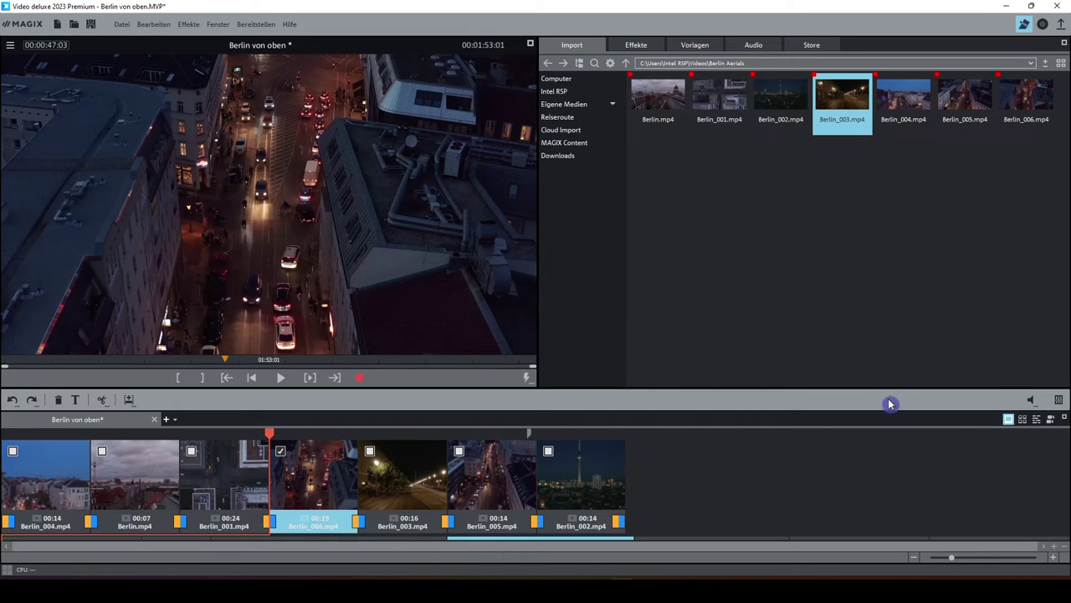
- Switch the project from storyboard to timeline mode so that the whole film fits in view
{"action": "left_click", "coordinate": [1038, 426]}
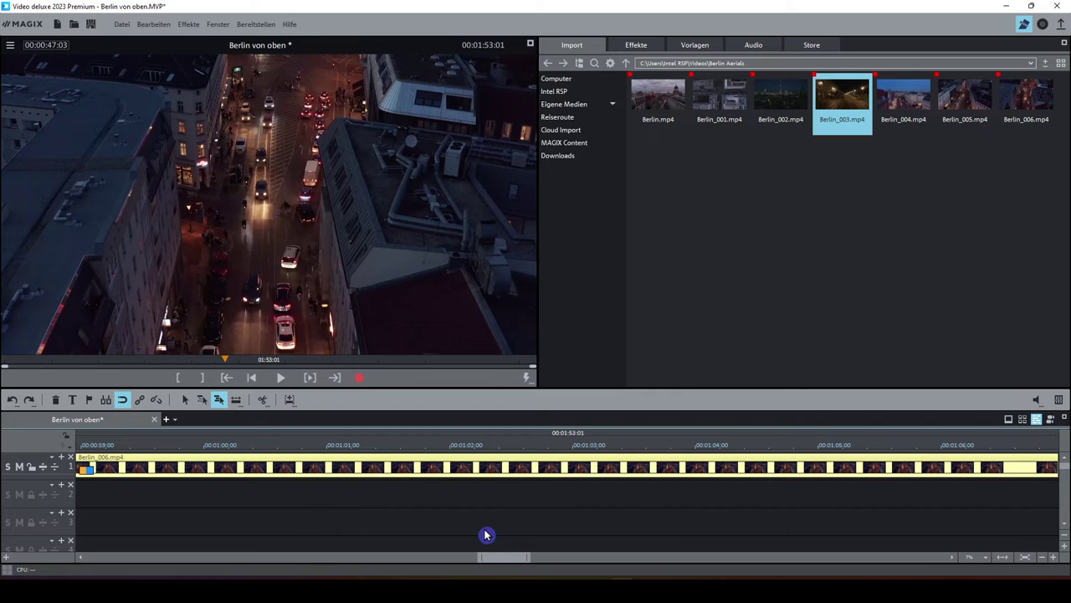
{"action": "left_click", "coordinate": [1009, 421]}
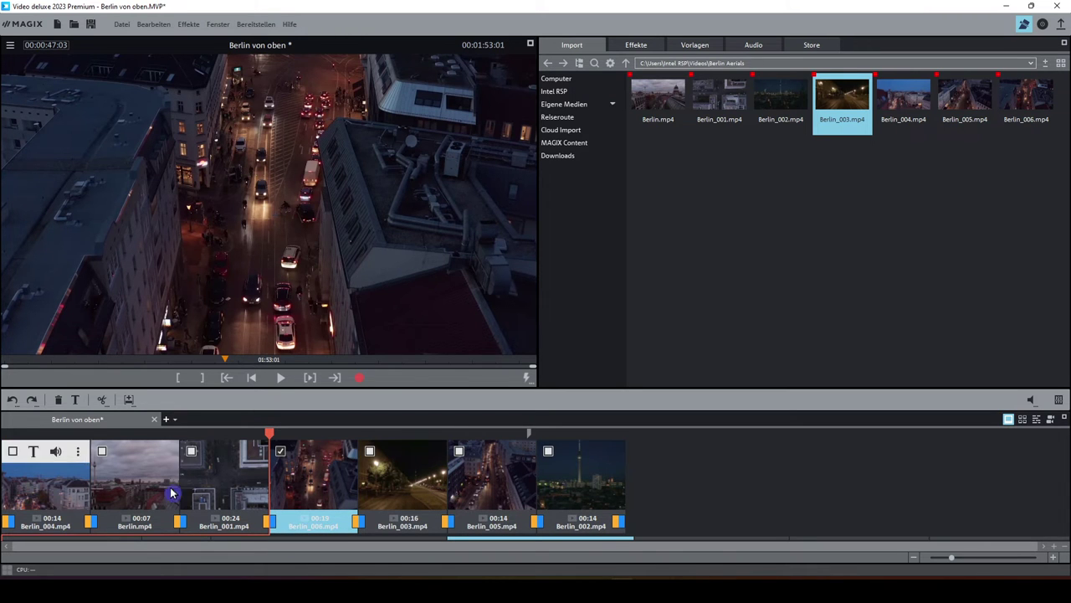
{"action": "left_click", "coordinate": [1036, 418]}
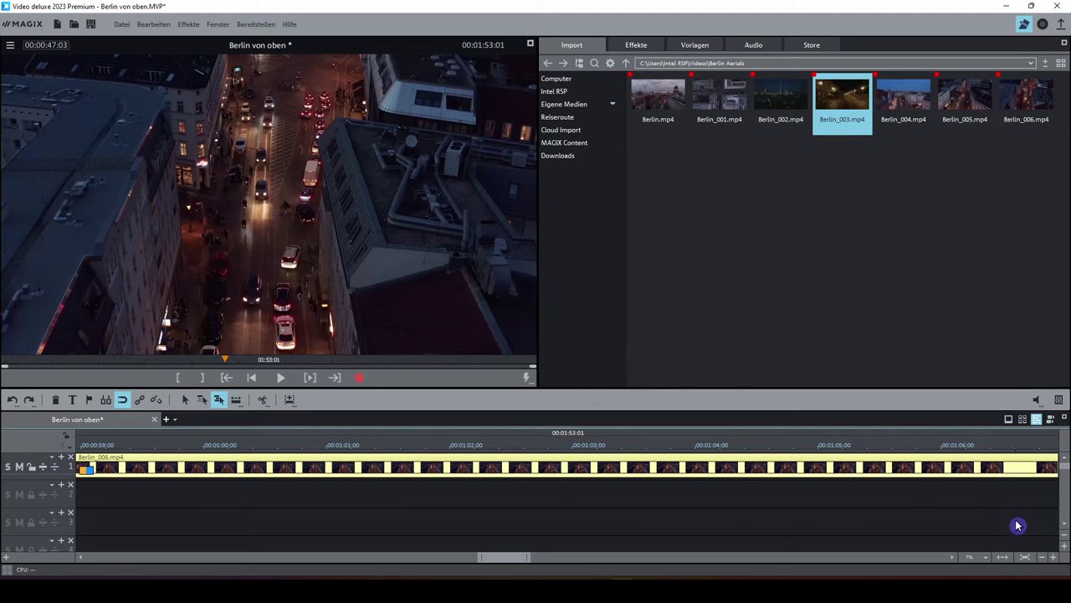
{"action": "left_click", "coordinate": [1043, 559]}
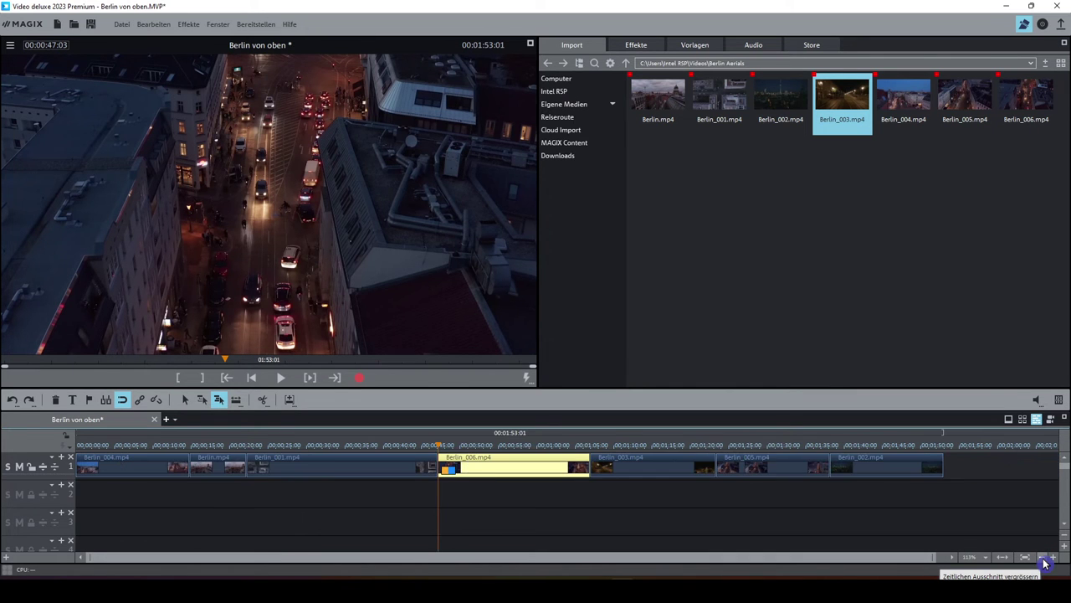
{"action": "left_click", "coordinate": [1043, 559]}
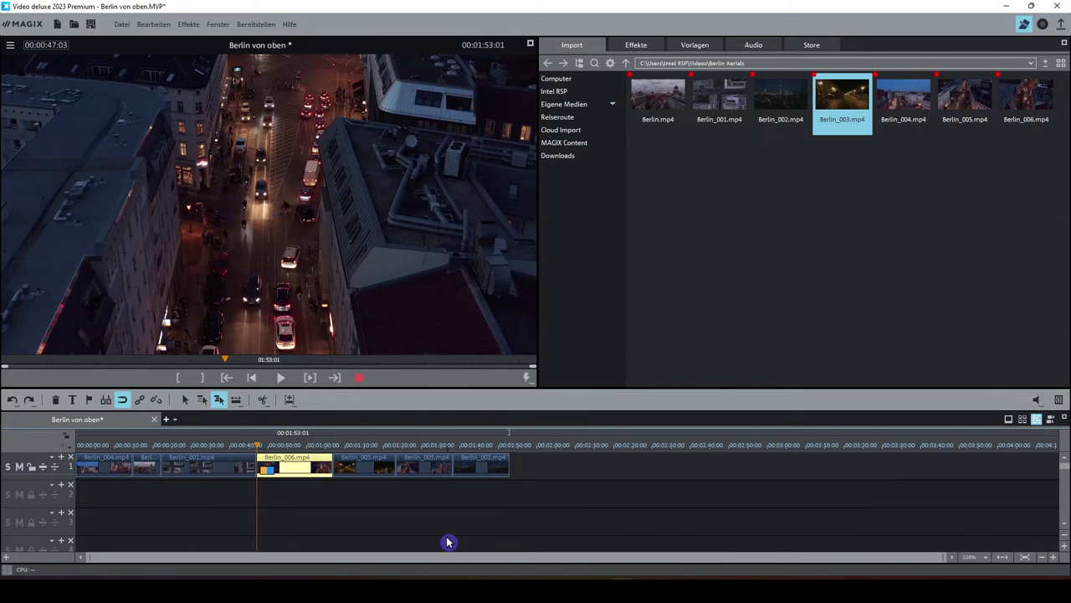
- Select clips on track 1 one after another, ending with Berlin_001.mp4, and save the project
{"action": "left_click", "coordinate": [402, 541]}
{"action": "left_click", "coordinate": [114, 470]}
{"action": "left_click", "coordinate": [146, 467]}
{"action": "left_click", "coordinate": [196, 469]}
{"action": "left_click", "coordinate": [289, 470]}
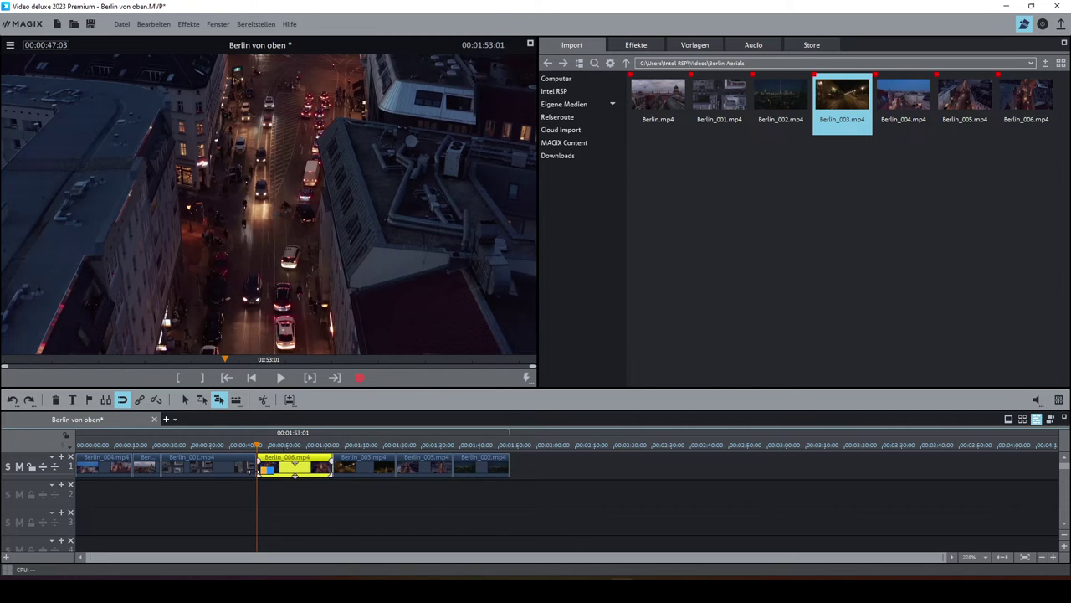
{"action": "left_click", "coordinate": [147, 467]}
{"action": "left_click", "coordinate": [201, 479]}
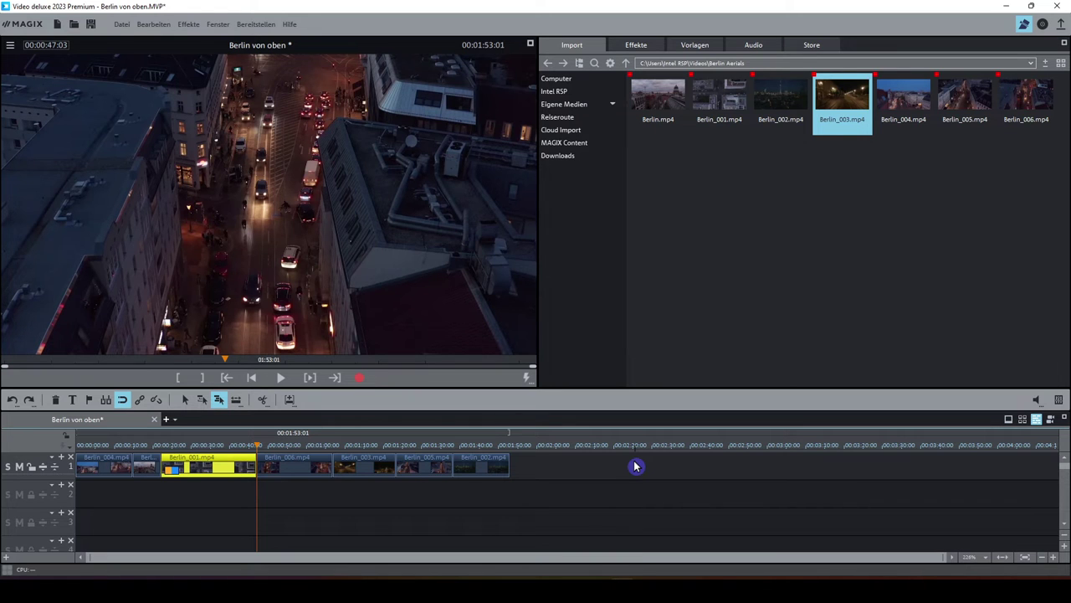
{"action": "key", "text": "ctrl+s"}
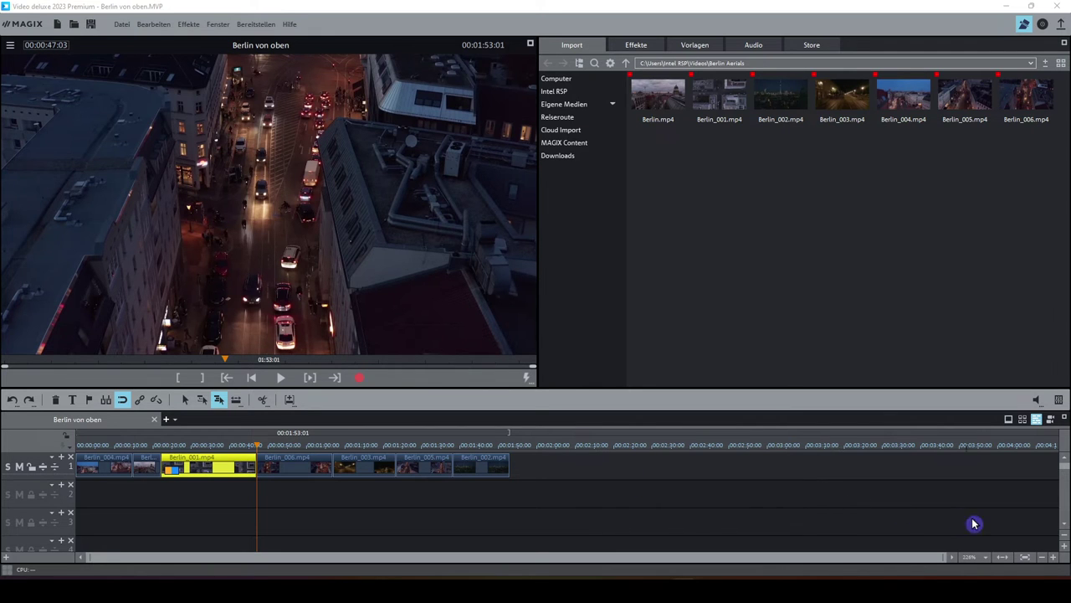
- Split the Berlin_006.mp4 clip at the playhead position 00:00:51:00
{"action": "left_click", "coordinate": [1055, 559]}
{"action": "left_click", "coordinate": [1055, 559]}
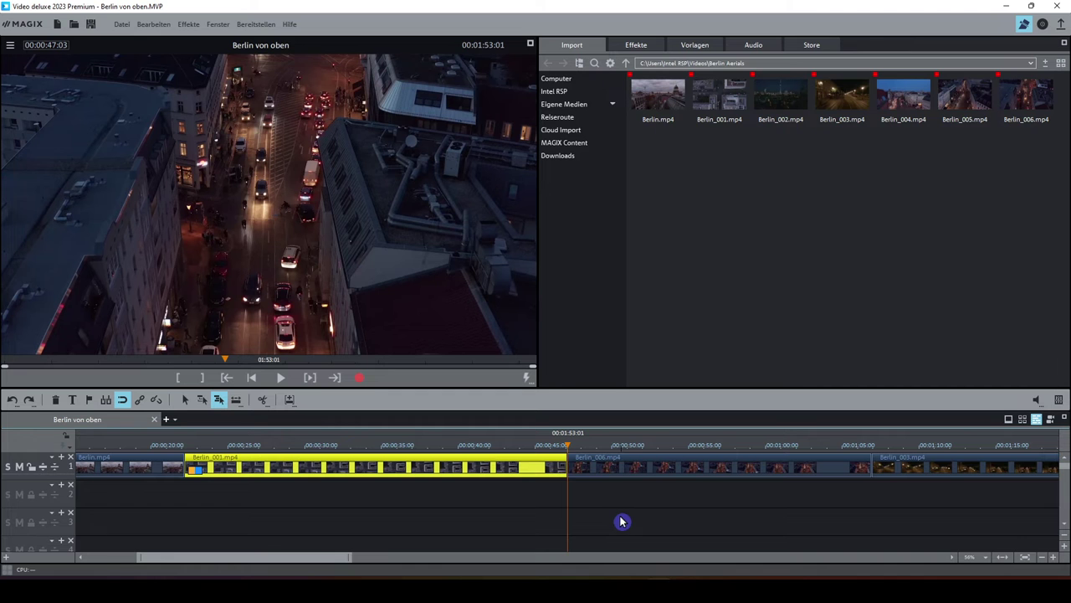
{"action": "left_click_drag", "start_coordinate": [566, 444], "coordinate": [570, 492]}
{"action": "left_click_drag", "start_coordinate": [571, 445], "coordinate": [629, 445]}
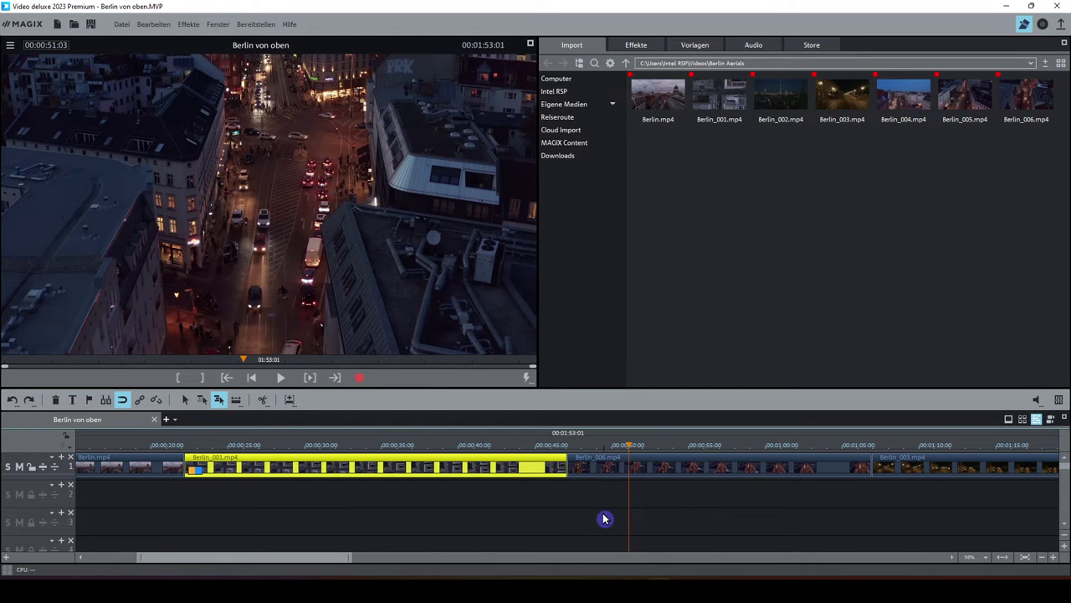
{"action": "mouse_move", "coordinate": [629, 445]}
{"action": "left_mouse_down"}
{"action": "mouse_move", "coordinate": [569, 445]}
{"action": "mouse_move", "coordinate": [694, 444]}
{"action": "mouse_move", "coordinate": [579, 444]}
{"action": "mouse_move", "coordinate": [627, 444]}
{"action": "left_mouse_up"}
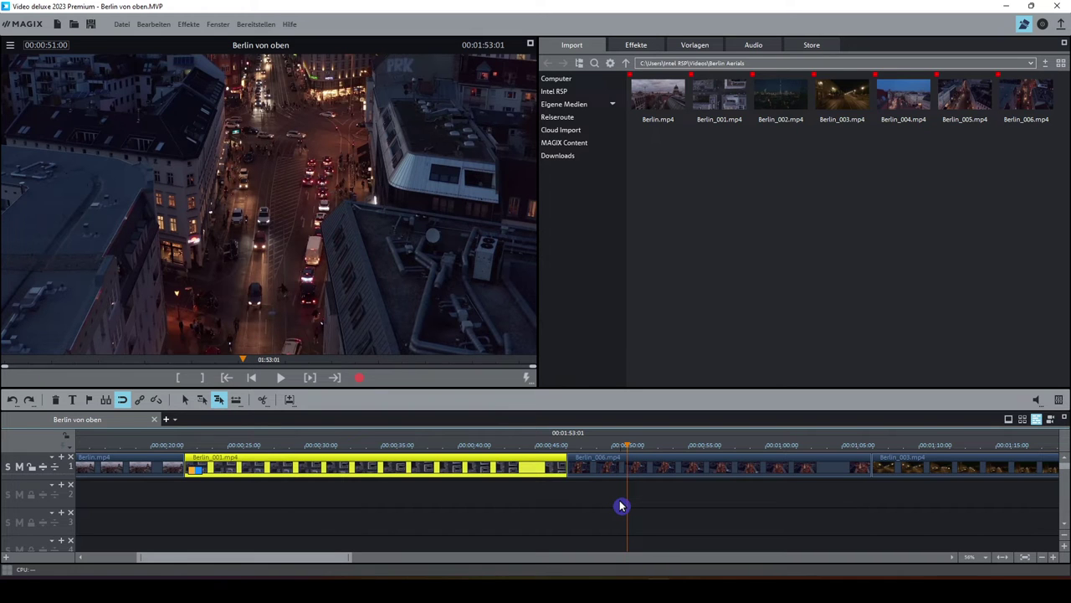
{"action": "left_click", "coordinate": [263, 403]}
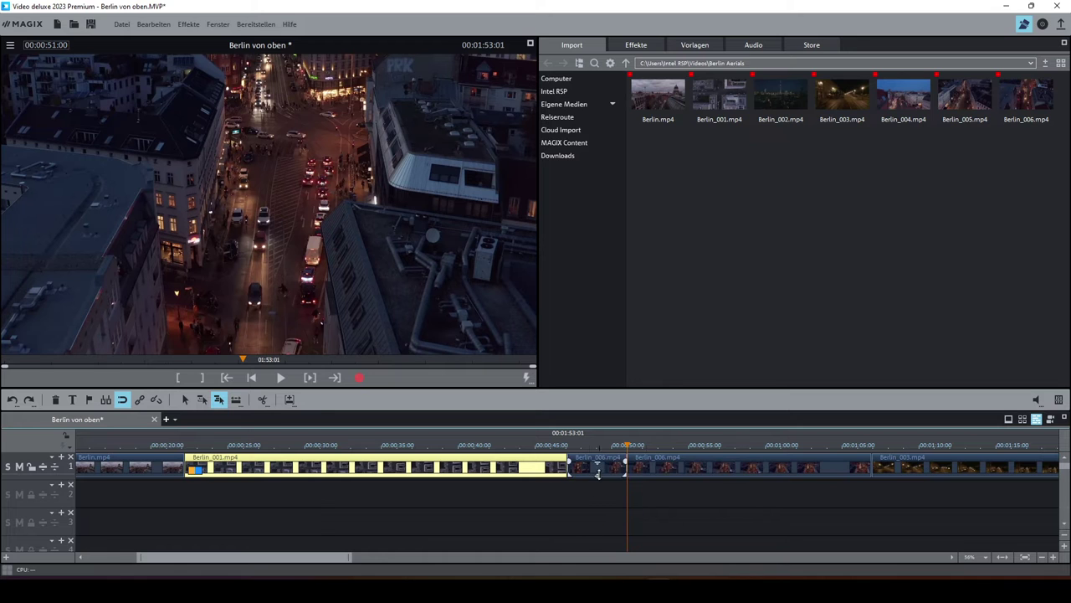
- Delete the short first part of Berlin_006.mp4 in single-object mouse mode and close the gap by moving the remaining part against Berlin_001.mp4
{"action": "left_click", "coordinate": [597, 467]}
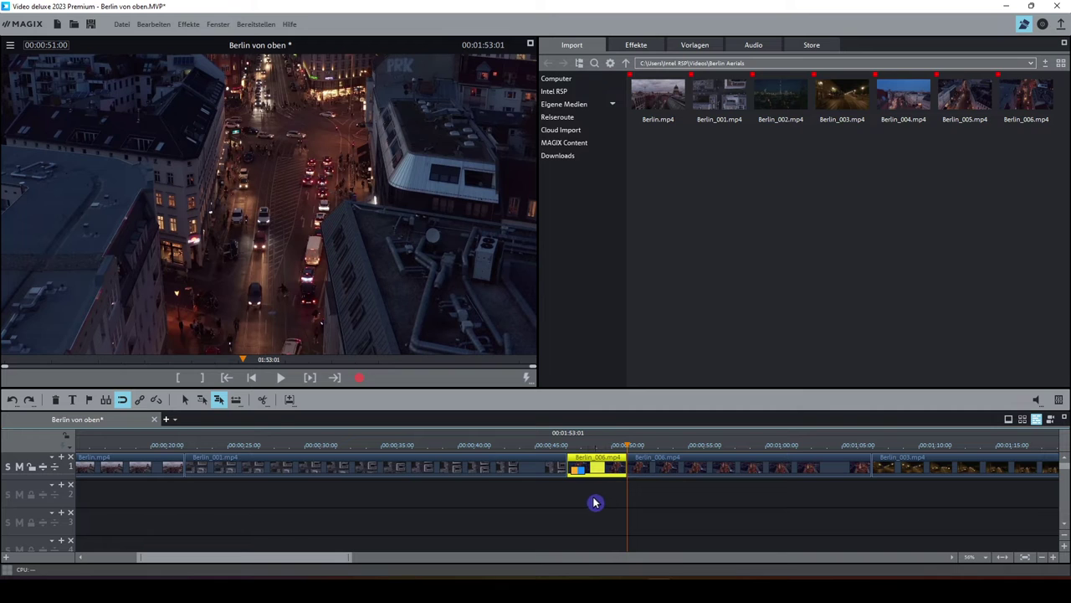
{"action": "left_click", "coordinate": [186, 401]}
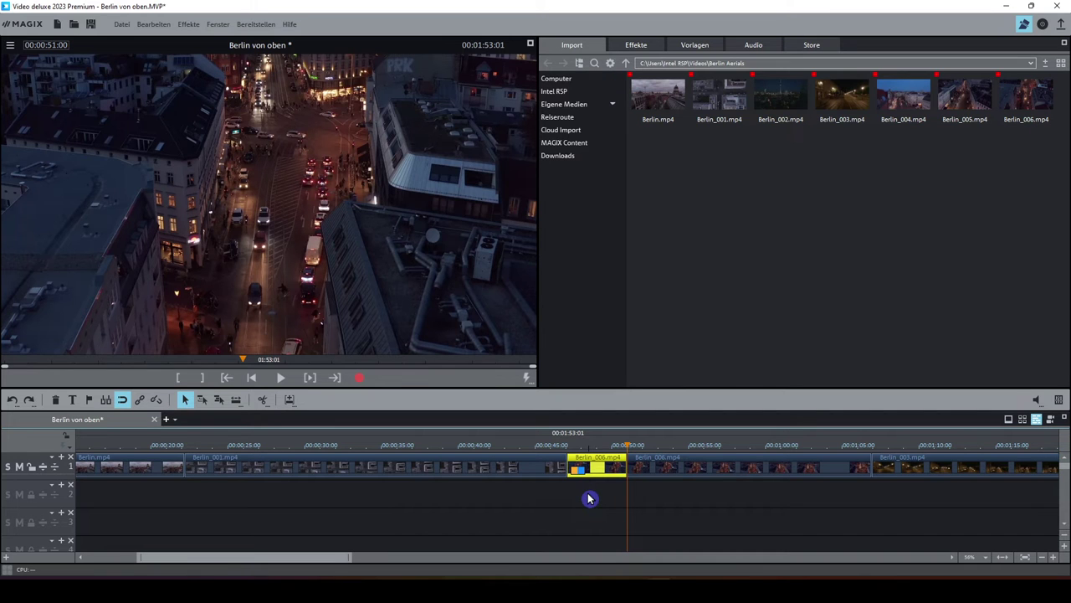
{"action": "key", "text": "Delete"}
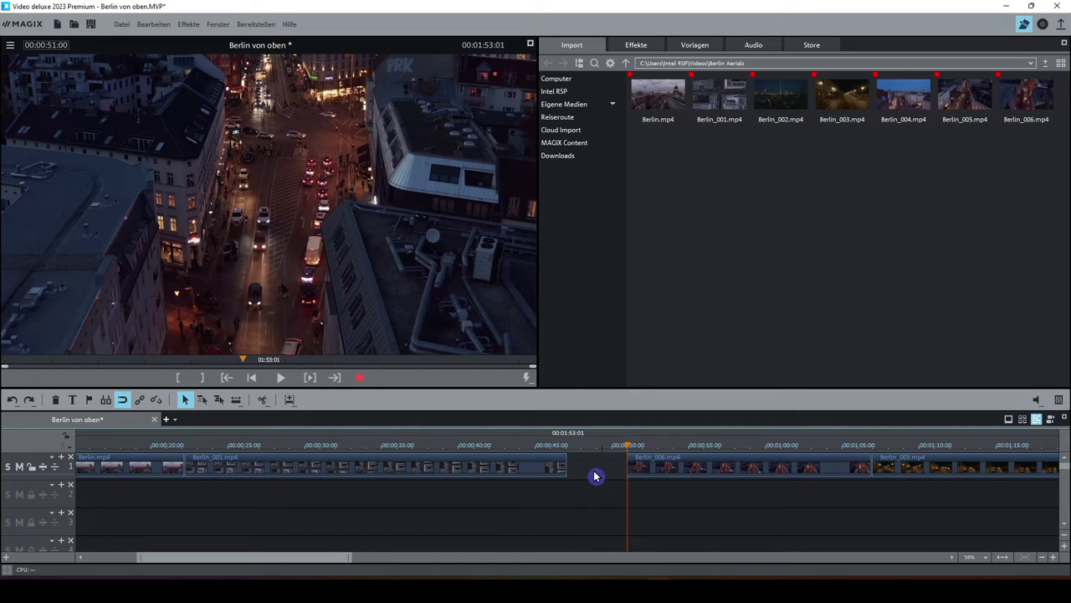
{"action": "left_click_drag", "start_coordinate": [699, 468], "coordinate": [642, 469]}
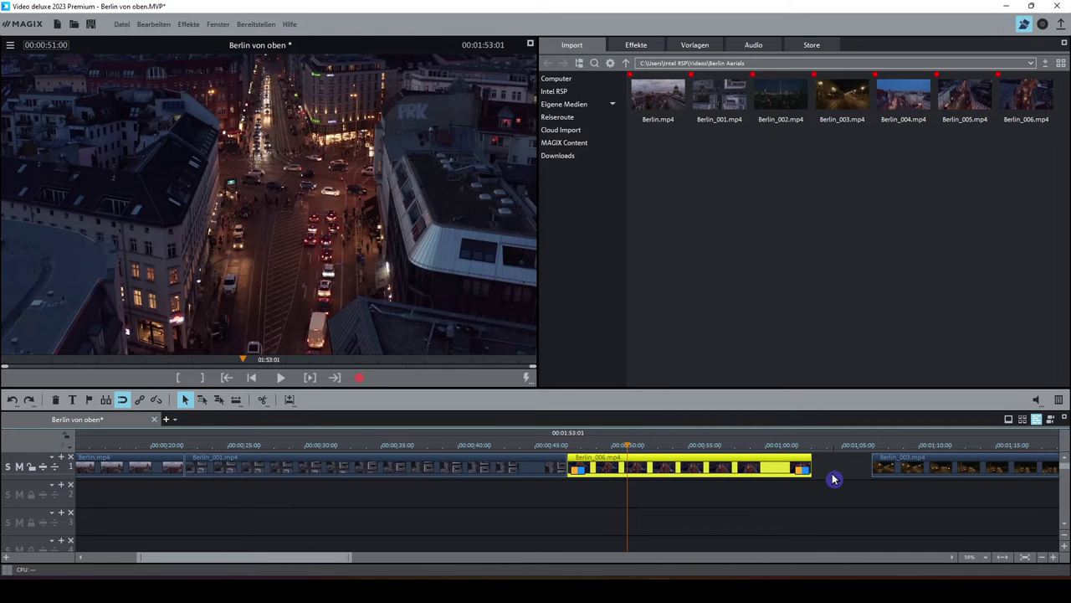
- Move the remaining Berlin_006.mp4 part back to the playhead, and undo the moves and the deletion of the first part
{"action": "left_click_drag", "start_coordinate": [664, 467], "coordinate": [723, 468]}
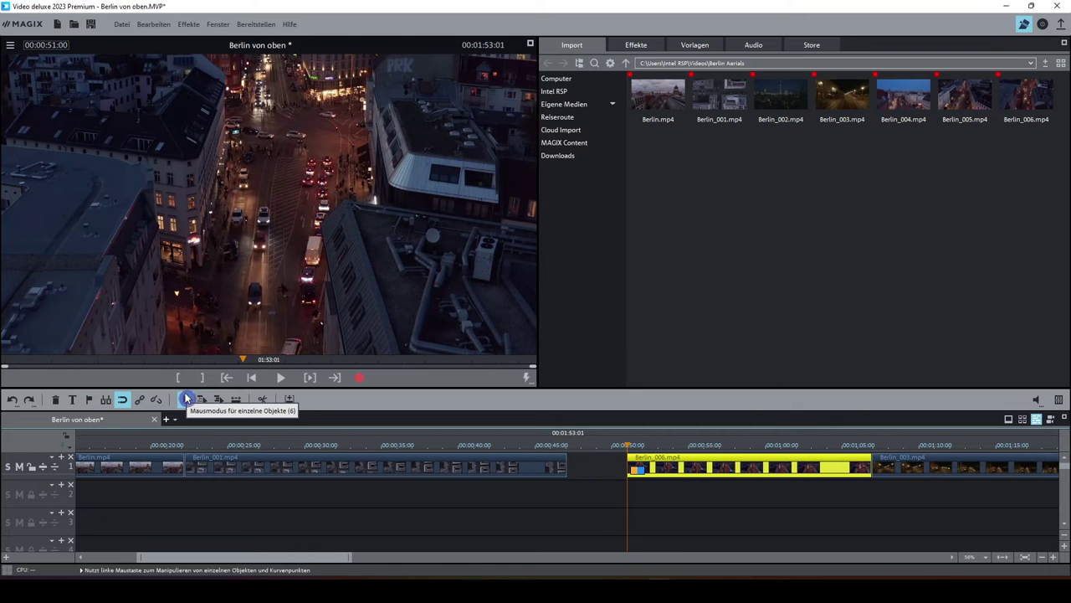
{"action": "left_click", "coordinate": [12, 401]}
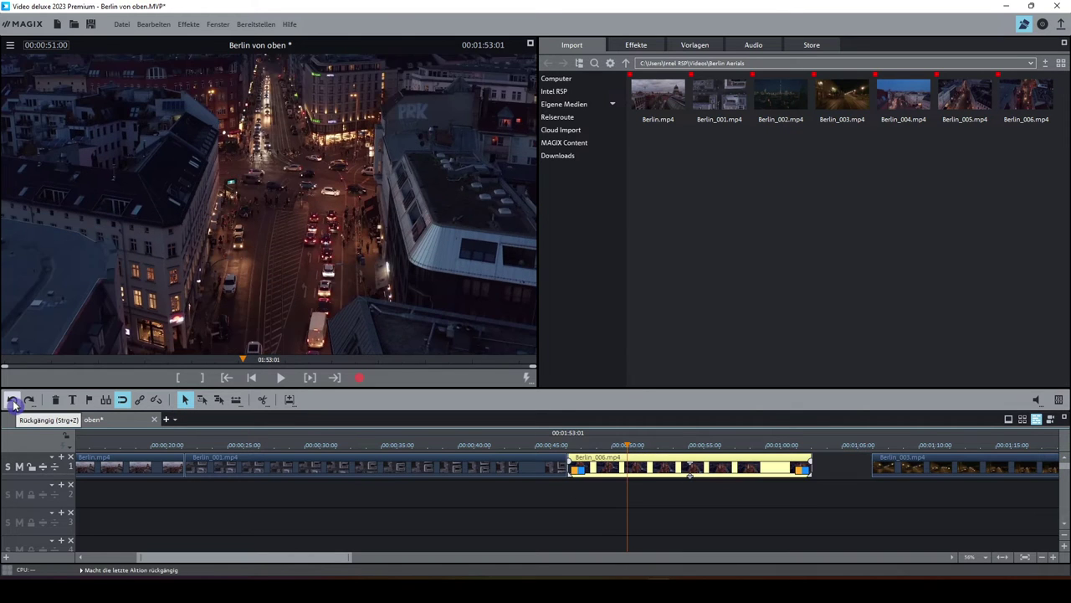
{"action": "left_click", "coordinate": [13, 401]}
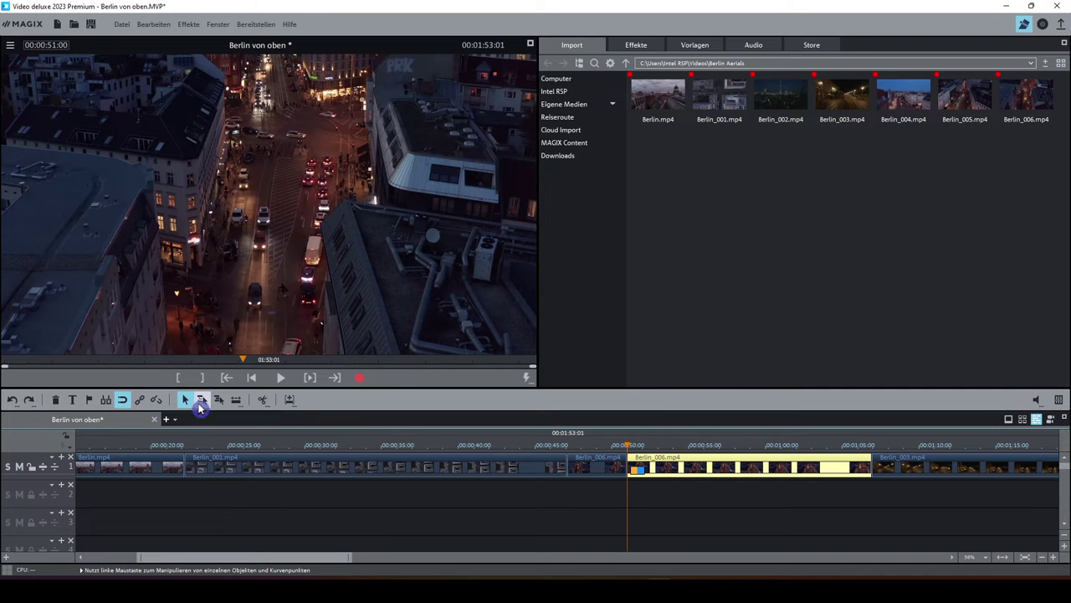
- Activate the mouse mode that carries all following clips along, shift Berlin_001.mp4 away from Berlin.mp4 and move it back against that clip
{"action": "left_click", "coordinate": [202, 401]}
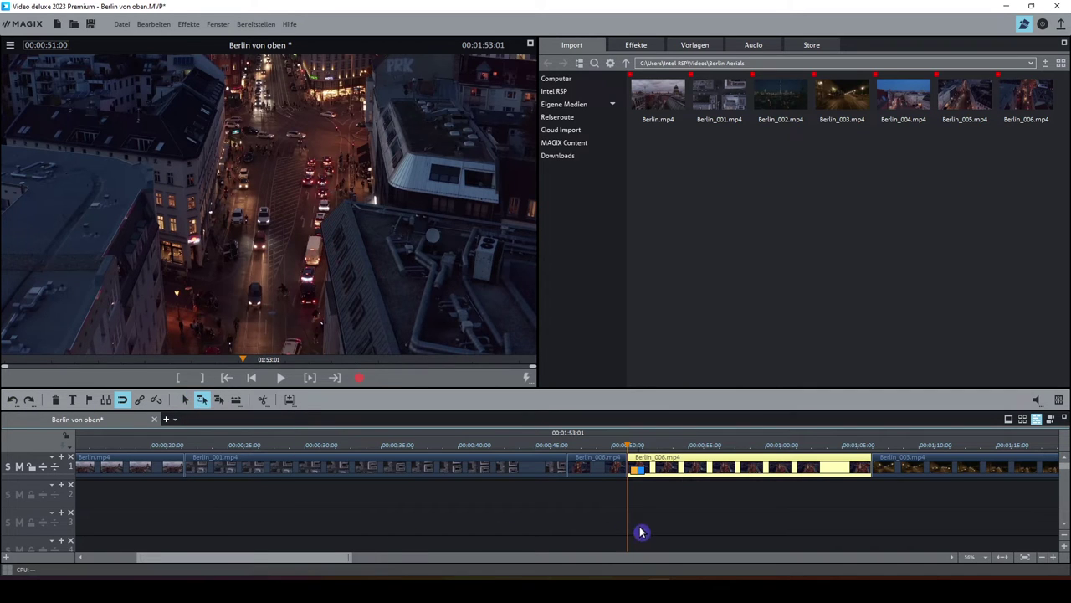
{"action": "mouse_move", "coordinate": [658, 478]}
{"action": "left_mouse_down"}
{"action": "mouse_move", "coordinate": [709, 475]}
{"action": "mouse_move", "coordinate": [661, 473]}
{"action": "left_mouse_up"}
{"action": "left_click_drag", "start_coordinate": [307, 467], "coordinate": [367, 467]}
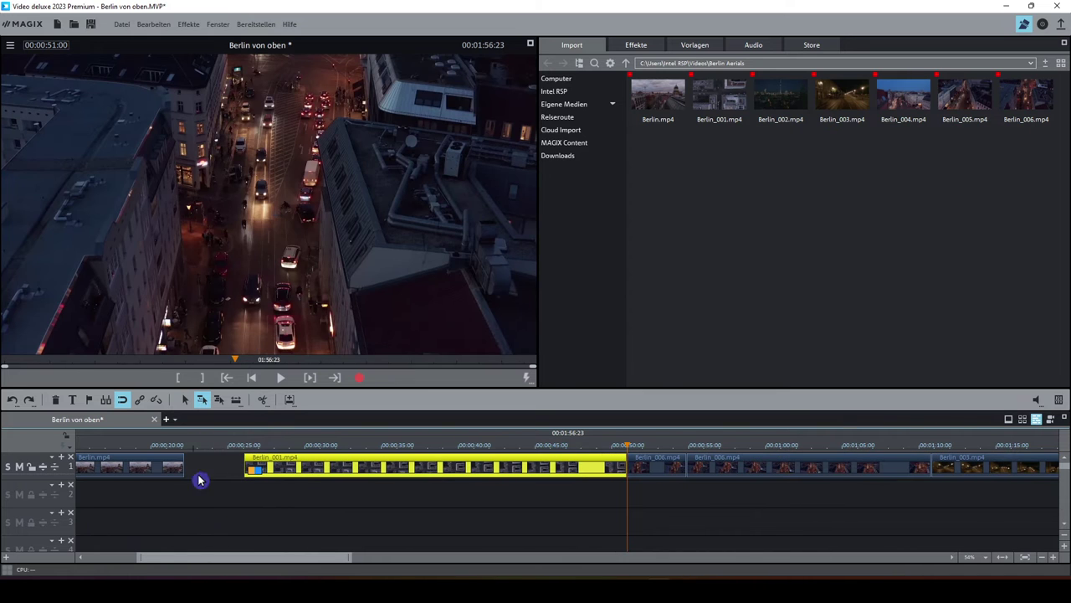
{"action": "left_click_drag", "start_coordinate": [292, 478], "coordinate": [331, 466]}
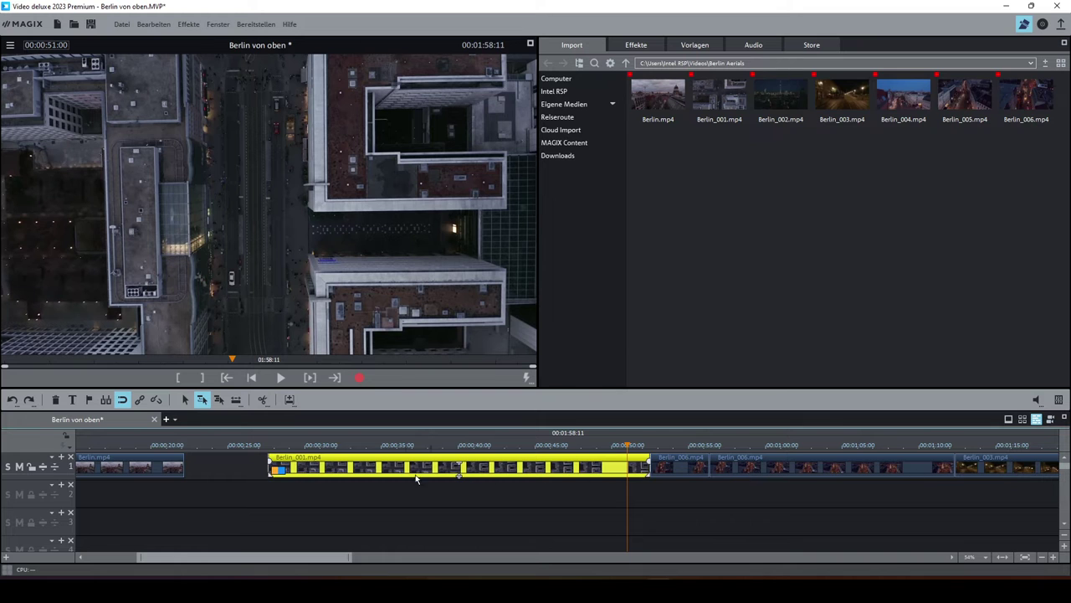
{"action": "left_click_drag", "start_coordinate": [378, 474], "coordinate": [298, 474]}
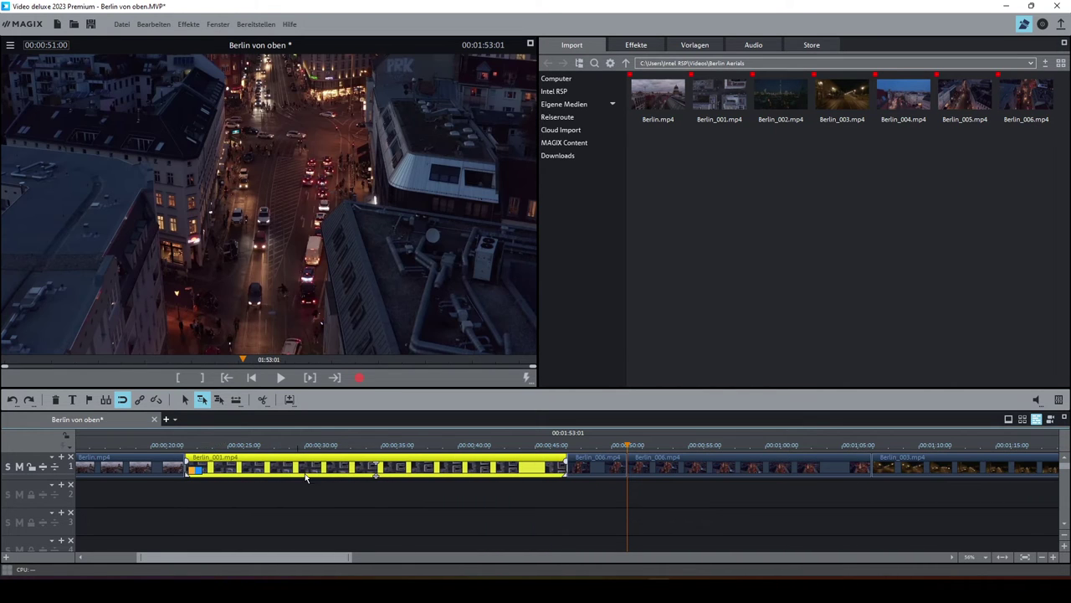
- Delete the short first part of Berlin_006.mp4 so that the following clips close the gap
{"action": "left_click", "coordinate": [605, 471]}
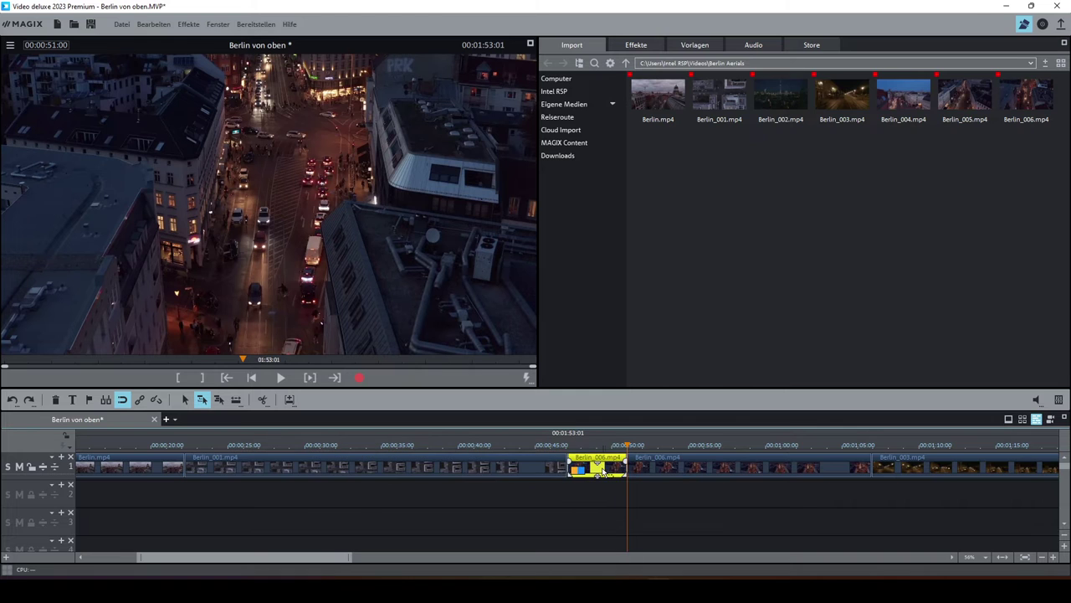
{"action": "left_click", "coordinate": [56, 401]}
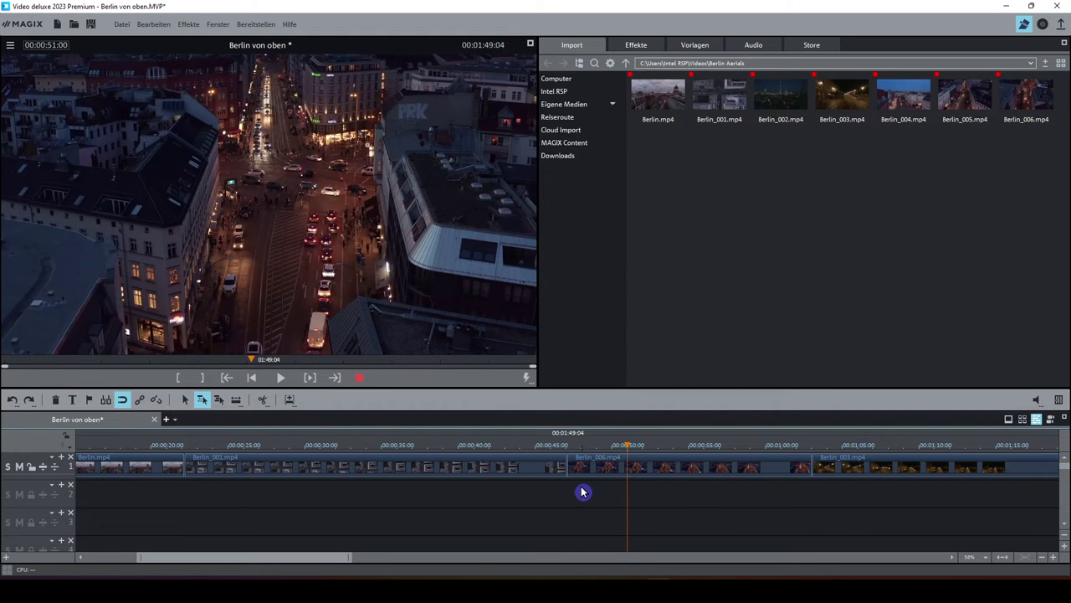
- Remove the end of Berlin_006.mp4 after 00:01:00:18 with the Ende entfernen cut function
{"action": "left_click_drag", "start_coordinate": [627, 446], "coordinate": [777, 446]}
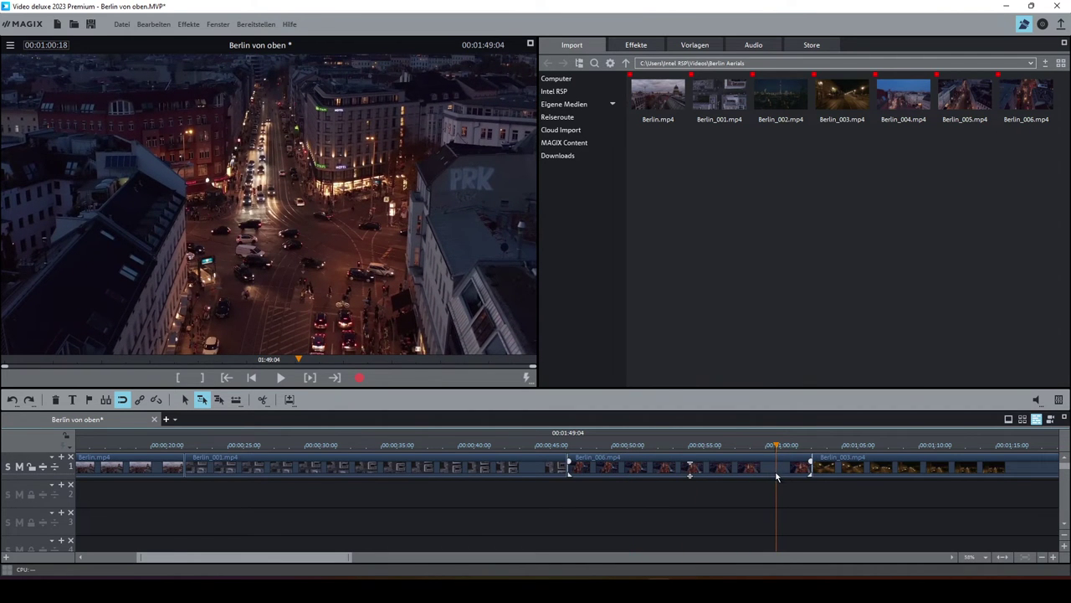
{"action": "left_click", "coordinate": [801, 510]}
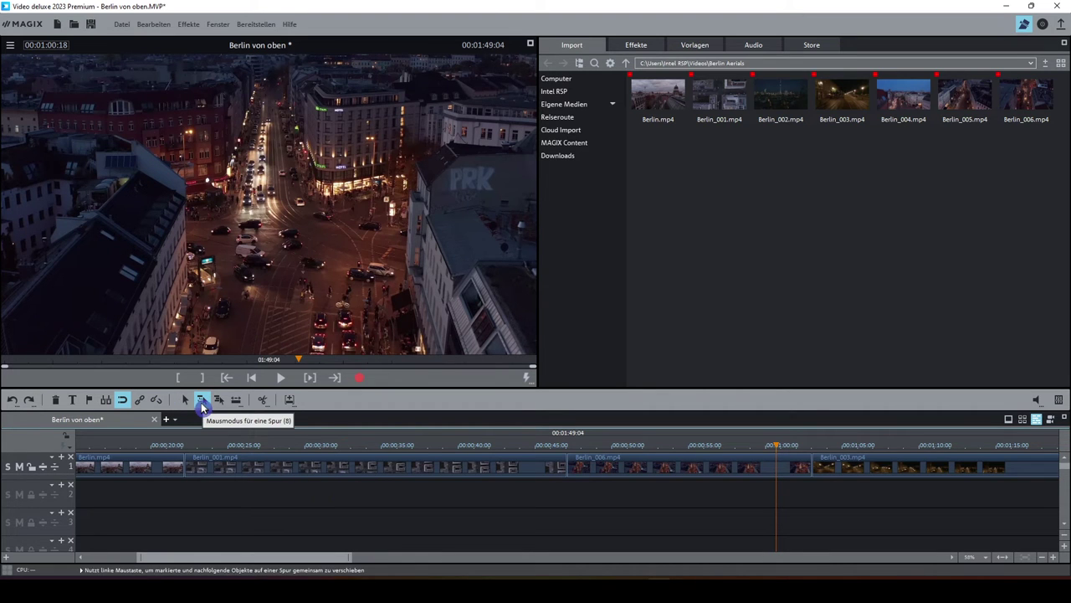
{"action": "left_click", "coordinate": [265, 405]}
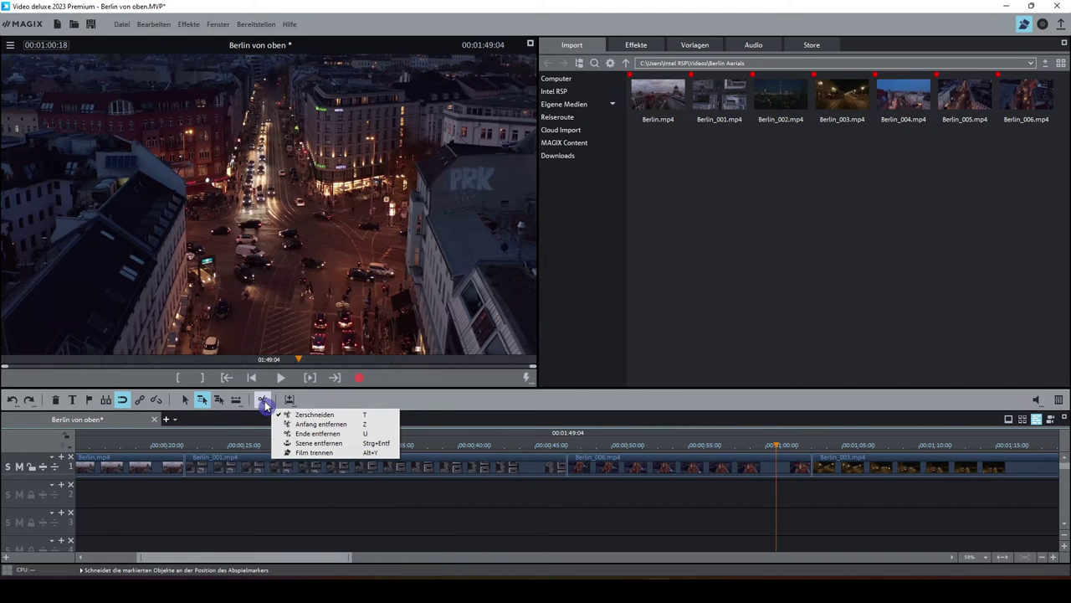
{"action": "left_click", "coordinate": [344, 434]}
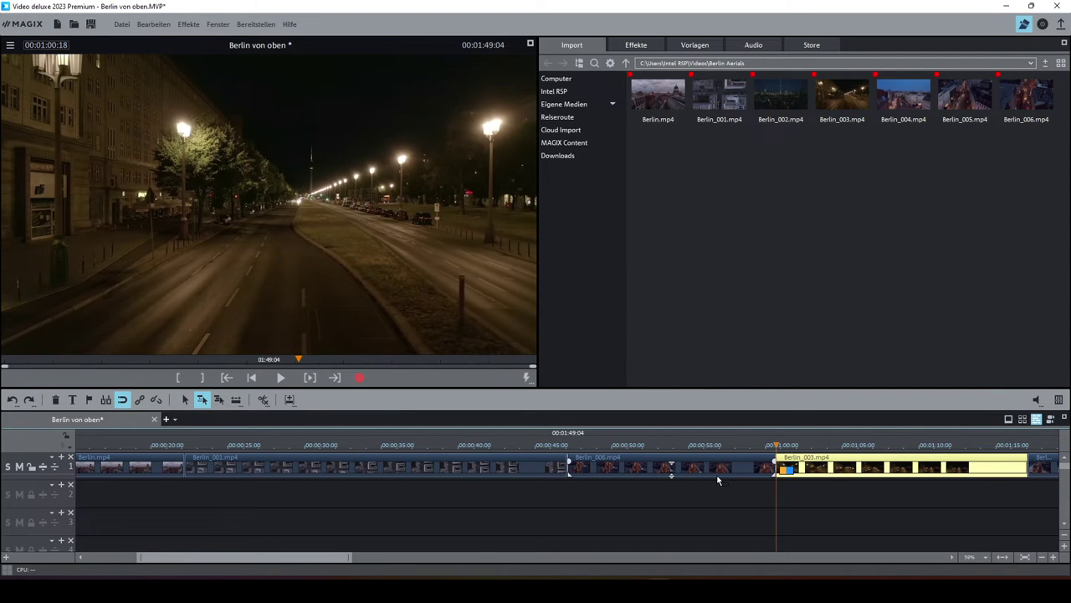
- Remove the start of Berlin_003.mp4 up to 00:01:03:08 with the Anfang entfernen cut function
{"action": "left_click", "coordinate": [760, 497]}
{"action": "mouse_move", "coordinate": [786, 467]}
{"action": "left_click", "coordinate": [785, 444]}
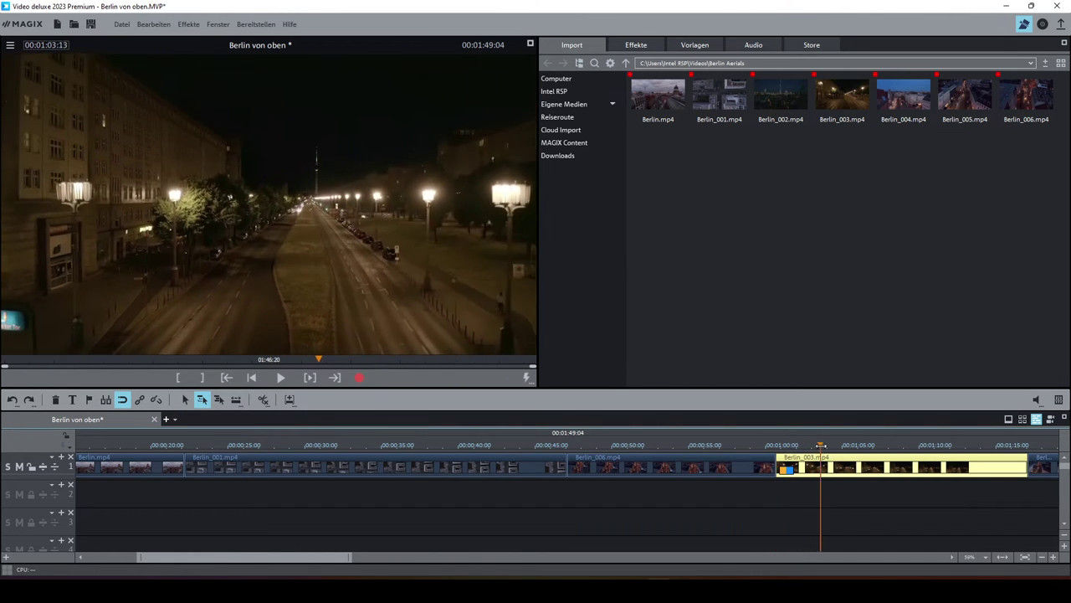
{"action": "left_click", "coordinate": [799, 444]}
{"action": "mouse_move", "coordinate": [799, 449]}
{"action": "left_mouse_down"}
{"action": "mouse_move", "coordinate": [781, 450]}
{"action": "mouse_move", "coordinate": [816, 450]}
{"action": "left_mouse_up"}
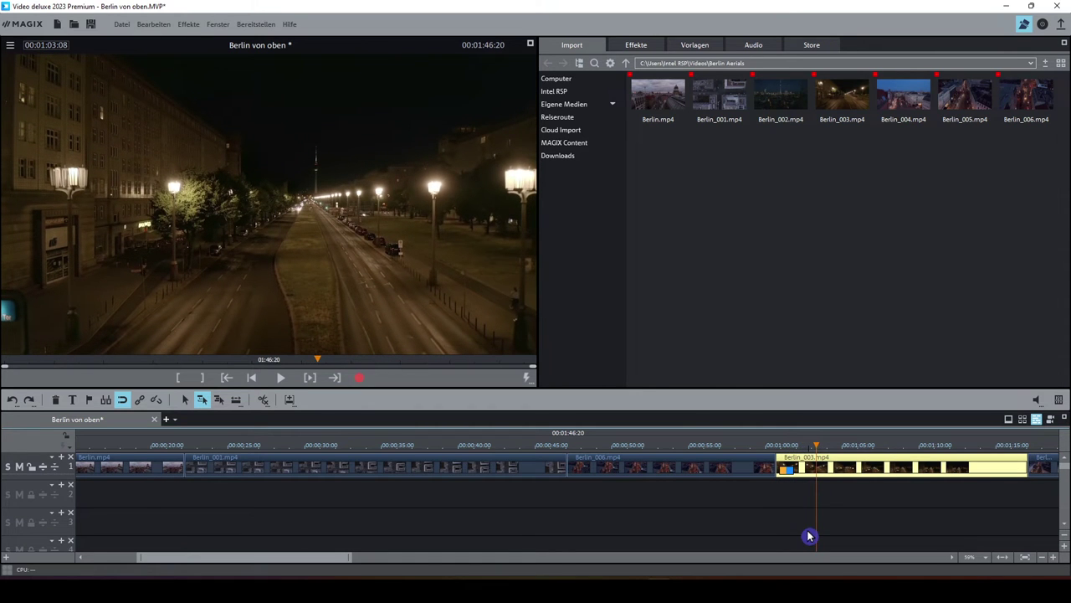
{"action": "left_click", "coordinate": [265, 405]}
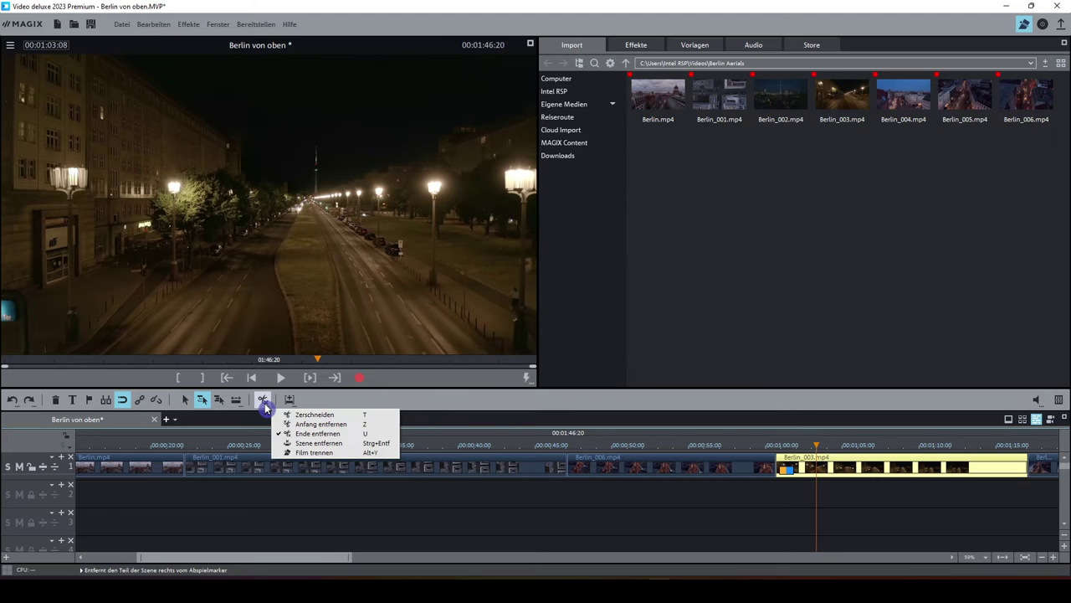
{"action": "left_click", "coordinate": [349, 425]}
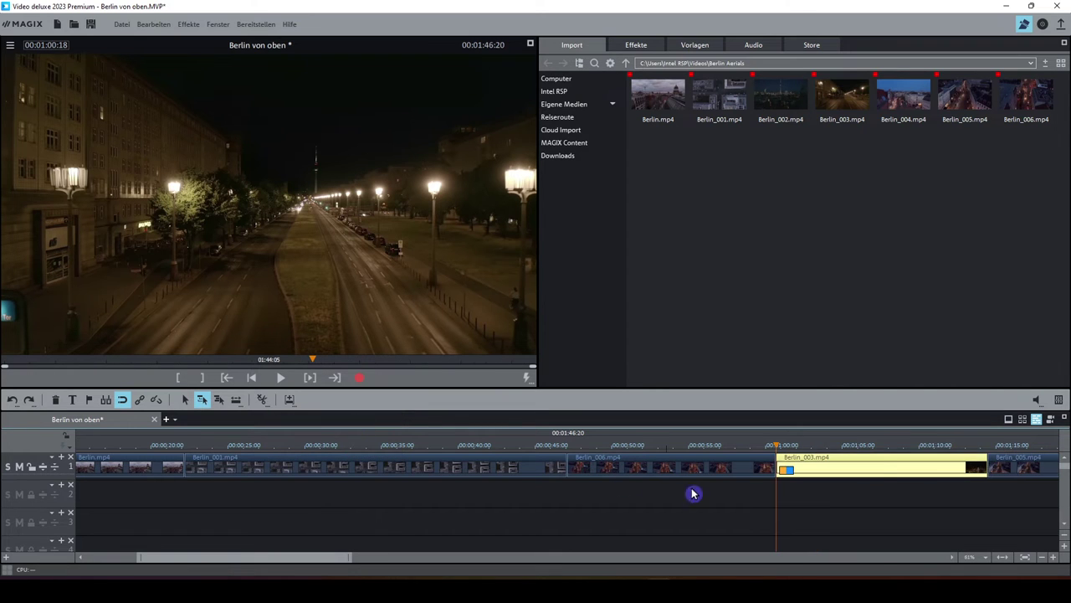
{"action": "left_click", "coordinate": [777, 495]}
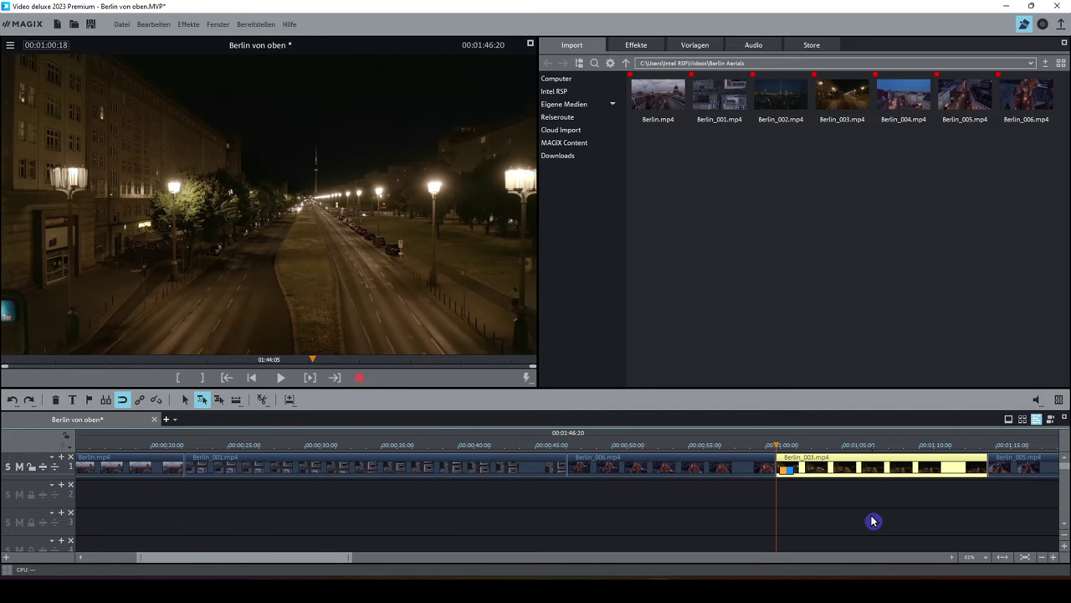
- Examine the trimmed clip sequence around Berlin_003.mp4 at wider and closer timeline views
{"action": "left_click", "coordinate": [1043, 563]}
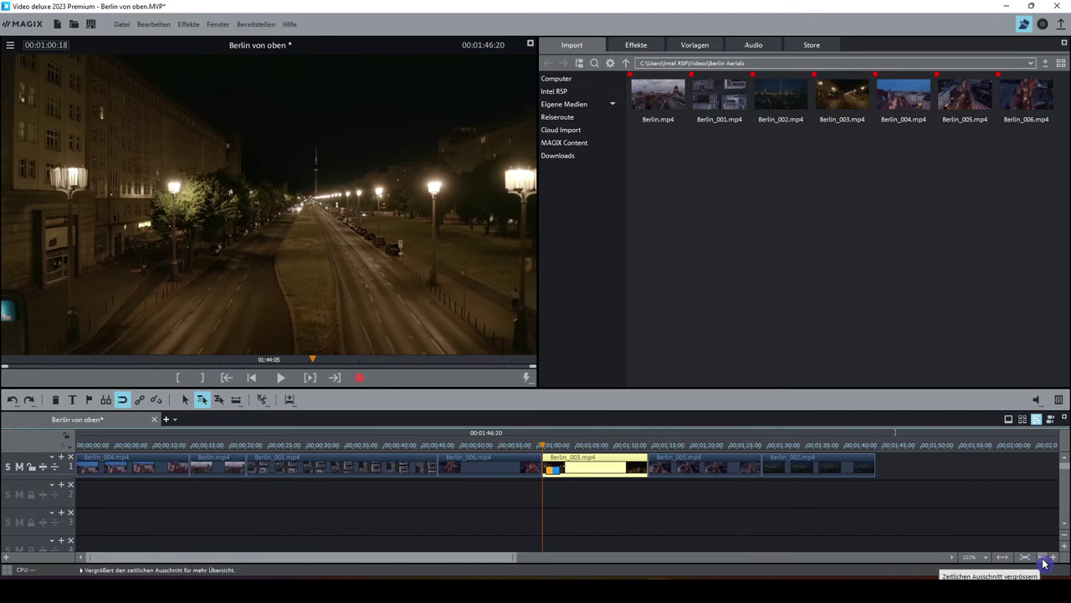
{"action": "left_click", "coordinate": [1043, 564]}
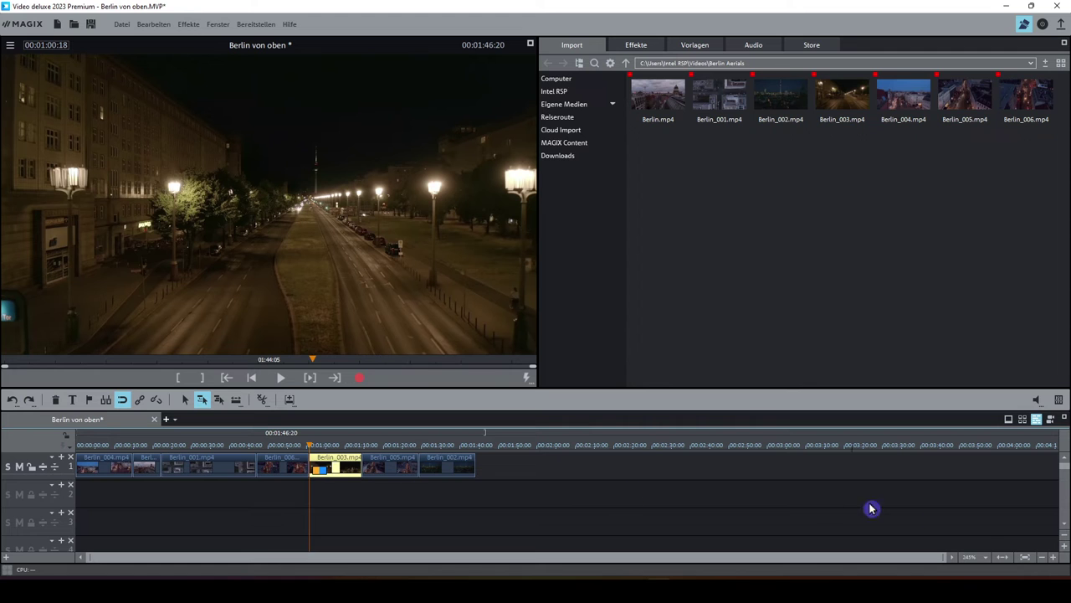
{"action": "left_click", "coordinate": [1042, 557]}
{"action": "left_click", "coordinate": [1042, 556]}
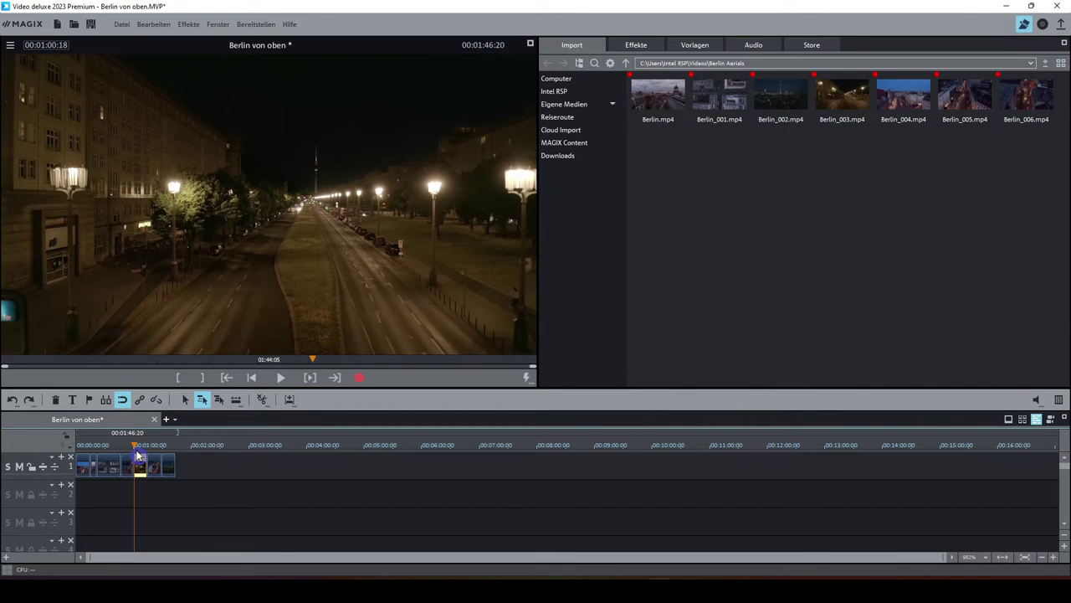
{"action": "scroll", "coordinate": [136, 450], "scroll_direction": "up", "scroll_amount": 5}
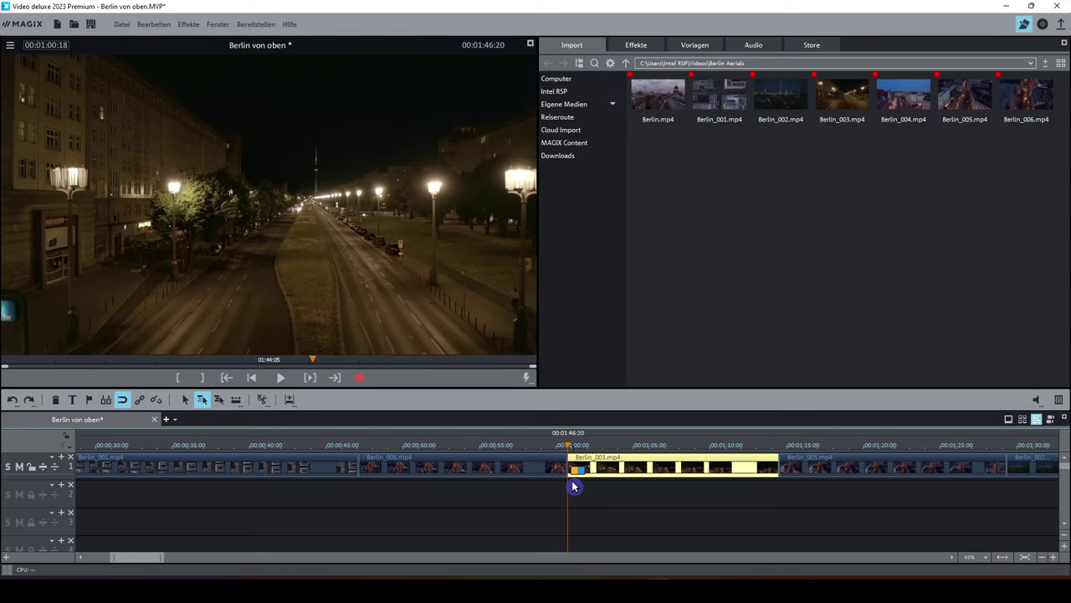
{"action": "scroll", "coordinate": [573, 486], "scroll_direction": "down", "scroll_amount": 5}
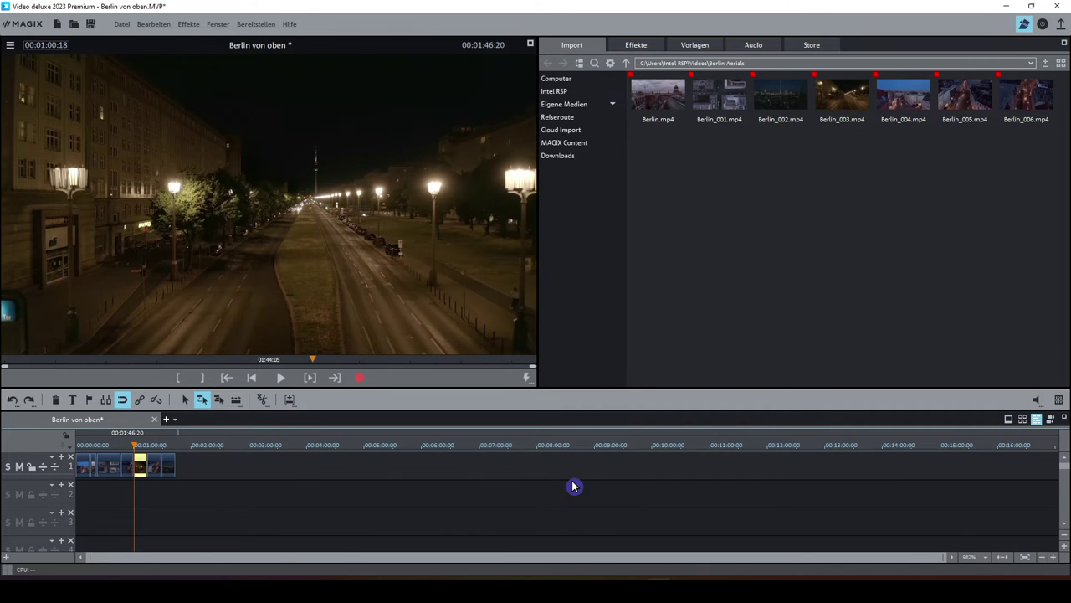
{"action": "scroll", "coordinate": [148, 502], "scroll_direction": "up", "scroll_amount": 7}
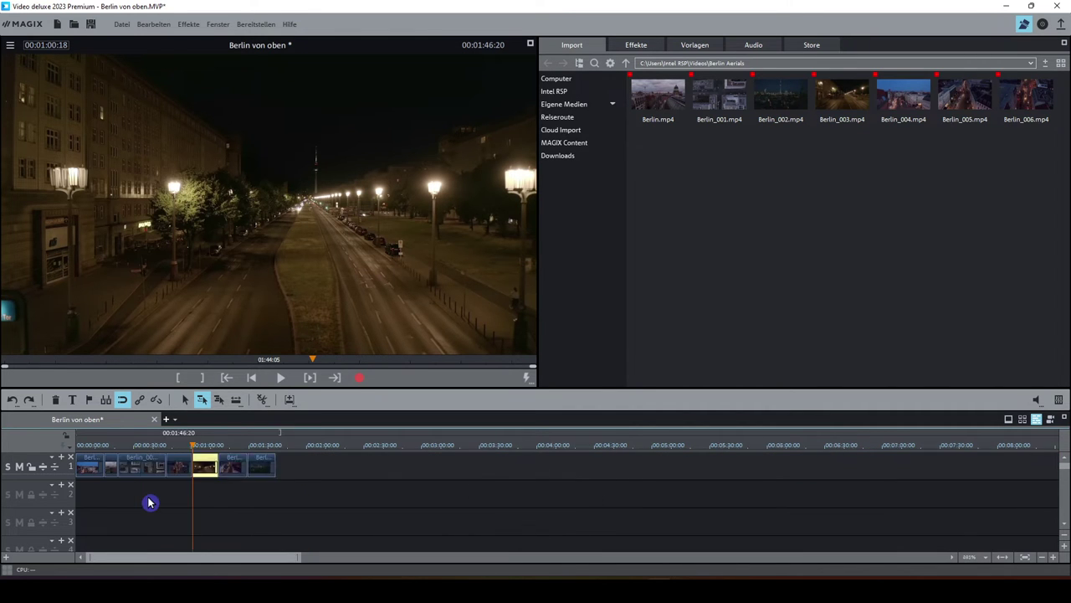
{"action": "left_click", "coordinate": [578, 507]}
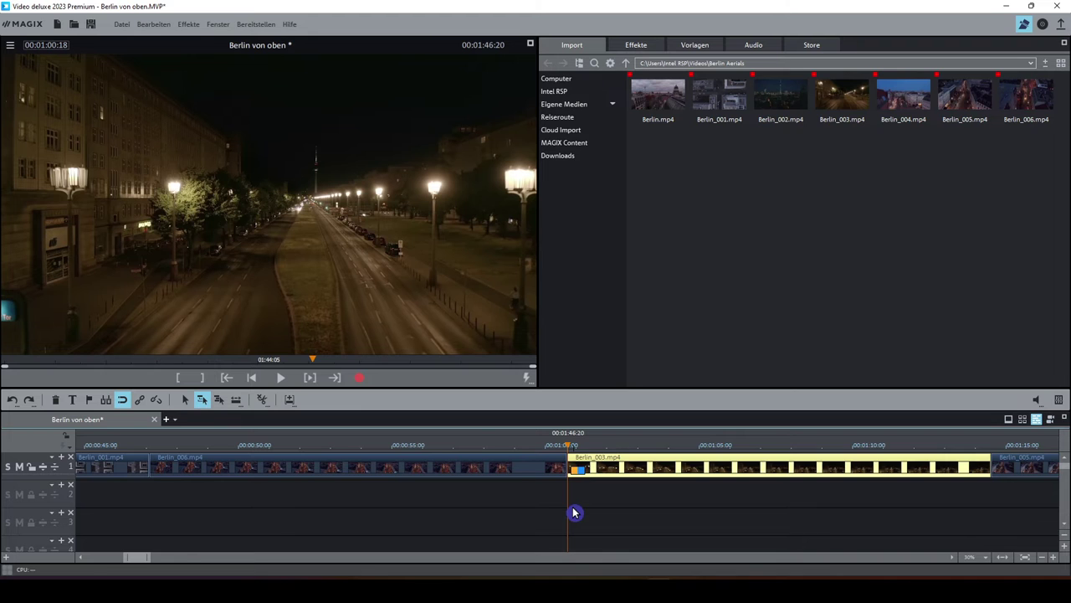
{"action": "scroll", "coordinate": [578, 509], "scroll_direction": "down", "scroll_amount": 3}
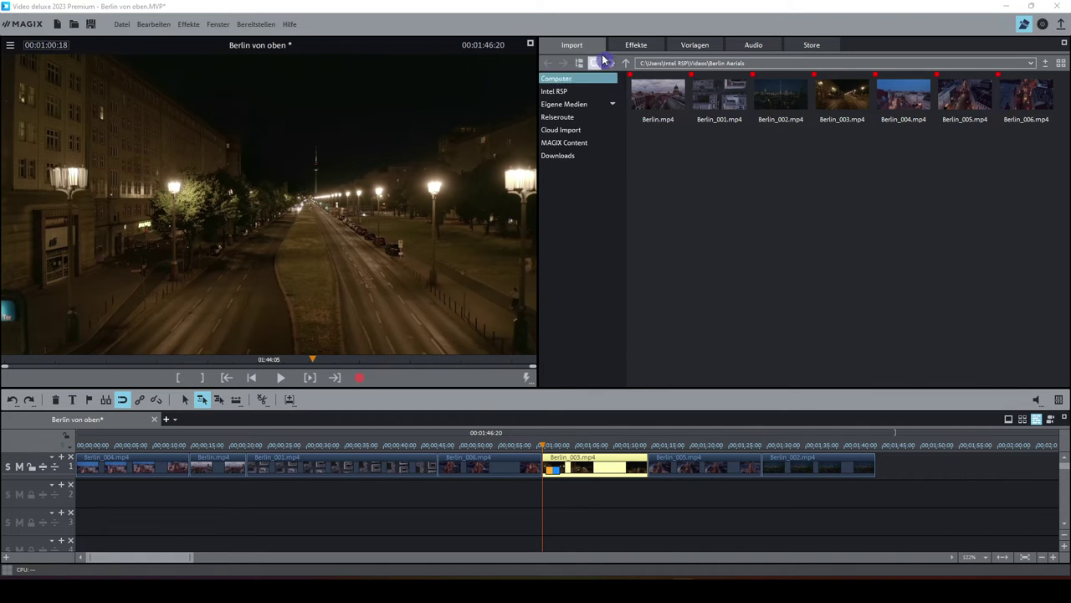
- Preview the Tür and Gleiten transitions from the Blenden Basic templates
{"action": "left_click", "coordinate": [703, 46]}
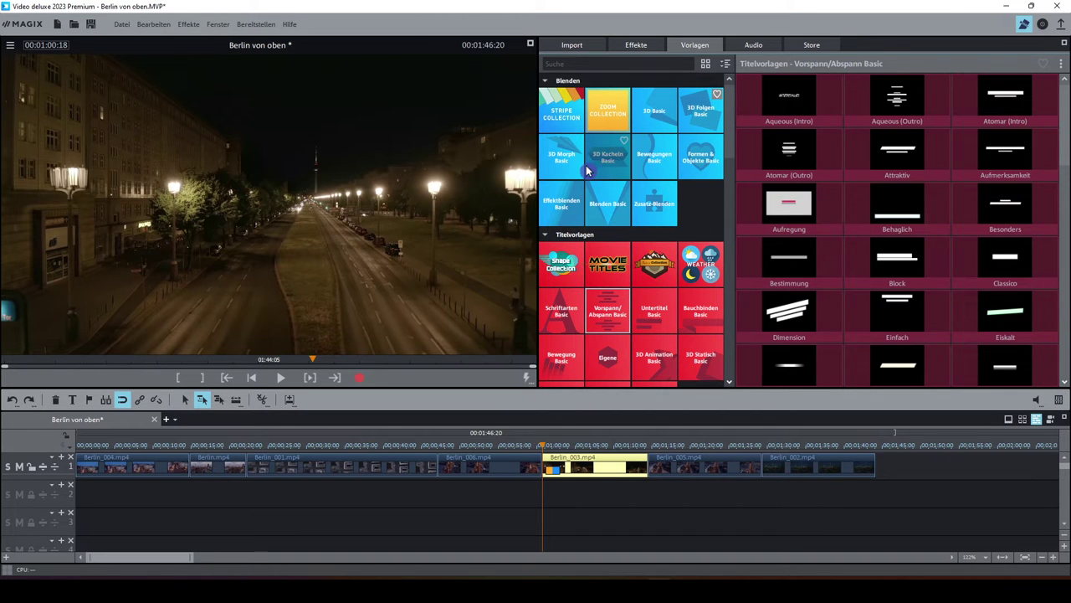
{"action": "left_click", "coordinate": [608, 211]}
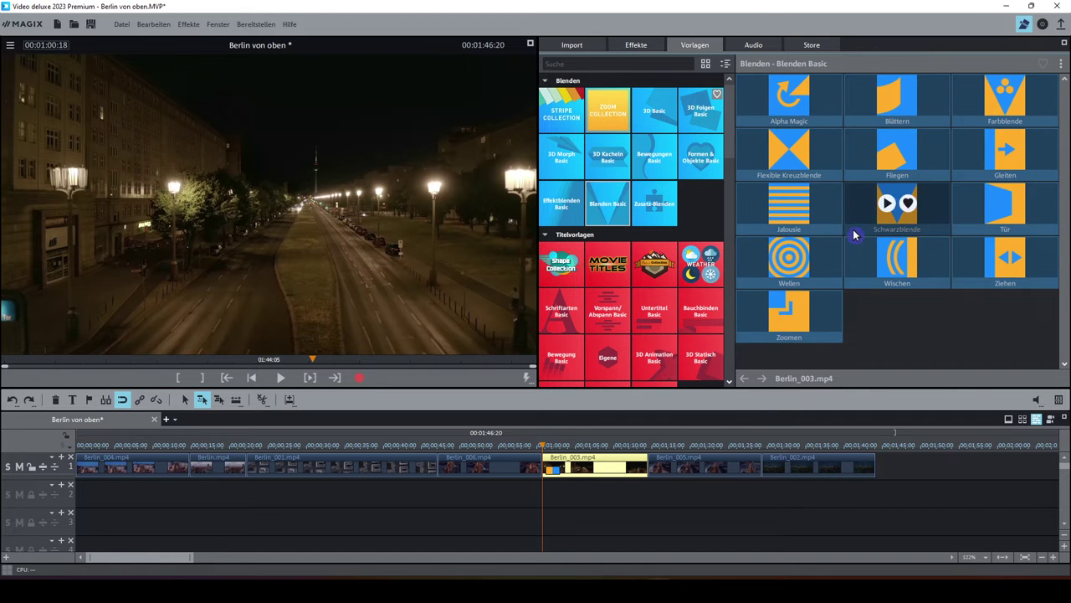
{"action": "left_click", "coordinate": [994, 205]}
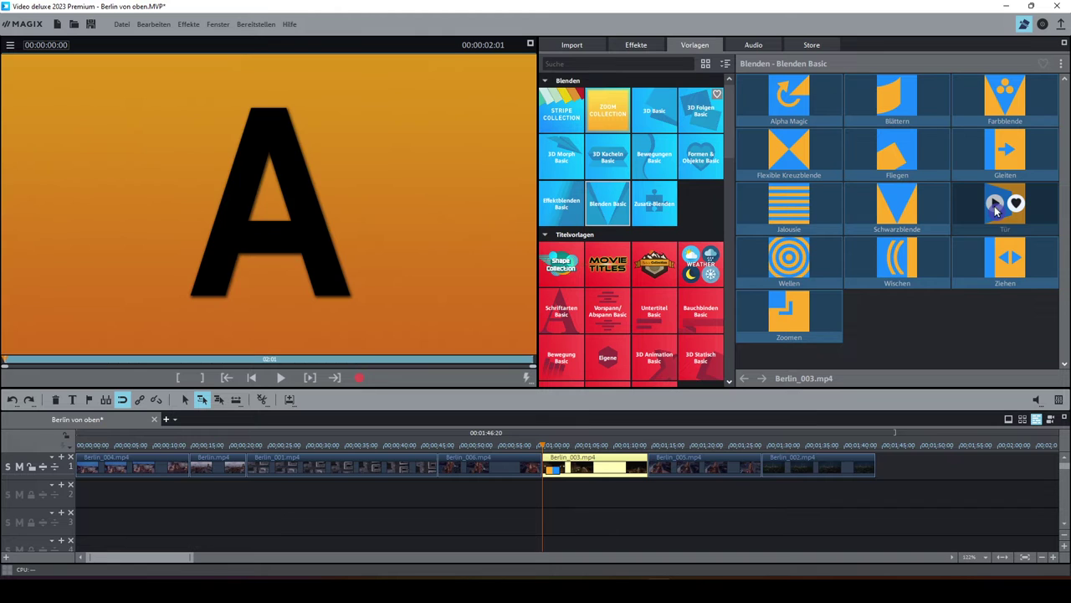
{"action": "left_click", "coordinate": [996, 152]}
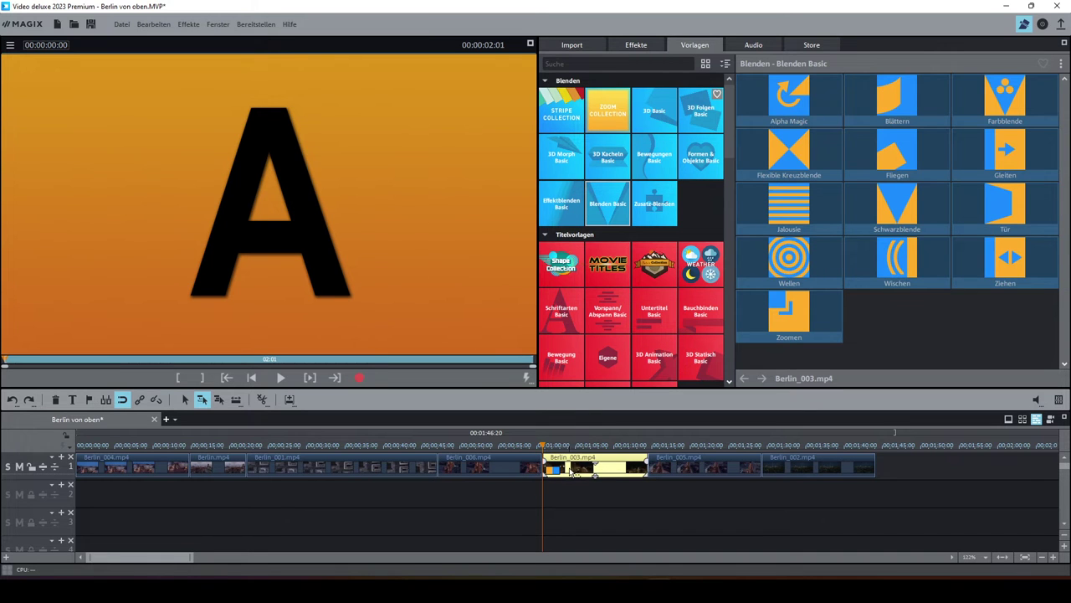
- Apply the Gleiten transition to the cut between Berlin_006.mp4 and Berlin_003.mp4
{"action": "mouse_move", "coordinate": [1008, 156]}
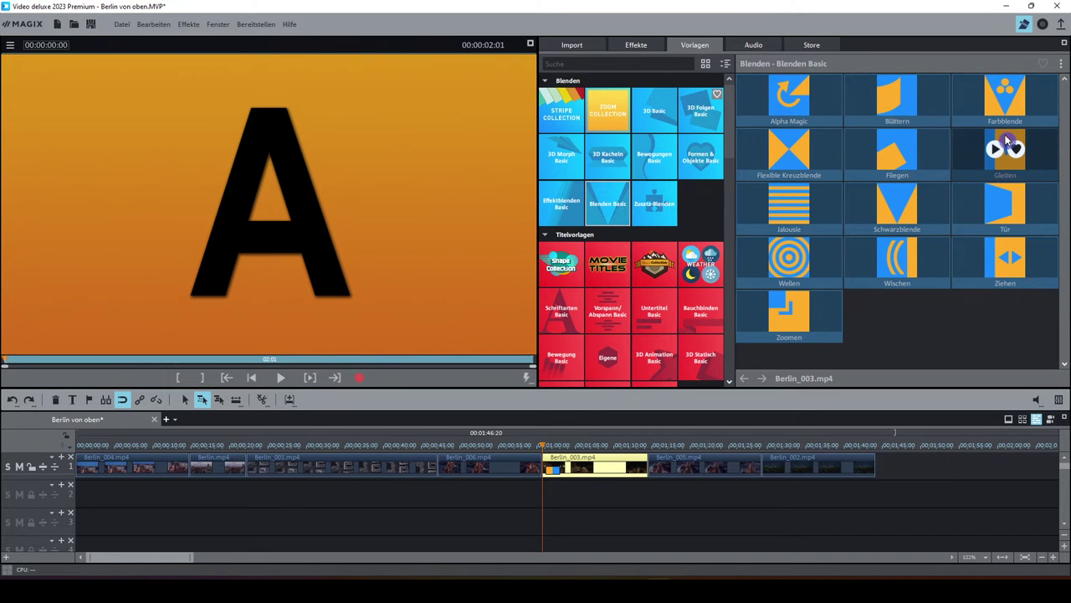
{"action": "left_click", "coordinate": [546, 467]}
{"action": "left_click_drag", "start_coordinate": [546, 467], "coordinate": [536, 467]}
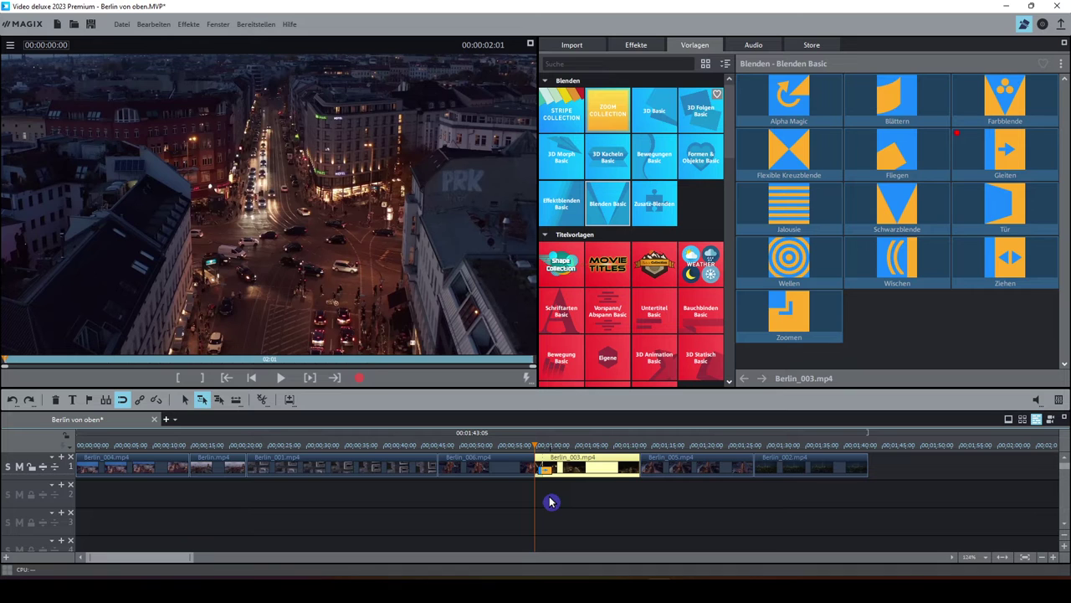
- Lengthen the Gleiten transition by moving Berlin_003.mp4 further over the end of Berlin_006.mp4
{"action": "scroll", "coordinate": [551, 502], "scroll_direction": "up", "scroll_amount": 5}
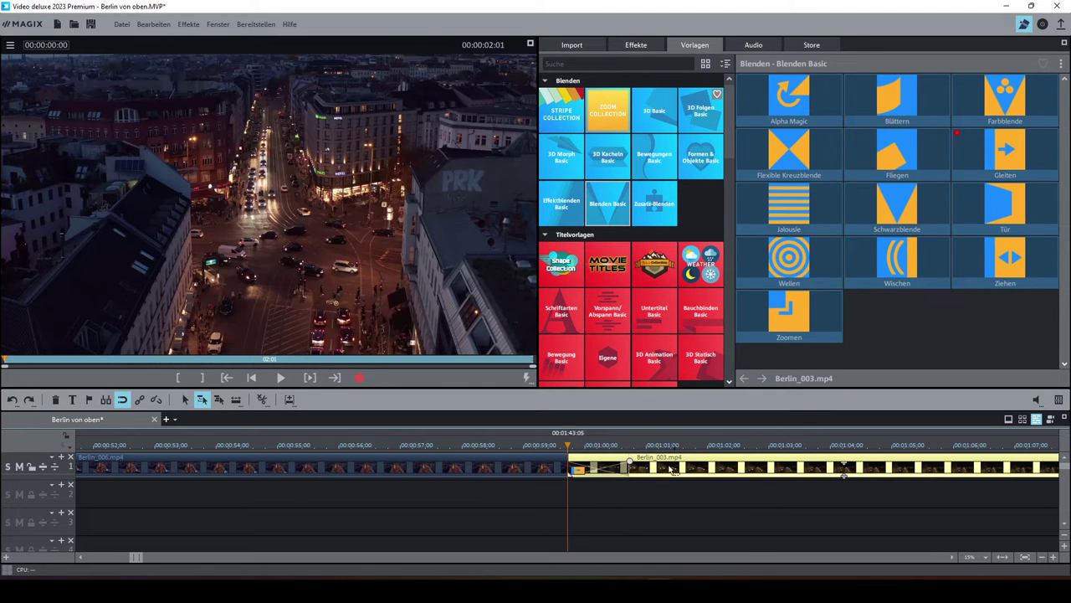
{"action": "left_click_drag", "start_coordinate": [674, 471], "coordinate": [585, 467]}
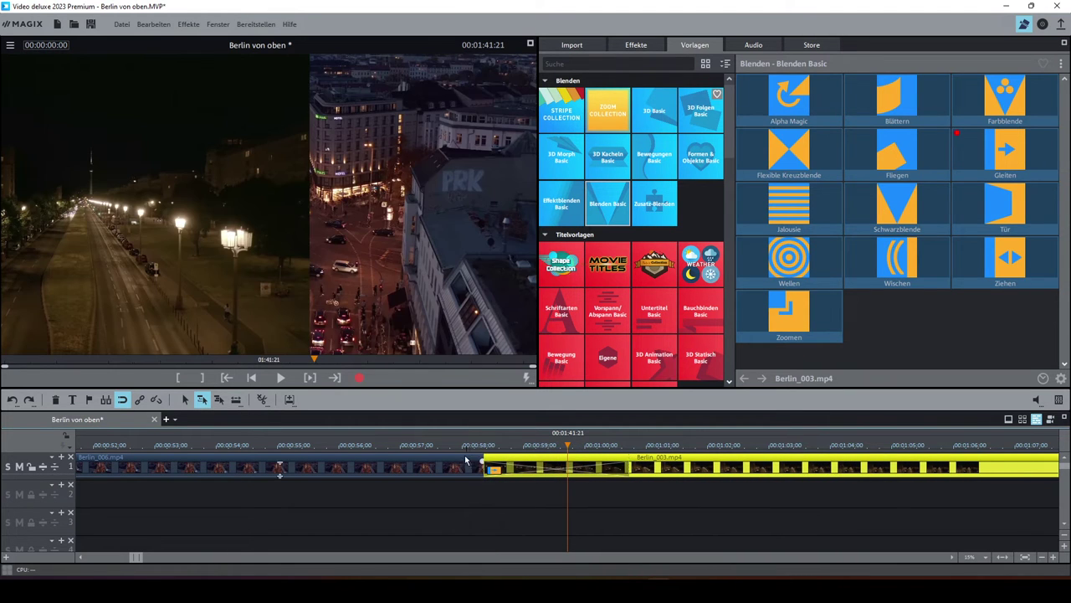
{"action": "left_click", "coordinate": [202, 400]}
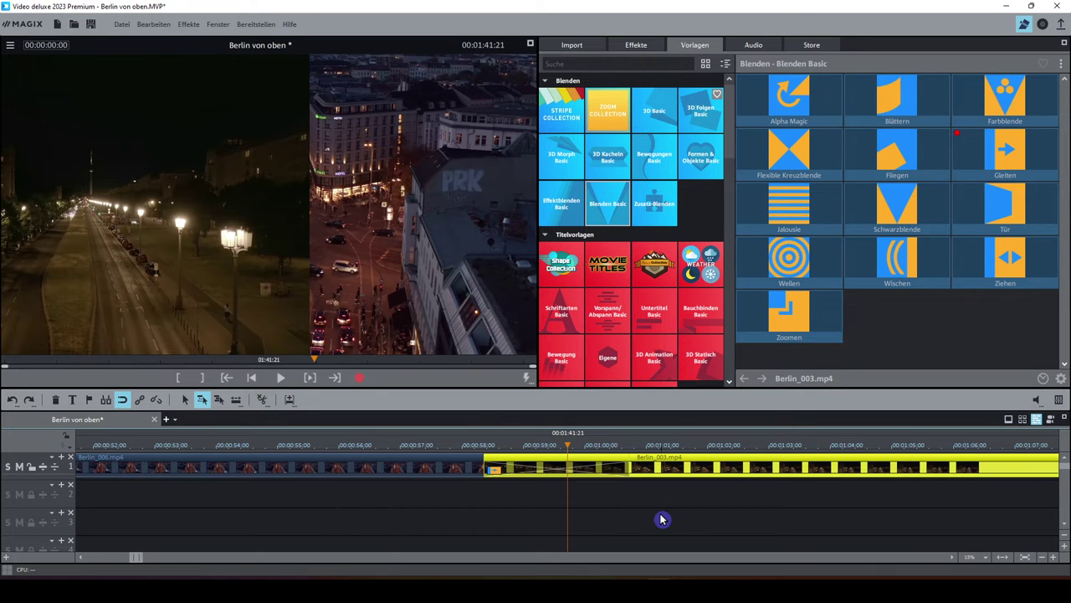
- Play the film from 00:00:58:00 to check the Gleiten transition into Berlin_003.mp4
{"action": "left_click", "coordinate": [461, 450]}
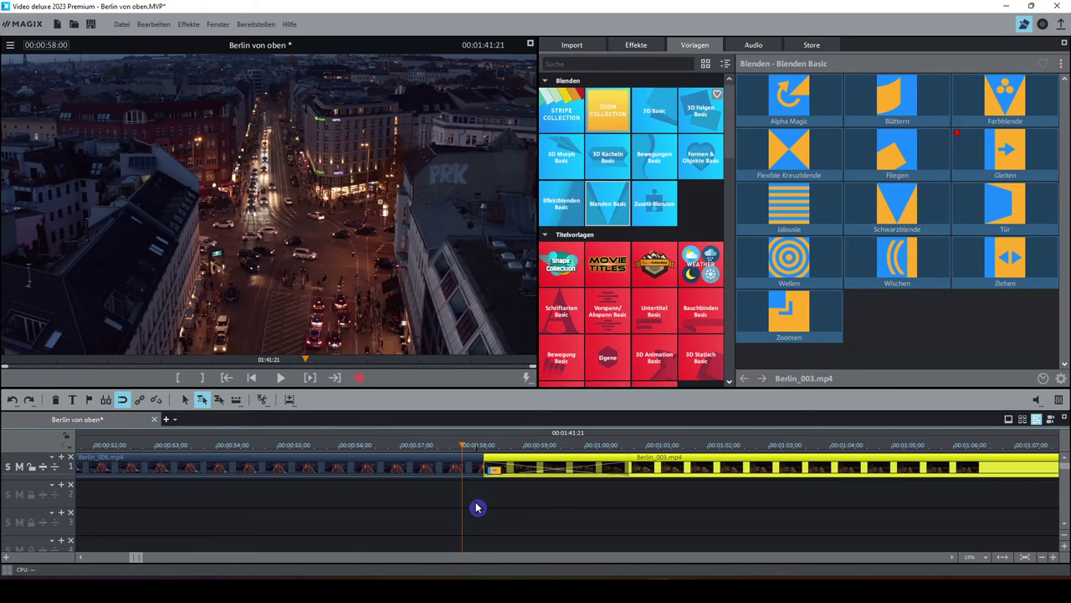
{"action": "key", "text": "space"}
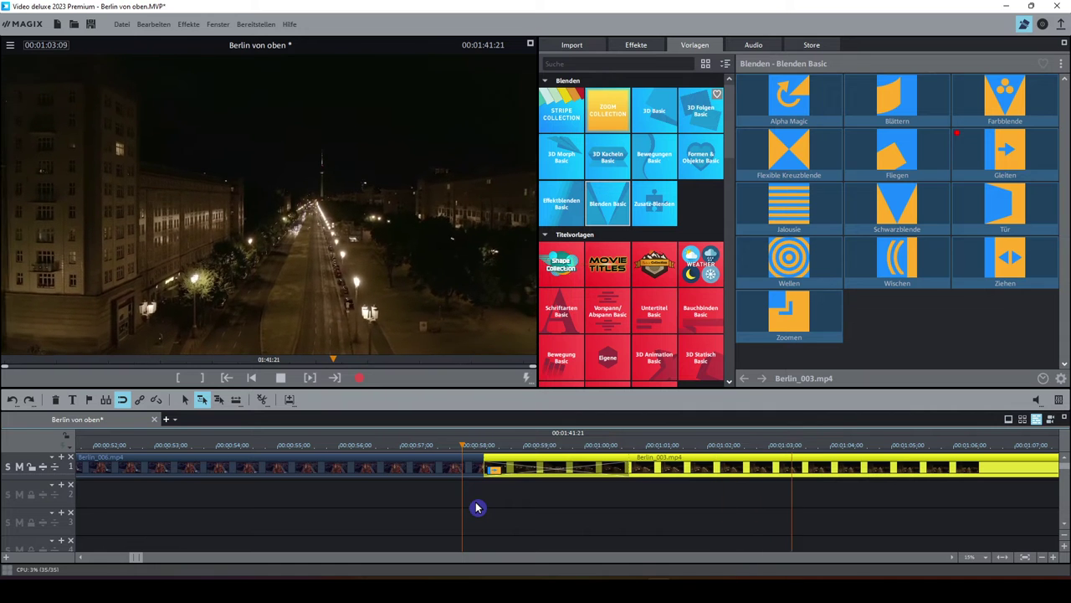
{"action": "key", "text": "space"}
{"action": "scroll", "coordinate": [477, 508], "scroll_direction": "down", "scroll_amount": 5}
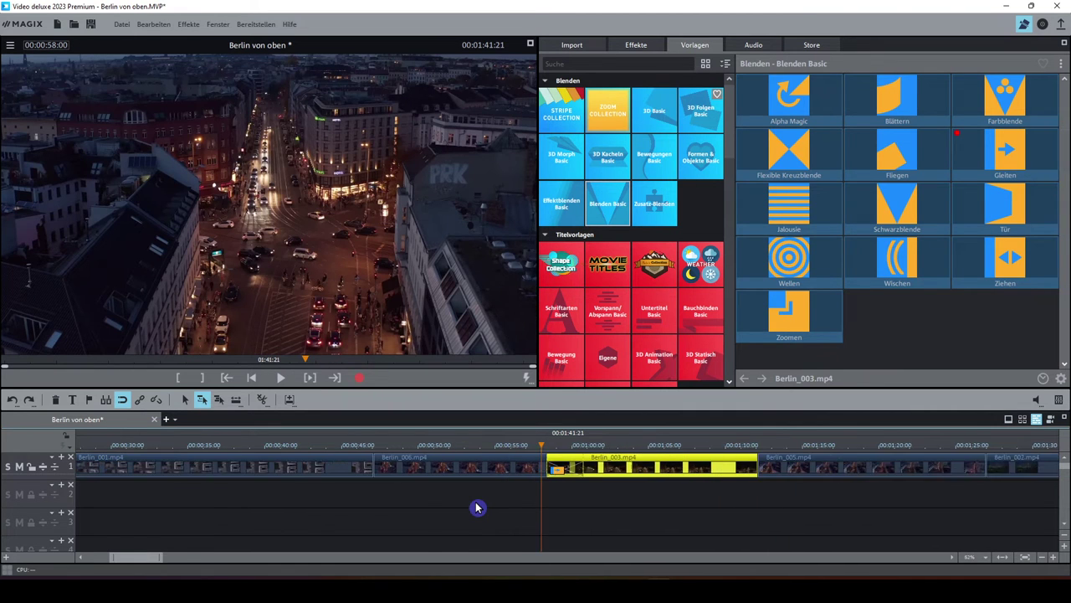
{"action": "mouse_move", "coordinate": [872, 222]}
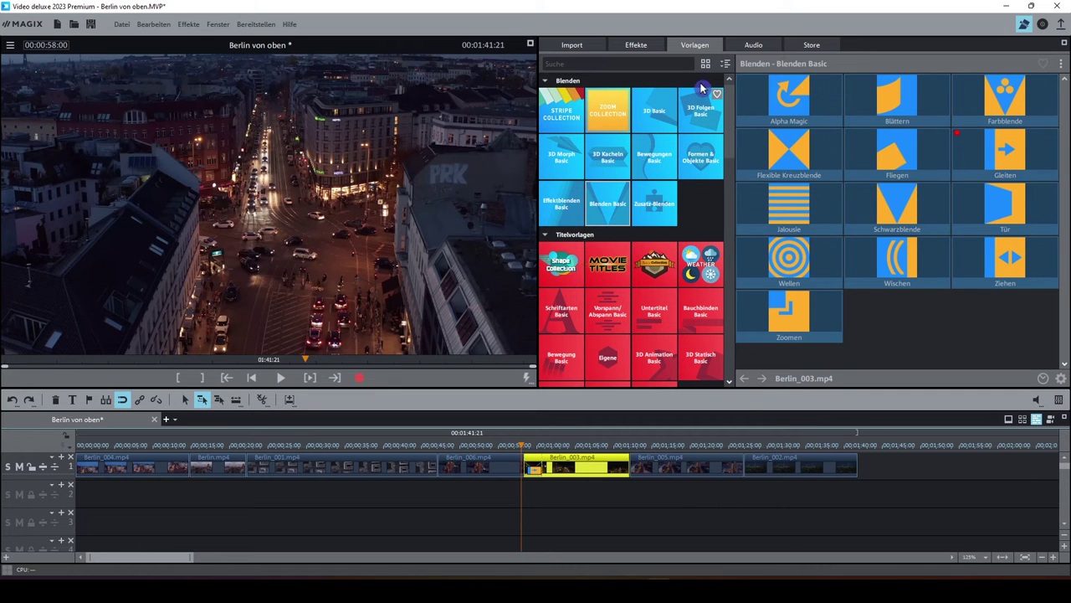
- Listen to the song "In the Abyss" from the Action Unlimited song collection
{"action": "left_click", "coordinate": [748, 47]}
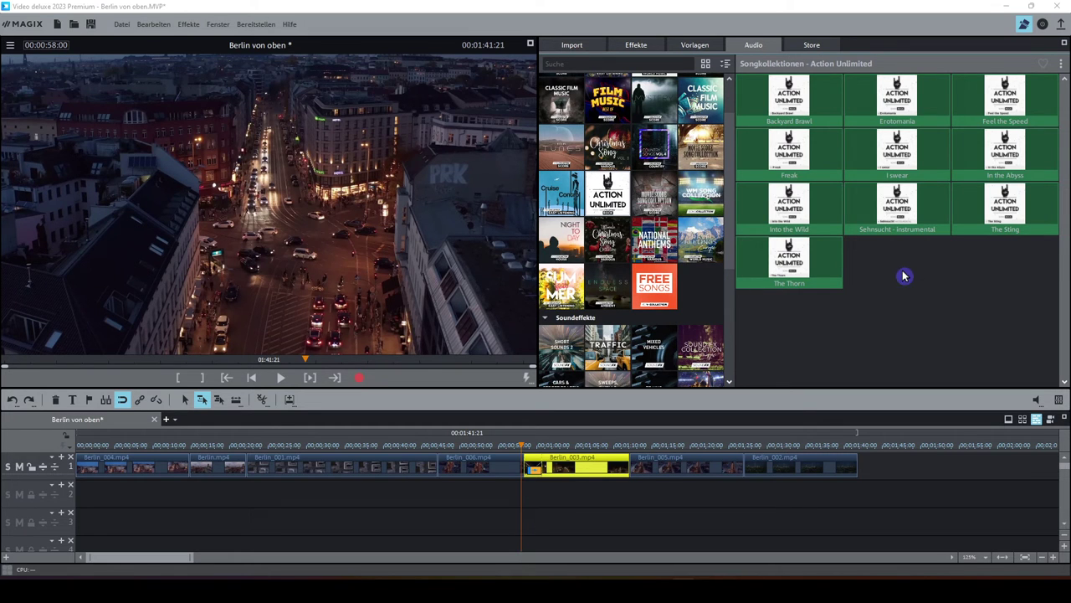
{"action": "mouse_move", "coordinate": [933, 185]}
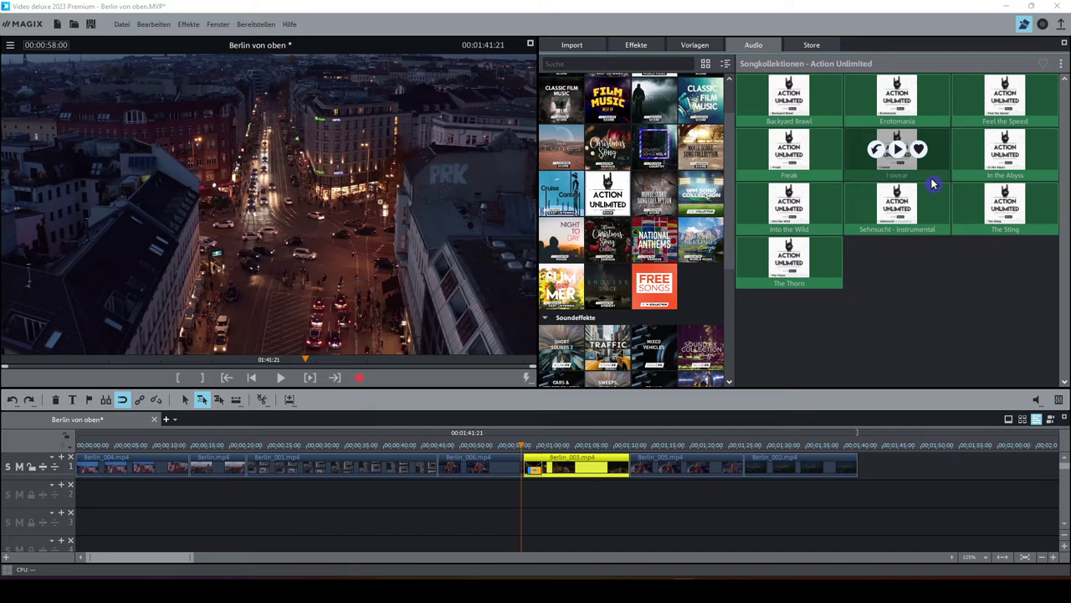
{"action": "mouse_move", "coordinate": [1004, 151]}
{"action": "left_click", "coordinate": [1006, 151]}
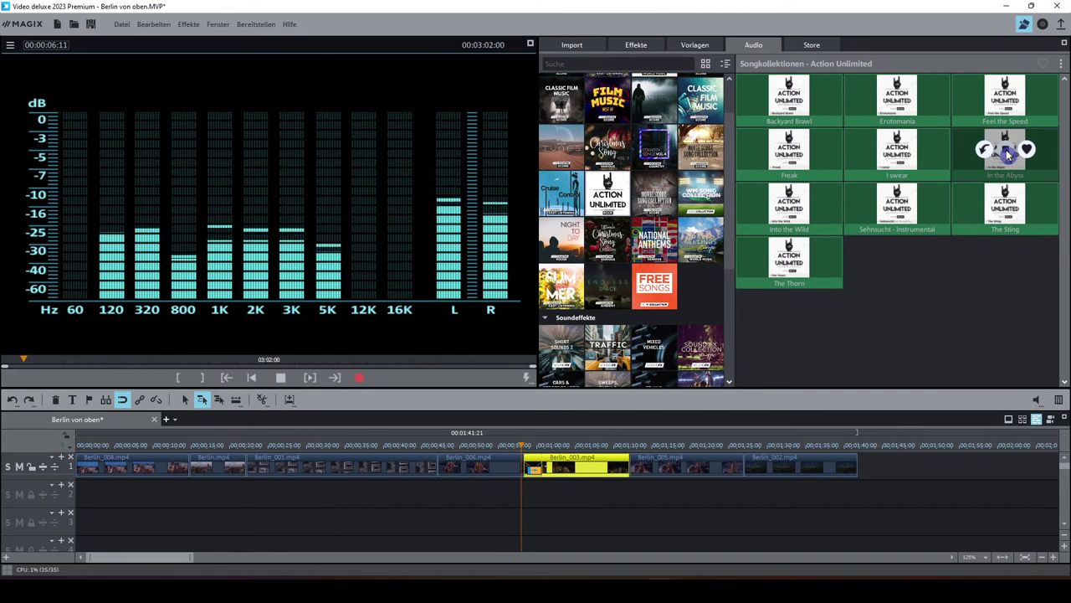
{"action": "left_click", "coordinate": [1008, 153]}
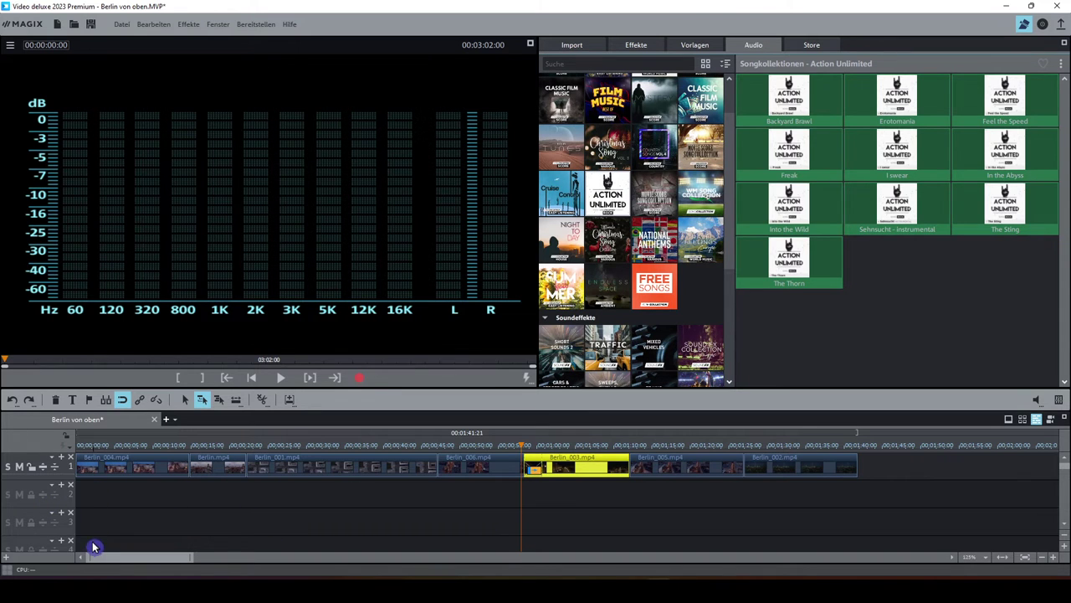
{"action": "left_click", "coordinate": [181, 476]}
{"action": "left_click", "coordinate": [93, 501]}
{"action": "mouse_move", "coordinate": [1011, 143]}
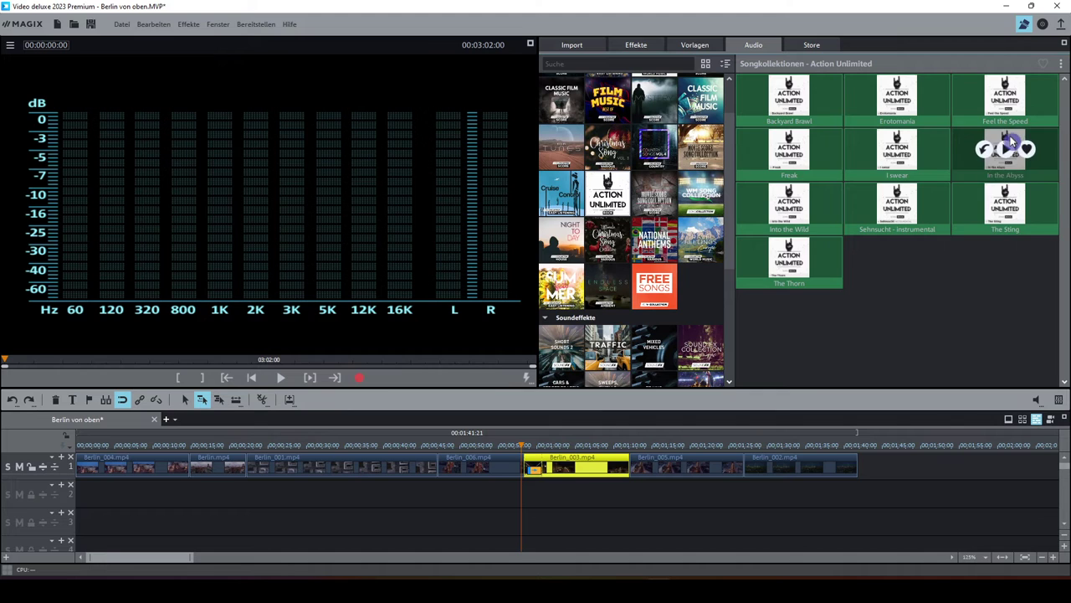
- Place the song "In the Abyss" on track 2 at the film start and select it in the single-track mouse mode
{"action": "left_click_drag", "start_coordinate": [1010, 143], "coordinate": [129, 505]}
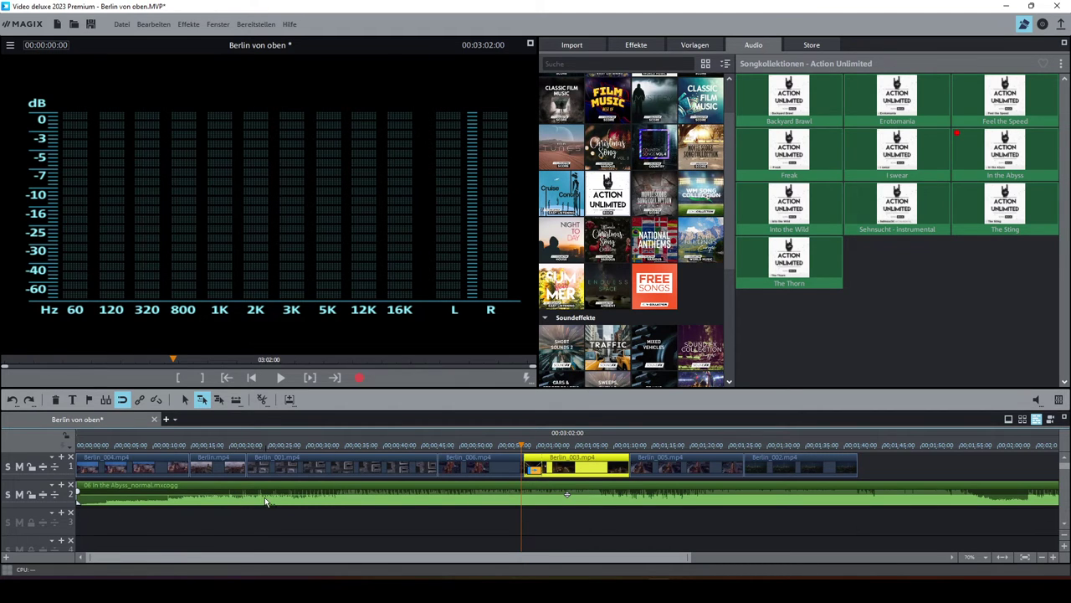
{"action": "left_click", "coordinate": [204, 402]}
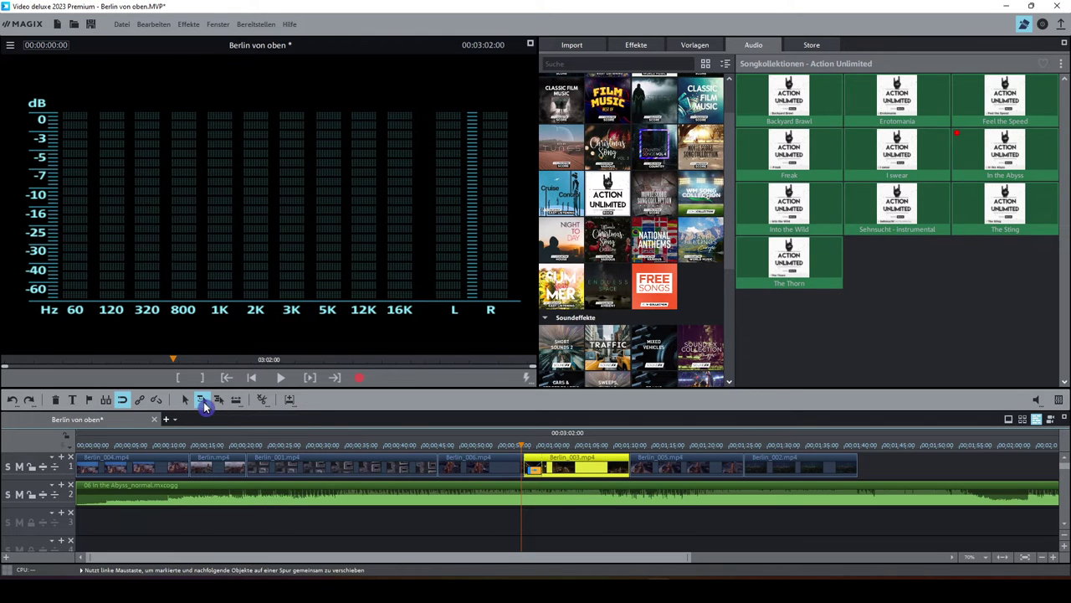
{"action": "left_click_drag", "start_coordinate": [239, 494], "coordinate": [222, 549]}
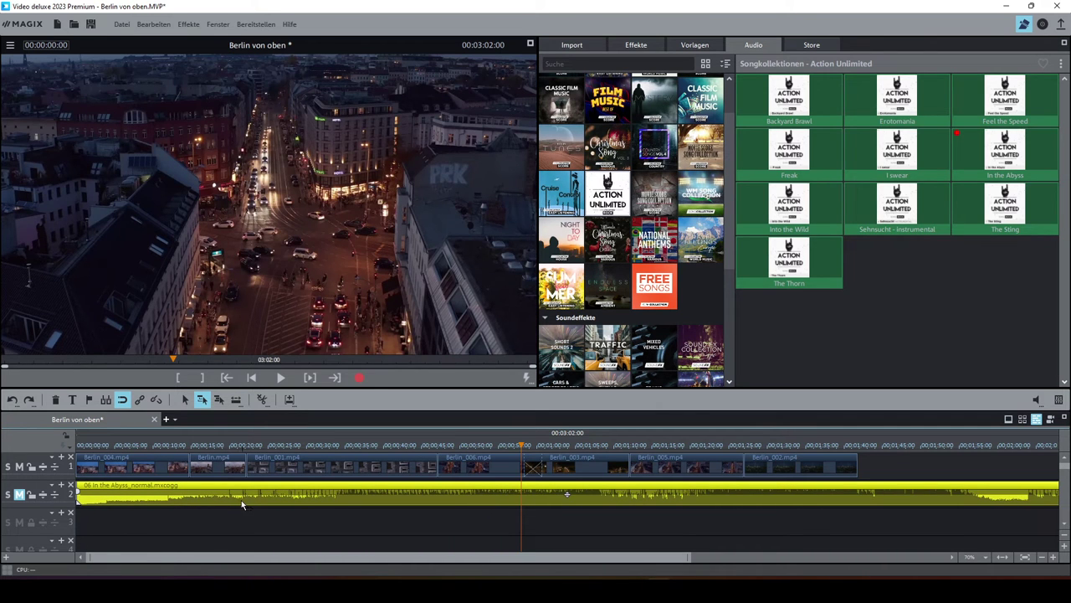
- Shift all clips and the song together about 15 seconds later in the all-tracks mouse mode and return them to the film start
{"action": "left_click", "coordinate": [219, 400]}
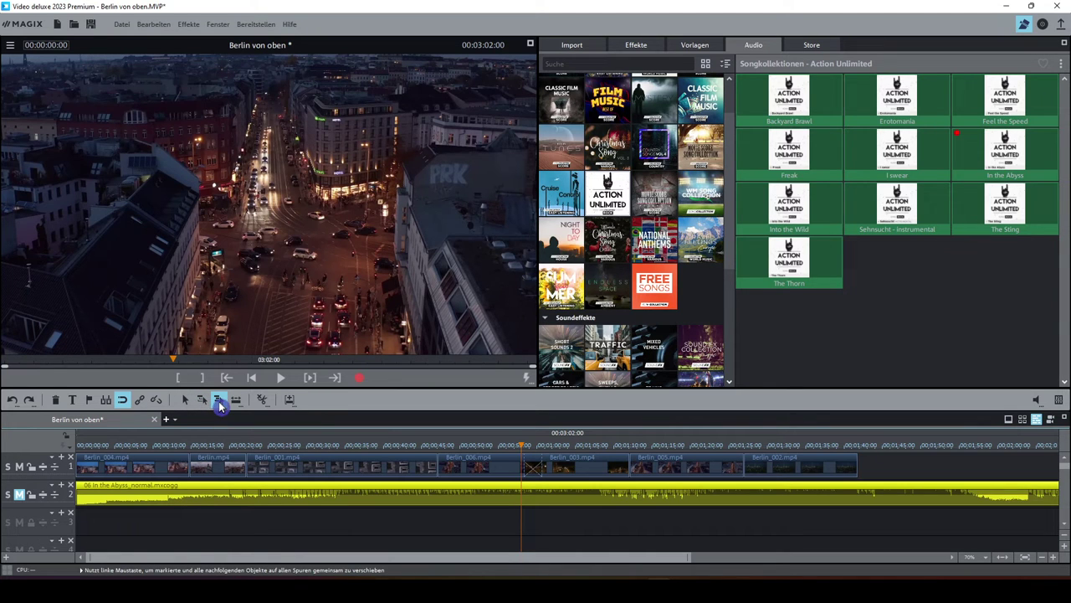
{"action": "left_click", "coordinate": [161, 463]}
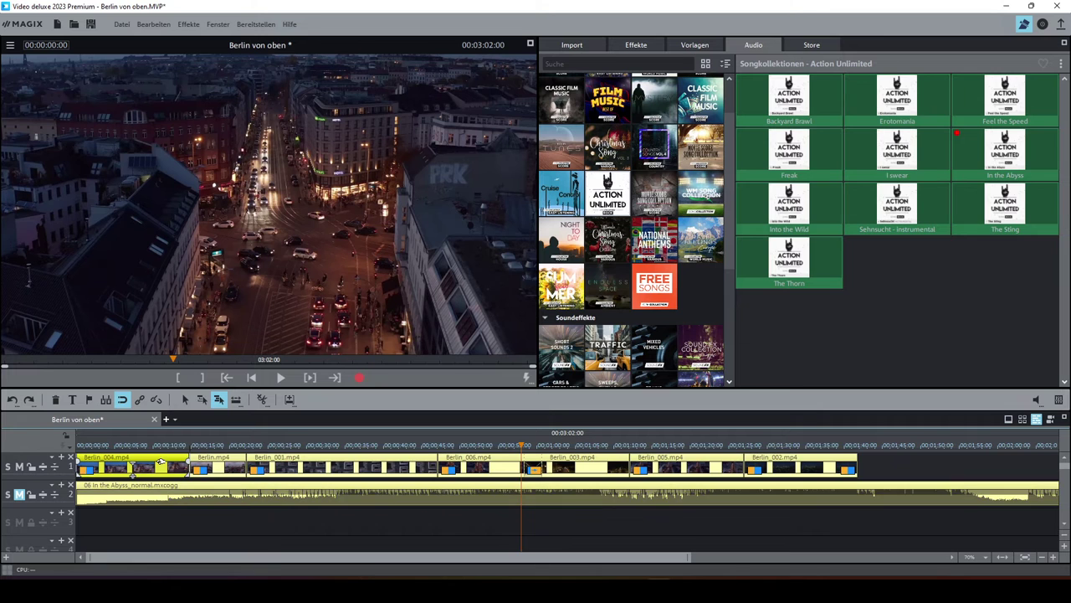
{"action": "left_click_drag", "start_coordinate": [161, 462], "coordinate": [281, 463]}
{"action": "left_click", "coordinate": [281, 462]}
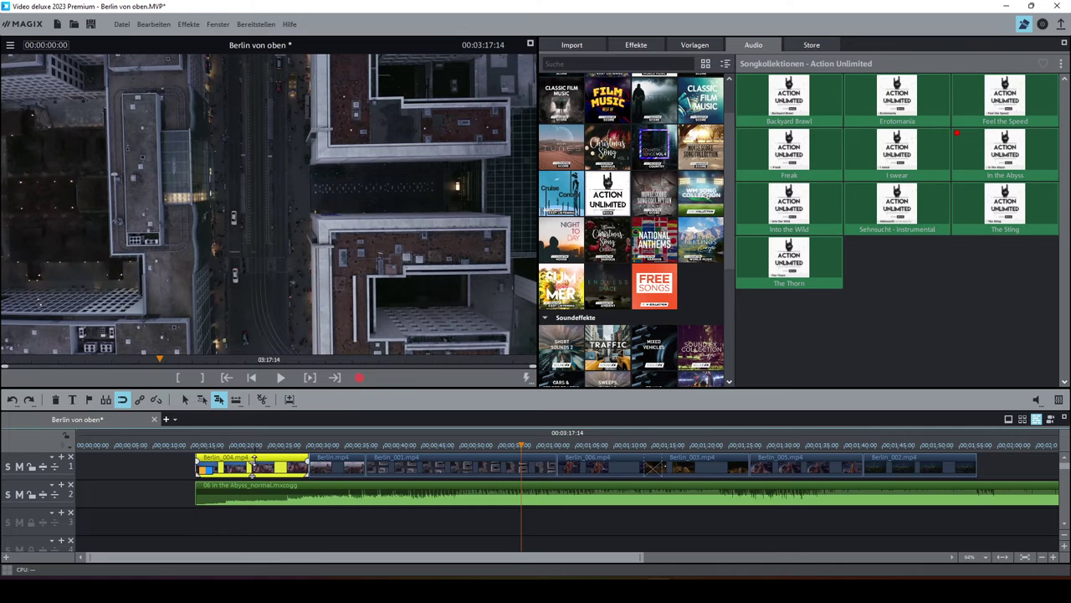
{"action": "left_click", "coordinate": [266, 462]}
{"action": "left_click_drag", "start_coordinate": [266, 462], "coordinate": [142, 463]}
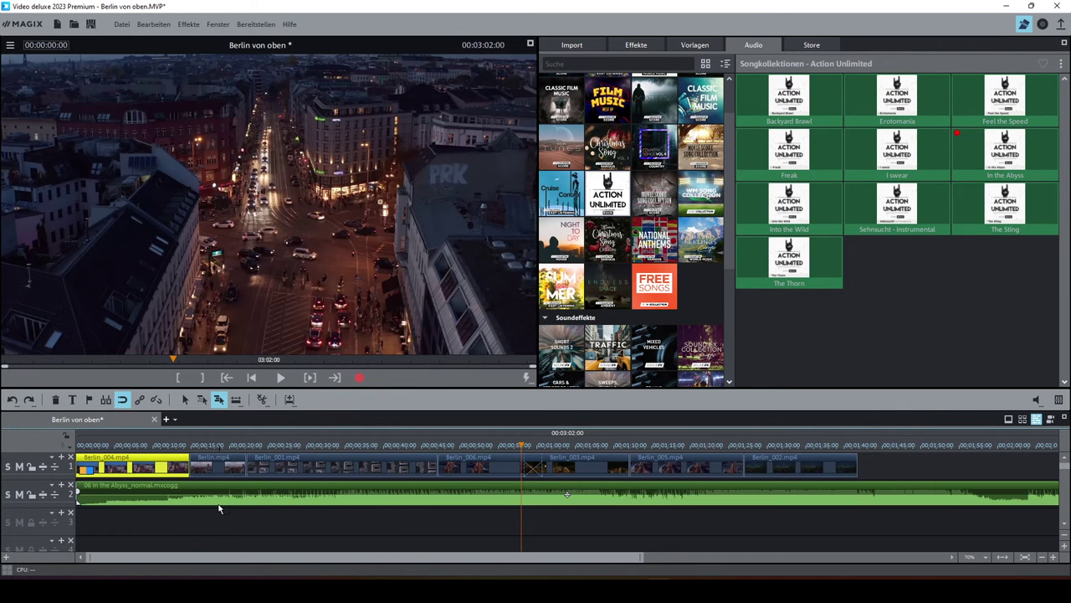
- Switch to the single-object mouse mode and select Berlin.mp4, the song and Berlin_004.mp4 individually
{"action": "left_click", "coordinate": [185, 399]}
{"action": "left_click_drag", "start_coordinate": [134, 467], "coordinate": [219, 465]}
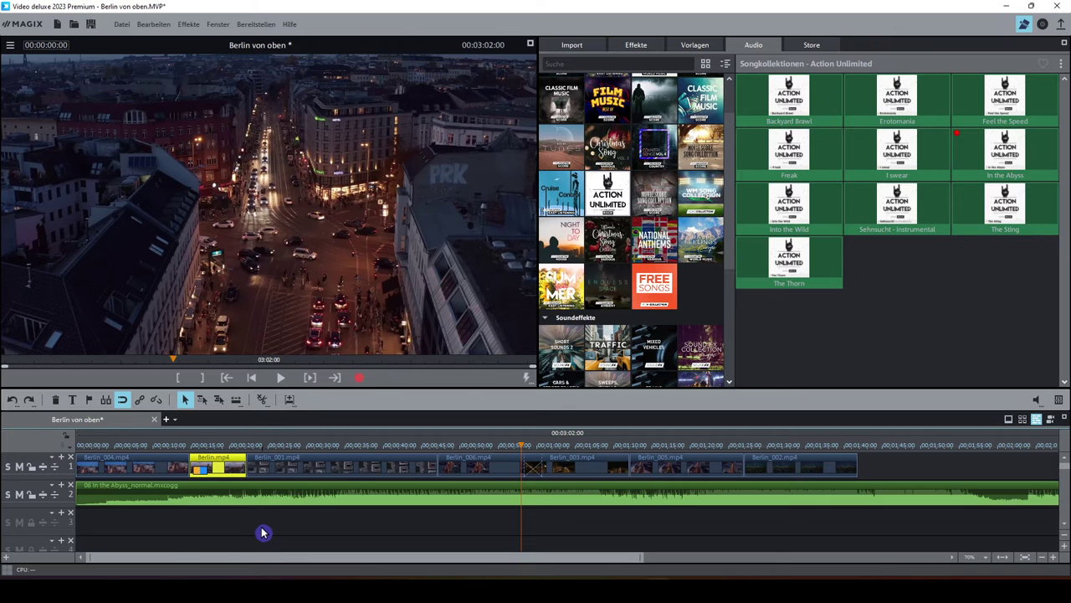
{"action": "left_click", "coordinate": [128, 492]}
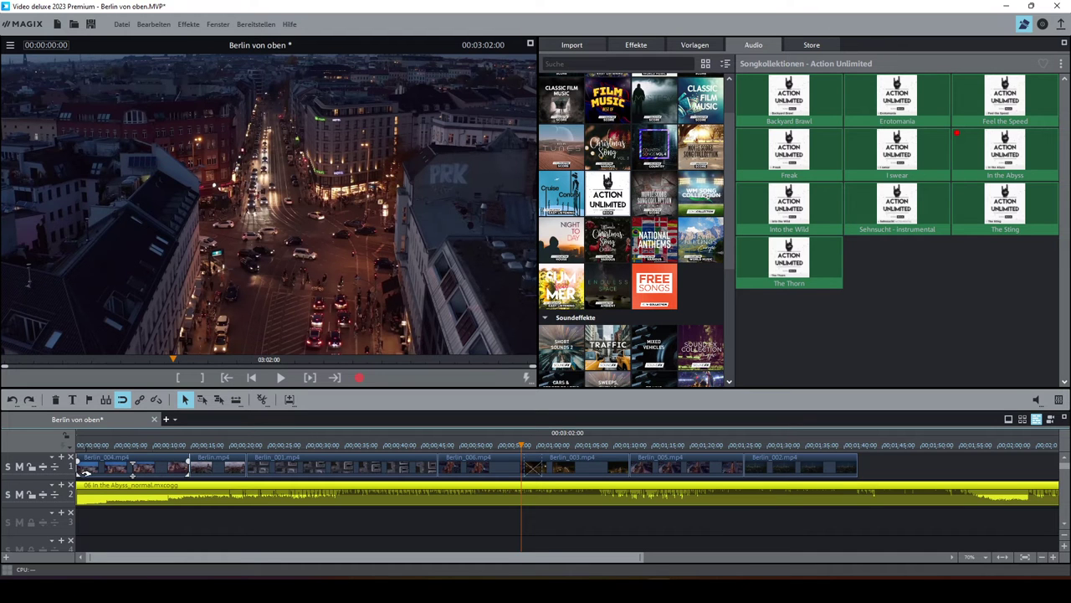
{"action": "mouse_move", "coordinate": [188, 465]}
{"action": "left_mouse_down"}
{"action": "mouse_move", "coordinate": [134, 465]}
{"action": "mouse_move", "coordinate": [188, 465]}
{"action": "left_mouse_up"}
{"action": "mouse_move", "coordinate": [77, 465]}
{"action": "left_mouse_down"}
{"action": "mouse_move", "coordinate": [105, 465]}
{"action": "mouse_move", "coordinate": [77, 465]}
{"action": "left_mouse_up"}
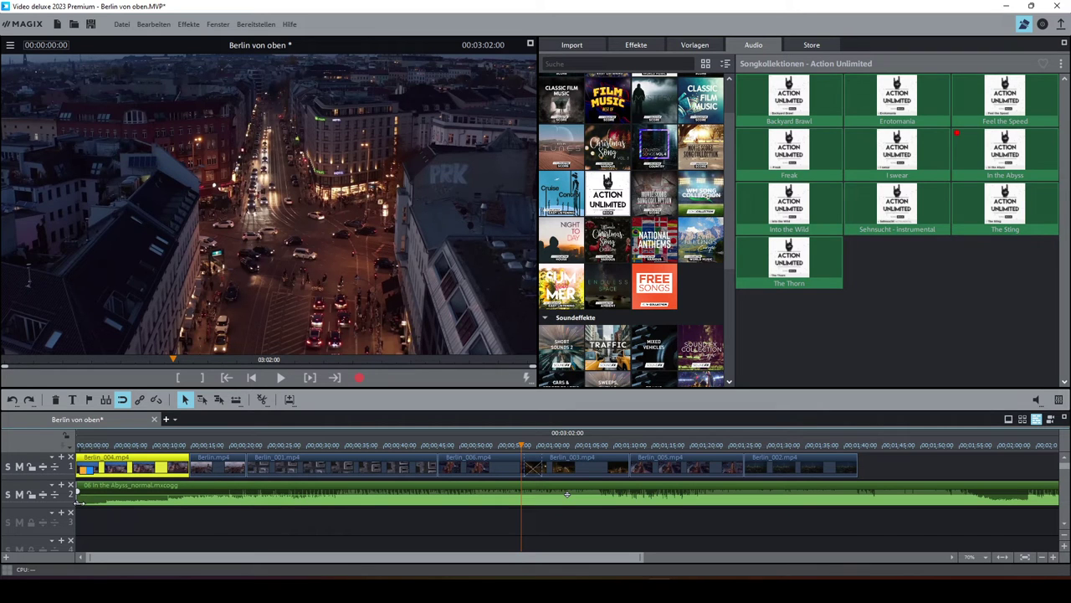
- Trim about 12 seconds off the beginning of the song on track 2 and give it a fade-in of about 10 seconds
{"action": "left_click_drag", "start_coordinate": [78, 501], "coordinate": [168, 494]}
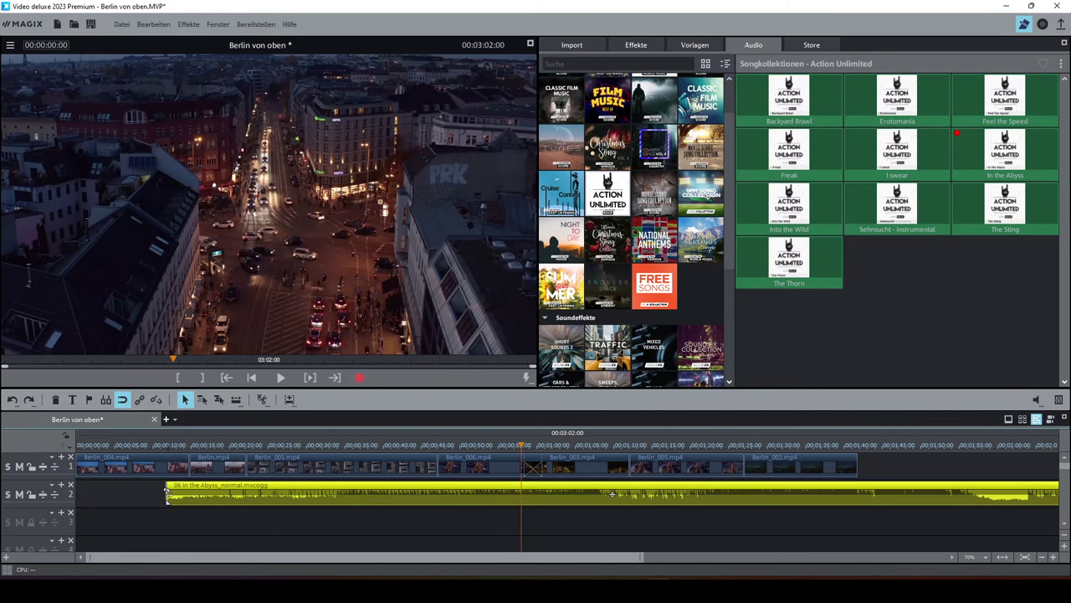
{"action": "left_click_drag", "start_coordinate": [167, 494], "coordinate": [240, 492]}
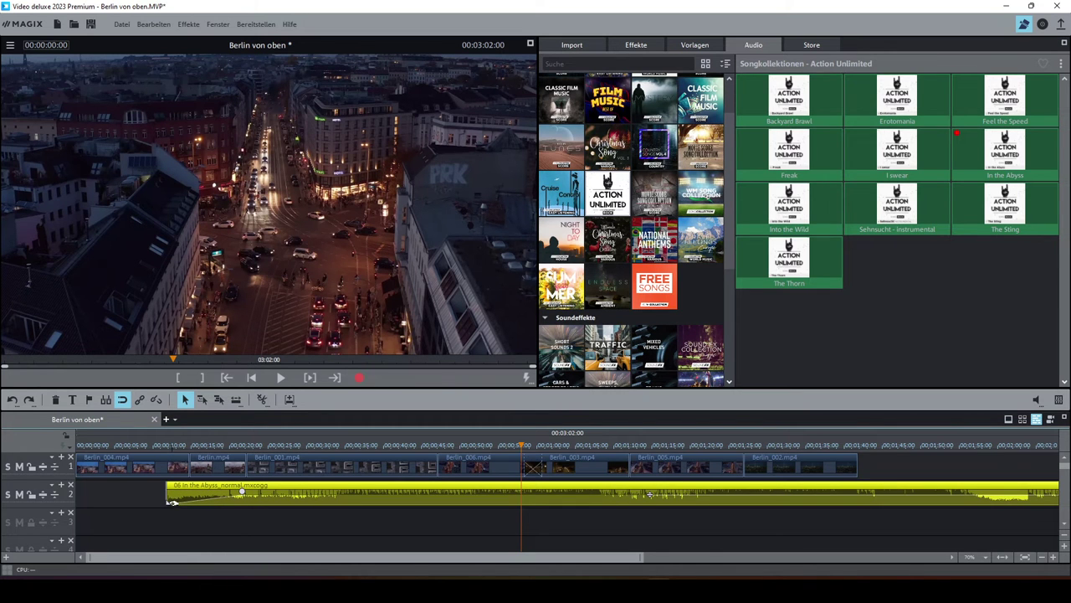
- Move the trimmed song back to the film start and play the film from the beginning to check the fade-in
{"action": "left_click_drag", "start_coordinate": [282, 494], "coordinate": [192, 494]}
{"action": "key", "text": "Home"}
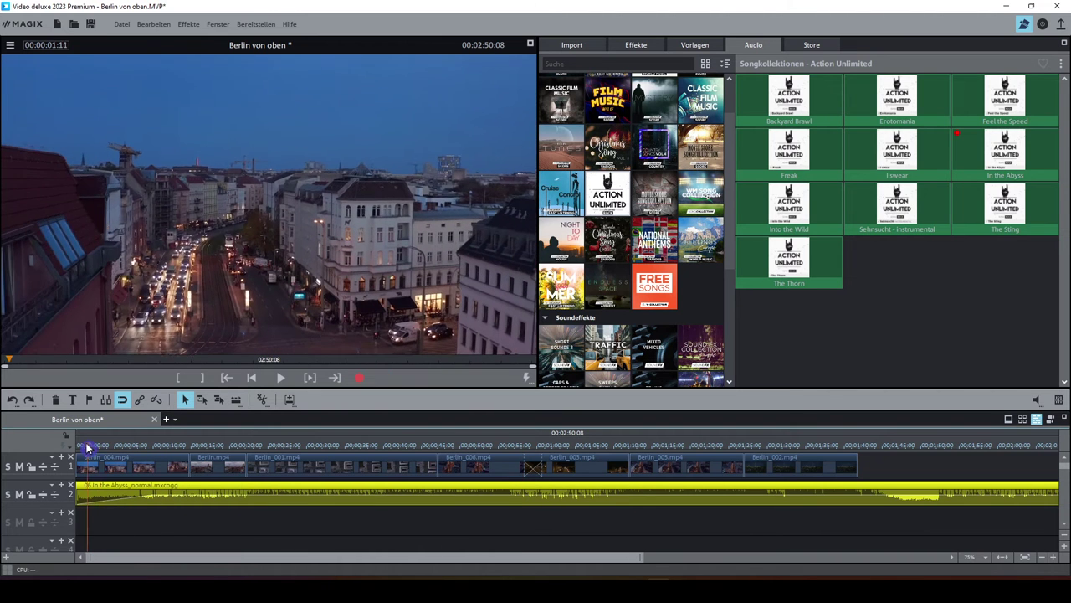
{"action": "key", "text": "space"}
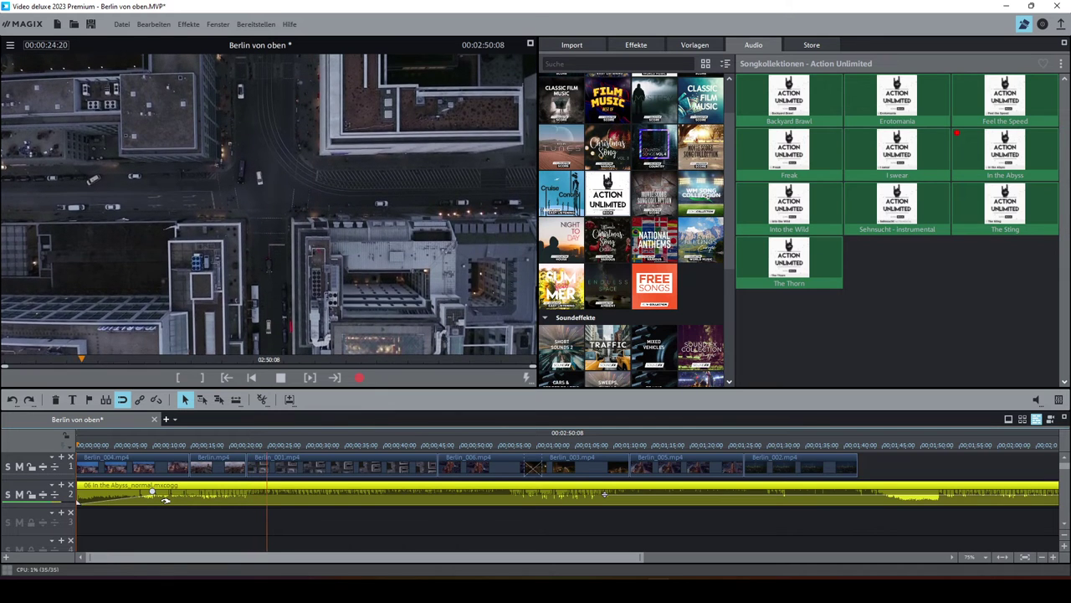
{"action": "key", "text": "space"}
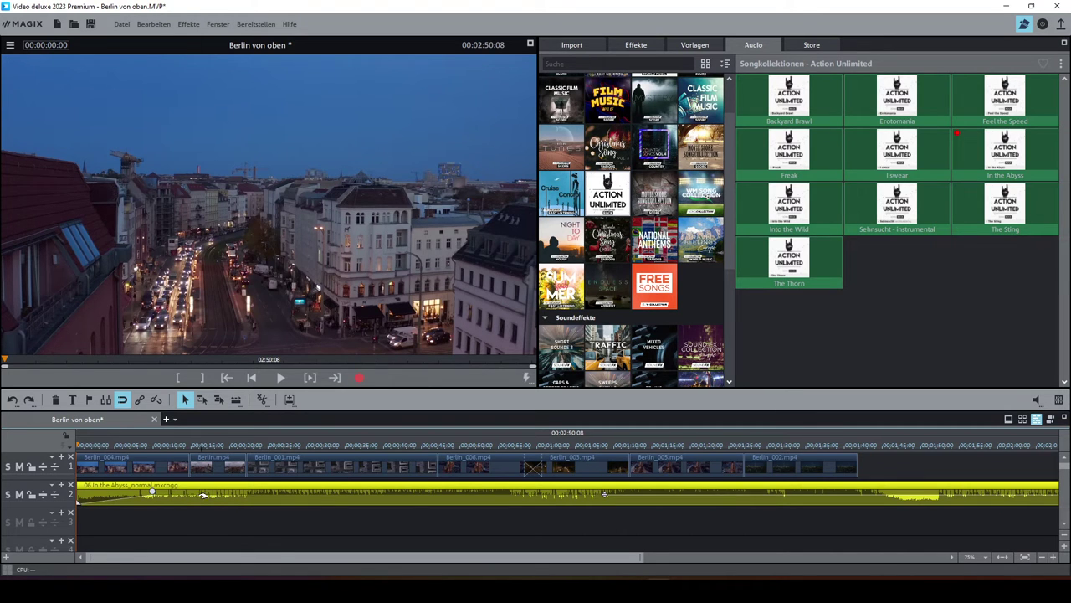
- Play the film from 00:00:22:05 and set the playback marker within Berlin_001.mp4 to 00:00:24:08
{"action": "left_click", "coordinate": [260, 448]}
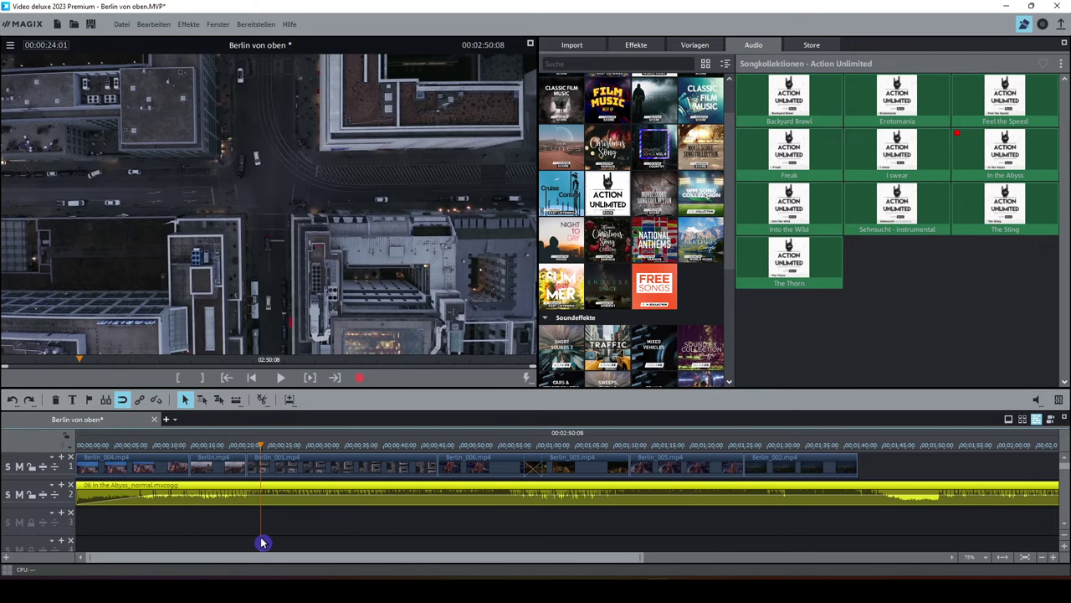
{"action": "scroll", "coordinate": [287, 521], "scroll_direction": "up", "scroll_amount": 3}
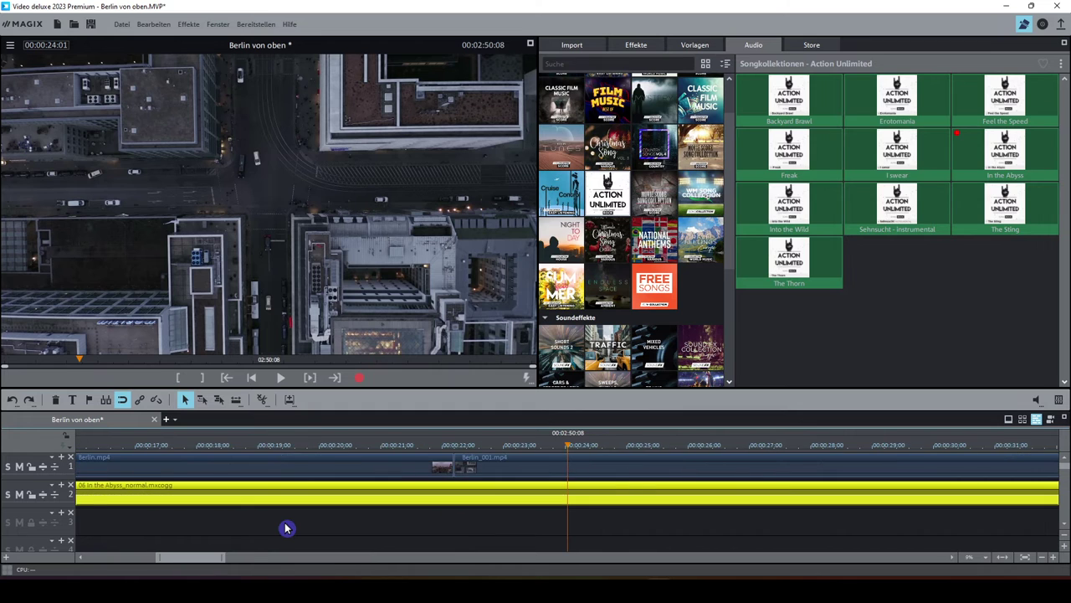
{"action": "left_click", "coordinate": [287, 527]}
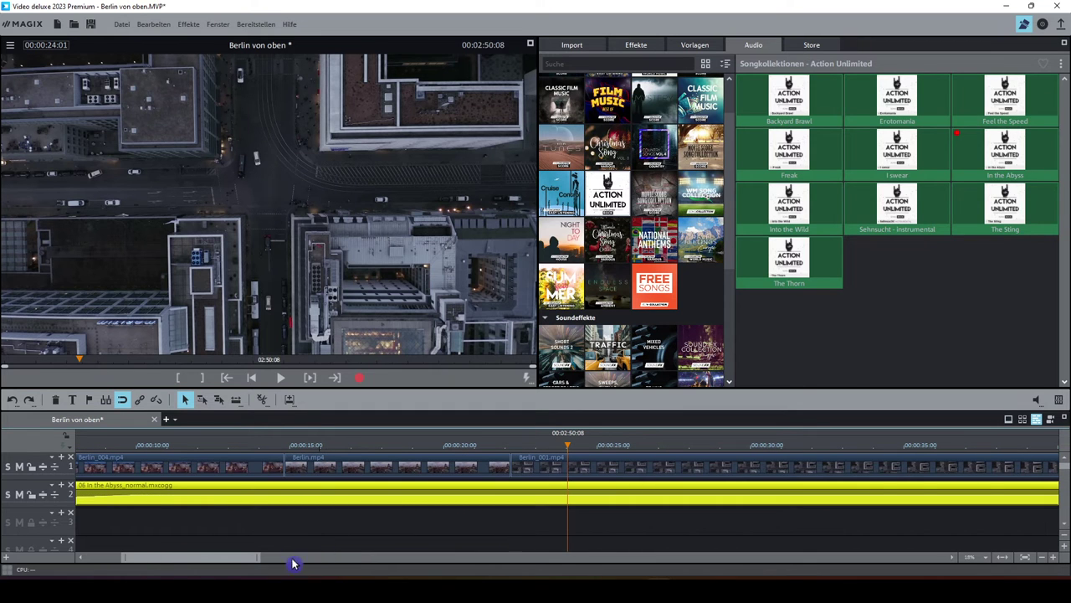
{"action": "left_click_drag", "start_coordinate": [263, 563], "coordinate": [285, 559]}
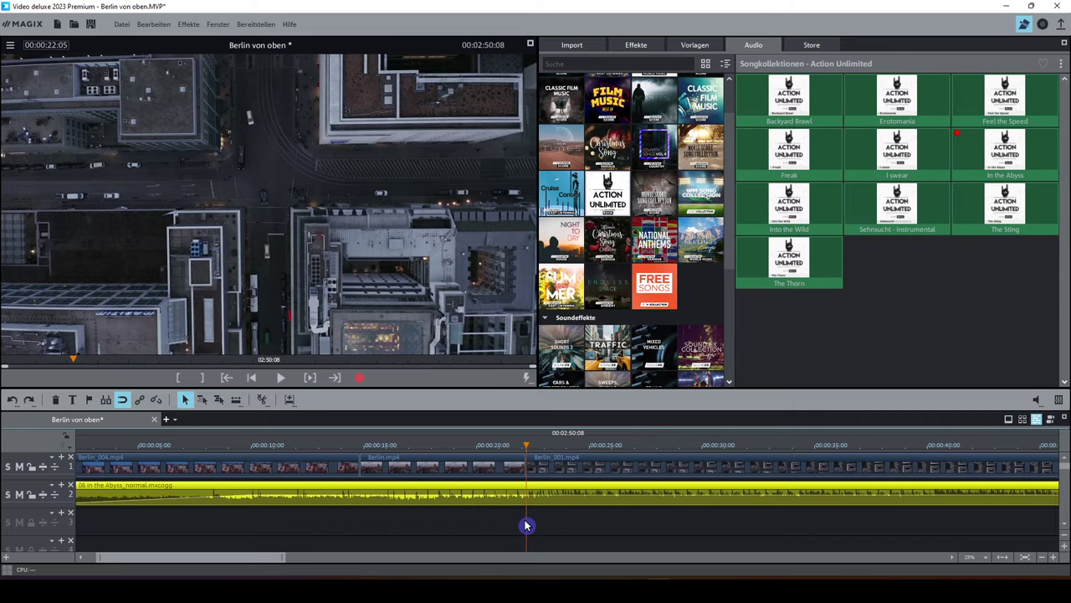
{"action": "key", "text": "space"}
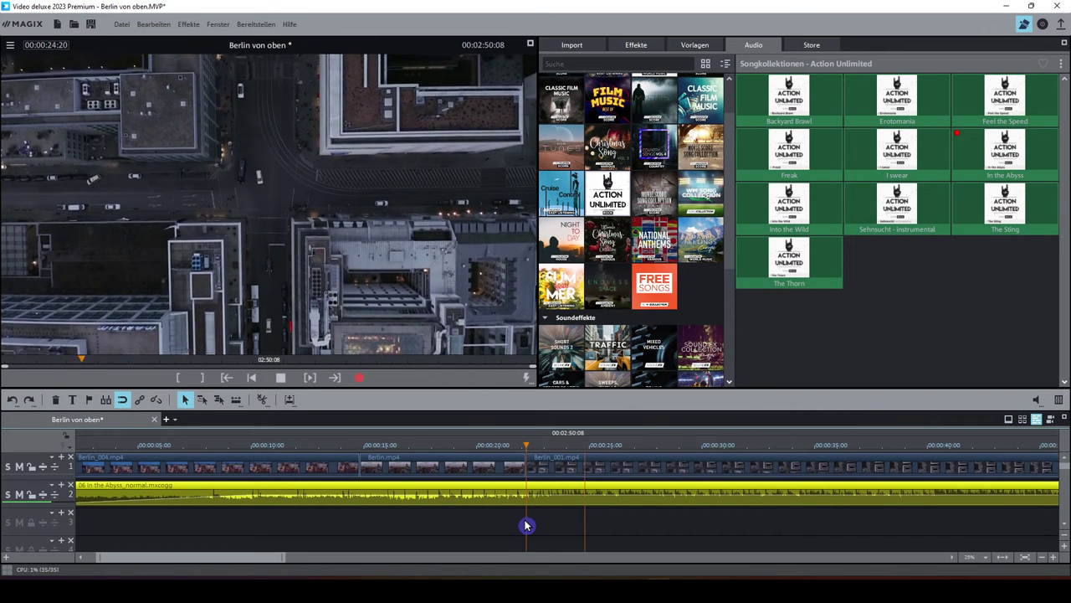
{"action": "key", "text": "space"}
{"action": "left_click", "coordinate": [575, 450]}
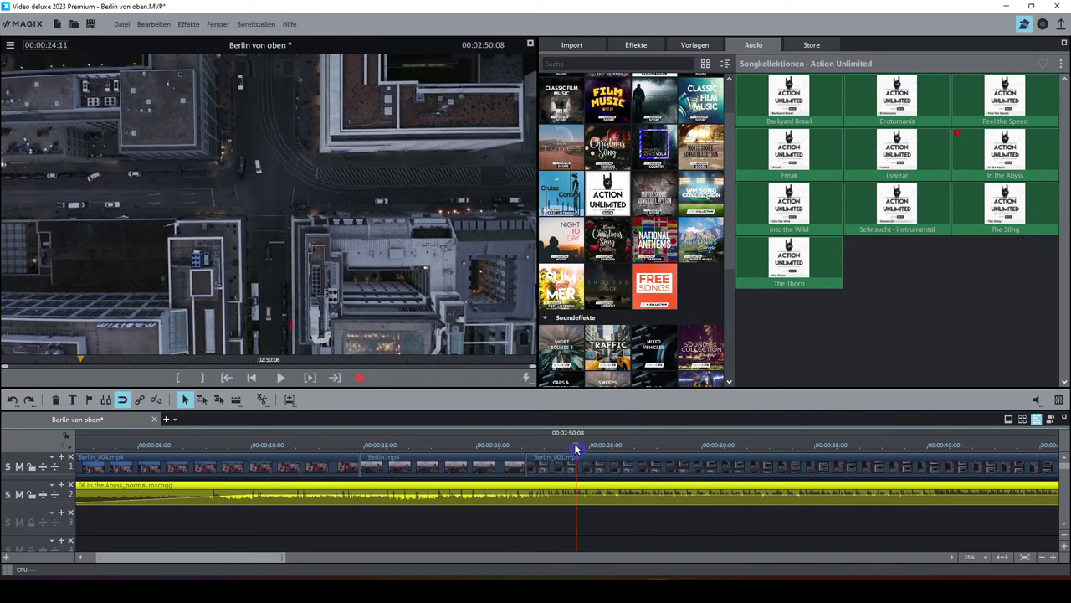
{"action": "mouse_move", "coordinate": [586, 492]}
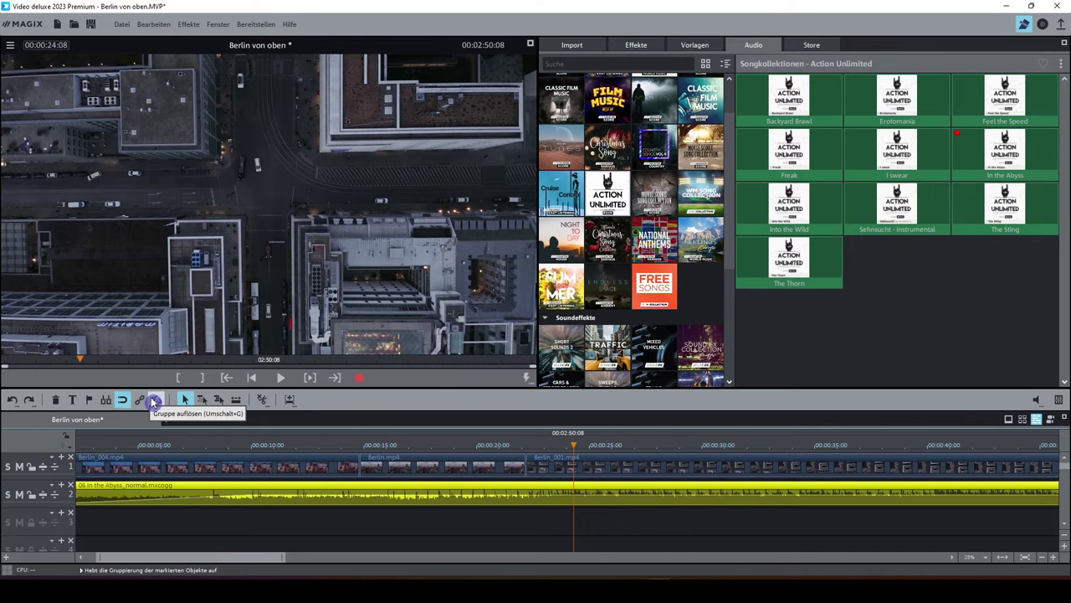
{"action": "left_click", "coordinate": [106, 401]}
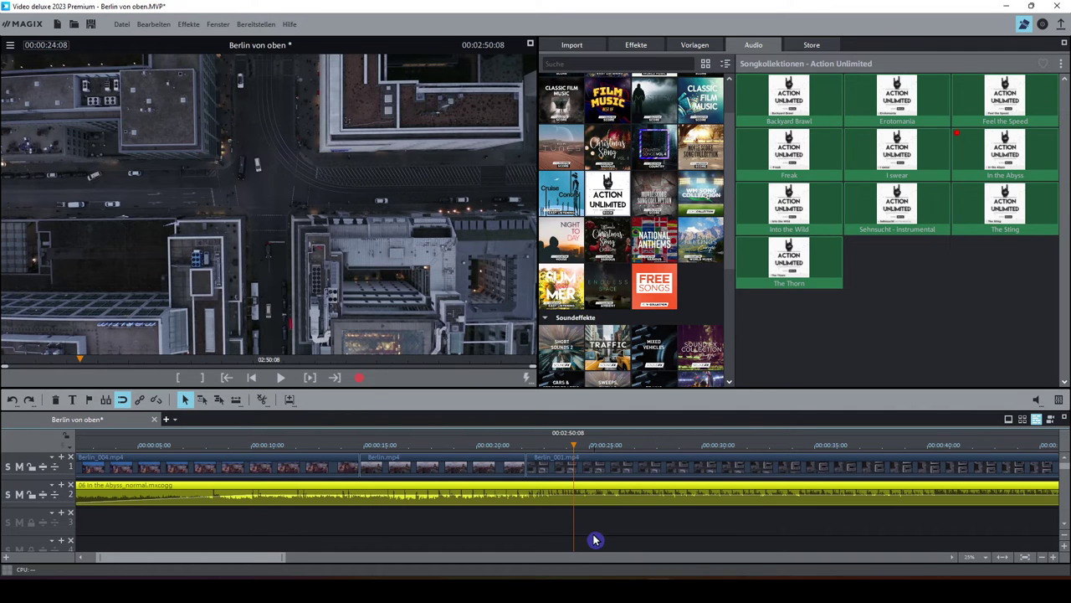
- Trim the end of Berlin_001.mp4 to 00:00:24:08 and move Berlin_006.mp4 with all following clips up against it
{"action": "left_click", "coordinate": [1042, 557]}
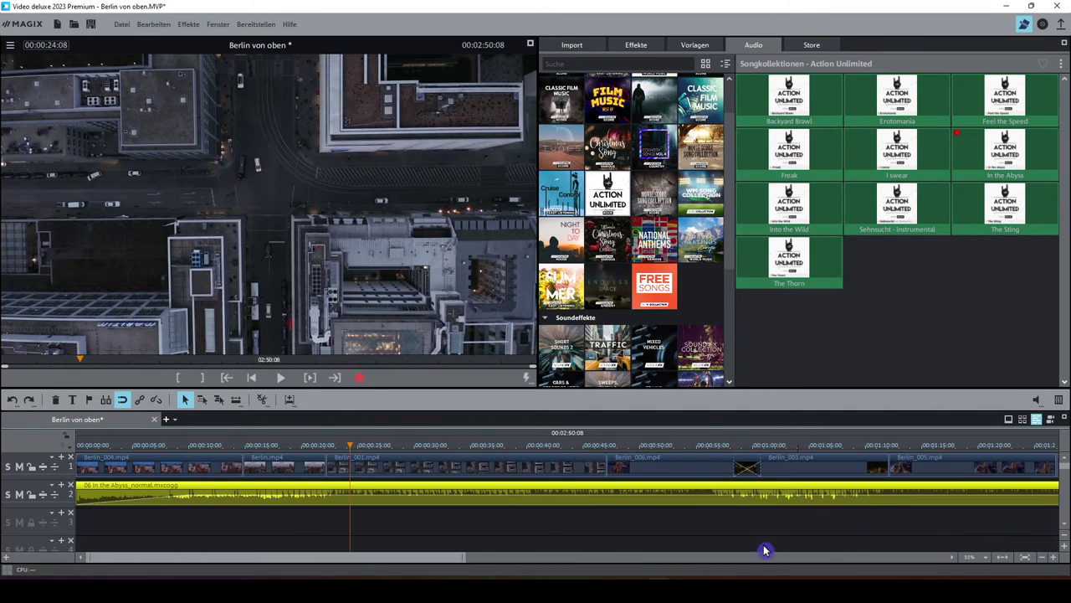
{"action": "left_click", "coordinate": [407, 465]}
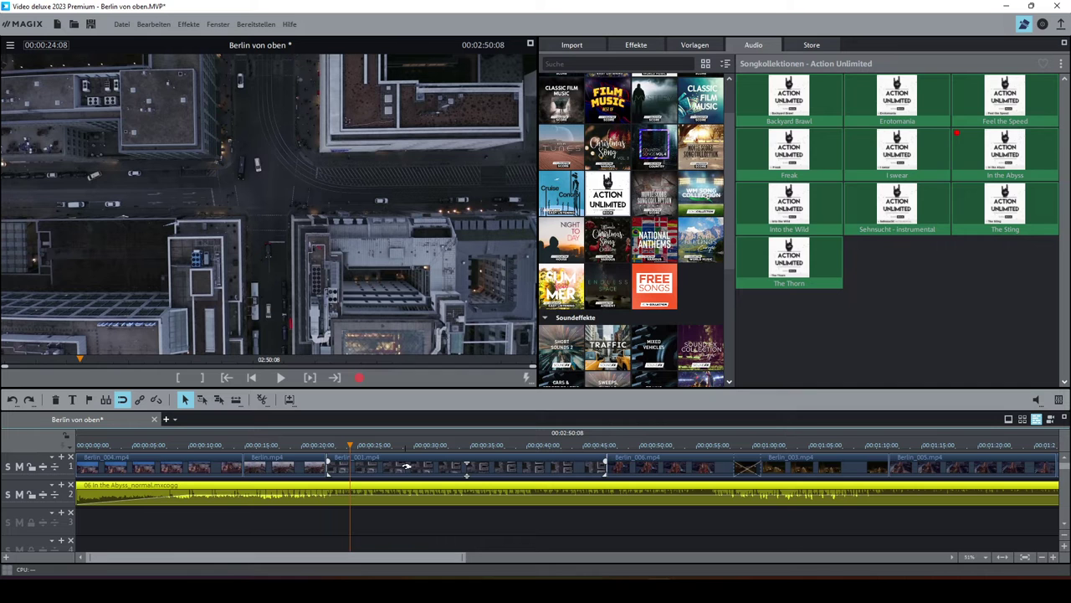
{"action": "left_click", "coordinate": [406, 465]}
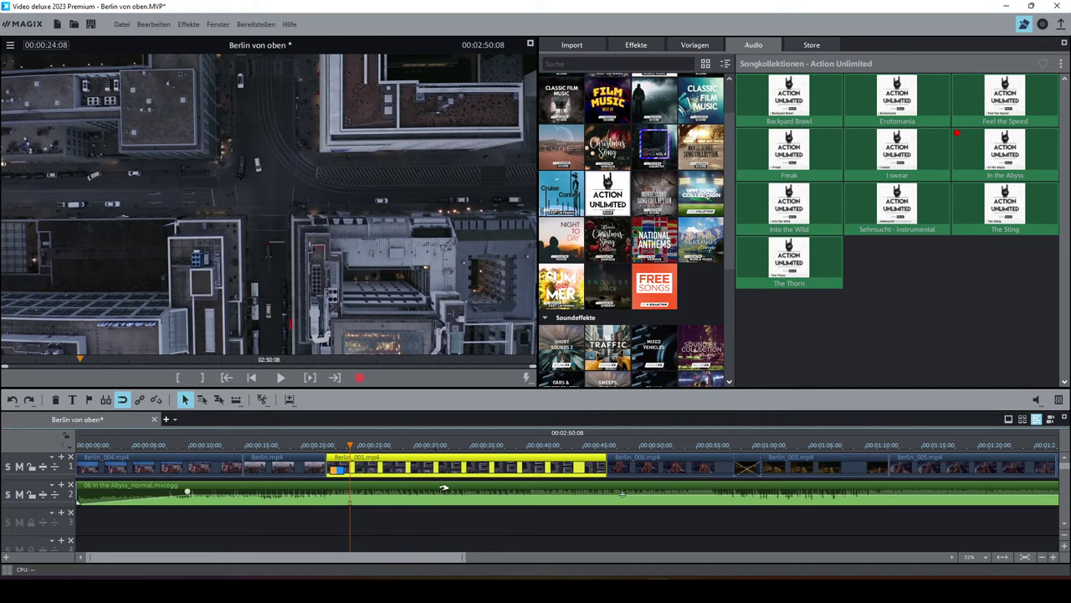
{"action": "left_click_drag", "start_coordinate": [603, 473], "coordinate": [349, 474]}
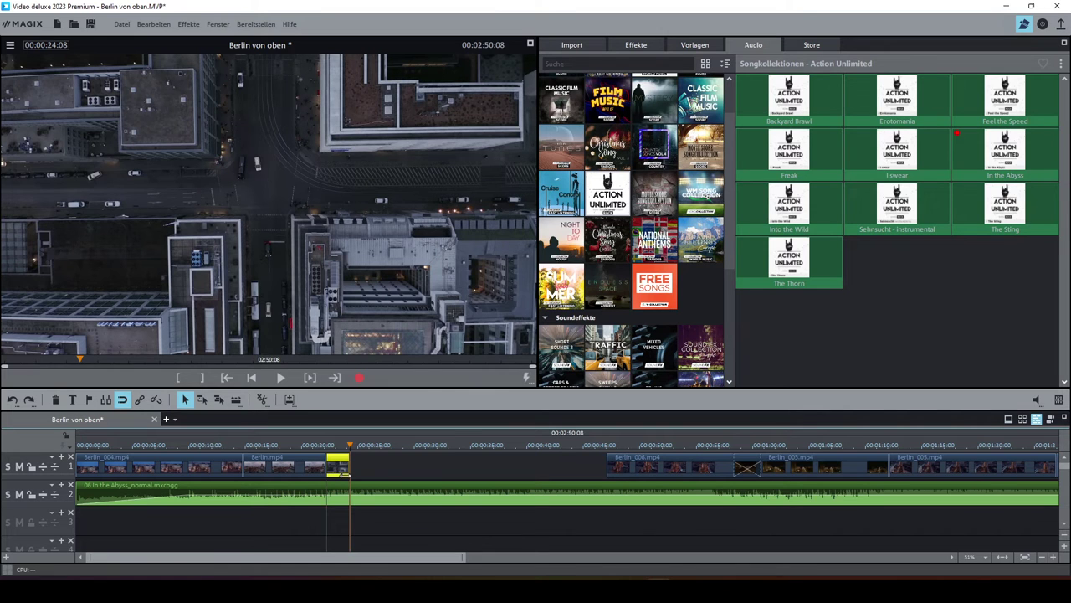
{"action": "left_click_drag", "start_coordinate": [343, 473], "coordinate": [350, 474]}
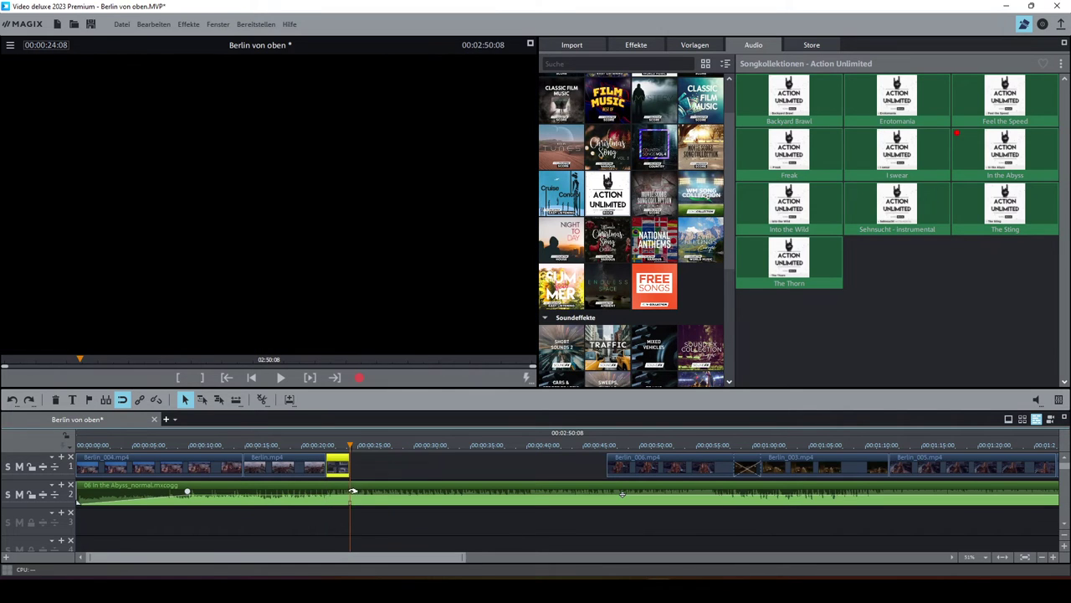
{"action": "left_click", "coordinate": [202, 400]}
{"action": "left_click_drag", "start_coordinate": [640, 466], "coordinate": [395, 464]}
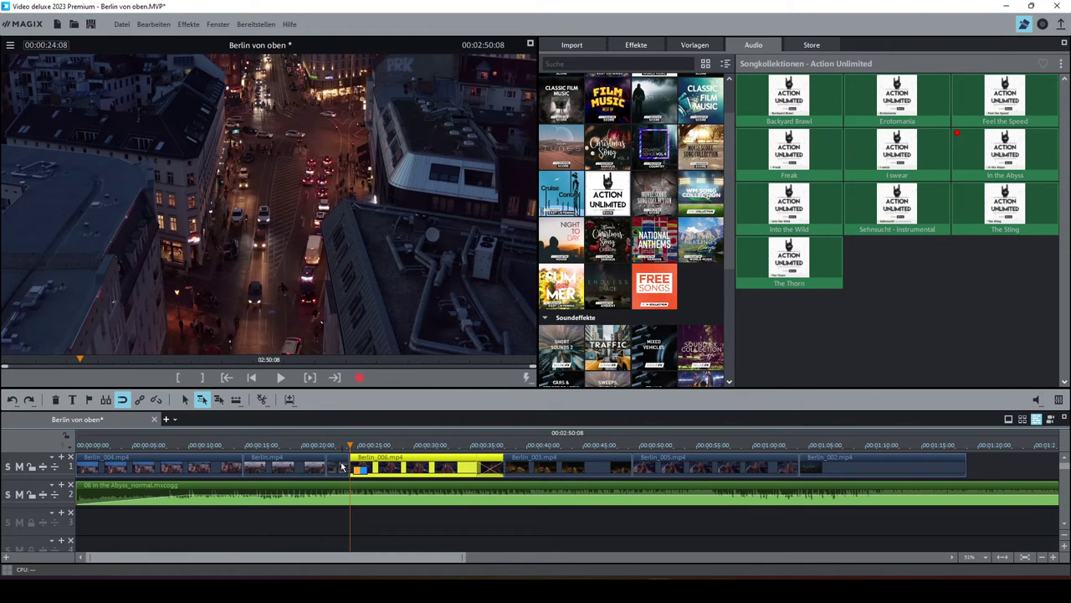
- Undo the move of the following clips and the trim of Berlin_001.mp4, and return the playback marker to 00:00:24:08
{"action": "left_click", "coordinate": [11, 403]}
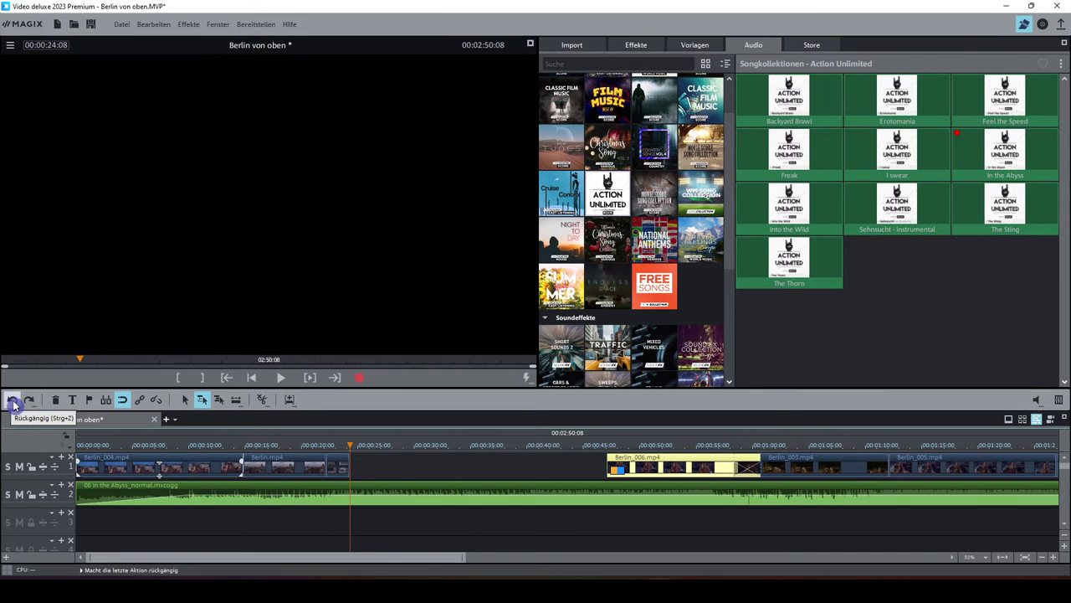
{"action": "left_click", "coordinate": [11, 404]}
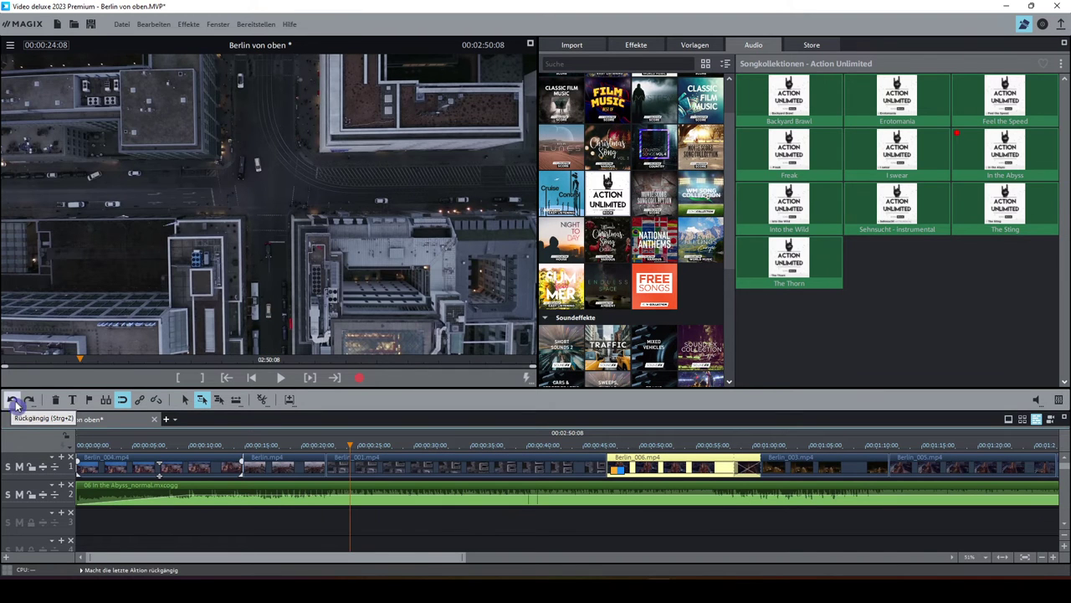
{"action": "left_click", "coordinate": [343, 506]}
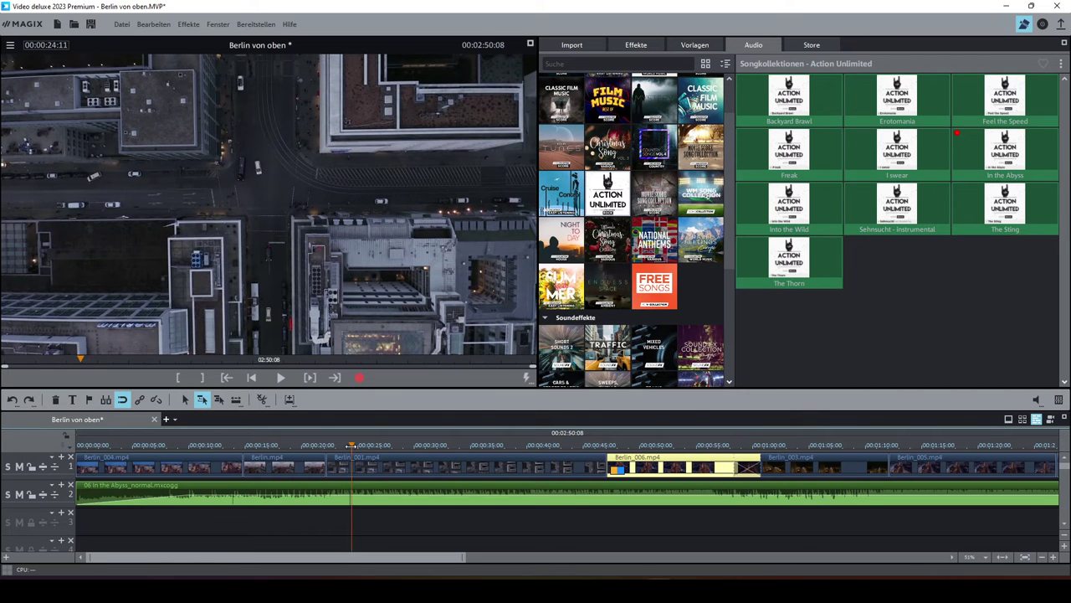
{"action": "left_click", "coordinate": [350, 512]}
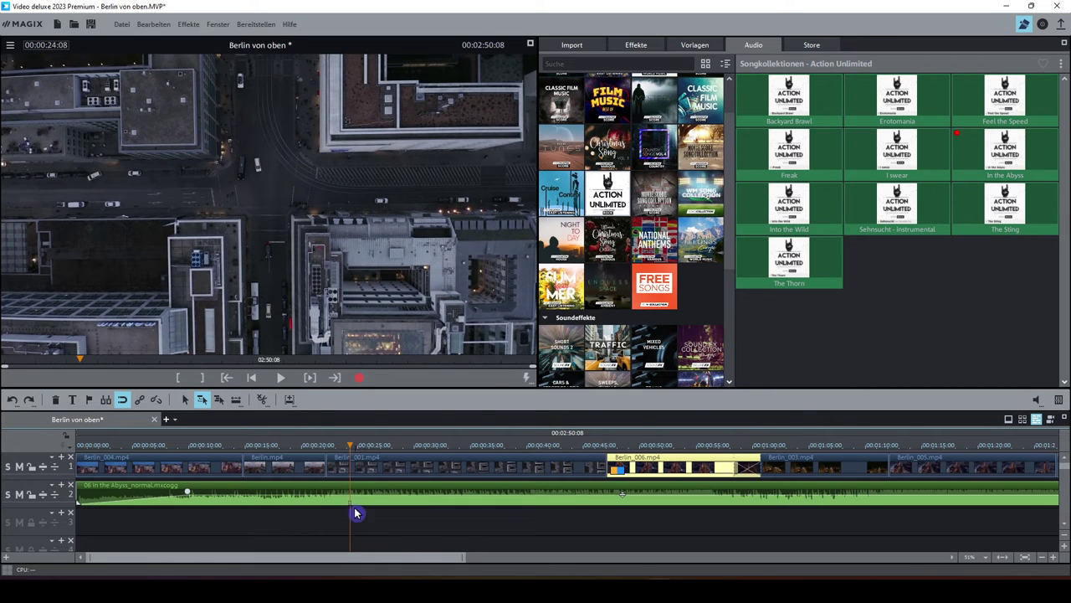
- Remove the end of Berlin_001.mp4 from 00:00:24:08 onwards with Ende entfernen, closing the gap to Berlin_006.mp4
{"action": "left_click", "coordinate": [349, 461]}
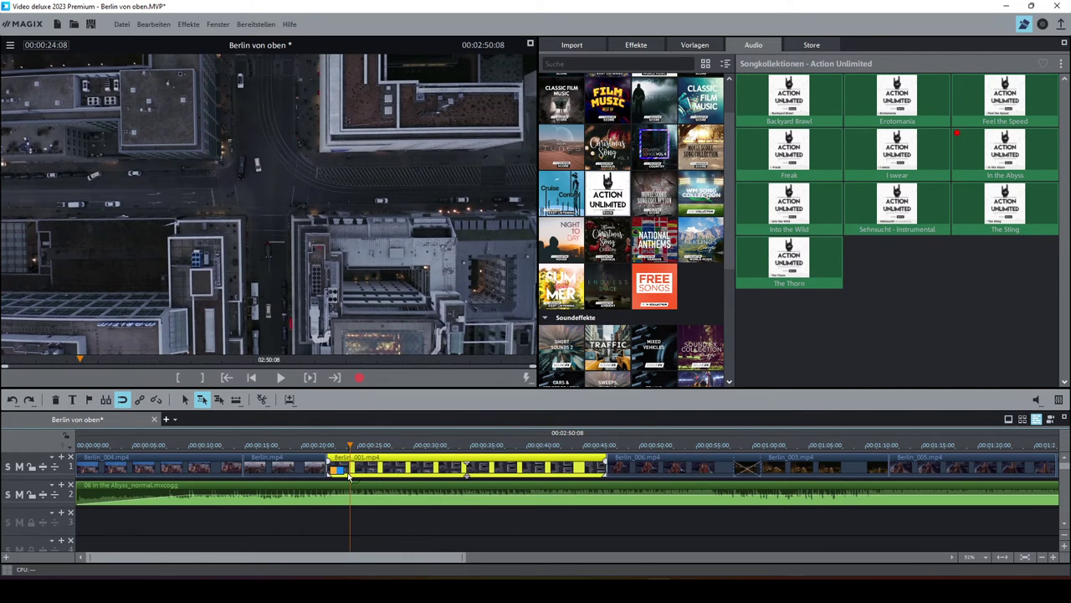
{"action": "left_click", "coordinate": [263, 401]}
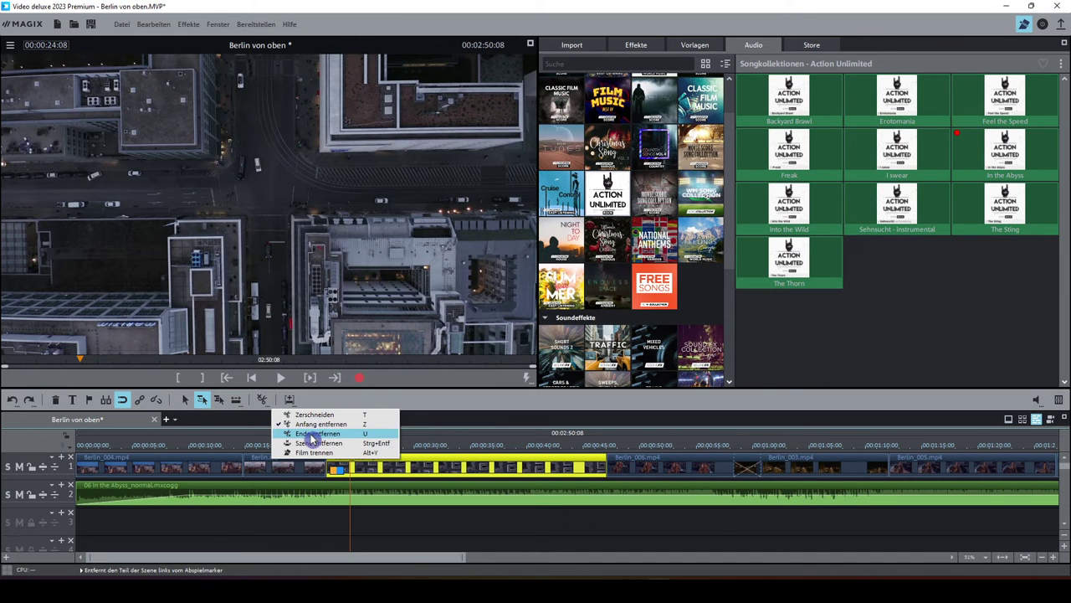
{"action": "left_click", "coordinate": [343, 435]}
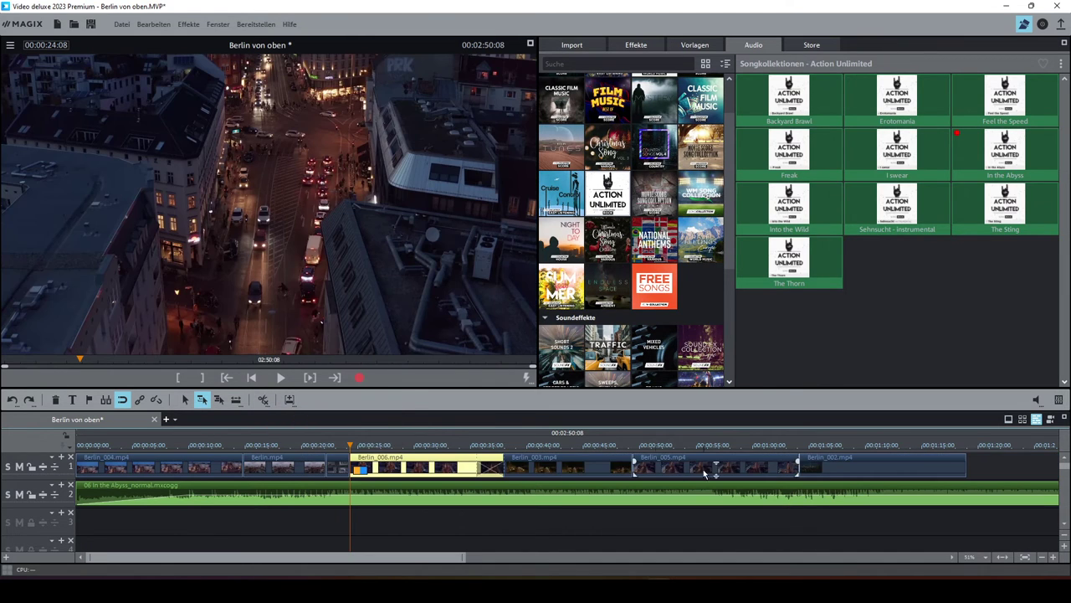
- Play the film from 00:00:21:08 across the new cut, and set the playback marker back to 00:00:24:08
{"action": "left_click", "coordinate": [316, 455]}
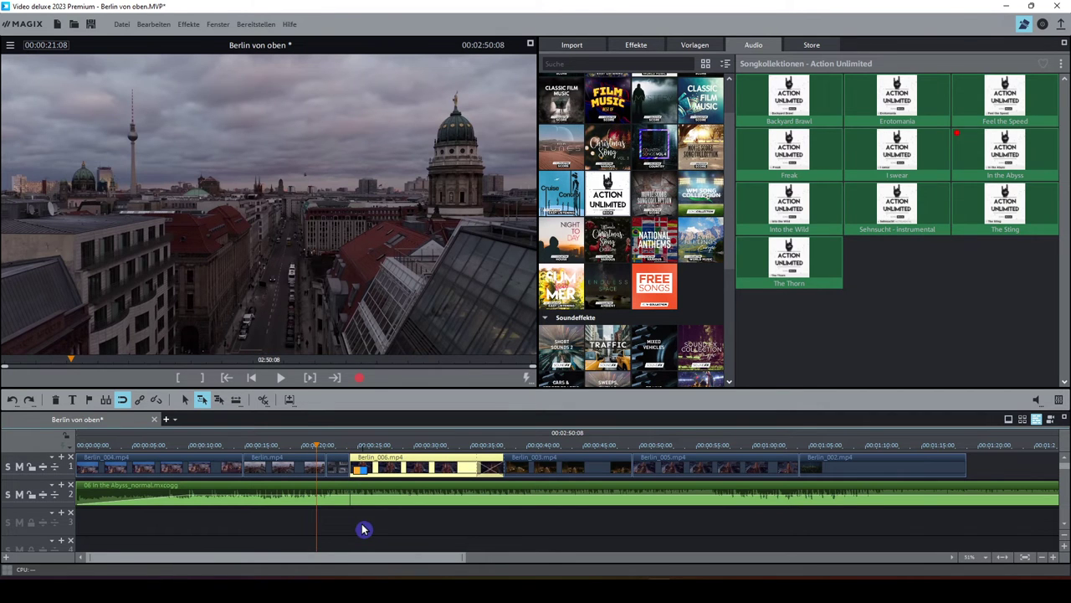
{"action": "key", "text": "space"}
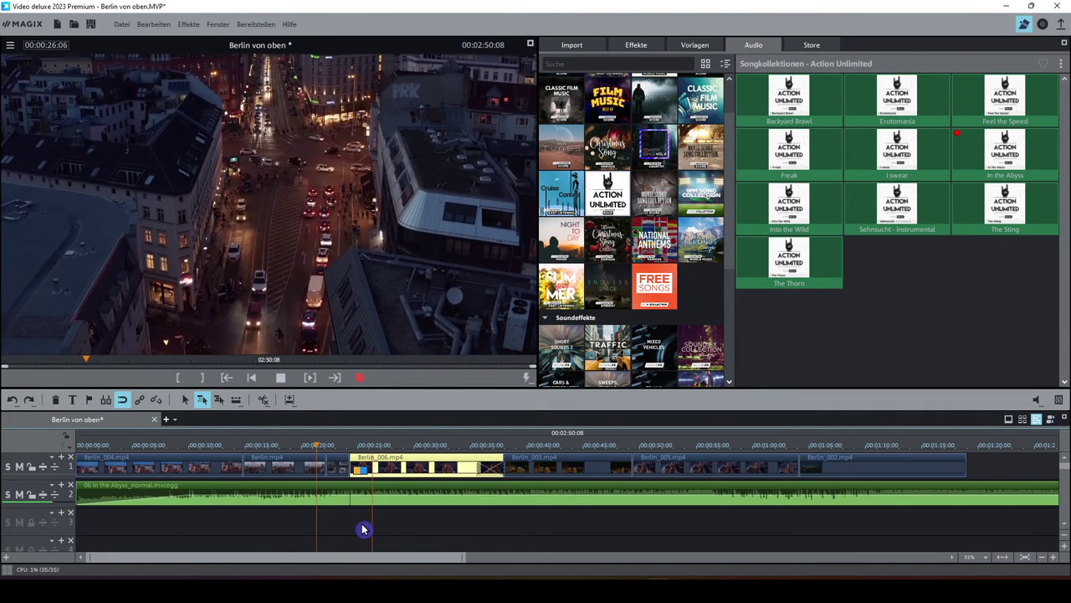
{"action": "left_click", "coordinate": [350, 527]}
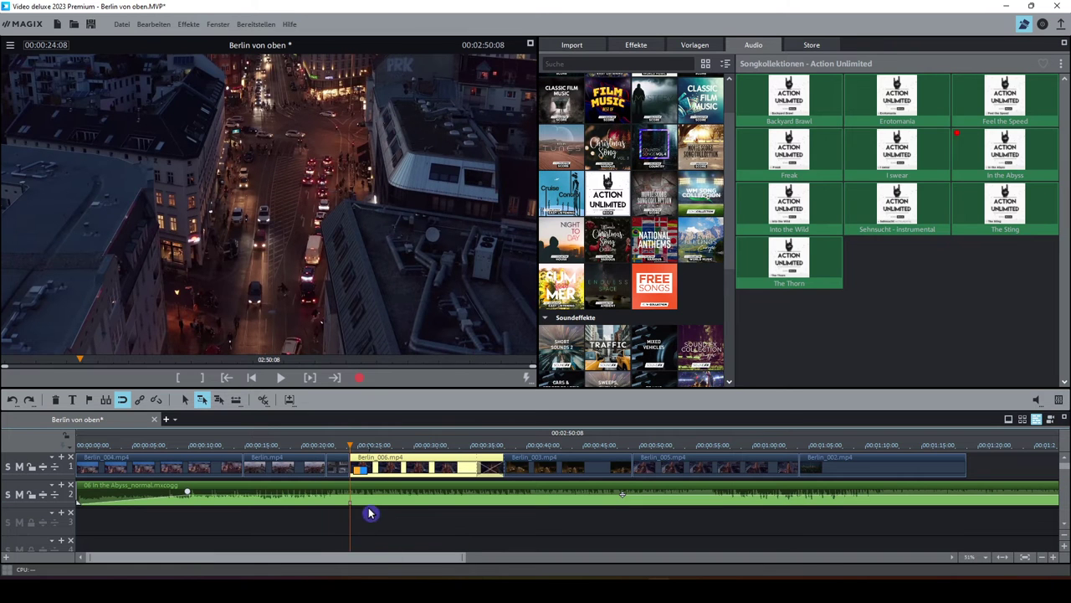
- Overlap the start of Berlin_006.mp4 with Berlin_001.mp4 by about 0.8 seconds as a crossfade and play it from 00:00:22:17
{"action": "scroll", "coordinate": [340, 503], "scroll_direction": "up", "scroll_amount": 3}
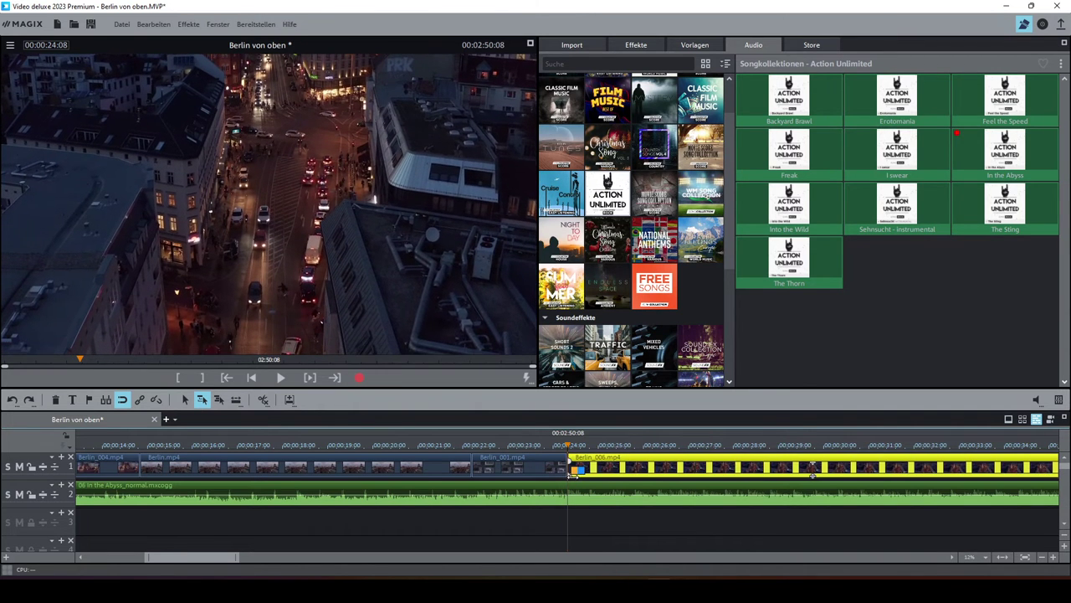
{"action": "left_click_drag", "start_coordinate": [573, 470], "coordinate": [539, 470]}
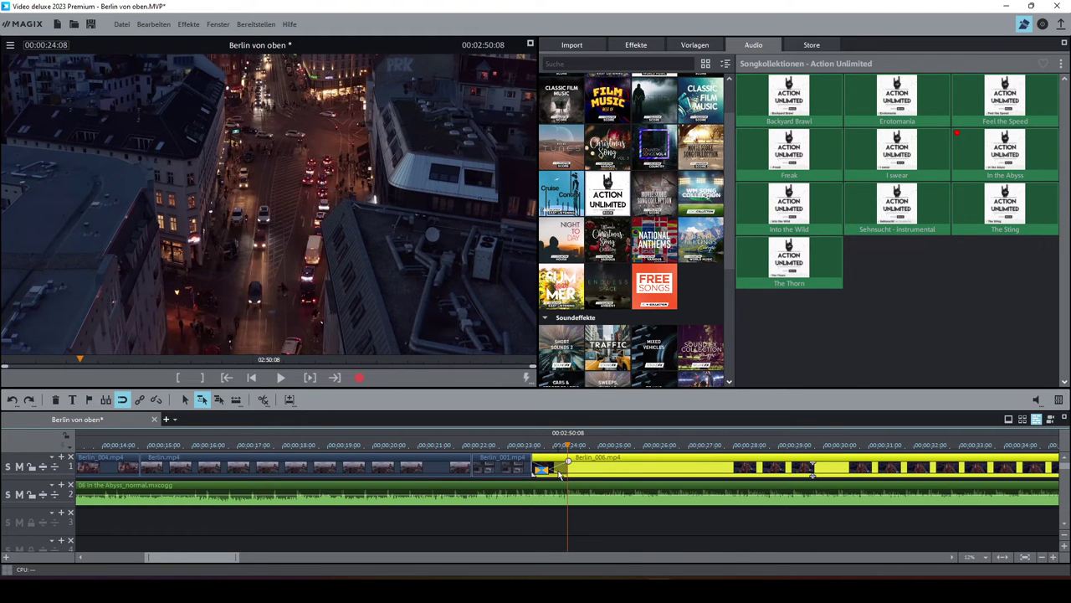
{"action": "left_click_drag", "start_coordinate": [525, 448], "coordinate": [558, 453]}
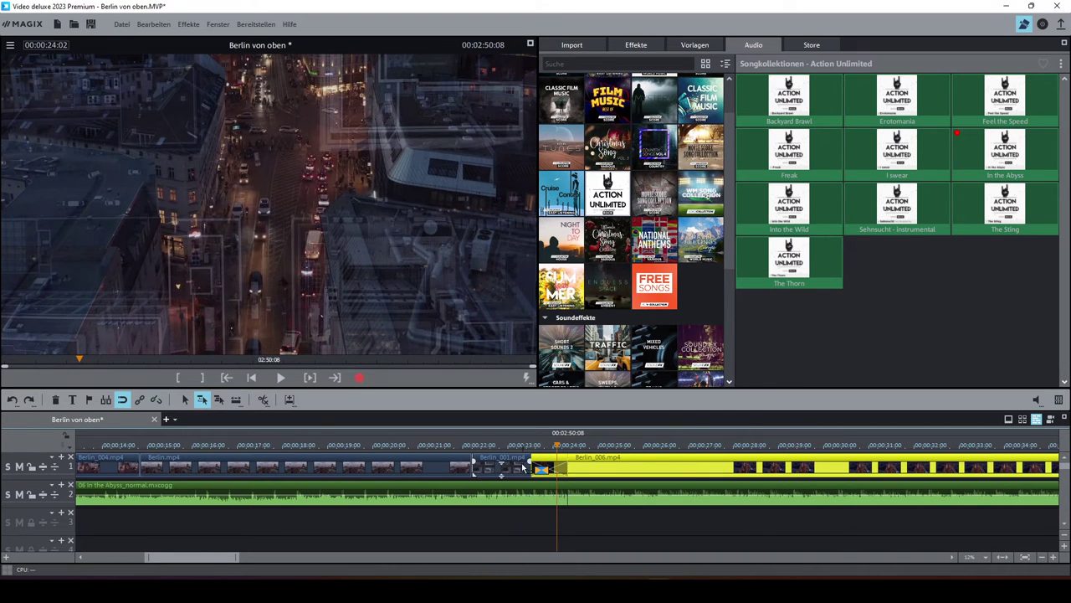
{"action": "left_click", "coordinate": [494, 452]}
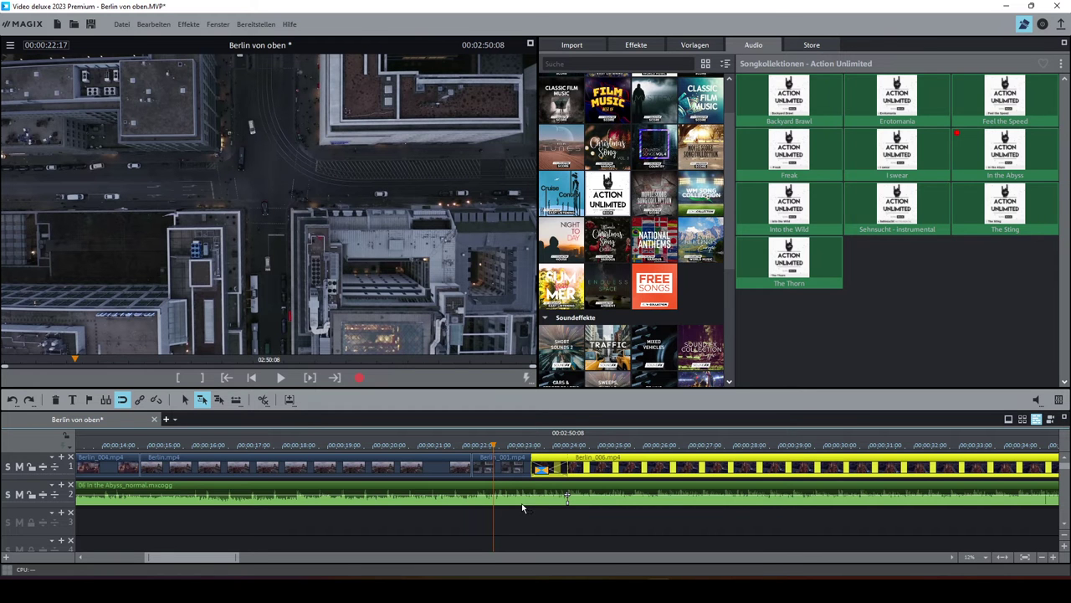
{"action": "key", "text": "space"}
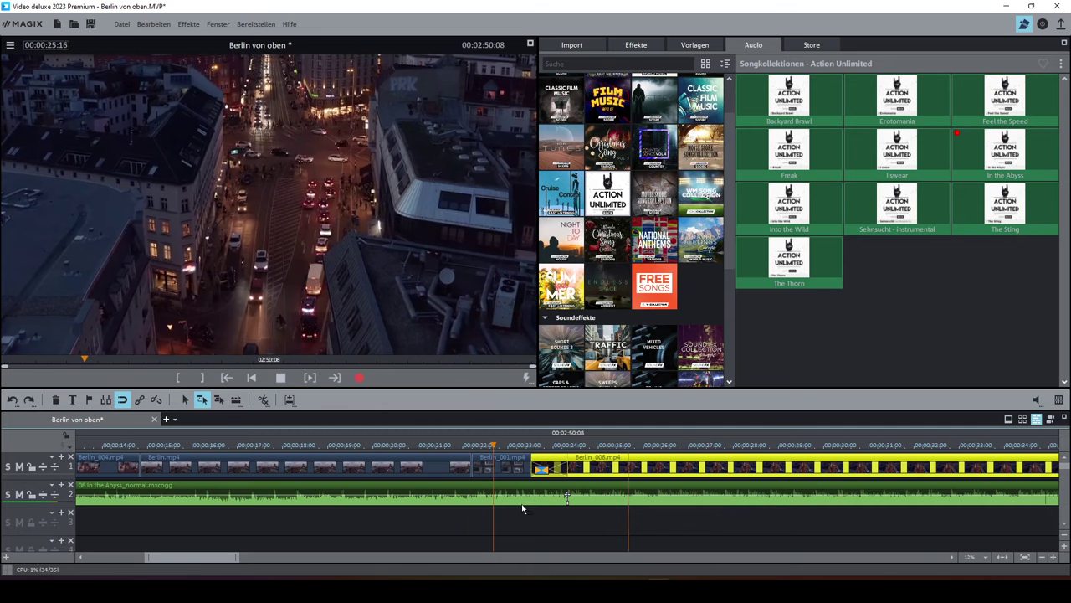
{"action": "key", "text": "space"}
- Shorten the crossfade between Berlin_001.mp4 and Berlin_006.mp4 to about 0.3 seconds and play it again from 00:00:22:17
{"action": "left_click_drag", "start_coordinate": [536, 465], "coordinate": [555, 465]}
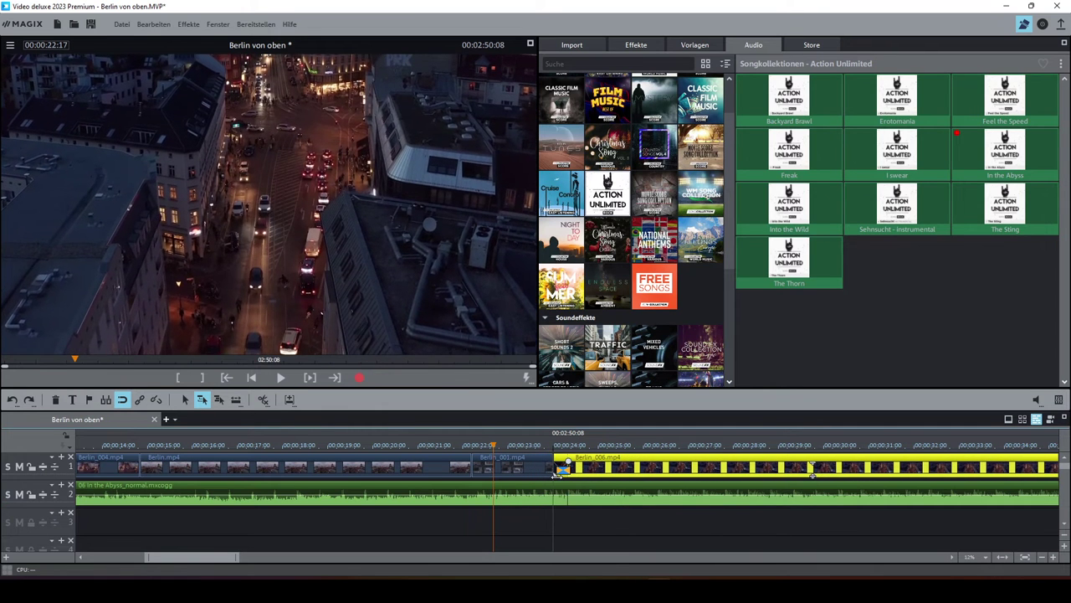
{"action": "key", "text": "space"}
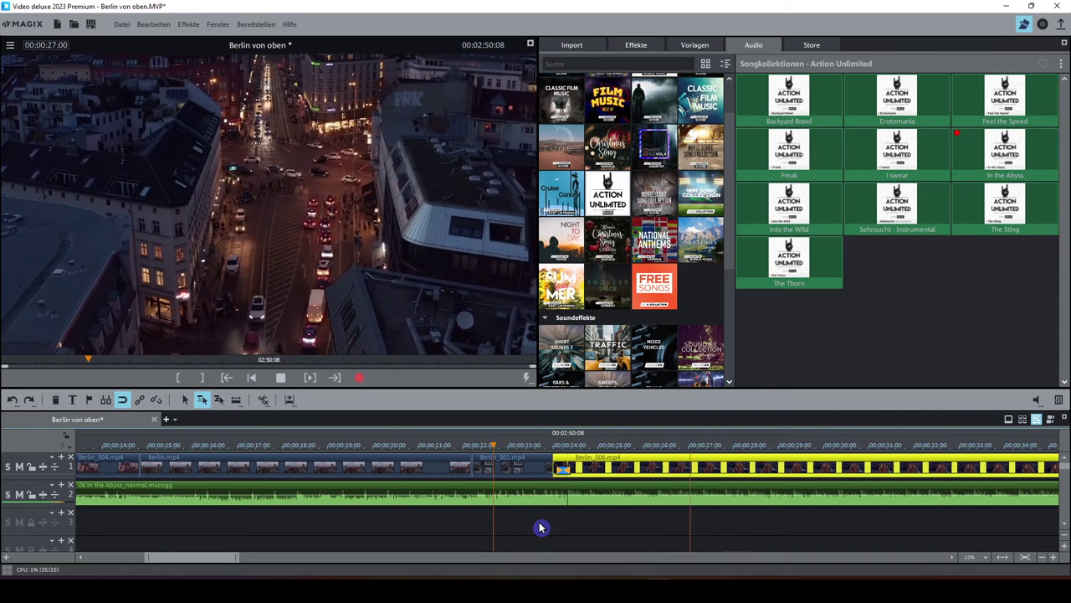
{"action": "key", "text": "space"}
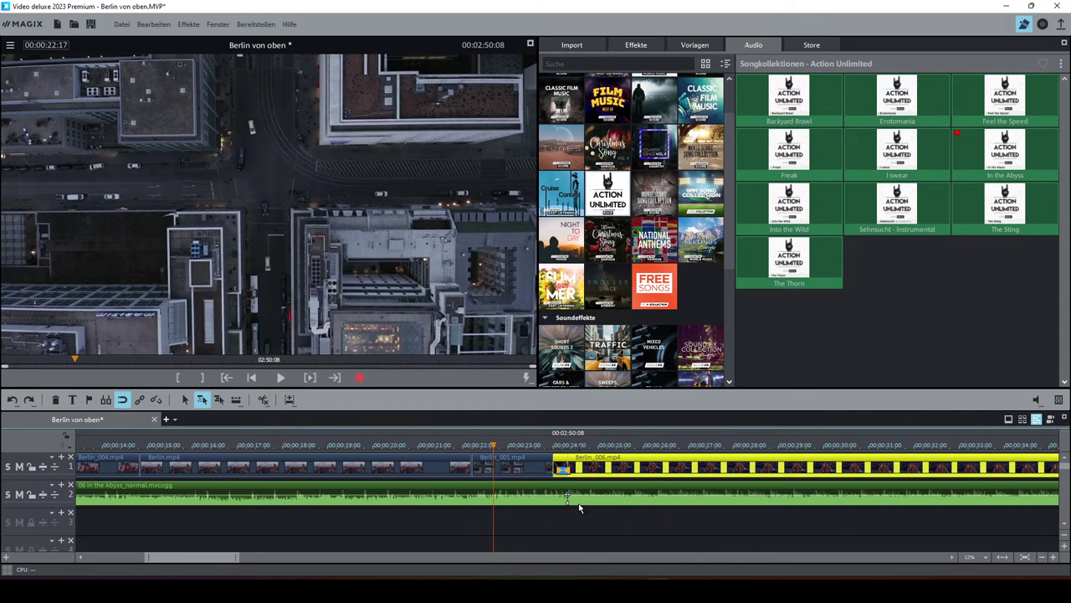
- Apply the Wischen transition between Berlin_001.mp4 and Berlin_006.mp4 and play it from 00:00:23:12
{"action": "left_click", "coordinate": [696, 46]}
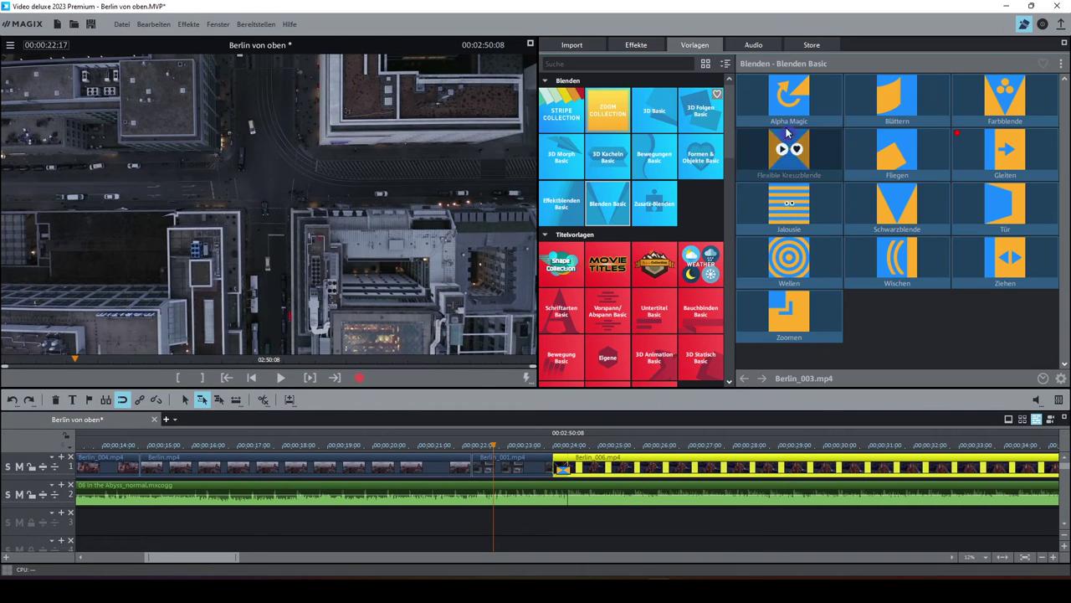
{"action": "mouse_move", "coordinate": [880, 283]}
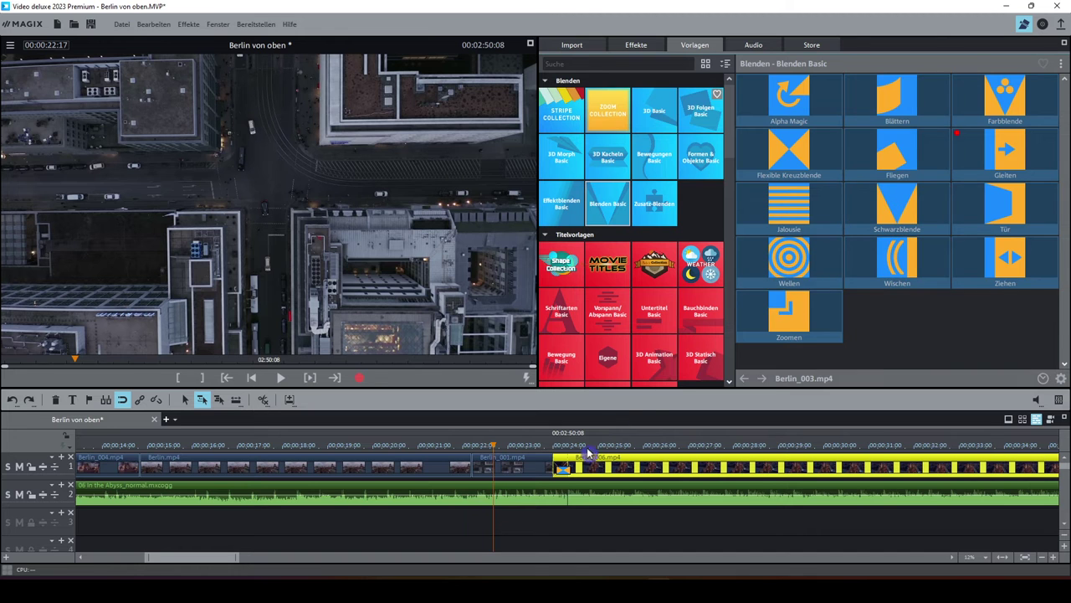
{"action": "mouse_move", "coordinate": [892, 251]}
{"action": "left_mouse_down"}
{"action": "mouse_move", "coordinate": [615, 400]}
{"action": "mouse_move", "coordinate": [562, 467]}
{"action": "left_mouse_up"}
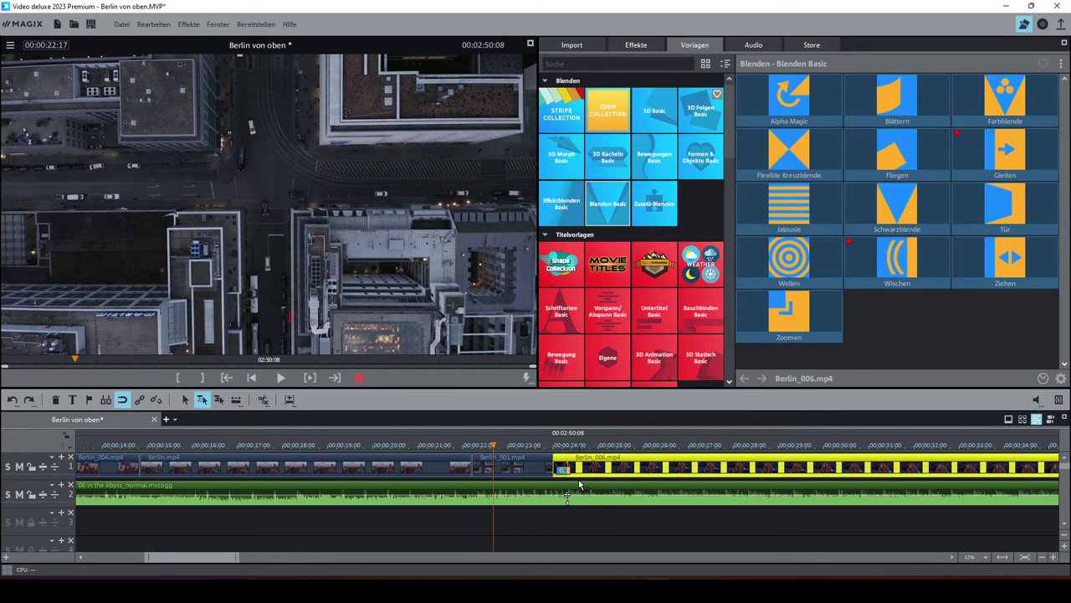
{"action": "double_click", "coordinate": [527, 452]}
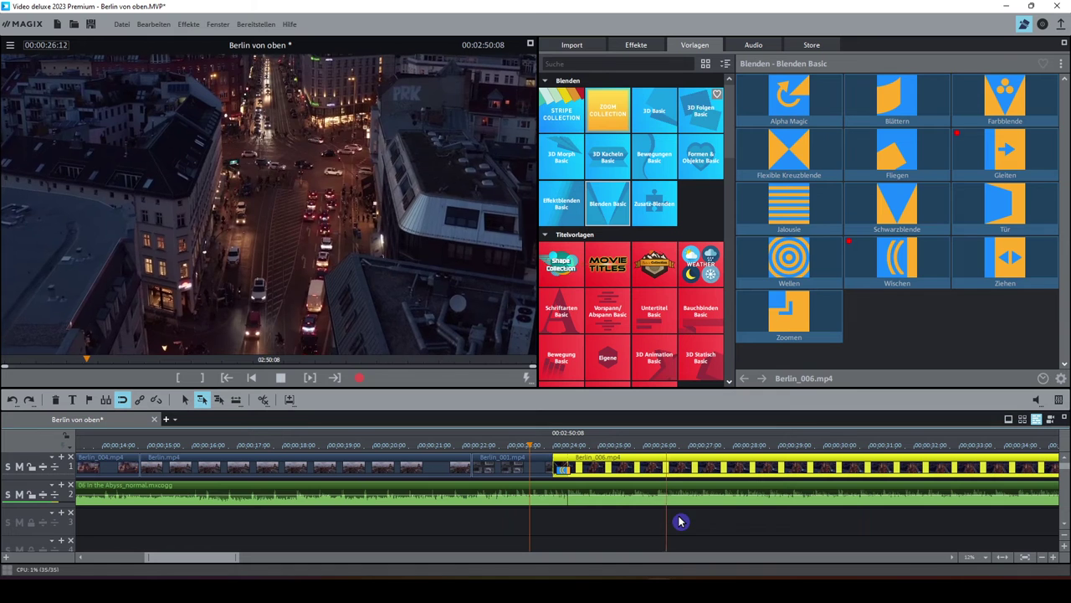
{"action": "key", "text": "space"}
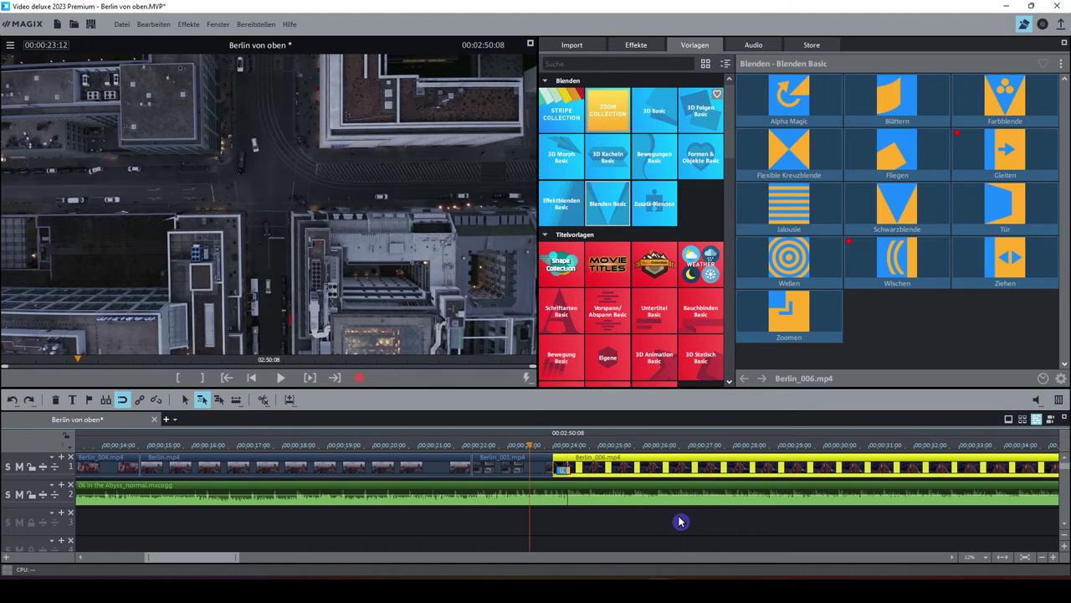
- Trim the end of the song "06 In the Abyss" to the end of the last clip at 00:01:19:01
{"action": "scroll", "coordinate": [679, 521], "scroll_direction": "down", "scroll_amount": 5}
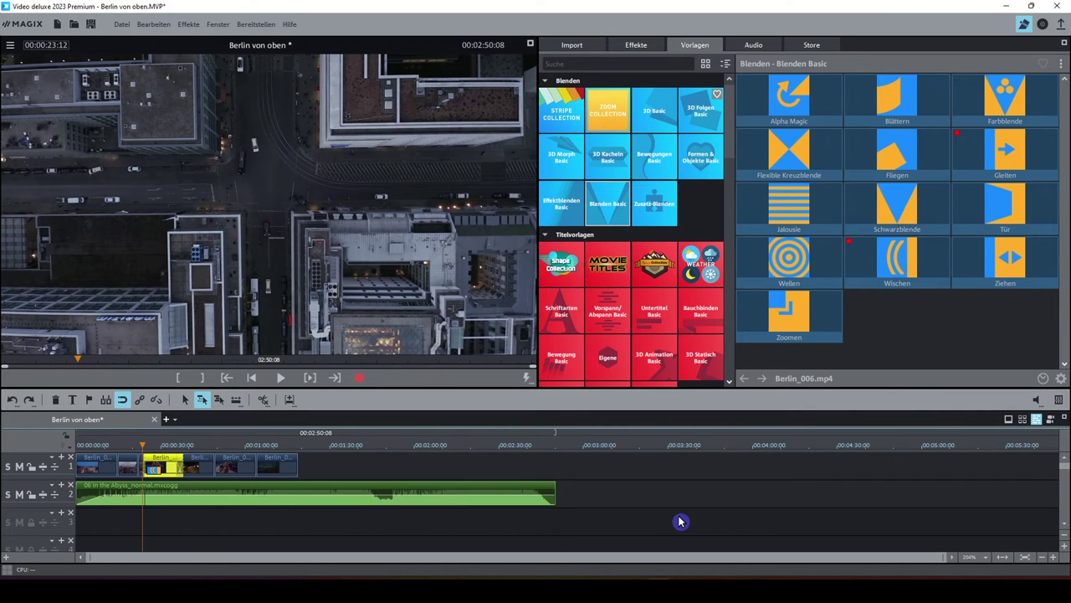
{"action": "scroll", "coordinate": [680, 521], "scroll_direction": "up", "scroll_amount": 2}
{"action": "mouse_move", "coordinate": [518, 466]}
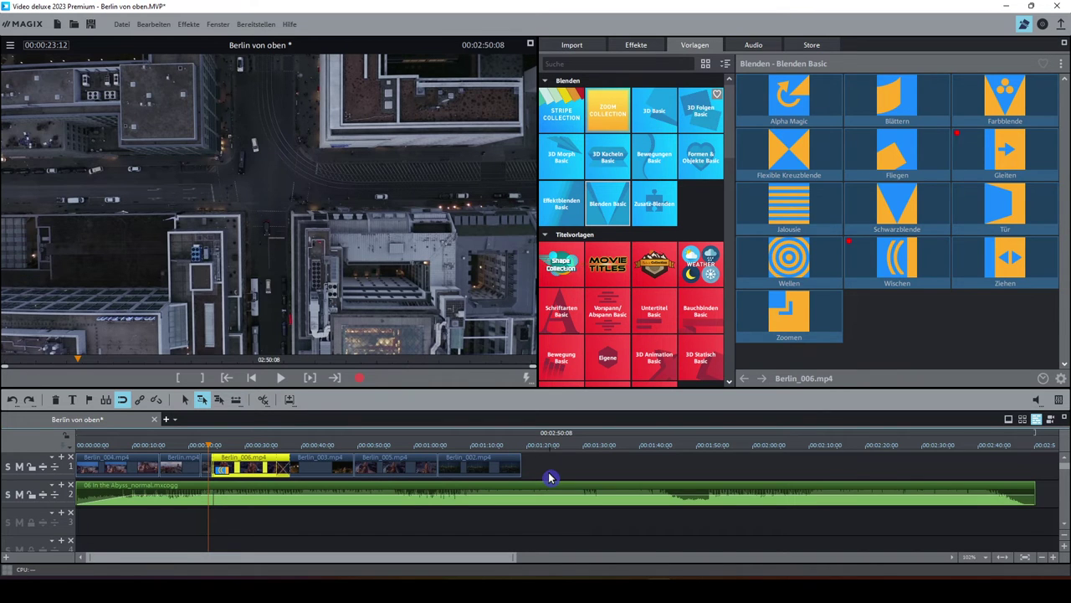
{"action": "mouse_move", "coordinate": [535, 490]}
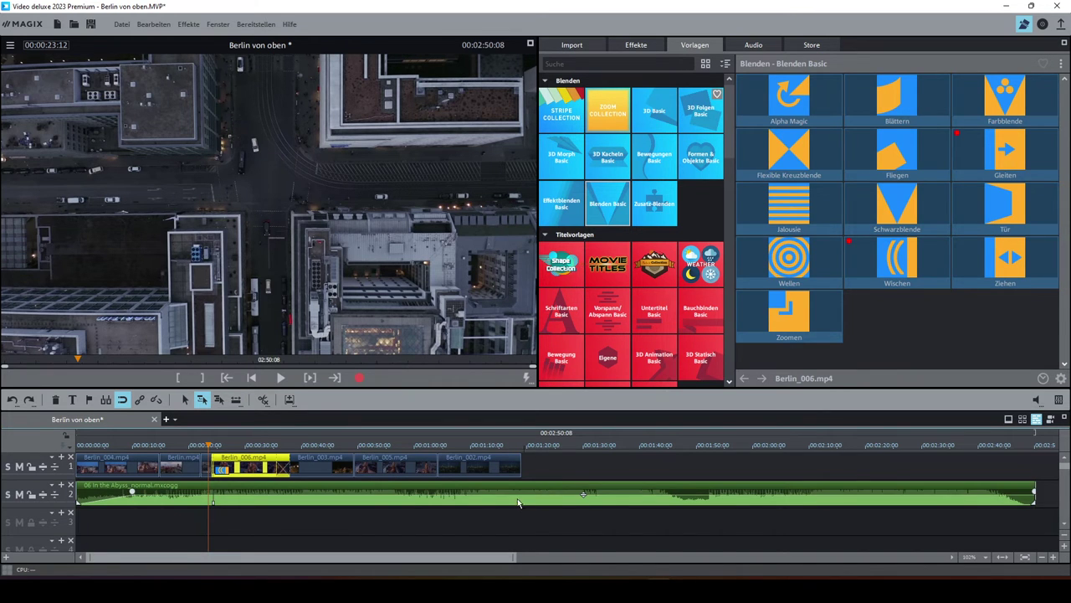
{"action": "mouse_move", "coordinate": [328, 471]}
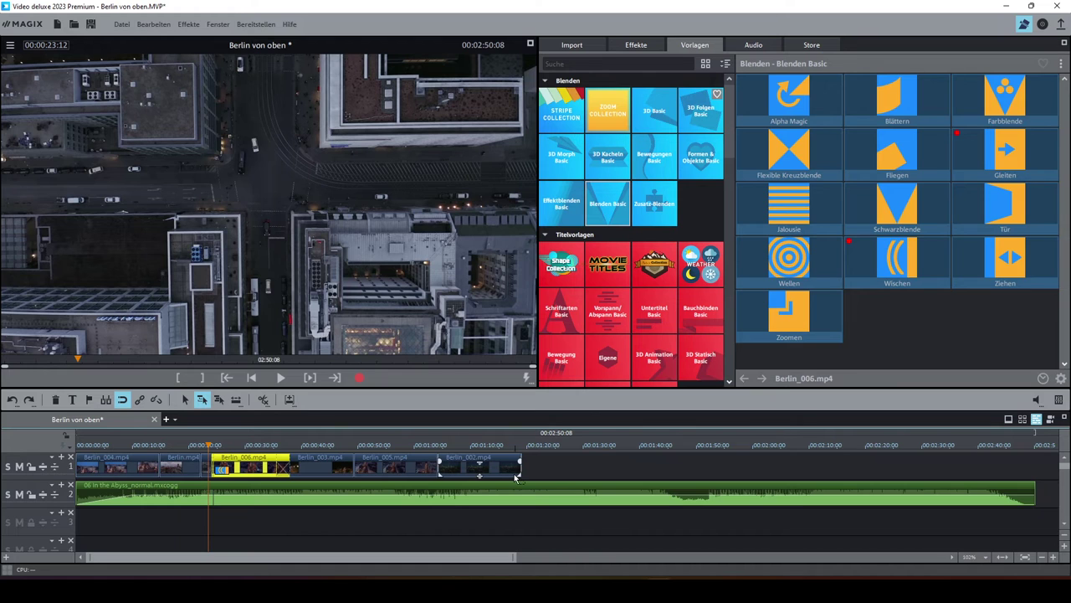
{"action": "mouse_move", "coordinate": [387, 505]}
{"action": "mouse_move", "coordinate": [529, 511]}
{"action": "left_click", "coordinate": [1034, 498]}
{"action": "left_click_drag", "start_coordinate": [1034, 498], "coordinate": [523, 494]}
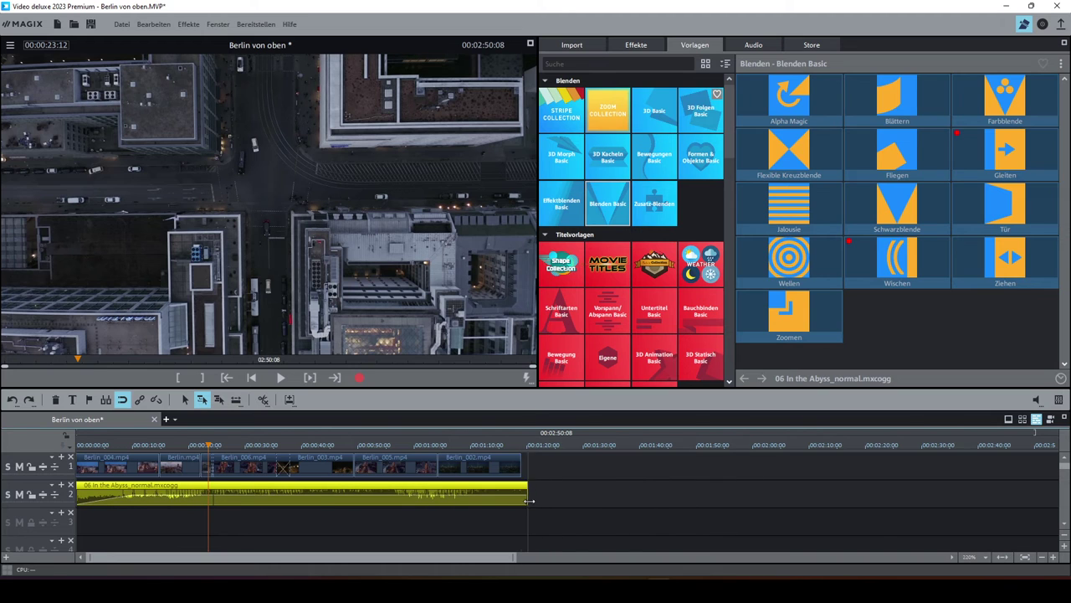
{"action": "left_click", "coordinate": [522, 449]}
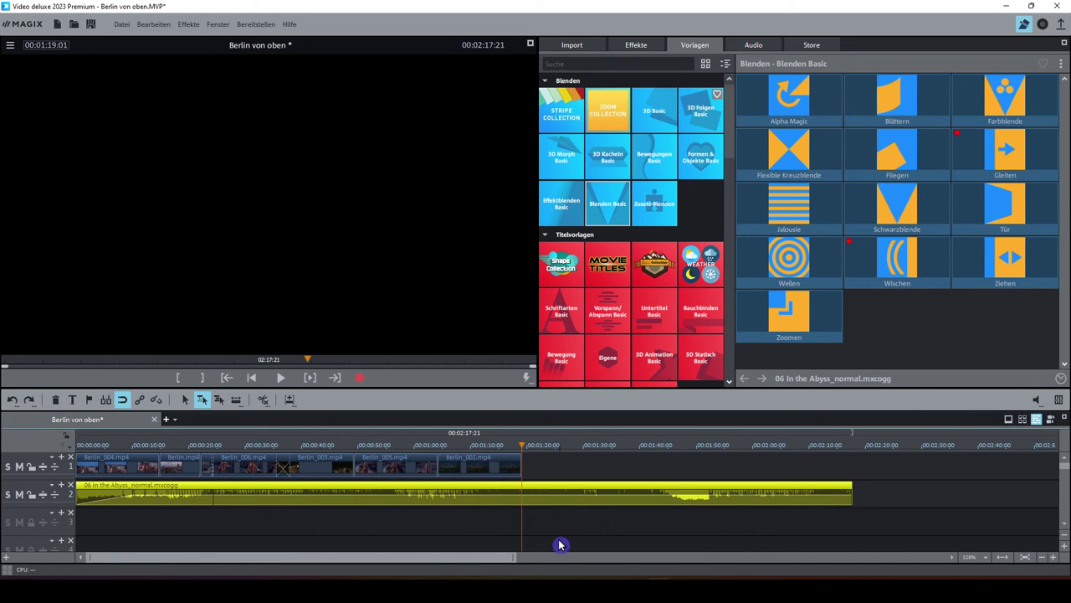
{"action": "key", "text": "ctrl+z"}
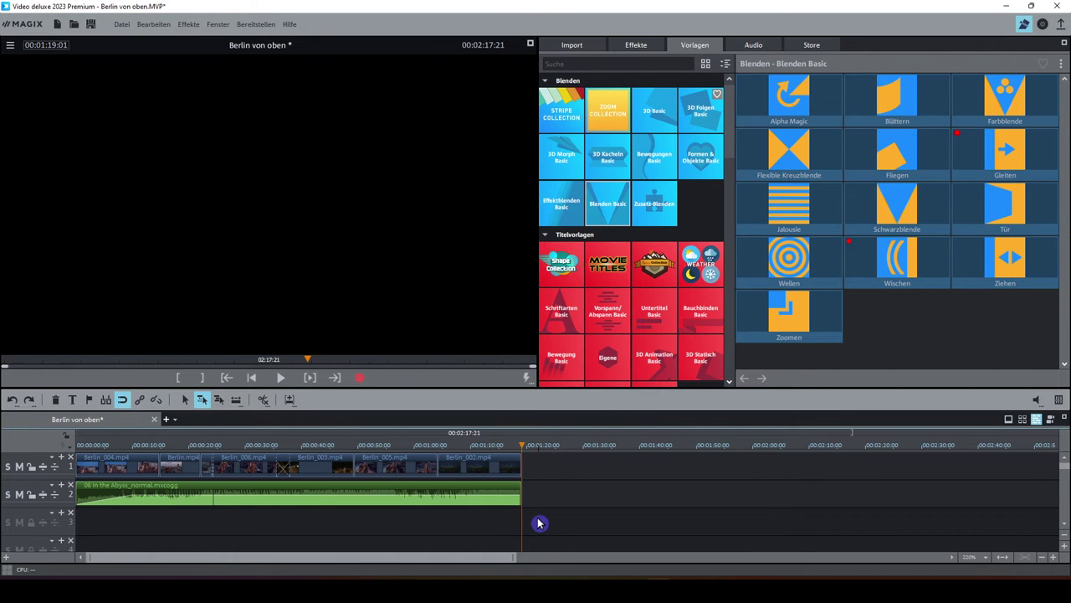
- Add a fade-out of about 2 seconds to the end of Berlin_002.mp4
{"action": "scroll", "coordinate": [538, 524], "scroll_direction": "up", "scroll_amount": 6}
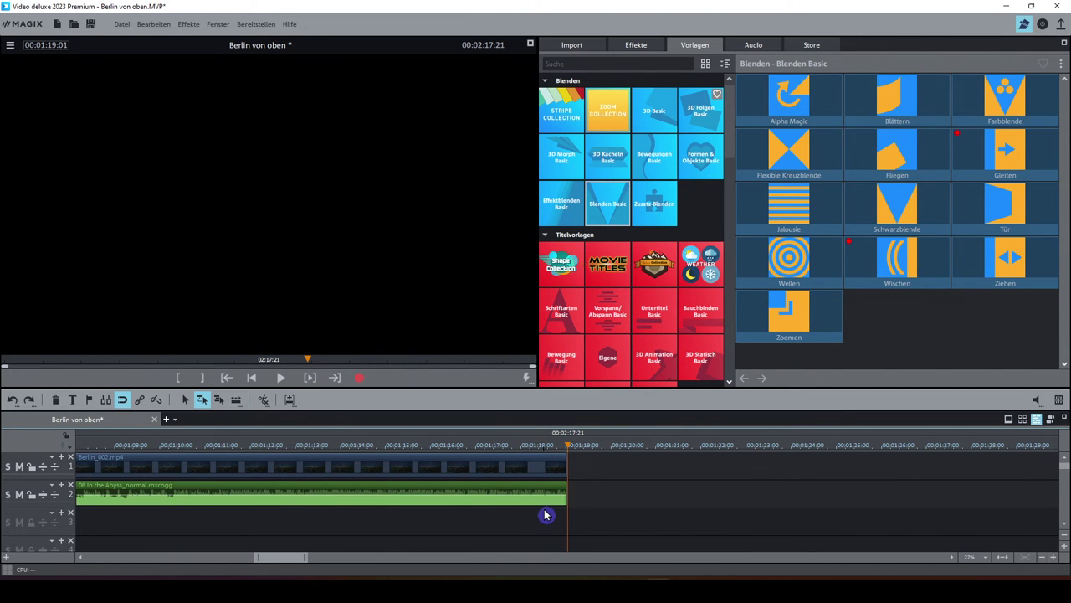
{"action": "left_click", "coordinate": [560, 466]}
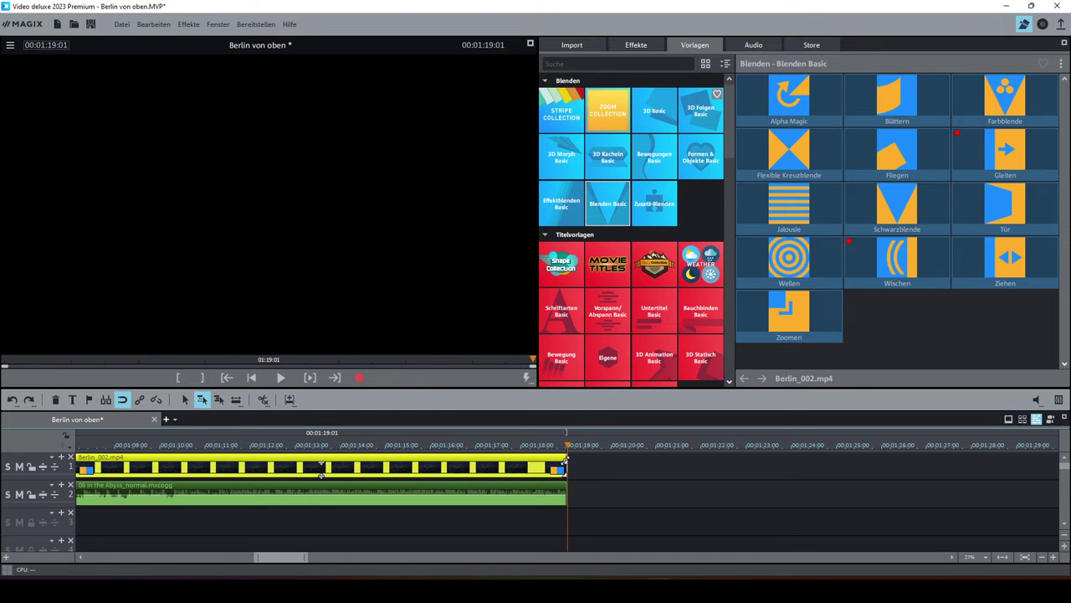
{"action": "left_click_drag", "start_coordinate": [566, 462], "coordinate": [471, 465]}
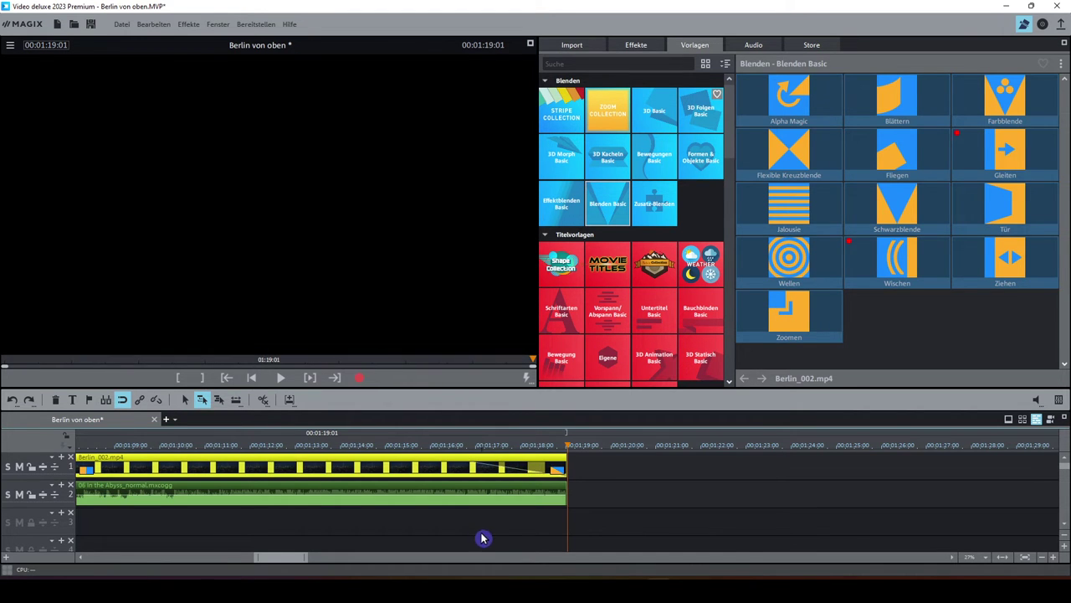
- Extend the end of the song to 00:01:21:20 and give it a fade-out starting at about 00:01:17
{"action": "mouse_move", "coordinate": [566, 499]}
{"action": "left_click_drag", "start_coordinate": [565, 500], "coordinate": [692, 502]}
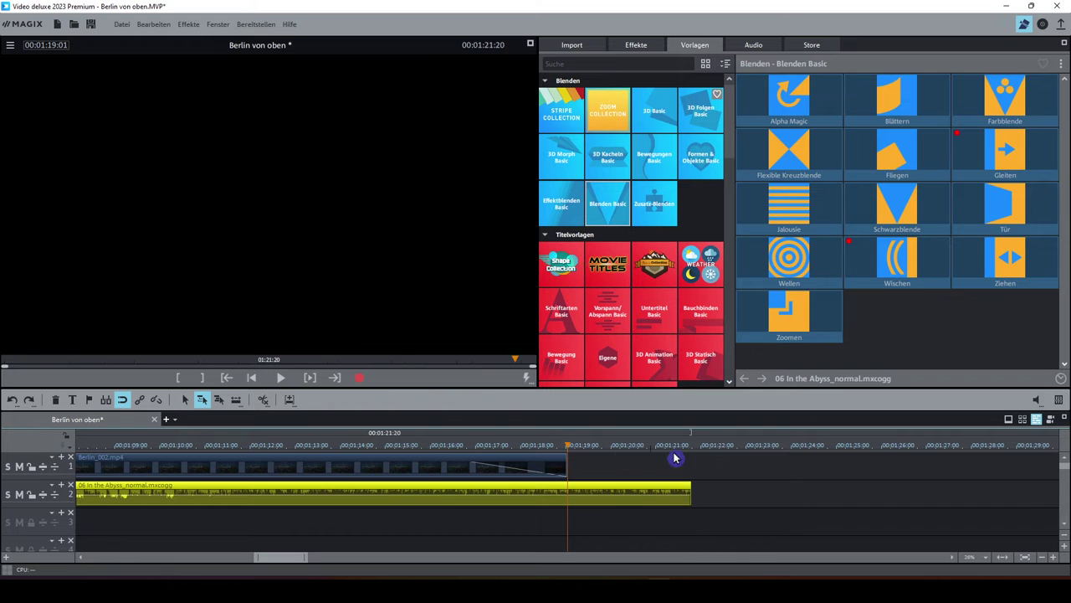
{"action": "left_click_drag", "start_coordinate": [680, 492], "coordinate": [496, 490]}
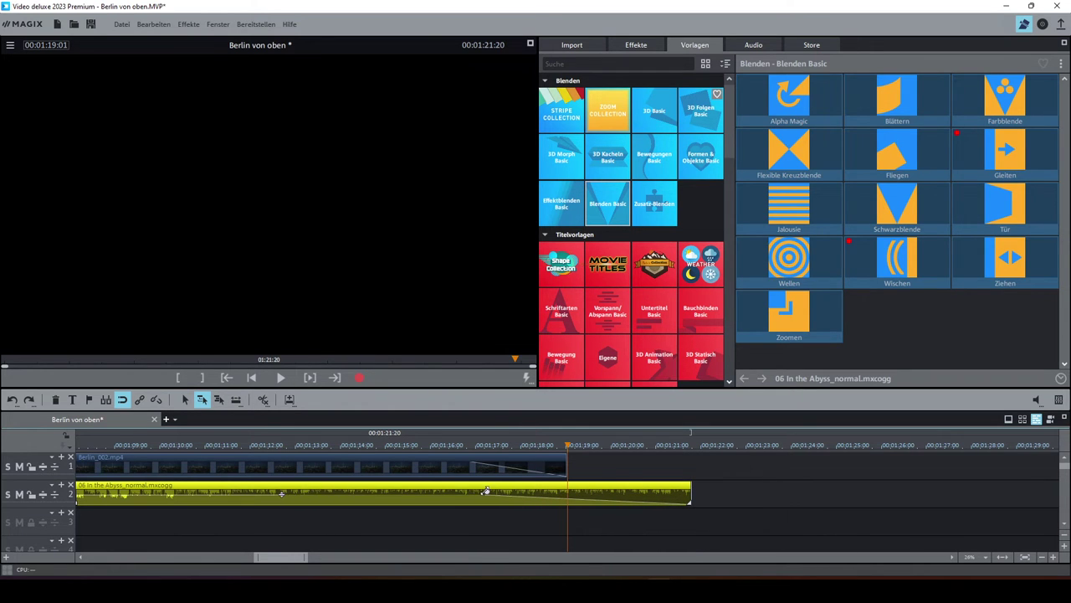
- Play the film's ending from 00:01:14:14 to check the picture and music fade-outs
{"action": "left_click", "coordinate": [366, 446]}
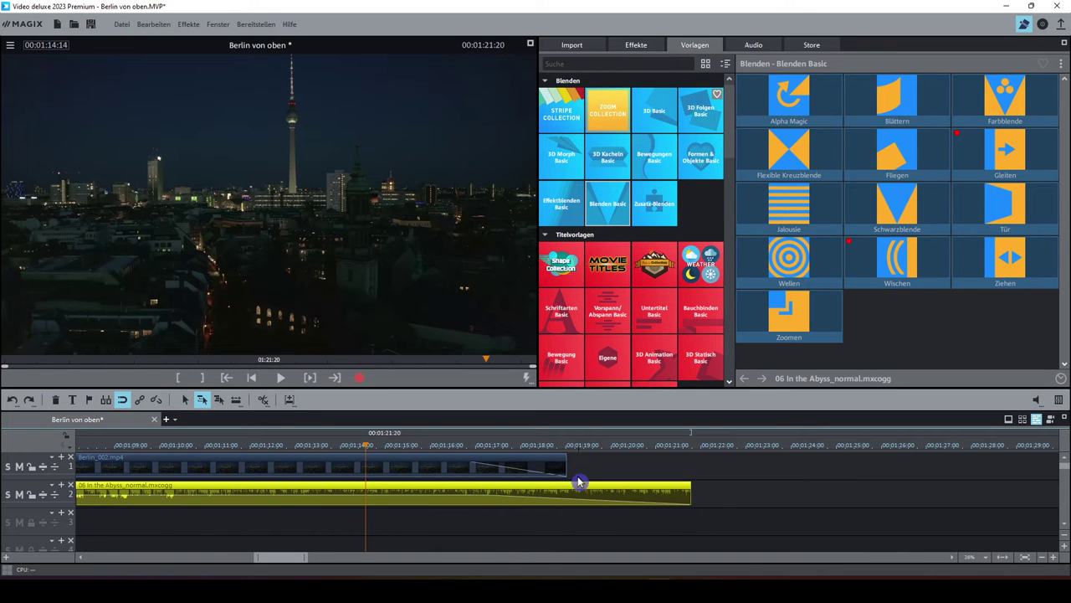
{"action": "left_click", "coordinate": [280, 380]}
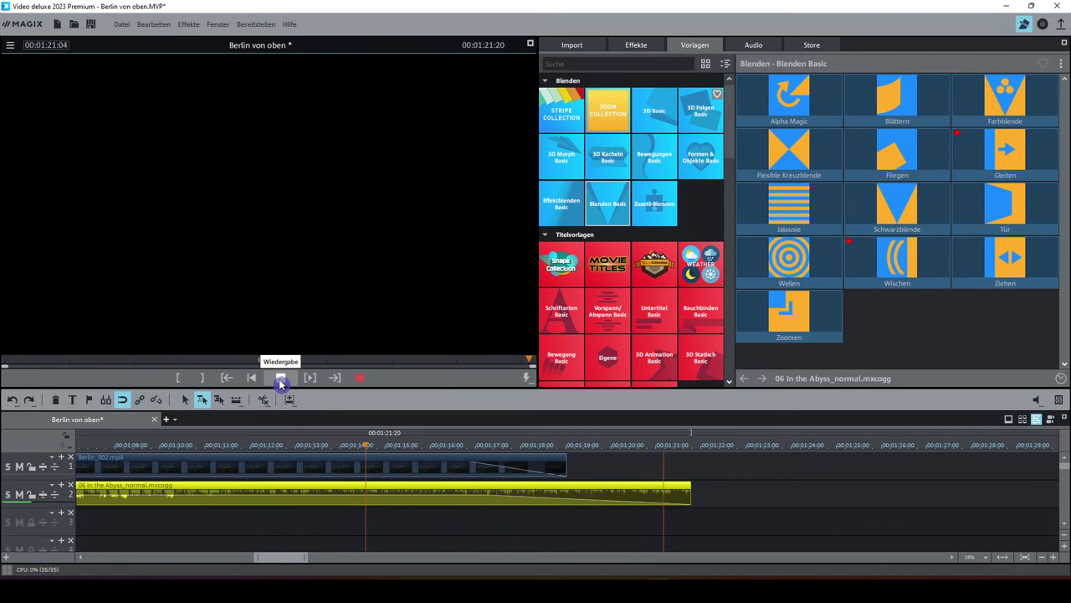
{"action": "left_click", "coordinate": [281, 382]}
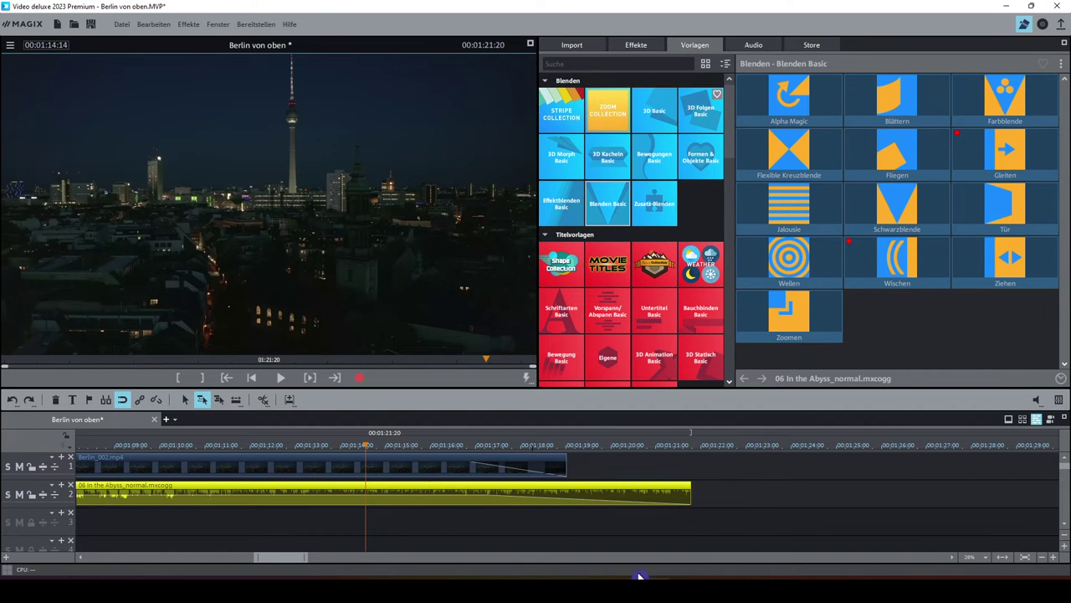
{"action": "scroll", "coordinate": [586, 507], "scroll_direction": "down", "scroll_amount": 5}
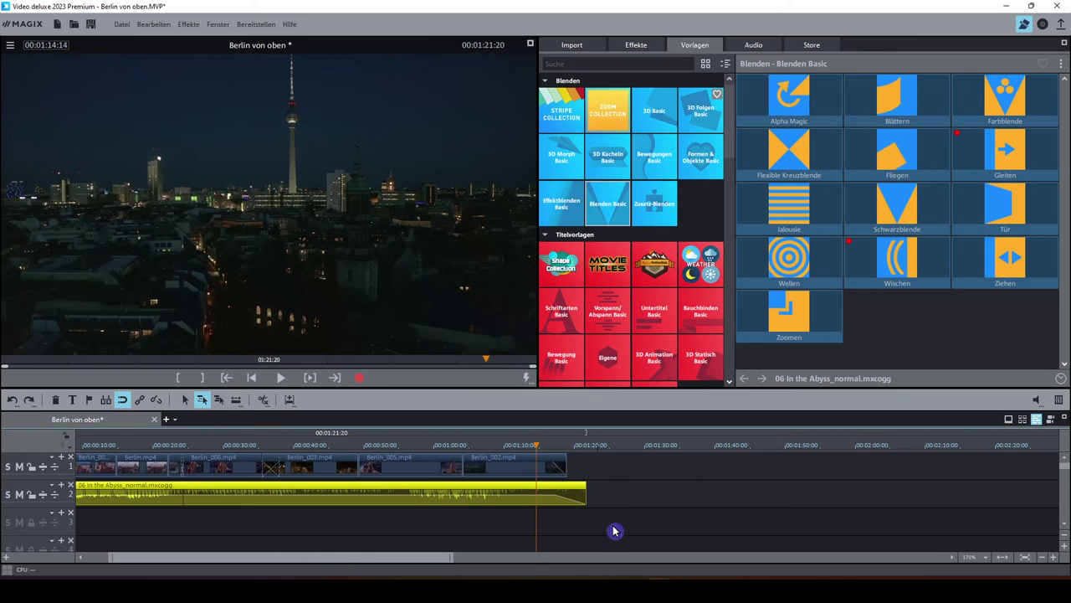
- Preview the title templates Aqueous (Intro), Aqueous (Outro) and Aufregung in the Vorspann/Abspann Basic category
{"action": "left_click_drag", "start_coordinate": [367, 557], "coordinate": [335, 561]}
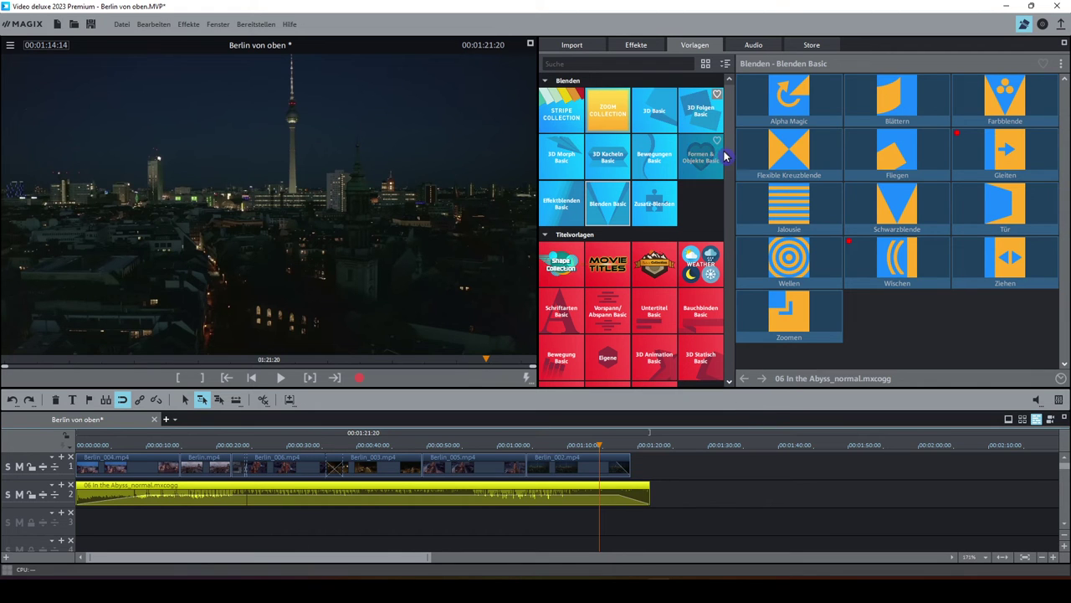
{"action": "left_click", "coordinate": [700, 48]}
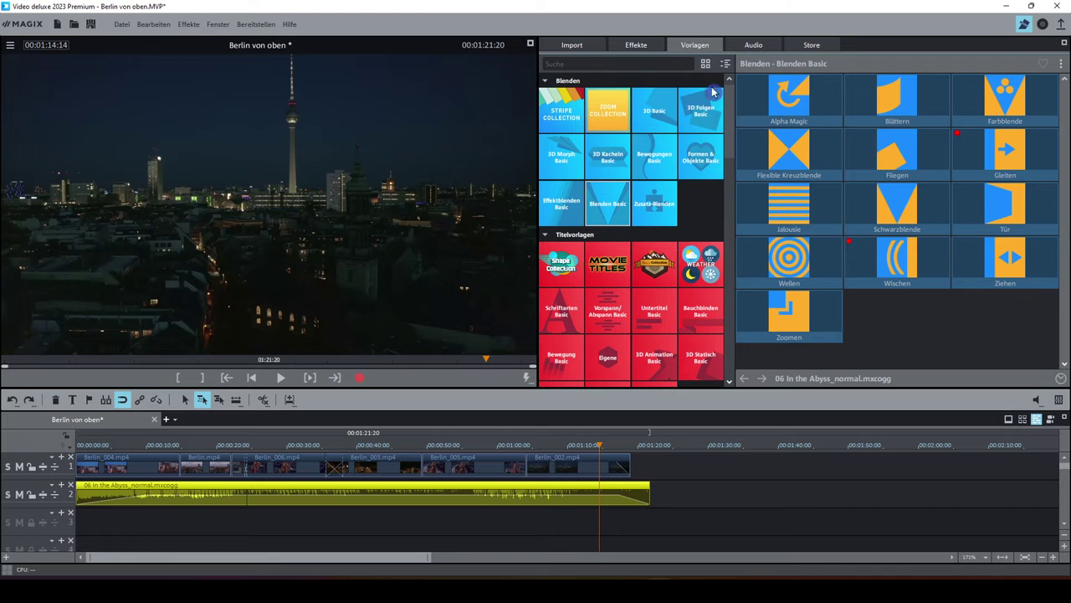
{"action": "scroll", "coordinate": [726, 142], "scroll_direction": "down", "scroll_amount": 3}
{"action": "scroll", "coordinate": [728, 159], "scroll_direction": "down", "scroll_amount": 1}
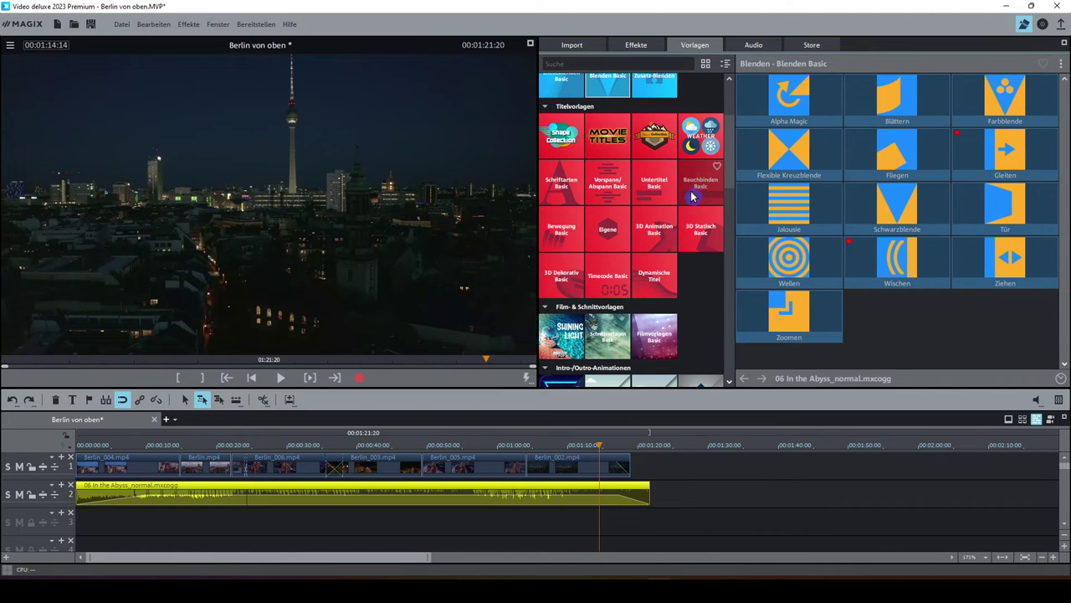
{"action": "left_click", "coordinate": [617, 191]}
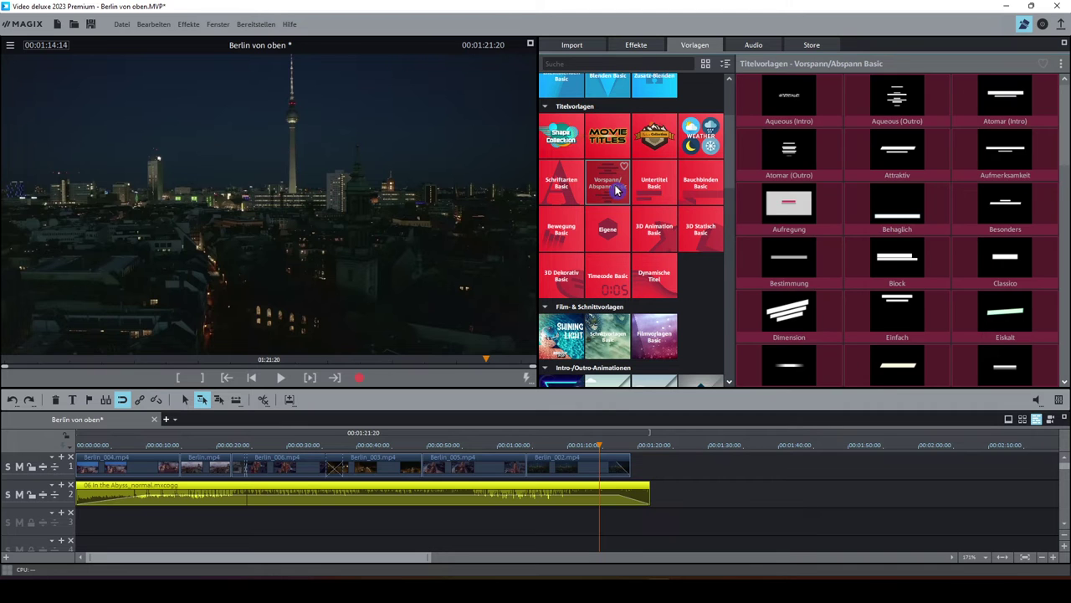
{"action": "left_click", "coordinate": [789, 97]}
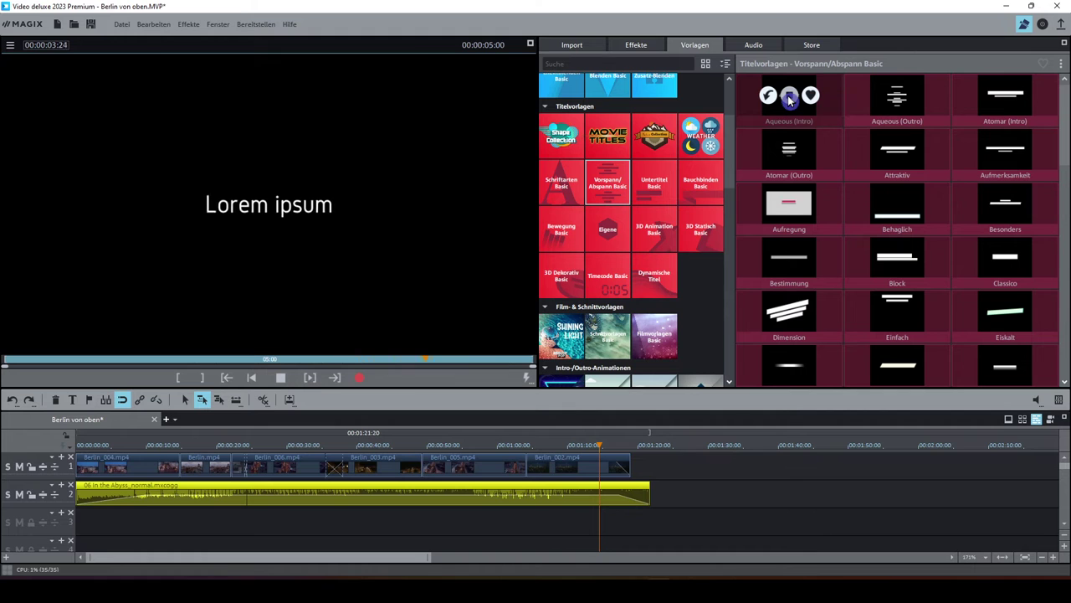
{"action": "mouse_move", "coordinate": [897, 100]}
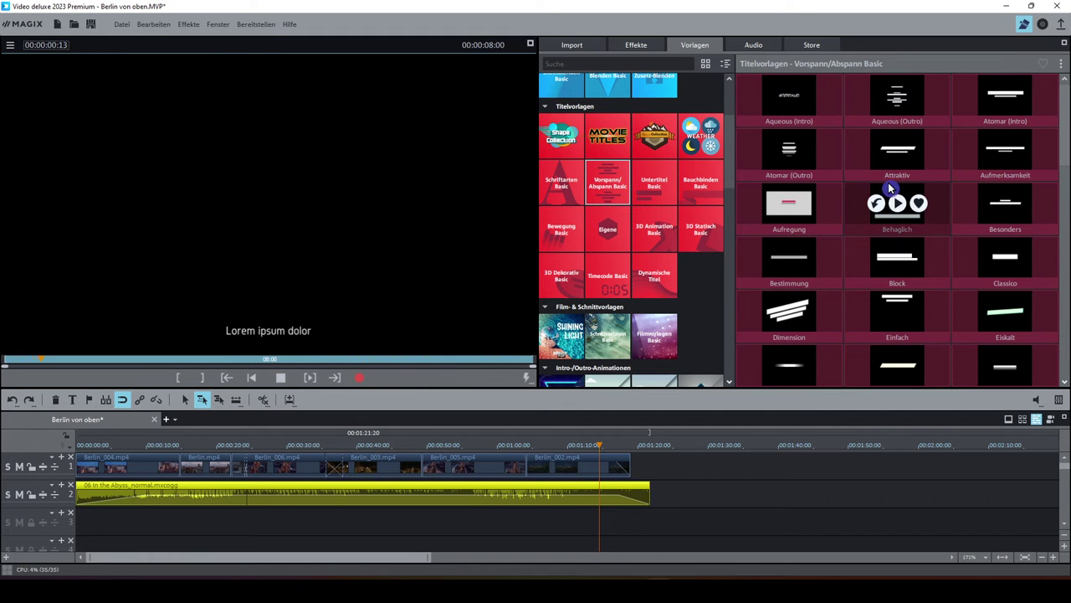
{"action": "mouse_move", "coordinate": [789, 206]}
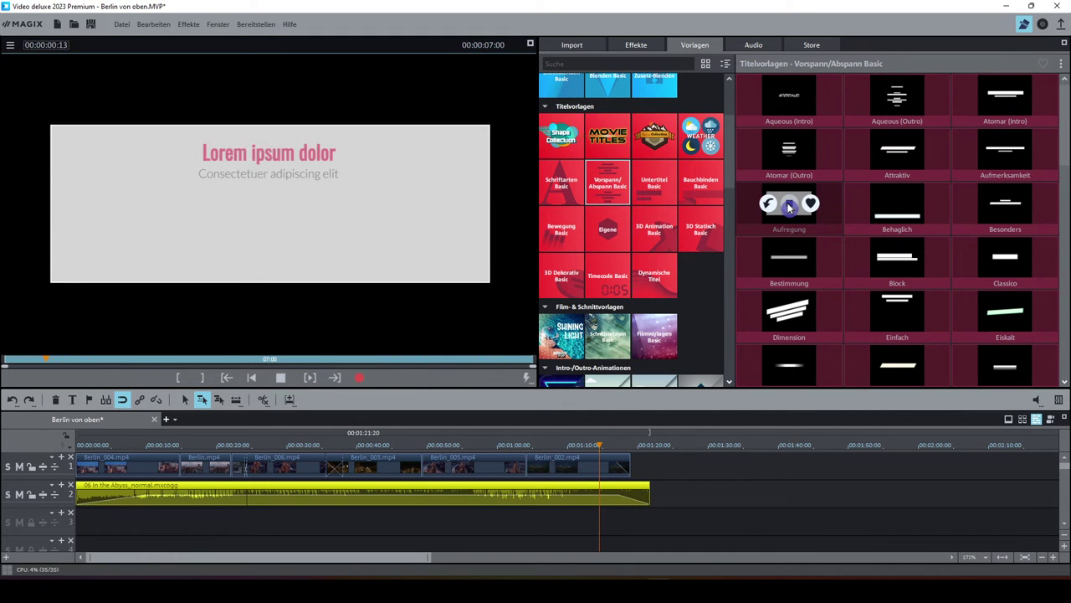
{"action": "mouse_move", "coordinate": [791, 99]}
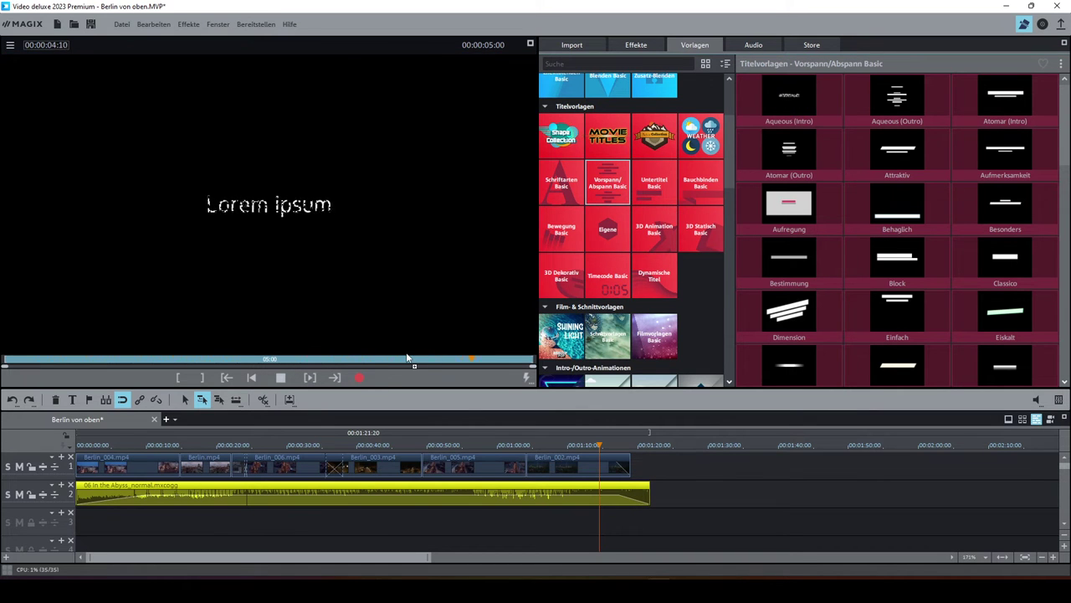
- Insert the Aqueous (Intro) title template on track 3 at about 00:00:04 and set its text to "Berlin von oben"
{"action": "left_click_drag", "start_coordinate": [339, 390], "coordinate": [126, 495]}
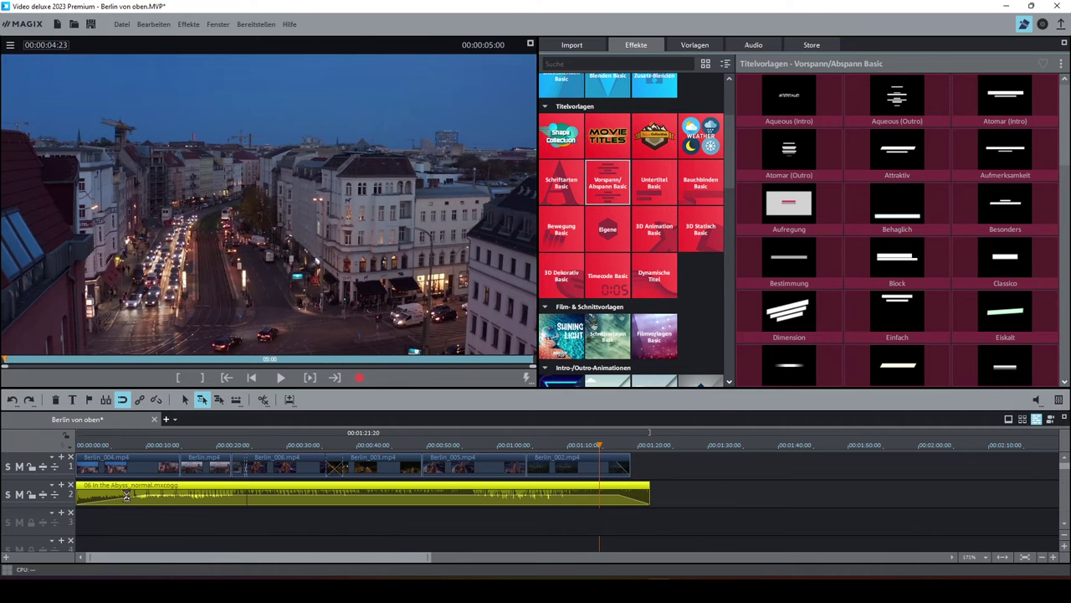
{"action": "left_click_drag", "start_coordinate": [128, 429], "coordinate": [128, 428]}
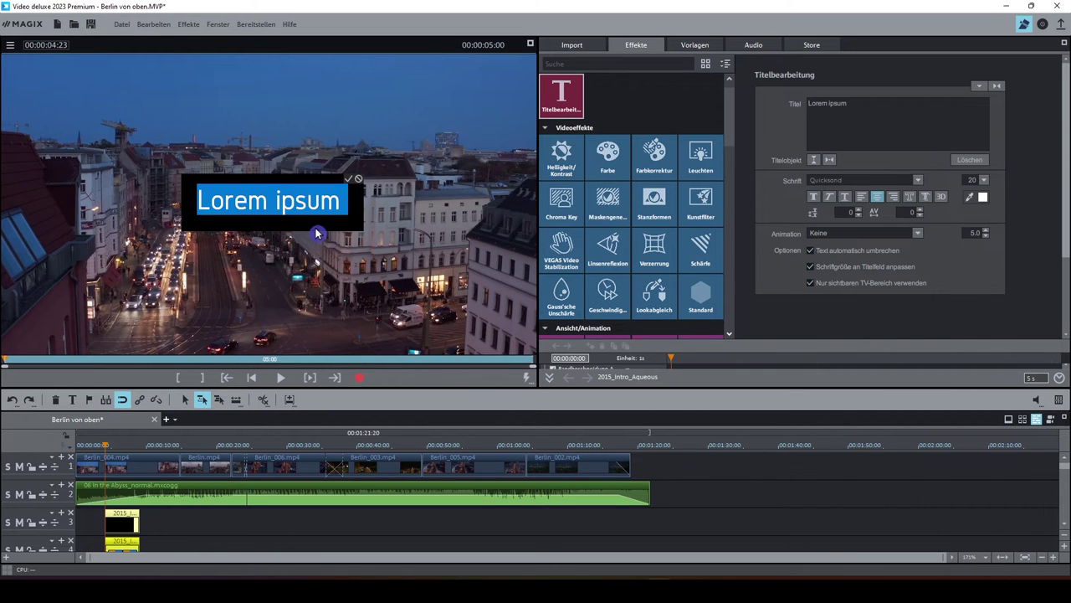
{"action": "type", "text": "B"}
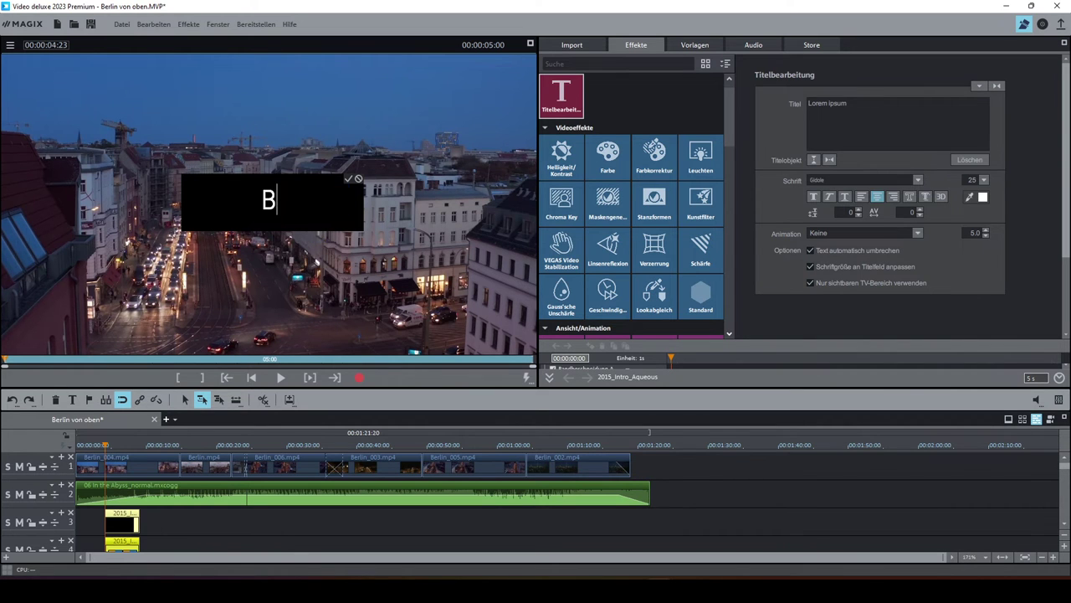
{"action": "type", "text": "erlin v"}
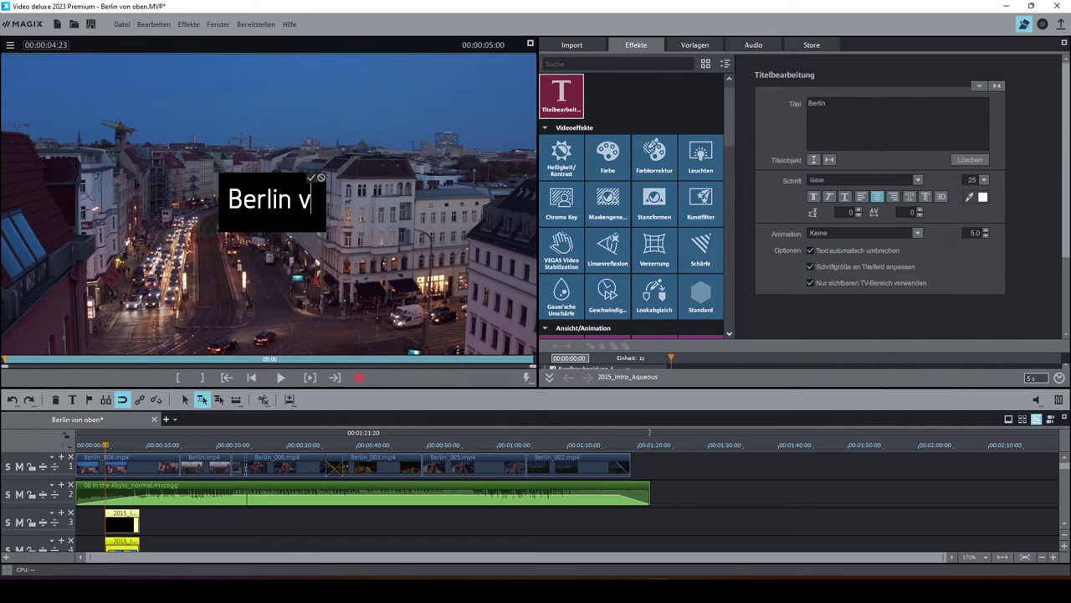
{"action": "type", "text": "on oben"}
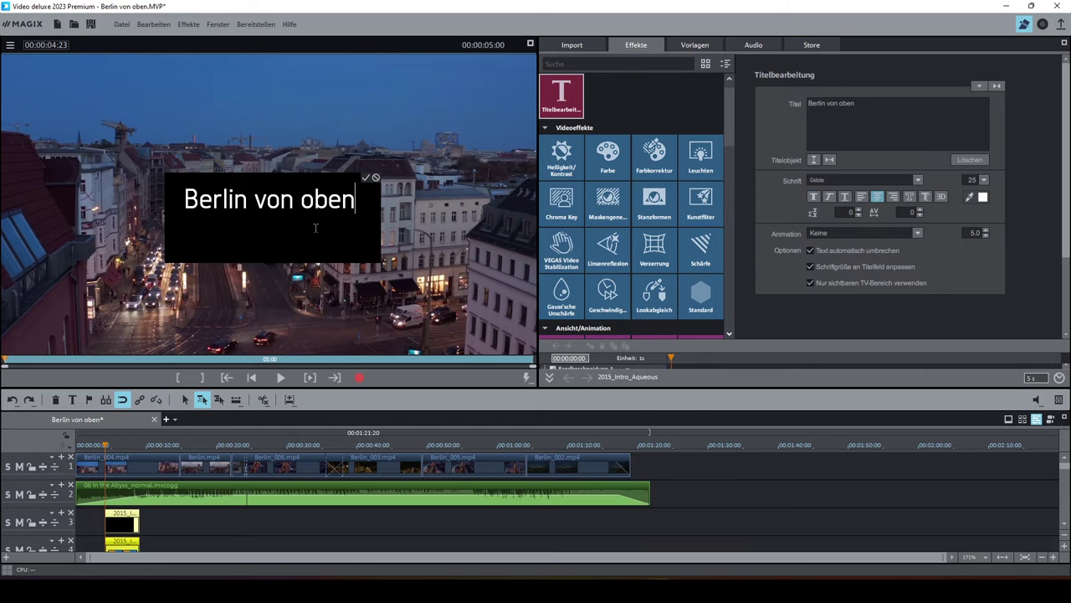
{"action": "left_click", "coordinate": [365, 177]}
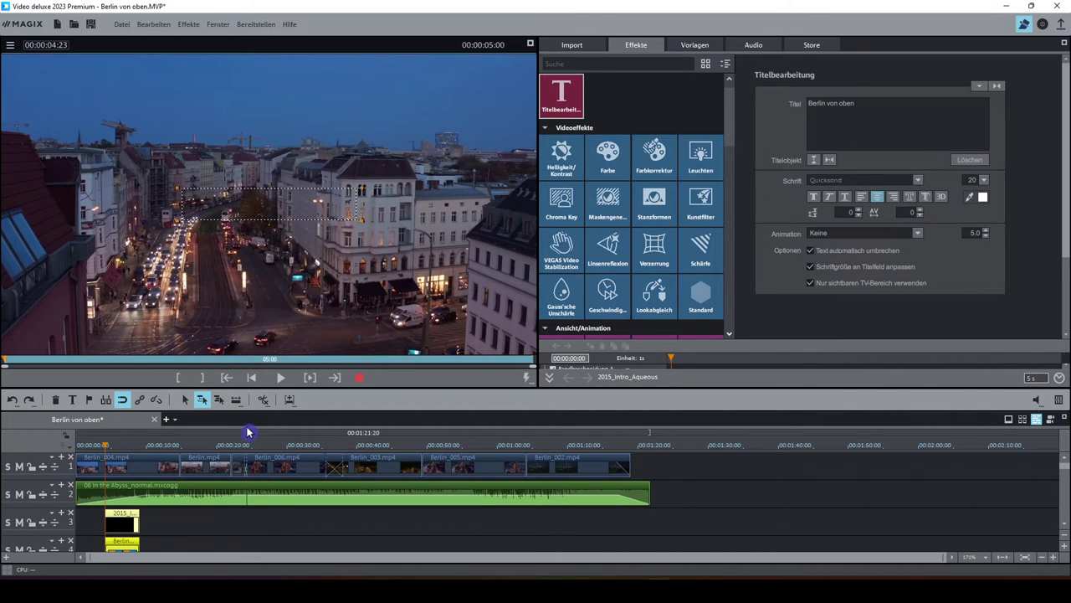
- Mute the audio playback and play the beginning of the film from about 00:00:03
{"action": "left_click", "coordinate": [281, 379]}
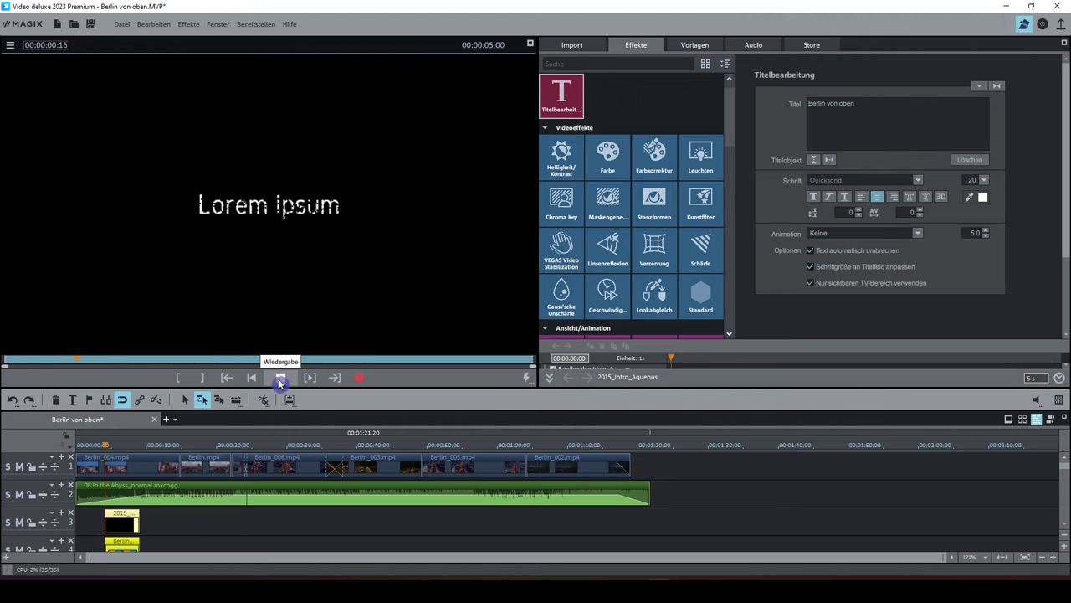
{"action": "left_click", "coordinate": [280, 379]}
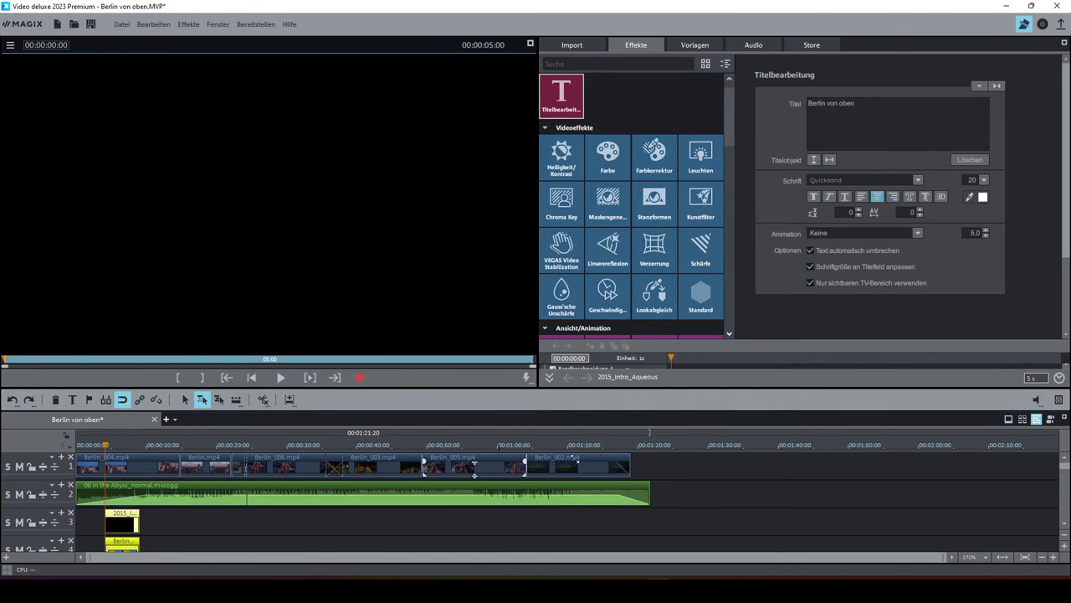
{"action": "left_click", "coordinate": [1037, 403]}
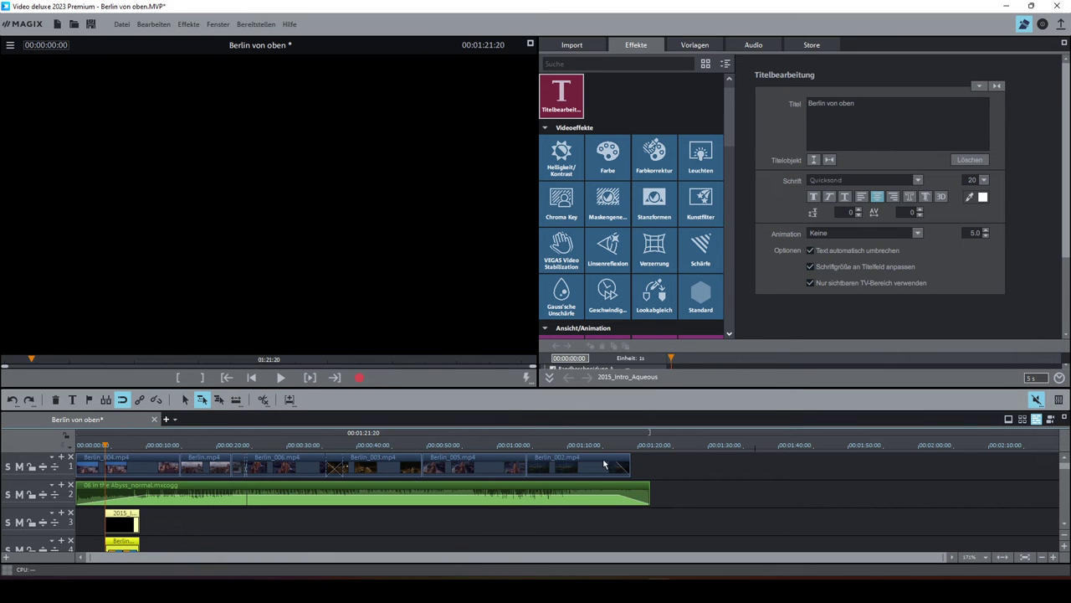
{"action": "left_click", "coordinate": [92, 444]}
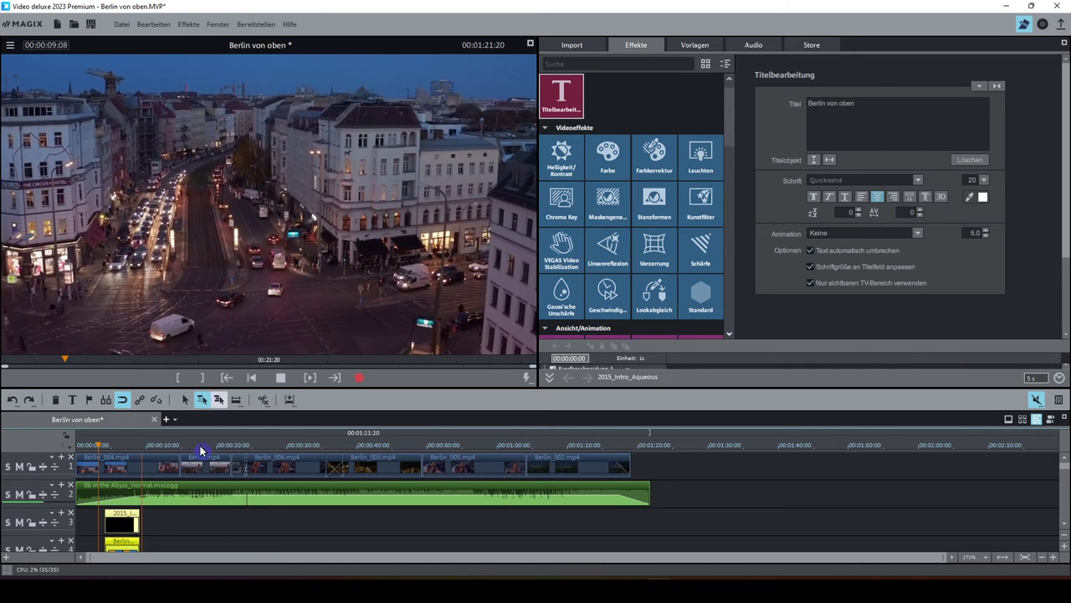
{"action": "key", "text": "space"}
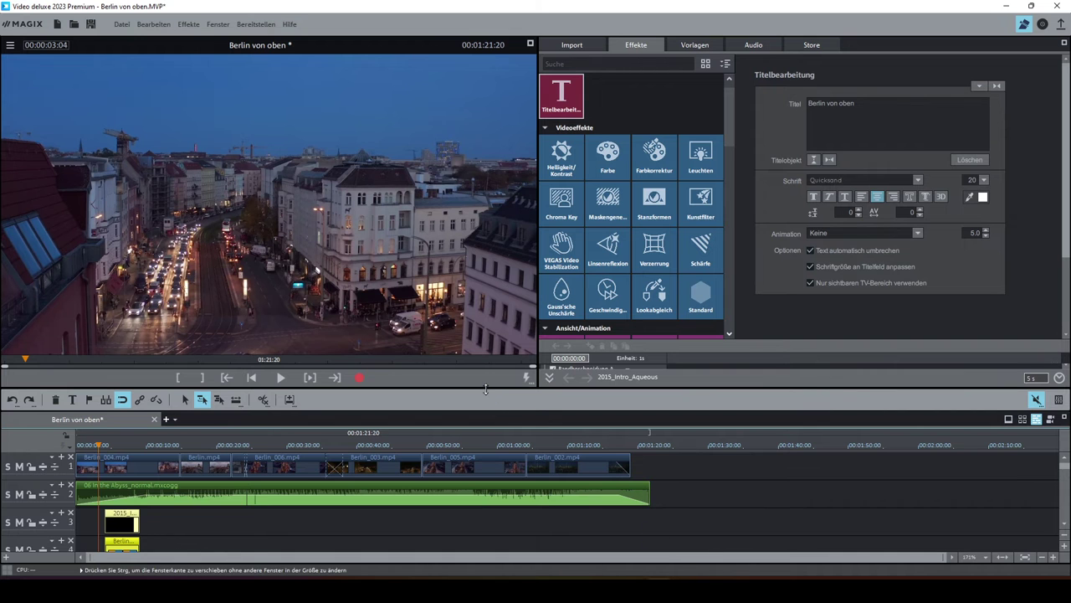
- Enlarge the timeline area to show tracks 3 and 4 and scrub through the title from about 00:00:04 to 00:00:06:21
{"action": "left_click_drag", "start_coordinate": [485, 389], "coordinate": [488, 346]}
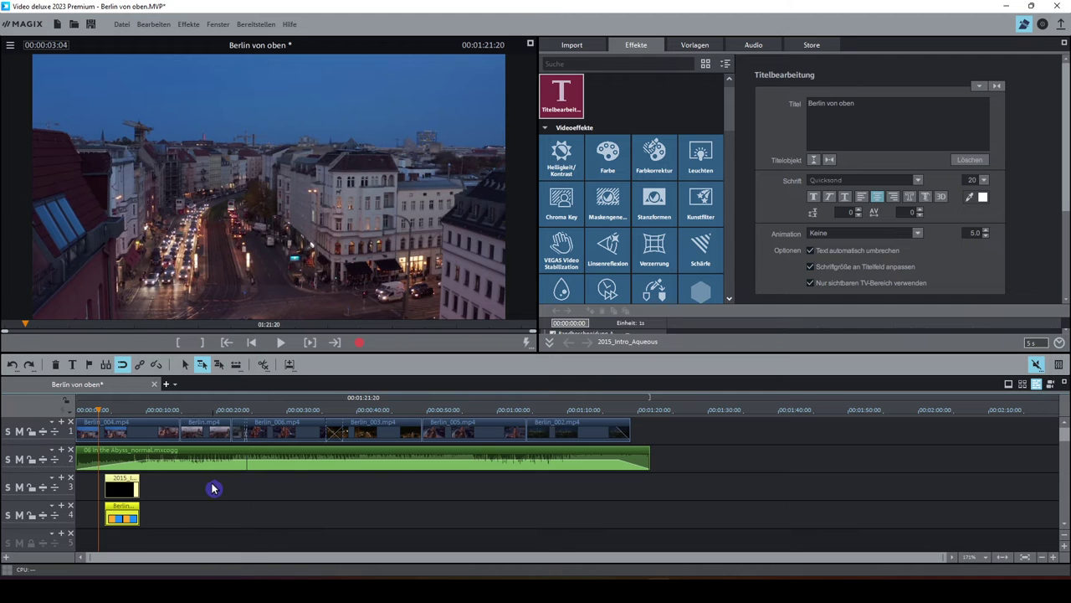
{"action": "left_click", "coordinate": [171, 512]}
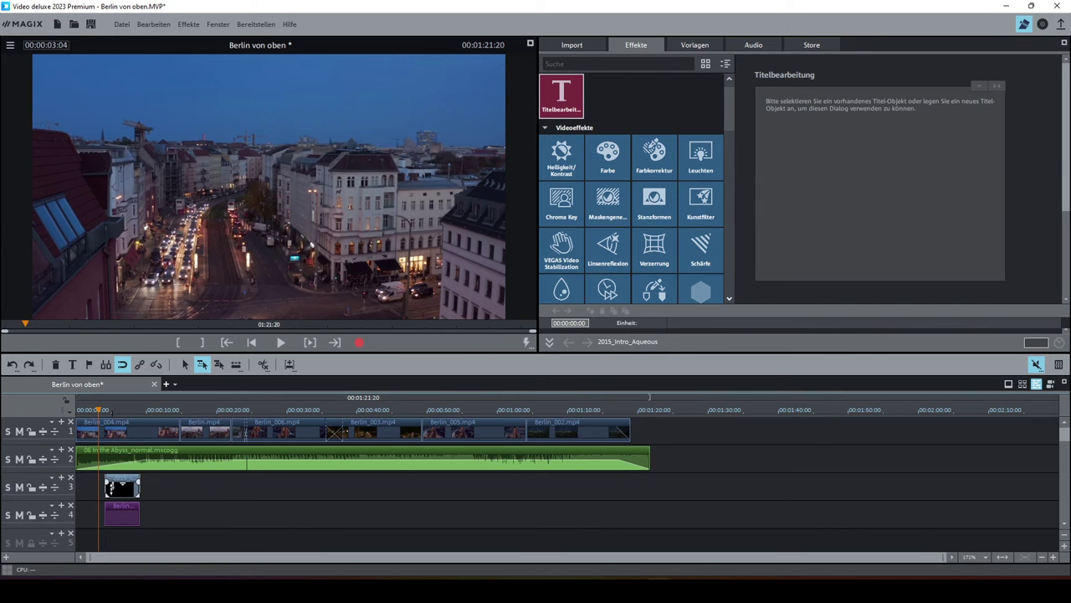
{"action": "left_click", "coordinate": [109, 412]}
{"action": "left_click", "coordinate": [106, 412]}
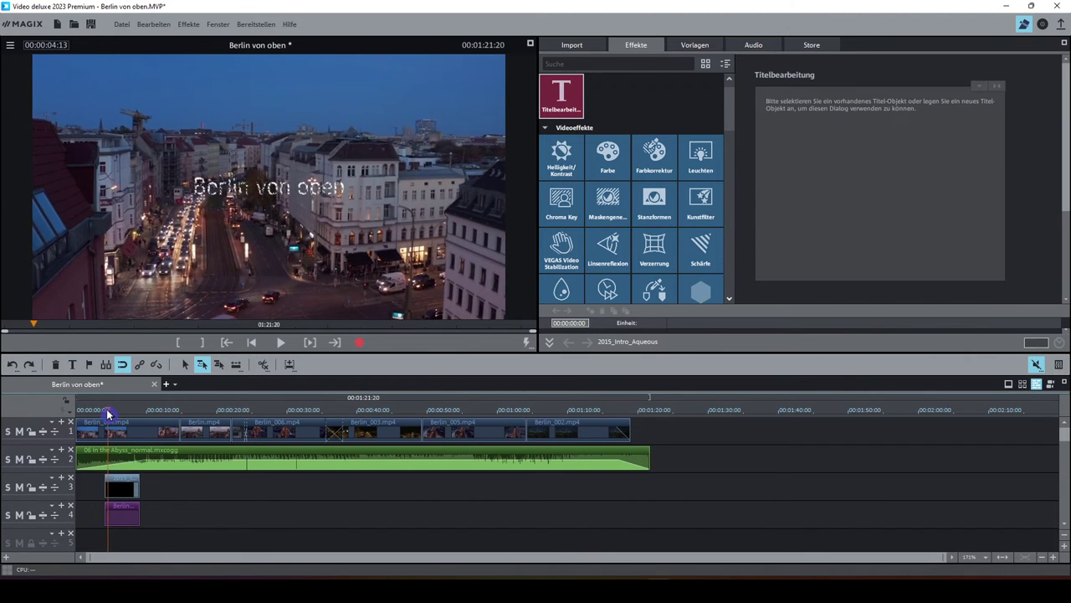
{"action": "left_click", "coordinate": [105, 412]}
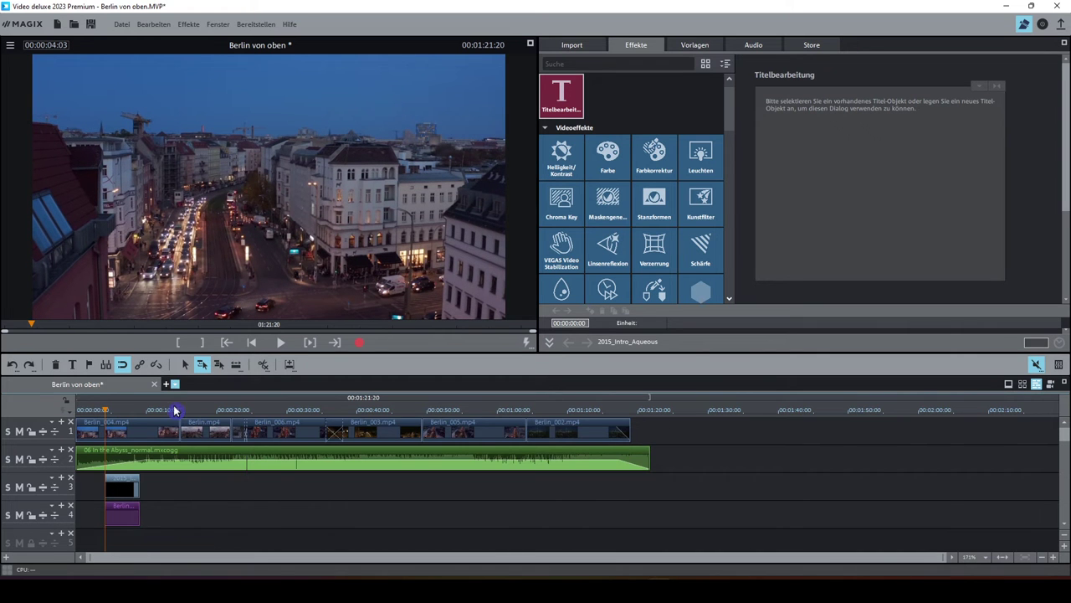
{"action": "scroll", "coordinate": [175, 510], "scroll_direction": "up", "scroll_amount": 3}
{"action": "left_click_drag", "start_coordinate": [193, 410], "coordinate": [268, 435]}
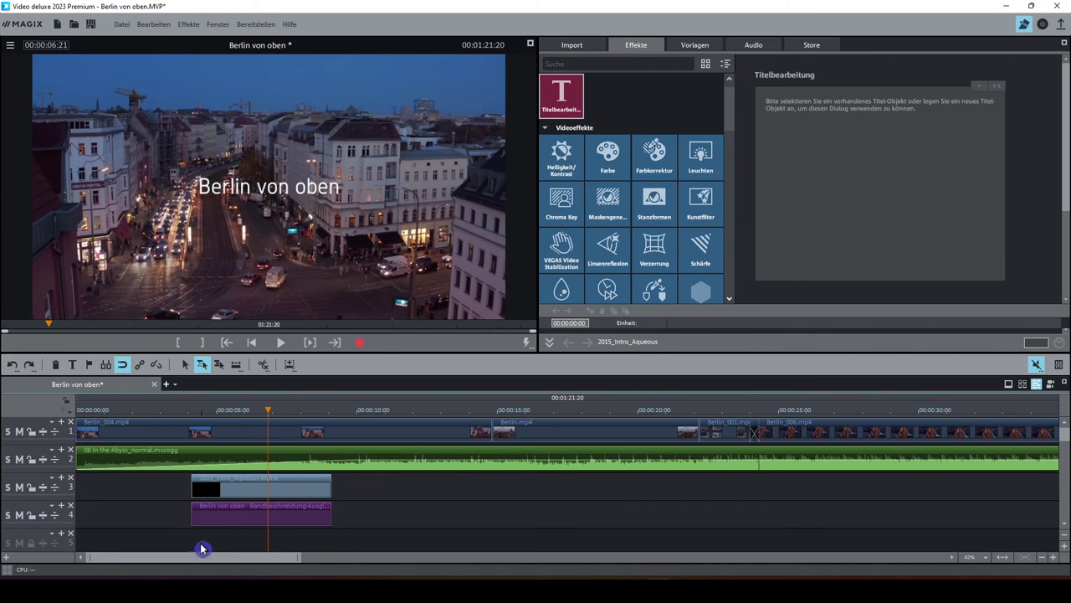
{"action": "left_click", "coordinate": [205, 519]}
{"action": "left_click", "coordinate": [192, 484]}
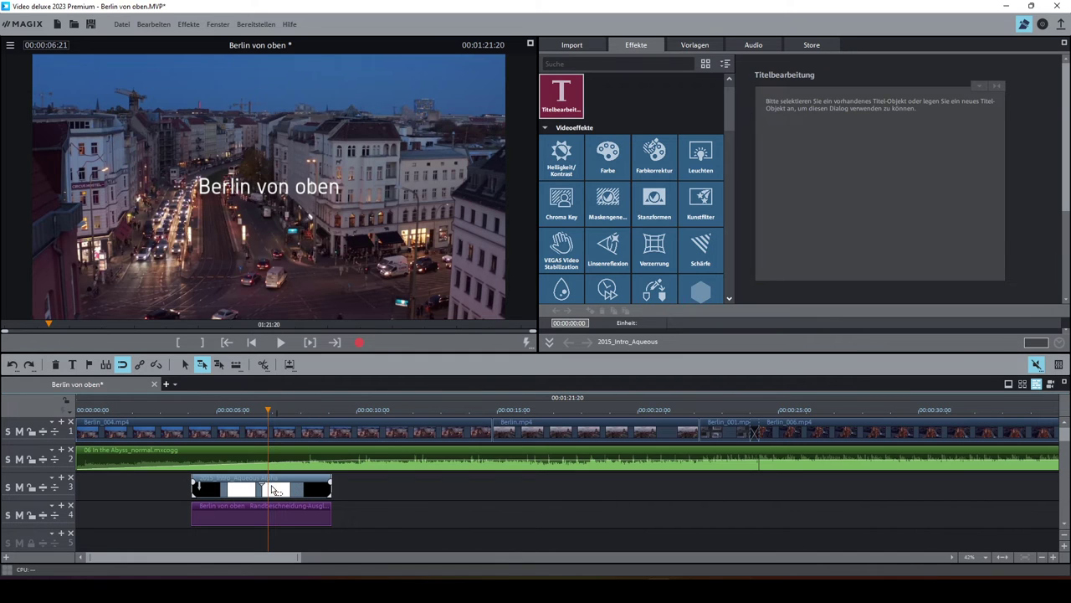
{"action": "left_click", "coordinate": [193, 508]}
{"action": "left_click", "coordinate": [373, 513]}
- Switch to the single-object mouse mode and duplicate the "Berlin von oben" title on tracks 3 and 4 to about 00:00:16
{"action": "scroll", "coordinate": [392, 520], "scroll_direction": "down", "scroll_amount": 3}
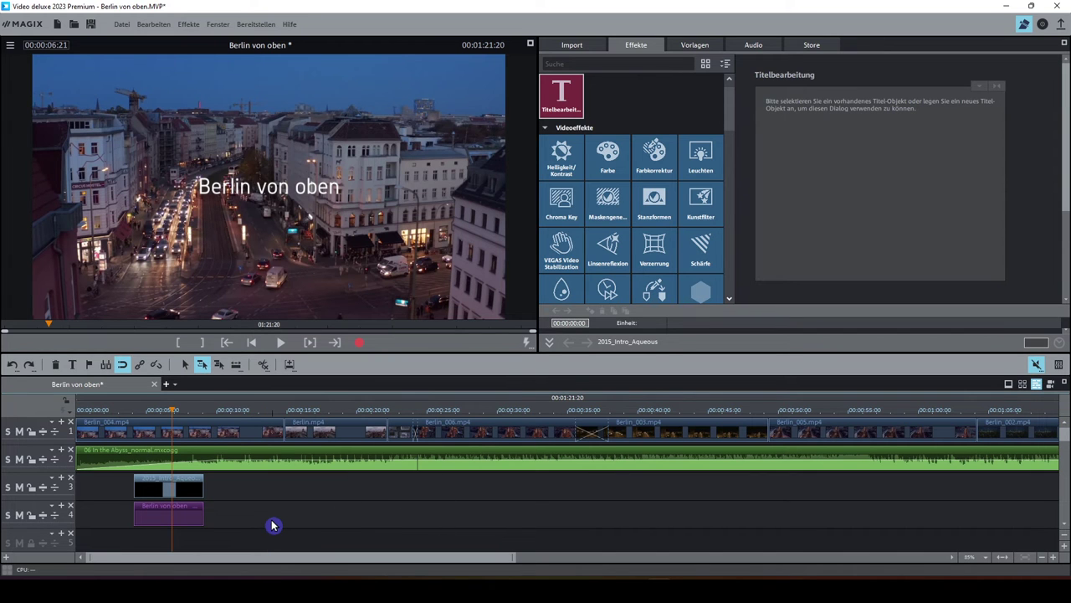
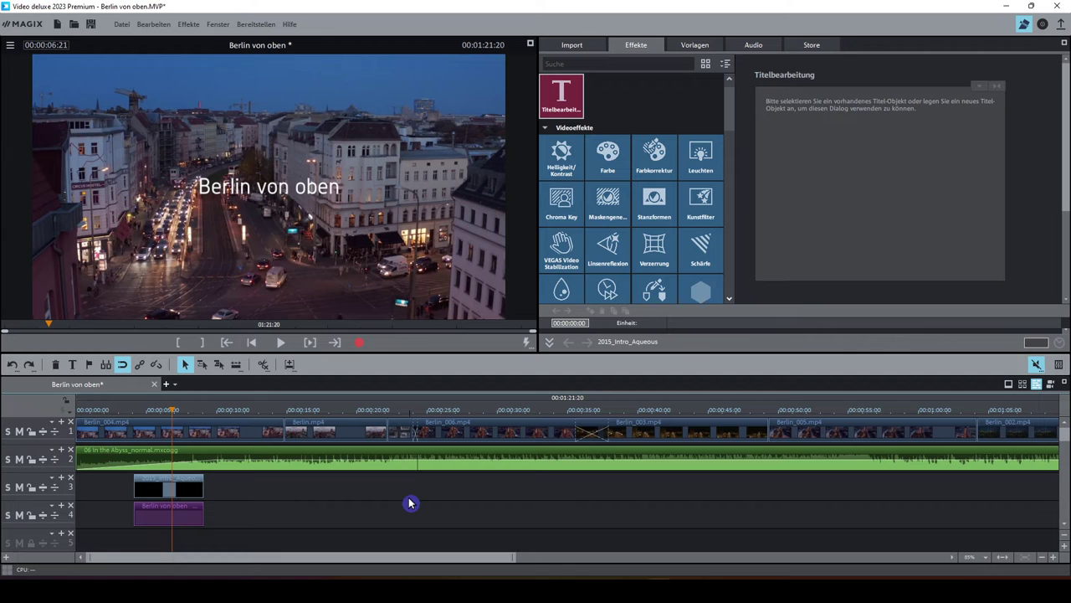
{"action": "left_click", "coordinate": [194, 490]}
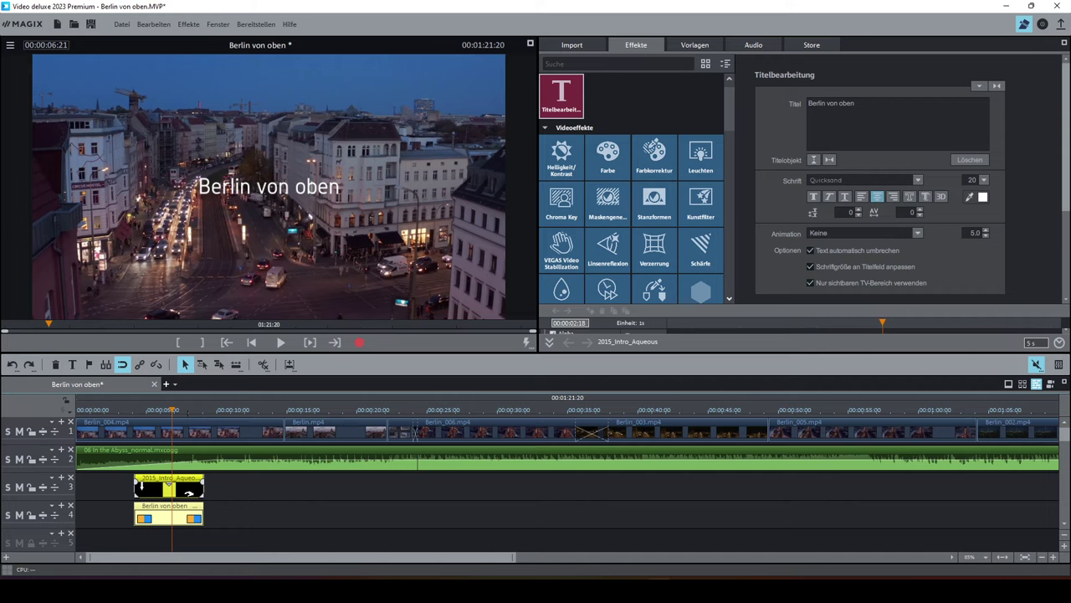
{"action": "left_click_drag", "start_coordinate": [189, 489], "coordinate": [353, 489]}
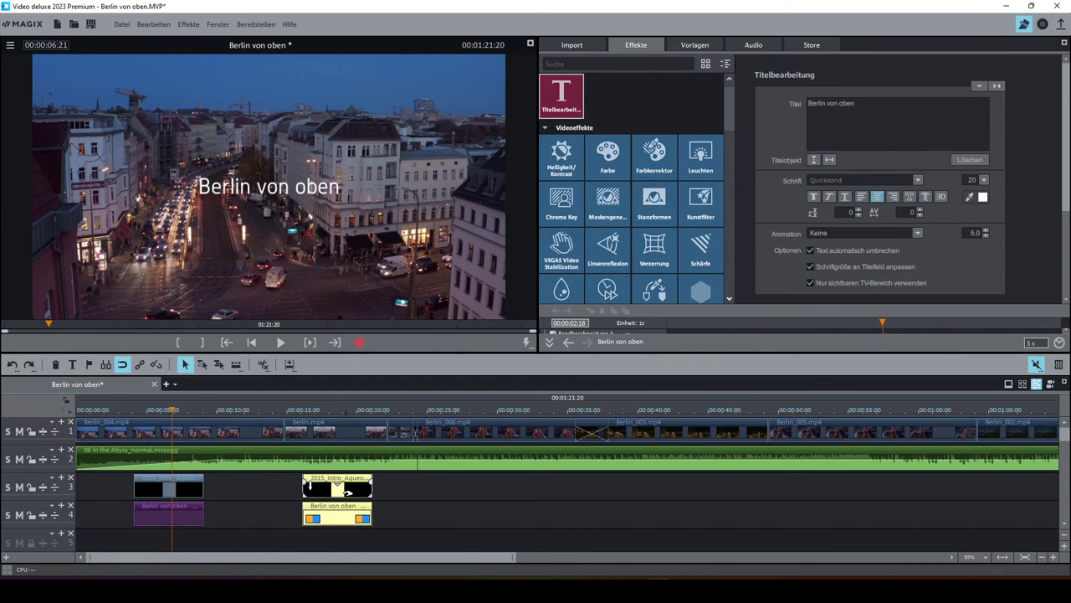
- Change the copied title's text to "Sommer 2022" and scrub through the film to 00:00:28:17
{"action": "left_click", "coordinate": [338, 508]}
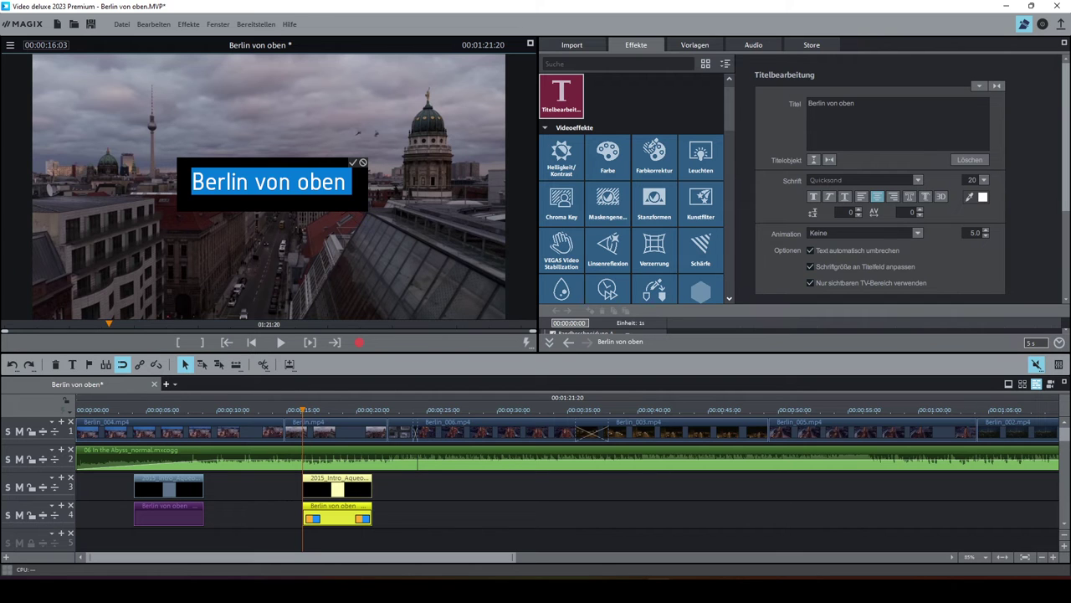
{"action": "type", "text": "Sommer 2022"}
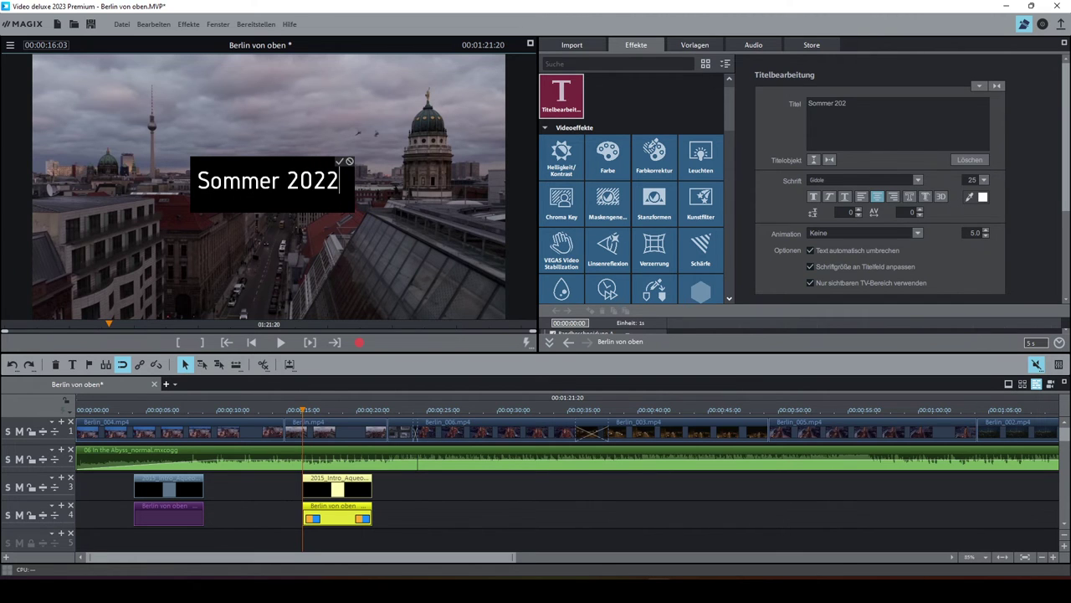
{"action": "left_click", "coordinate": [346, 165]}
{"action": "left_click_drag", "start_coordinate": [88, 412], "coordinate": [298, 445]}
{"action": "left_click_drag", "start_coordinate": [311, 449], "coordinate": [478, 490]}
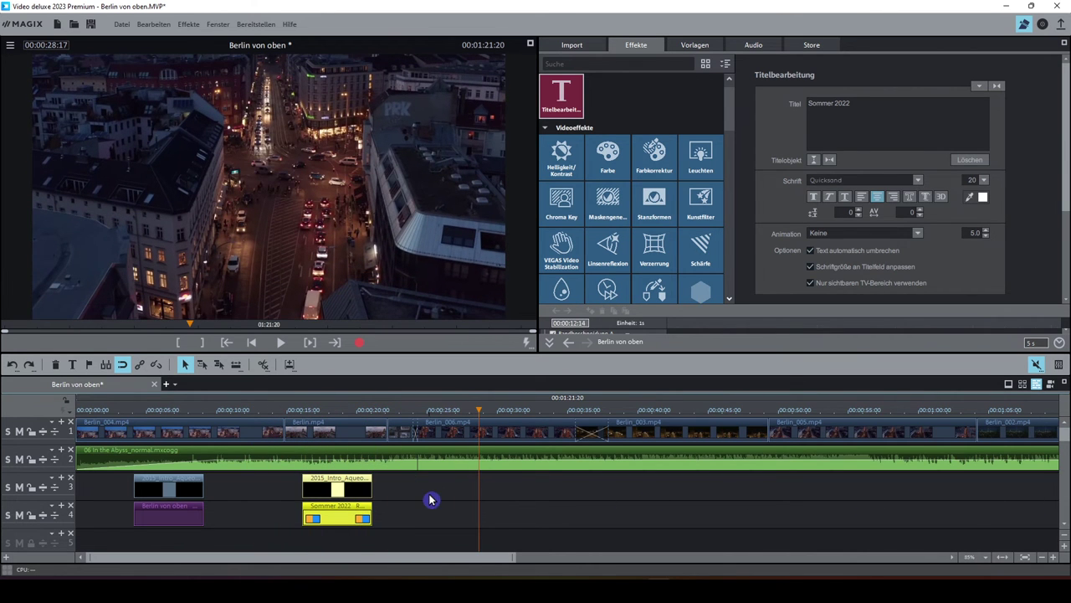
- Preview the Aqueous (Outro) title template and place it on track 3 at about 00:01:16, keeping its placeholder text
{"action": "scroll", "coordinate": [430, 497], "scroll_direction": "down", "scroll_amount": 2}
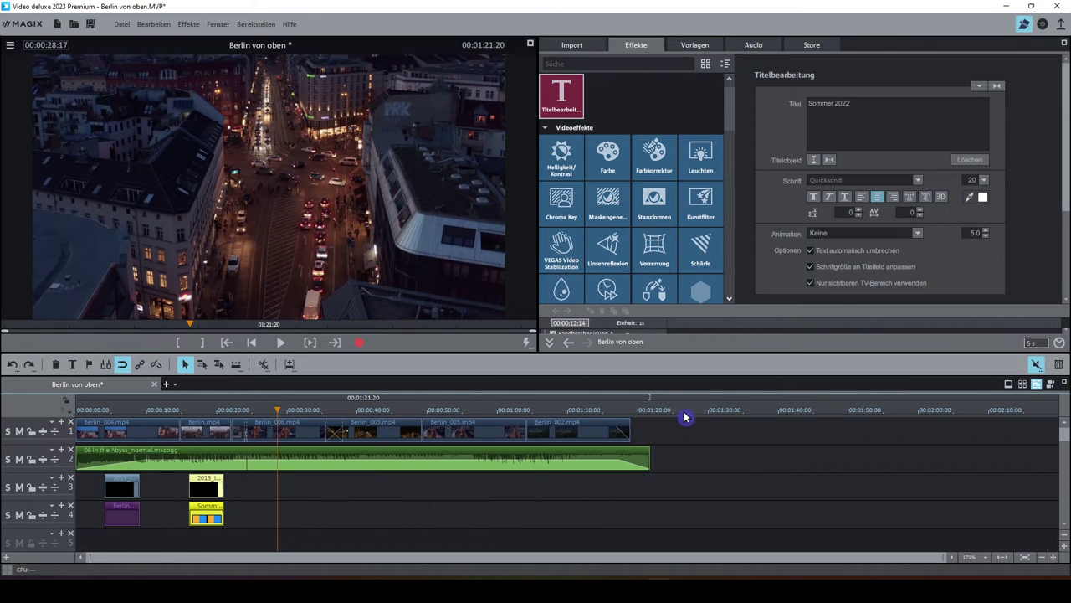
{"action": "left_click", "coordinate": [692, 48]}
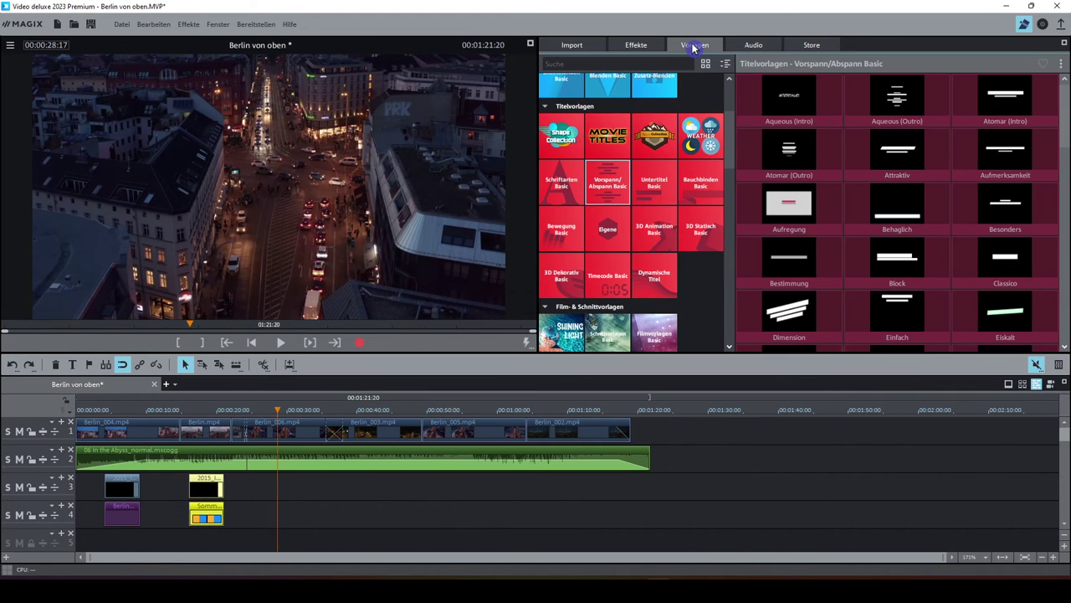
{"action": "left_click", "coordinate": [897, 98]}
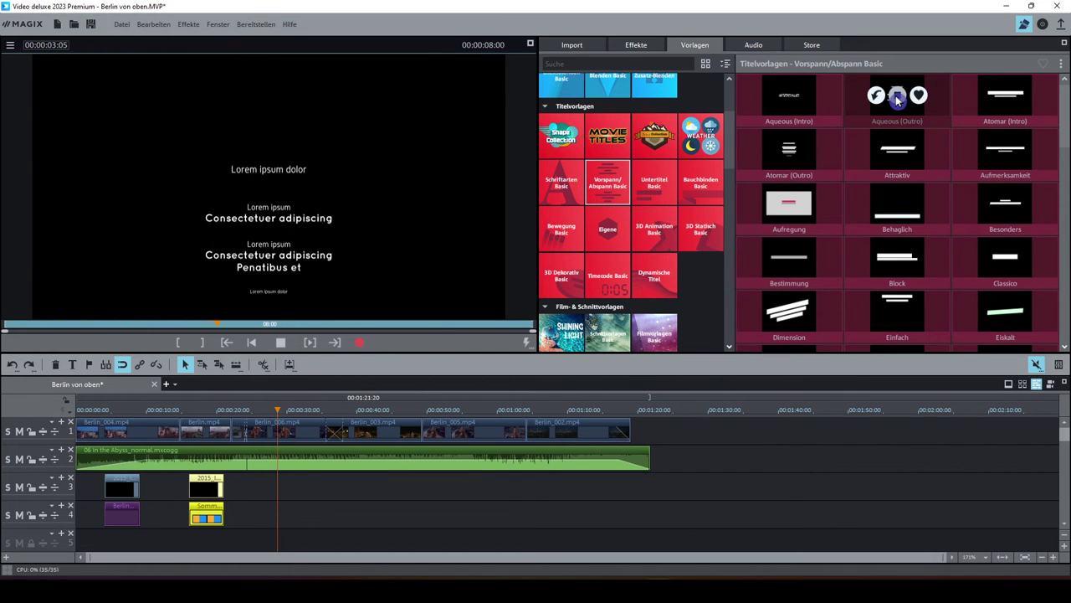
{"action": "left_click_drag", "start_coordinate": [908, 86], "coordinate": [657, 494]}
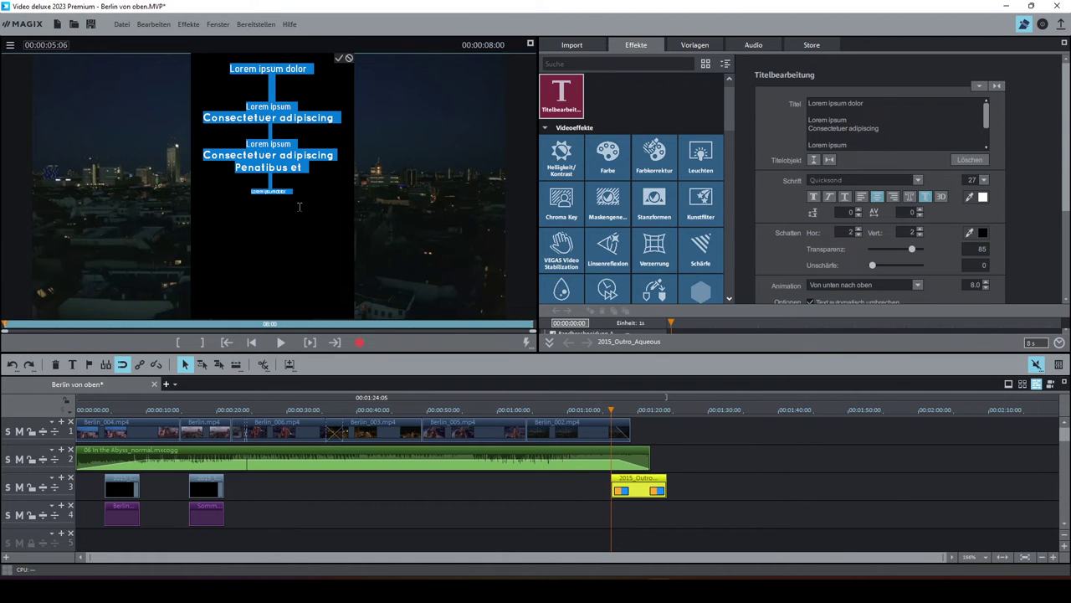
{"action": "left_click", "coordinate": [269, 214]}
{"action": "left_click", "coordinate": [338, 68]}
{"action": "left_click", "coordinate": [340, 58]}
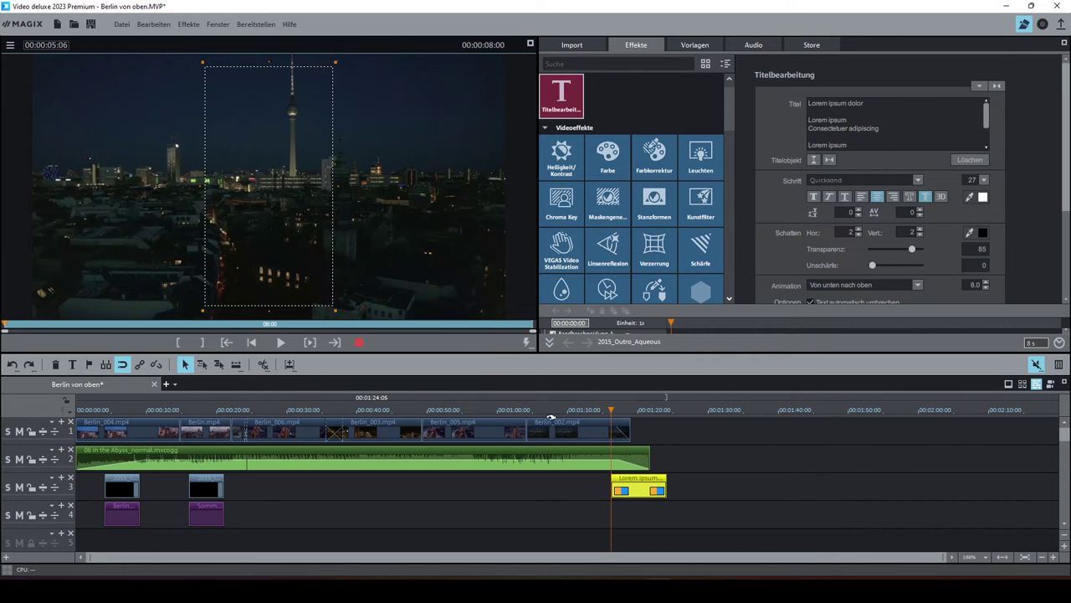
- Move the end credits on track 3 so they start right after the last clip, at about 00:01:19
{"action": "scroll", "coordinate": [596, 416], "scroll_direction": "up", "scroll_amount": 2}
{"action": "left_click", "coordinate": [599, 489]}
{"action": "left_click_drag", "start_coordinate": [599, 488], "coordinate": [675, 495]}
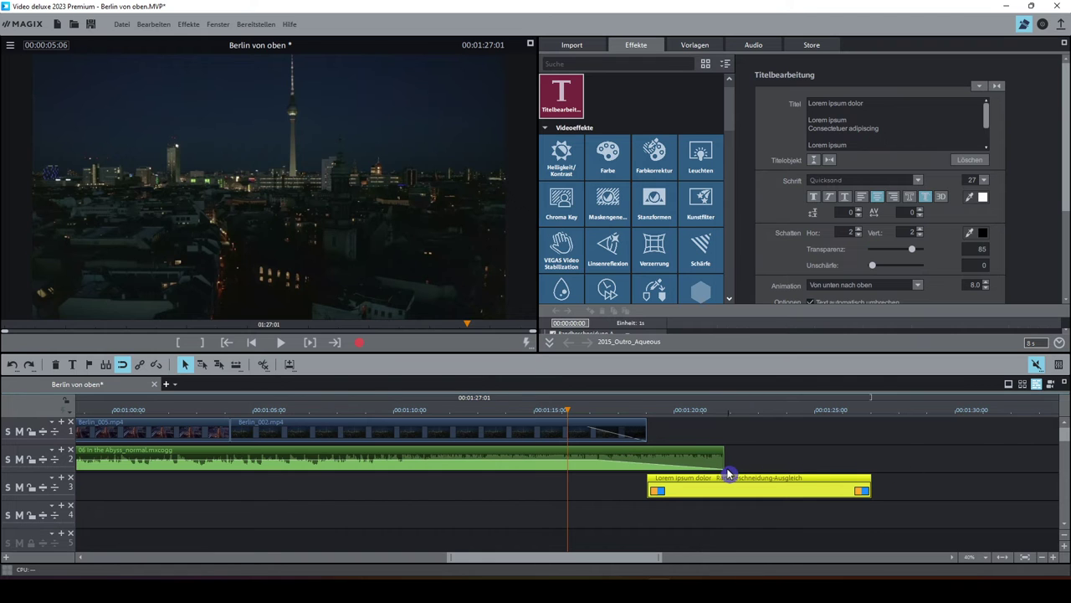
- Extend the music on track 2 to 00:01:28:09 and lengthen its fade-out to start at about 00:01:21
{"action": "left_click_drag", "start_coordinate": [720, 467], "coordinate": [908, 471]}
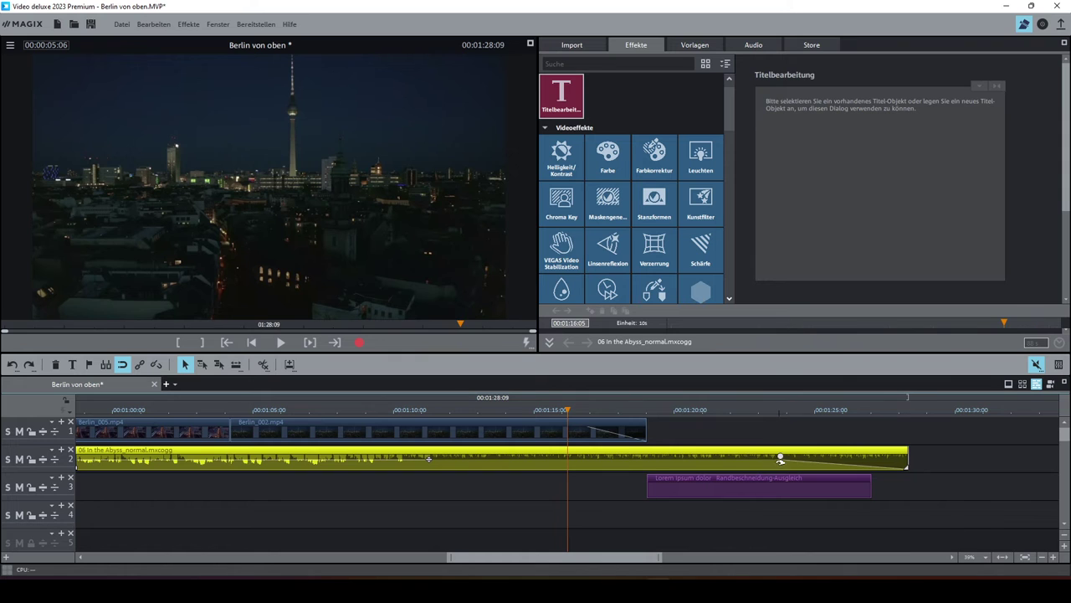
{"action": "left_click_drag", "start_coordinate": [779, 456], "coordinate": [721, 457]}
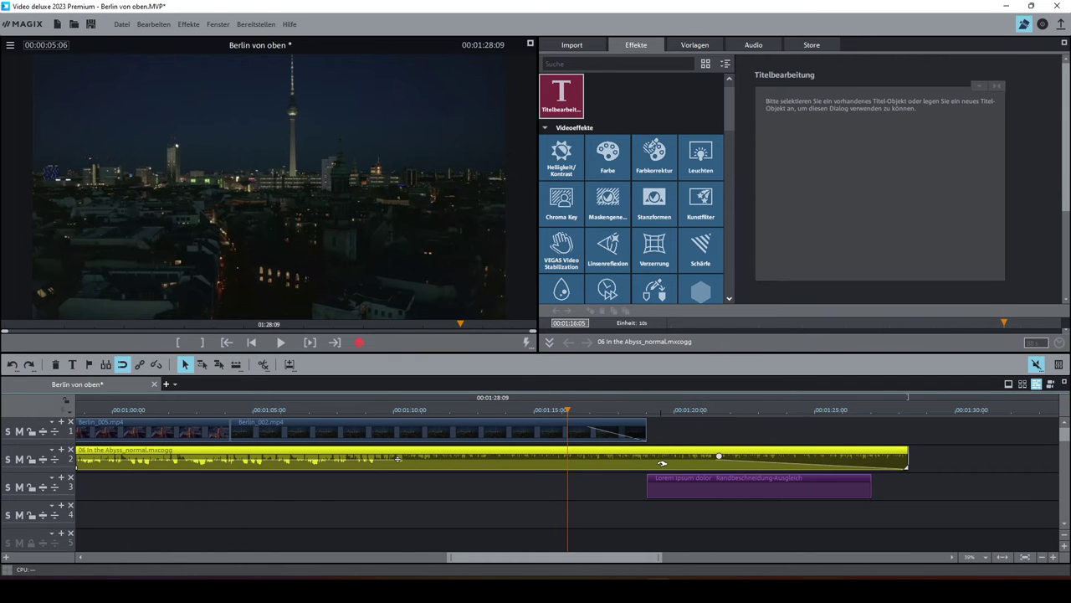
{"action": "mouse_move", "coordinate": [718, 456]}
{"action": "left_mouse_down"}
{"action": "mouse_move", "coordinate": [686, 456]}
{"action": "mouse_move", "coordinate": [703, 457]}
{"action": "left_mouse_up"}
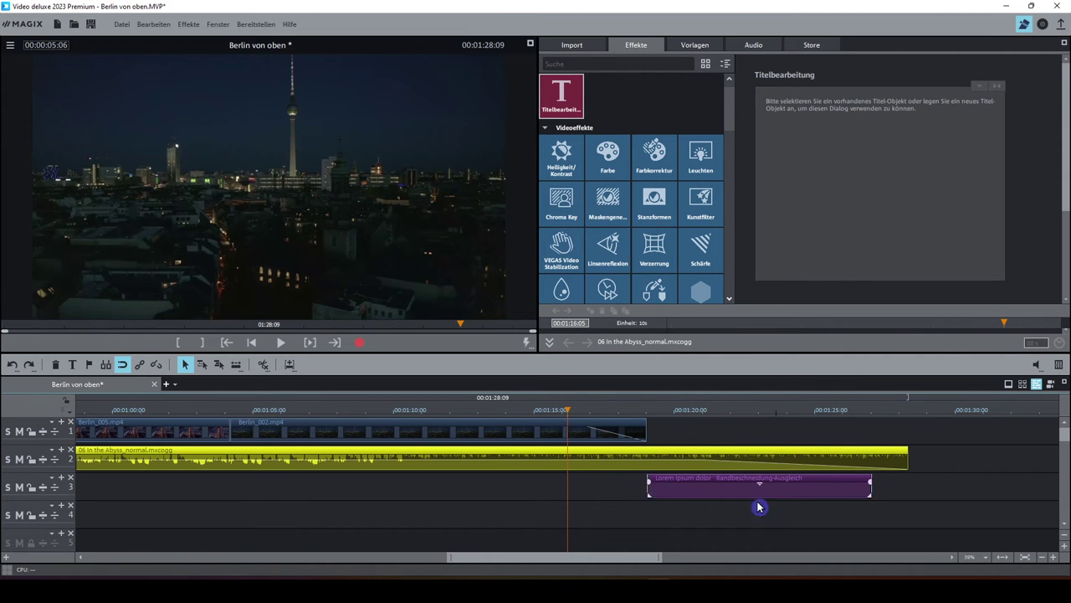
- Play the film's ending from 00:01:16:05 through the end credits and save the project
{"action": "key", "text": "space"}
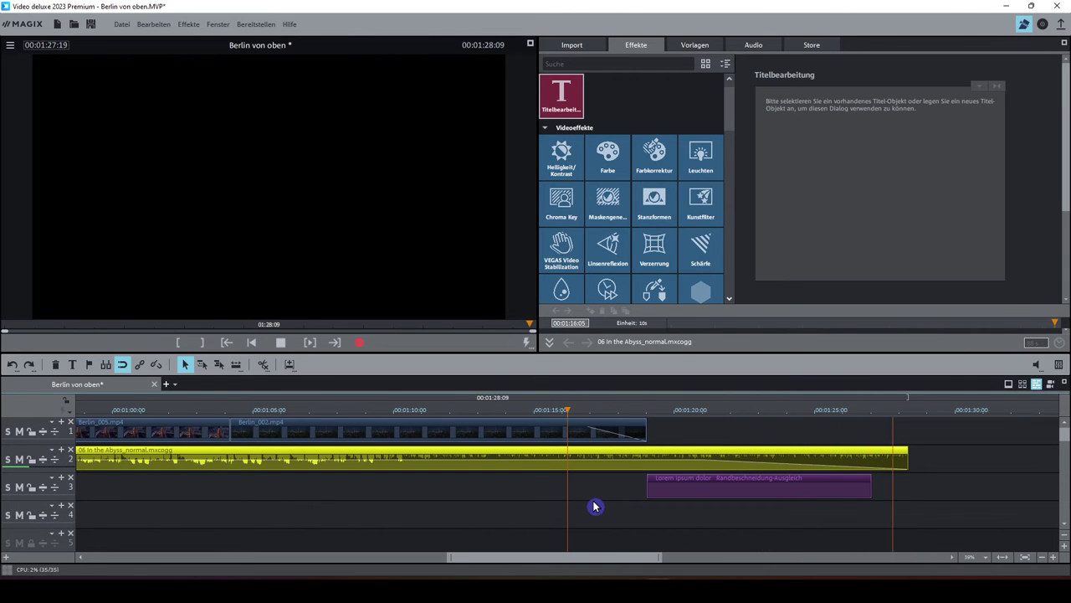
{"action": "key", "text": "space"}
{"action": "left_click", "coordinate": [795, 495]}
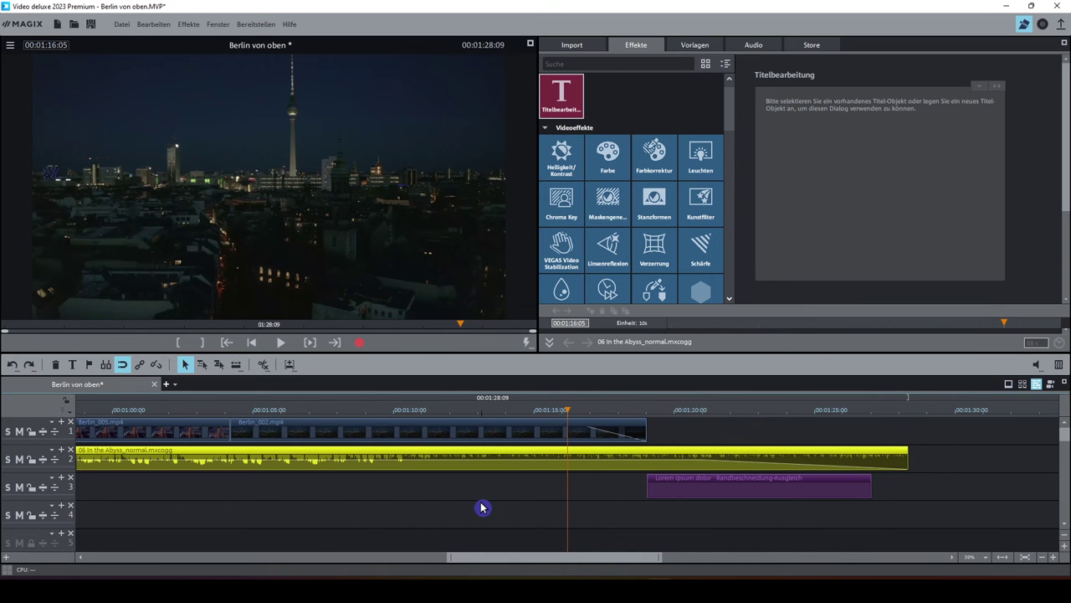
{"action": "scroll", "coordinate": [944, 448], "scroll_direction": "down", "scroll_amount": 3}
{"action": "key", "text": "ctrl+s"}
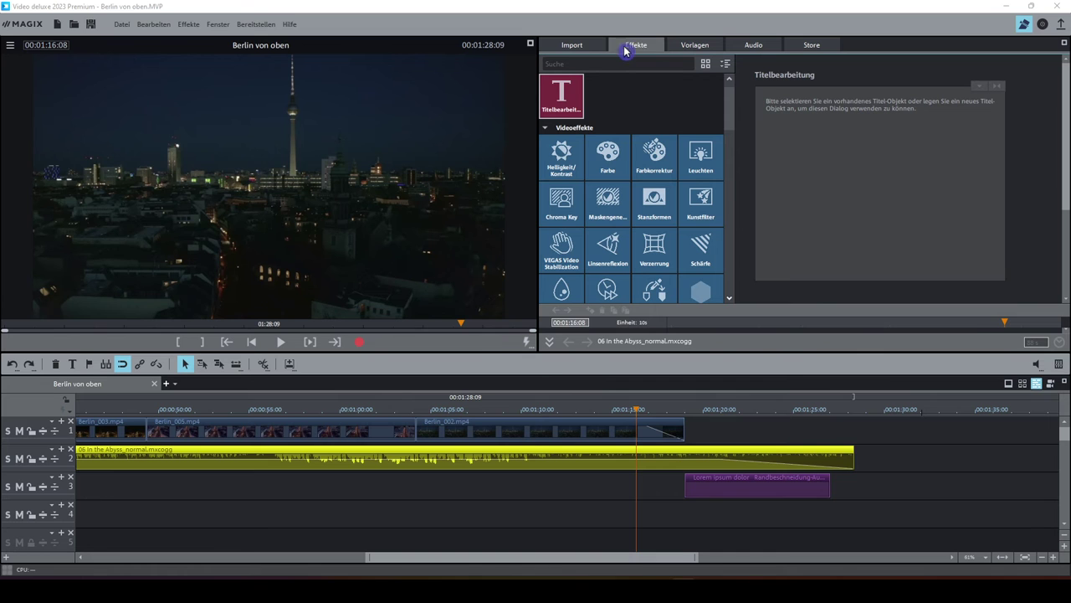
- Mark the transition template categories Blenden Basic, Stripe Collection, Zoom Collection and Effektblenden Basic as favourites
{"action": "left_click", "coordinate": [708, 49]}
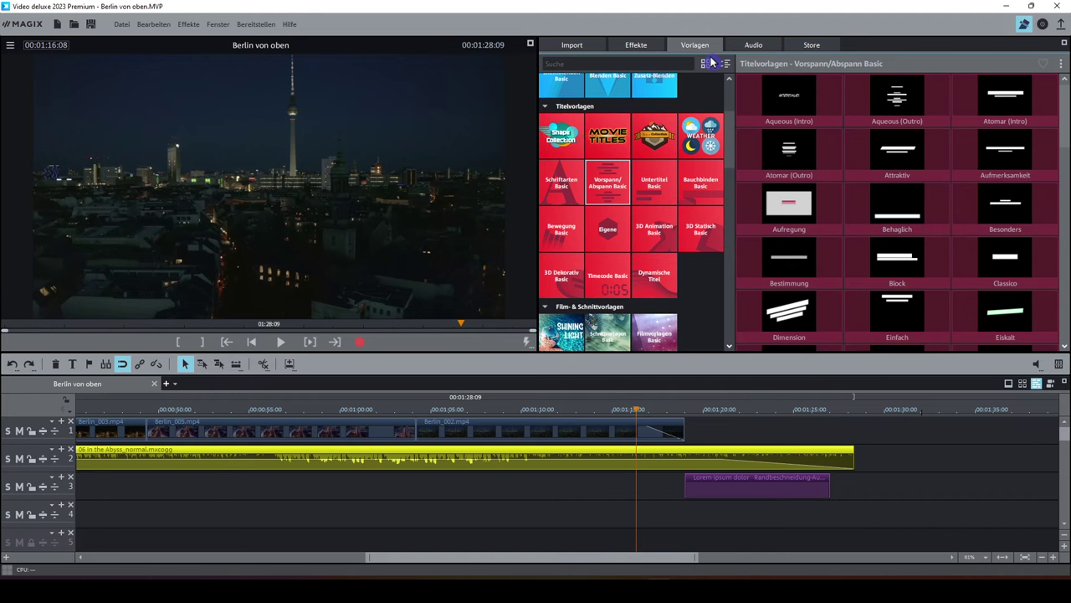
{"action": "left_click", "coordinate": [749, 48]}
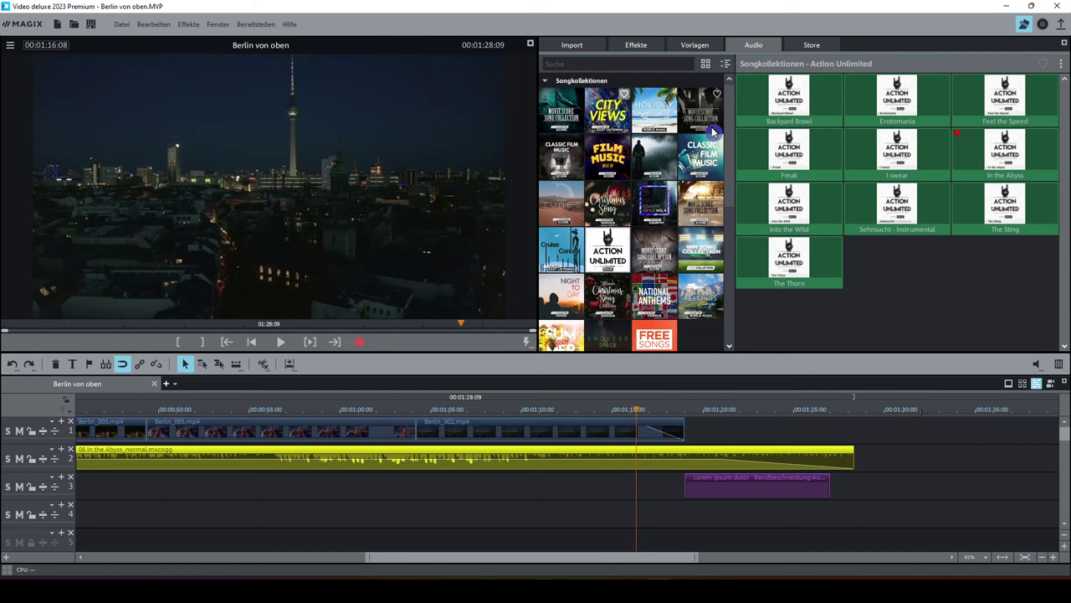
{"action": "left_click", "coordinate": [687, 47]}
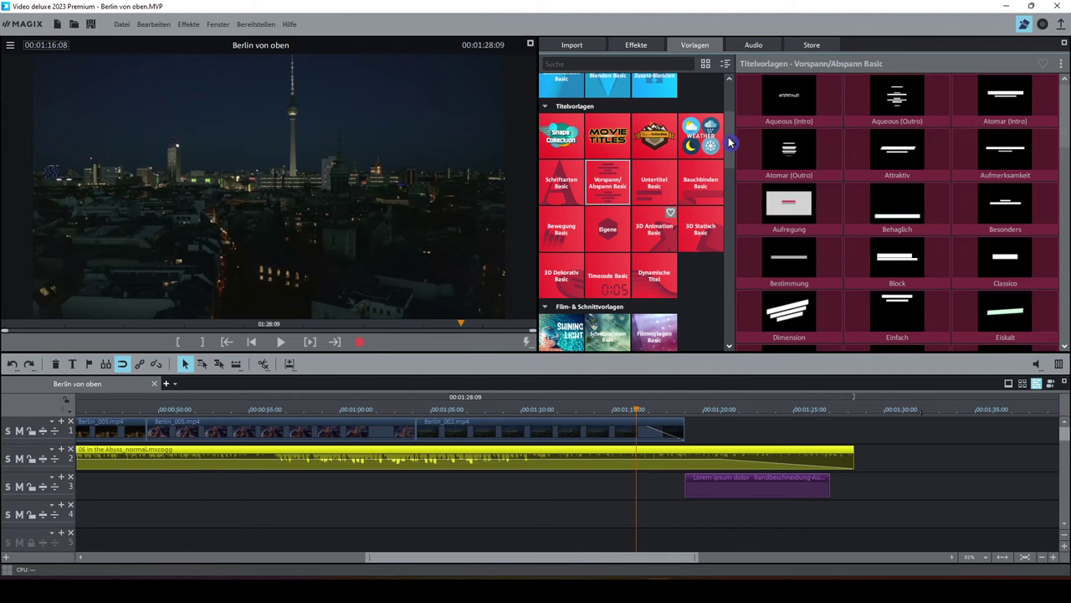
{"action": "scroll", "coordinate": [728, 142], "scroll_direction": "up", "scroll_amount": 3}
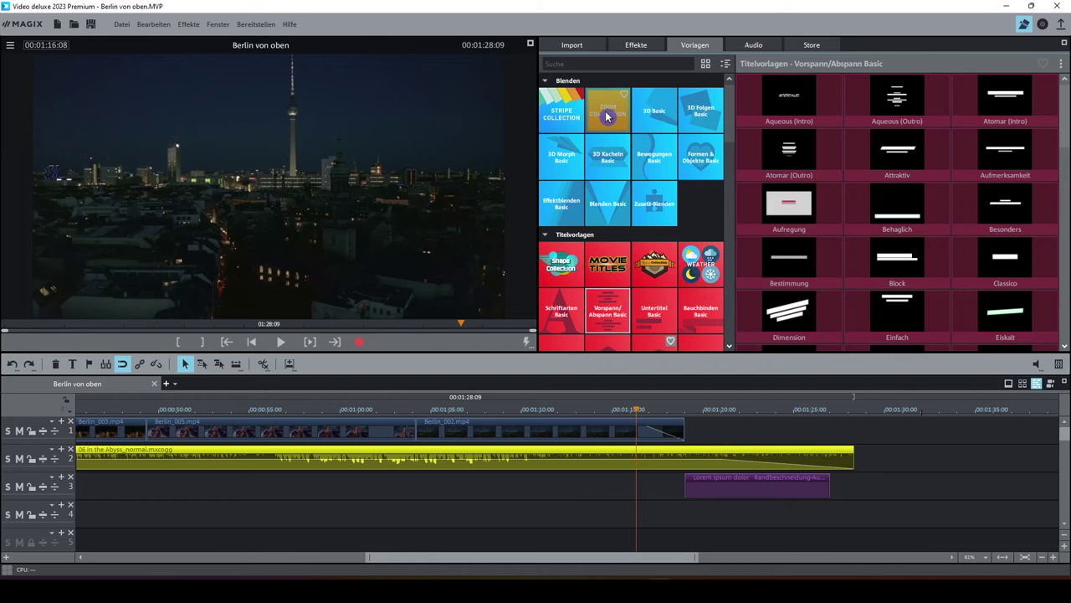
{"action": "left_click", "coordinate": [624, 188]}
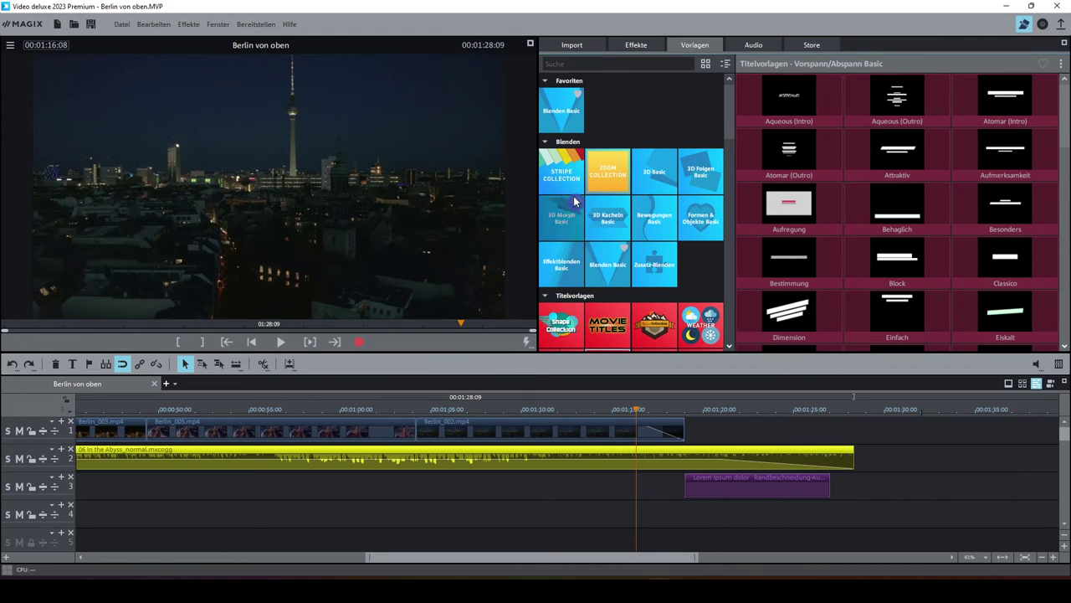
{"action": "left_click", "coordinate": [579, 159]}
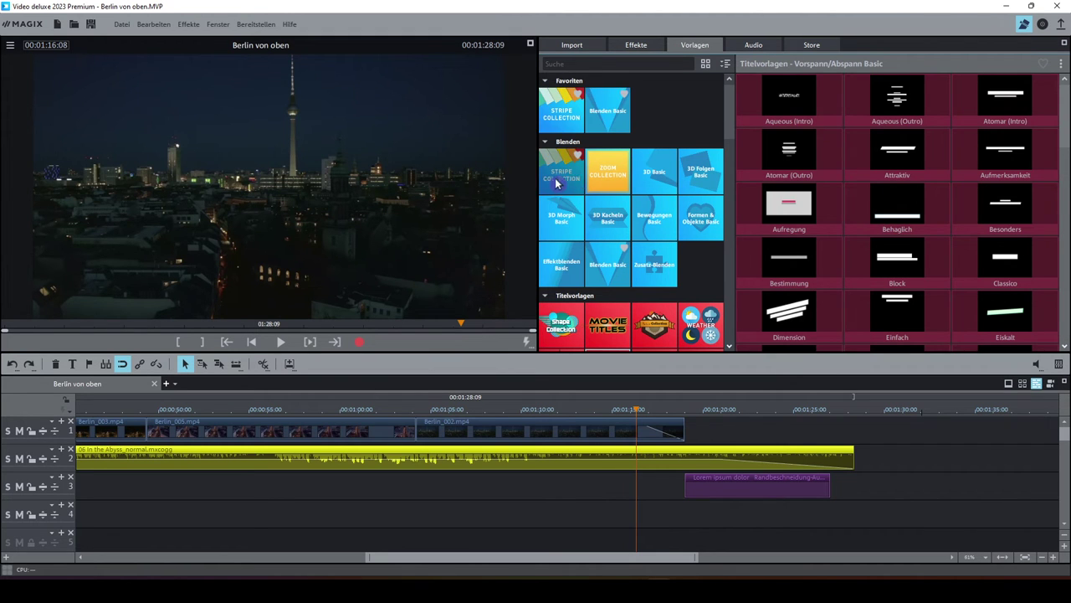
{"action": "left_click", "coordinate": [624, 158]}
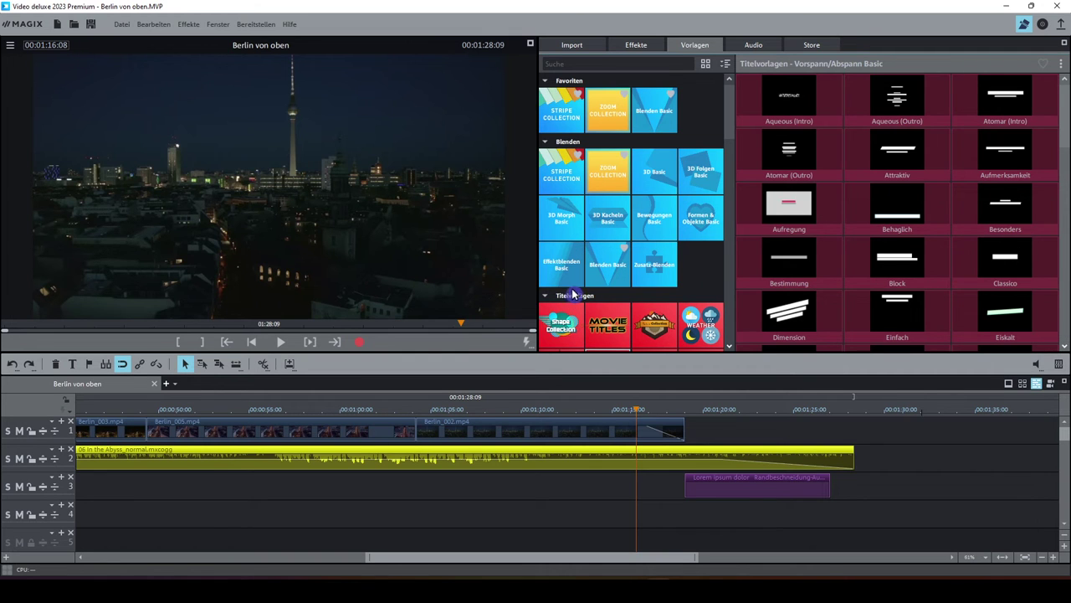
{"action": "left_click", "coordinate": [576, 250]}
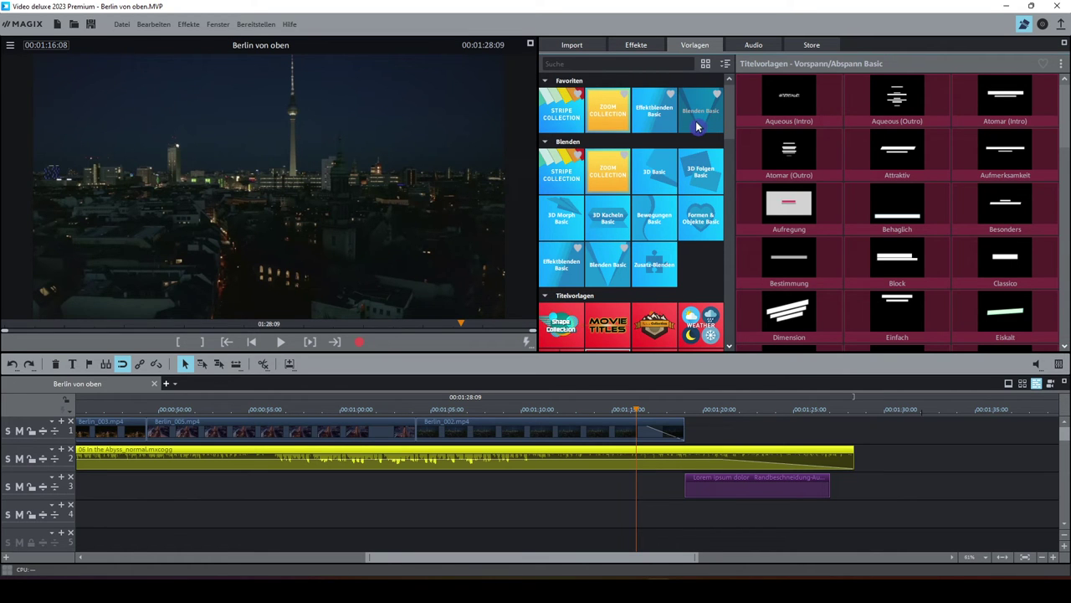
- Collapse all template categories except Favoriten and switch the category display to a list
{"action": "left_click", "coordinate": [726, 65]}
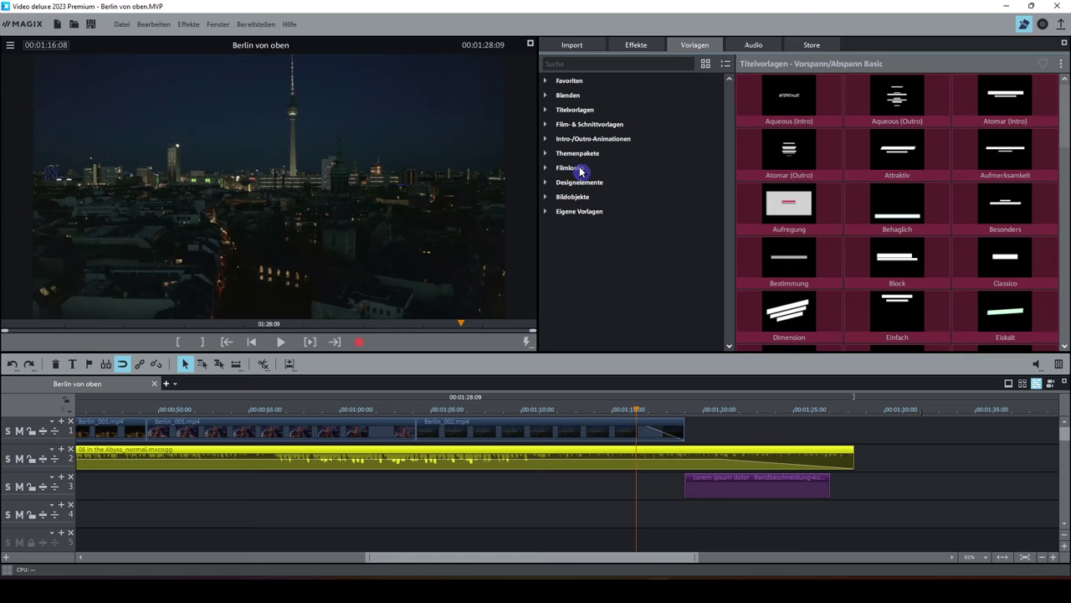
{"action": "left_click", "coordinate": [546, 83]}
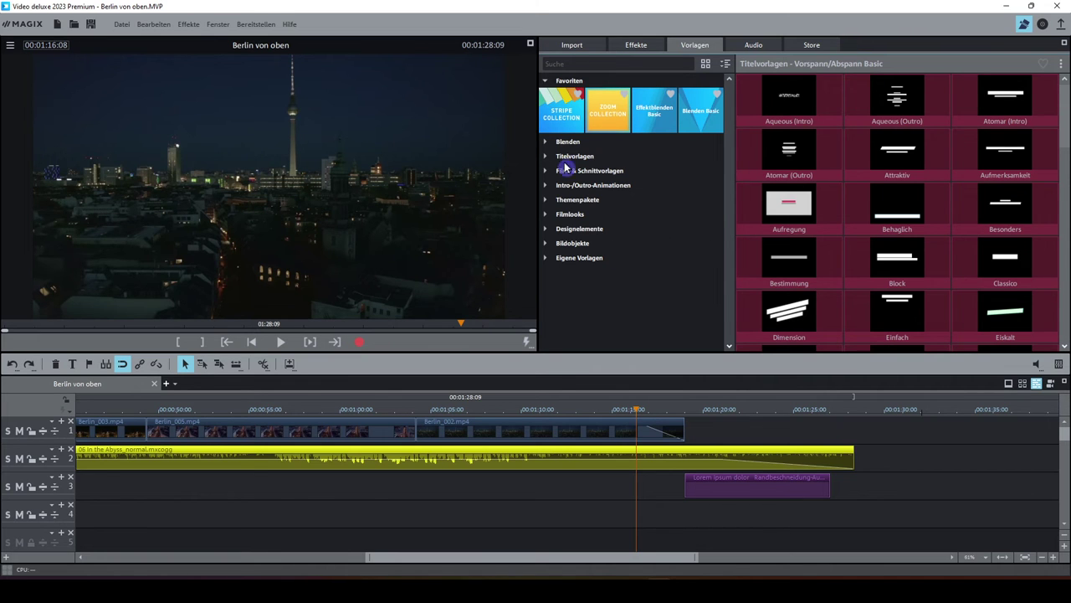
{"action": "left_click", "coordinate": [546, 143]}
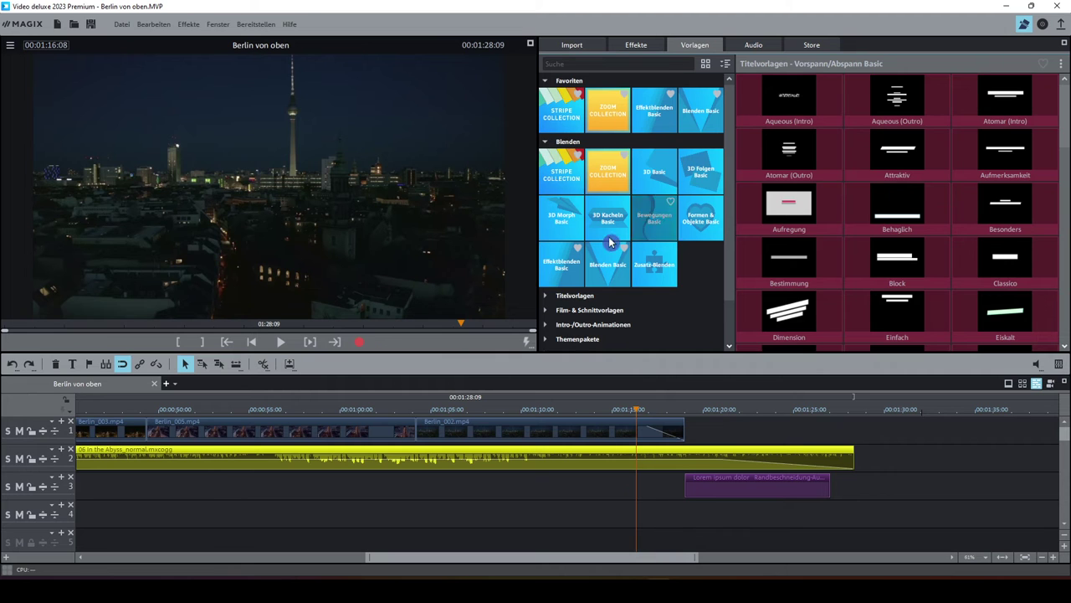
{"action": "left_click", "coordinate": [549, 143]}
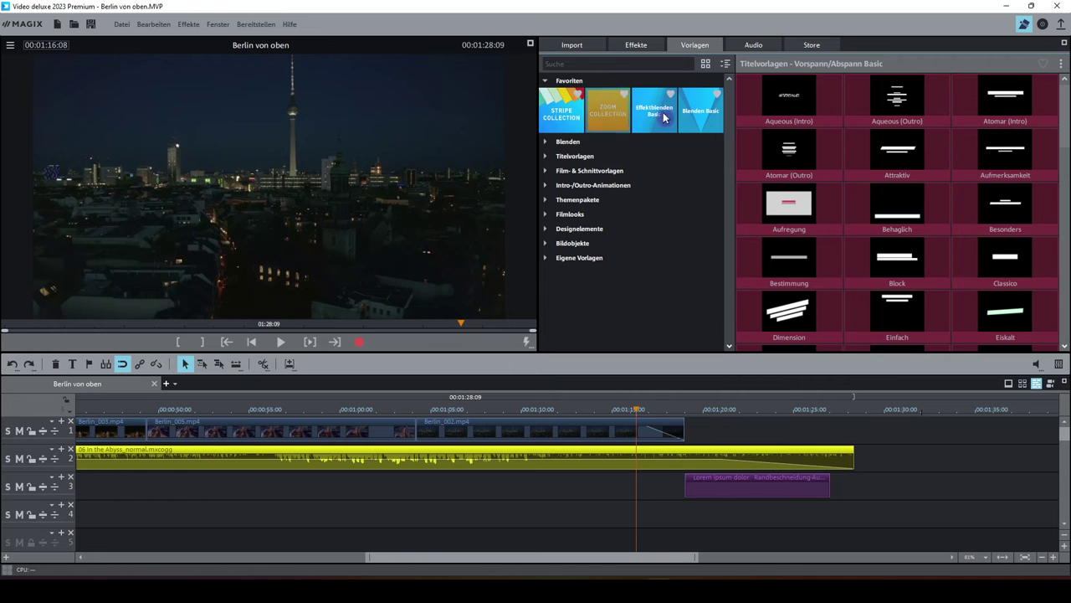
{"action": "left_click", "coordinate": [706, 65]}
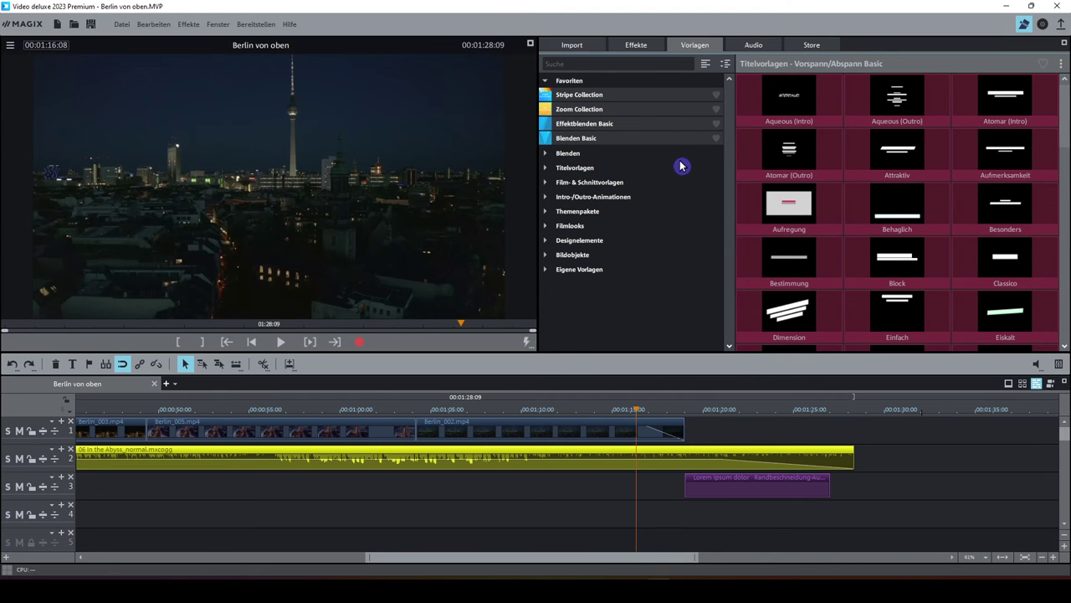
- Search the templates for "bes" and clear the search text
{"action": "left_click", "coordinate": [555, 64]}
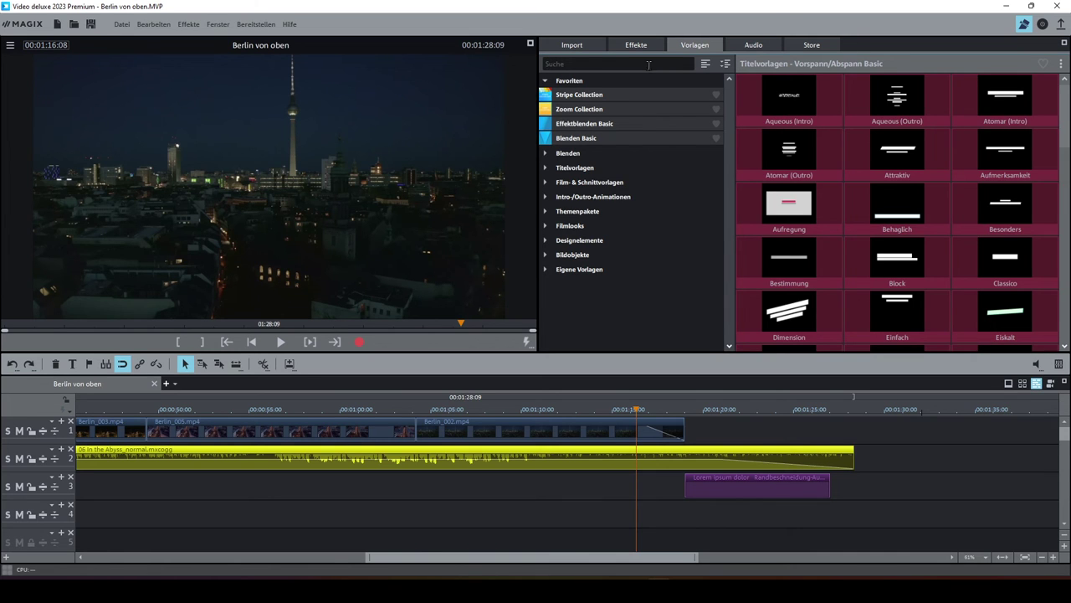
{"action": "left_click", "coordinate": [615, 95]}
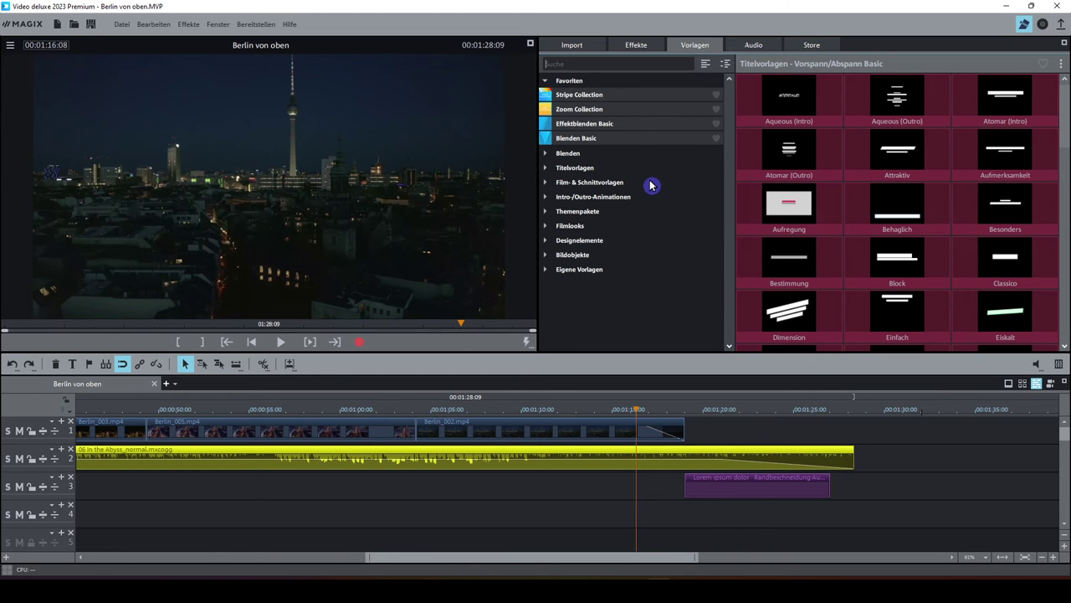
{"action": "type", "text": "bas"}
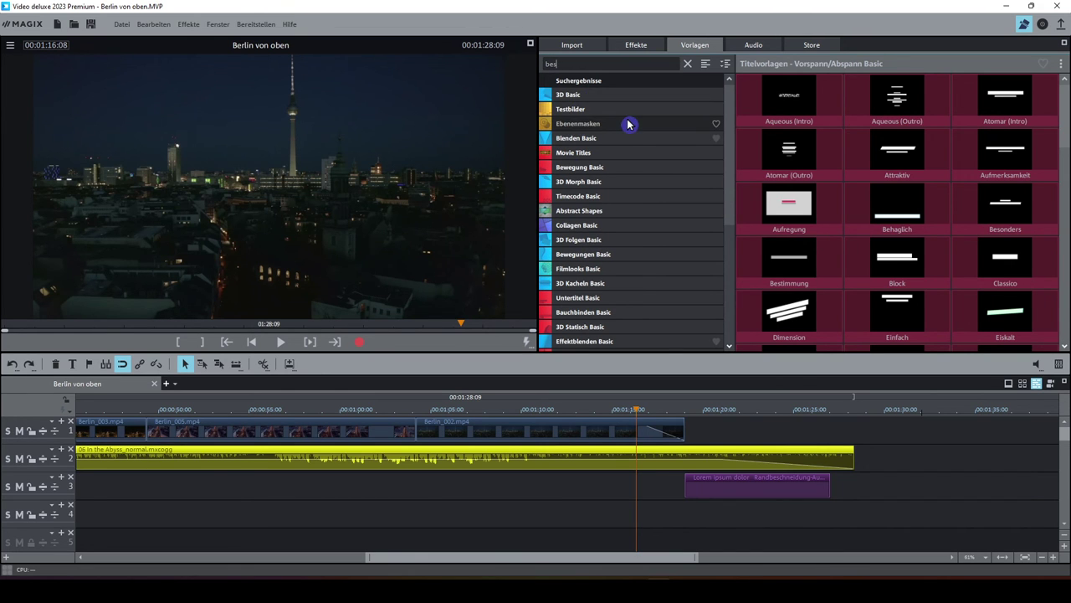
{"action": "left_click", "coordinate": [611, 66]}
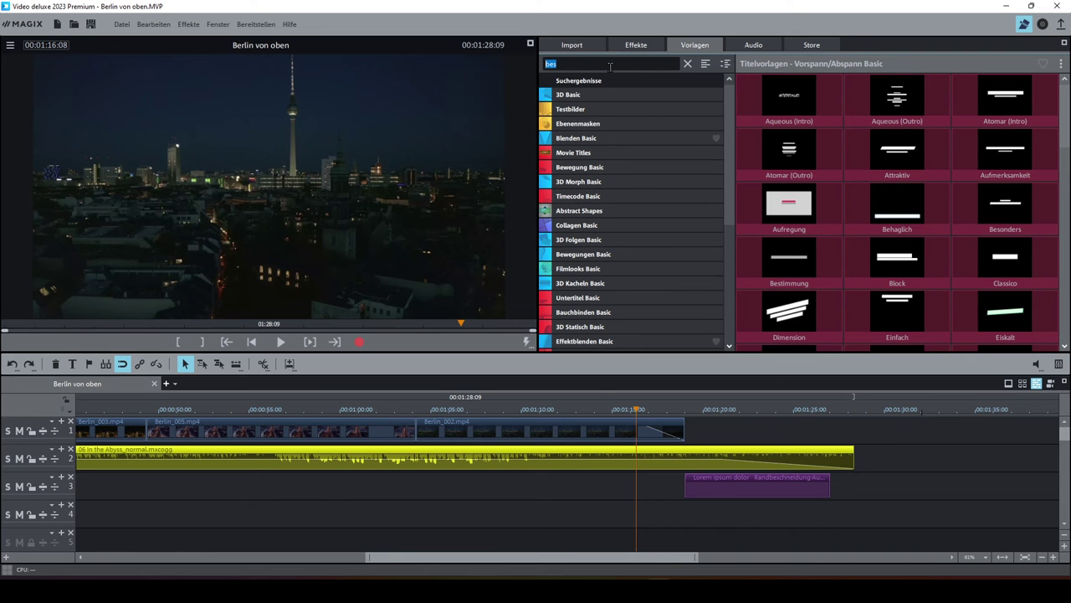
{"action": "key", "text": "BackSpace"}
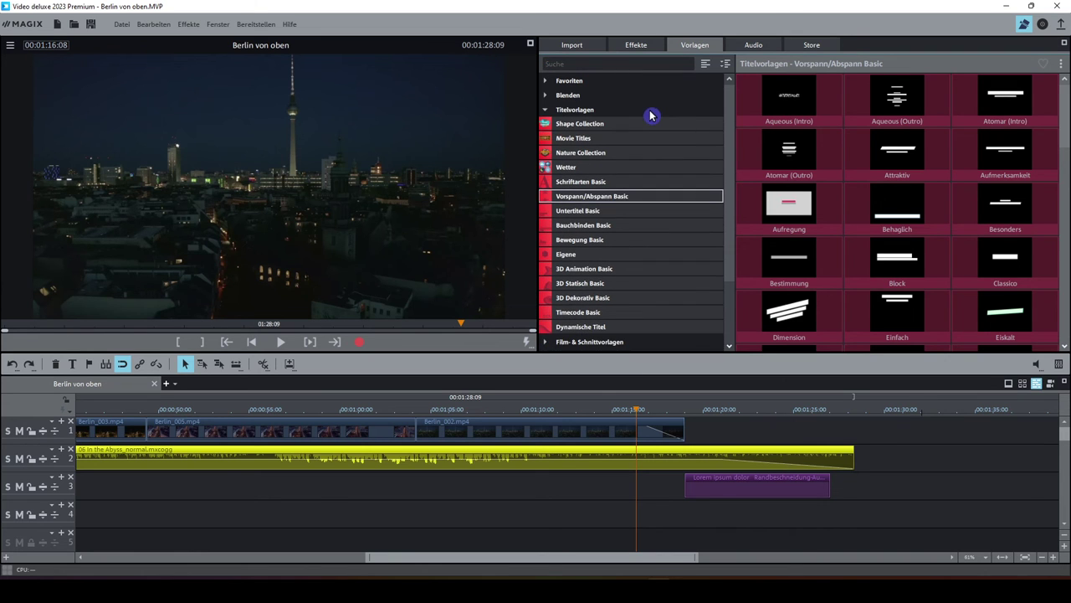
- Display the effects as a list and mark Helligkeit/Kontrast, Farbe and Farbkorrektur as favourites
{"action": "left_click", "coordinate": [637, 46]}
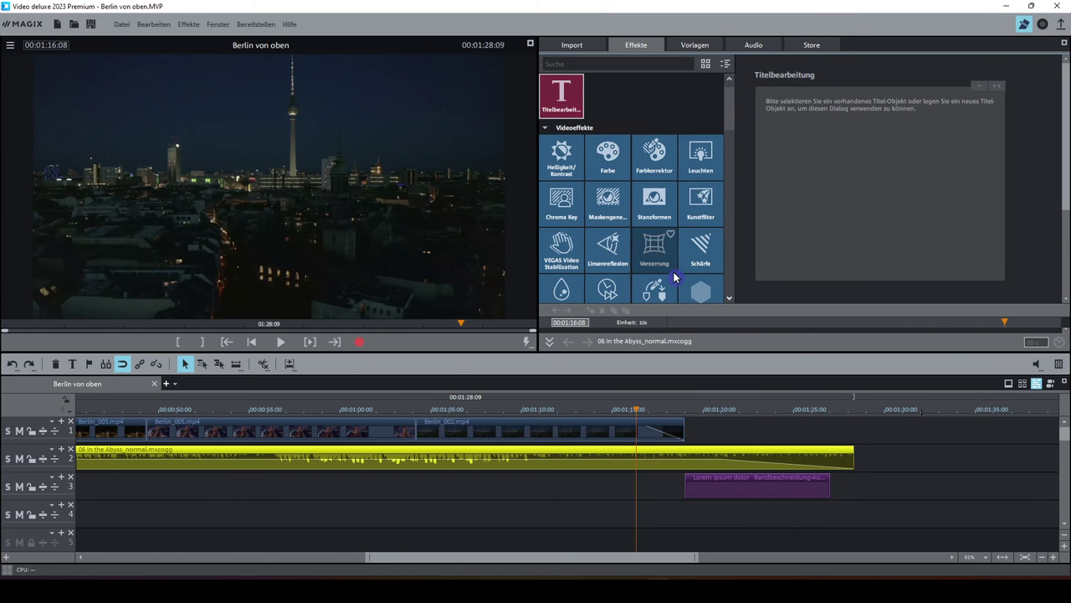
{"action": "left_click", "coordinate": [706, 65]}
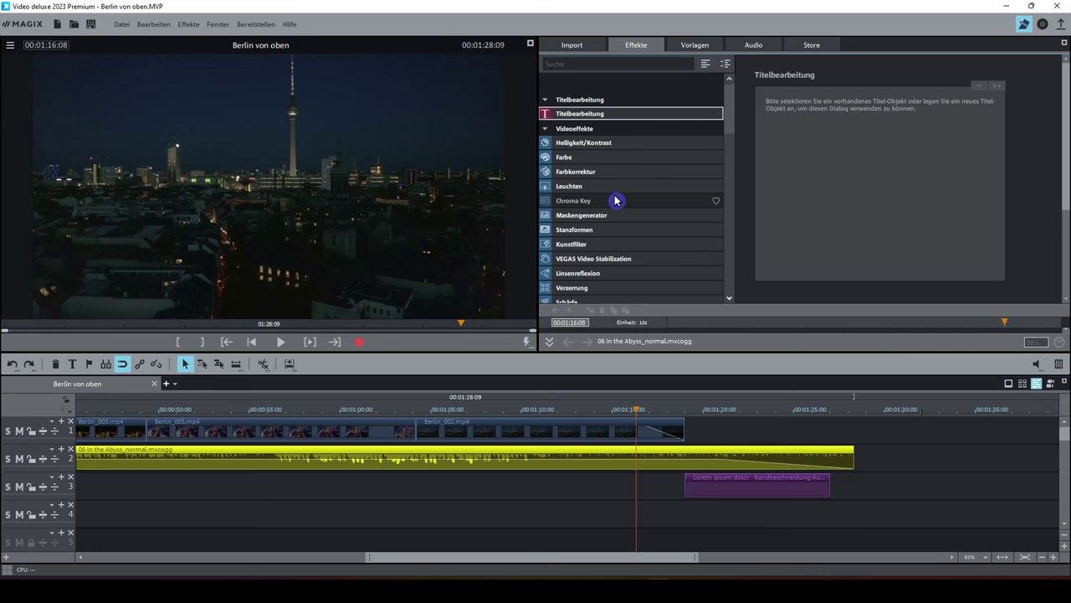
{"action": "mouse_move", "coordinate": [729, 121]}
{"action": "left_mouse_down"}
{"action": "mouse_move", "coordinate": [734, 234]}
{"action": "mouse_move", "coordinate": [726, 106]}
{"action": "left_mouse_up"}
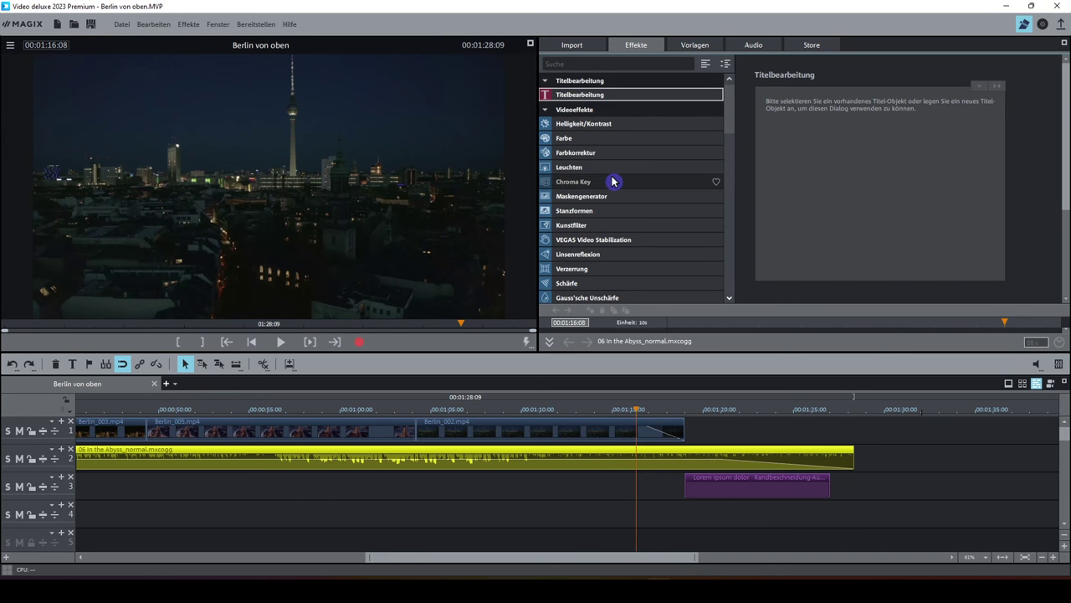
{"action": "left_click", "coordinate": [716, 126]}
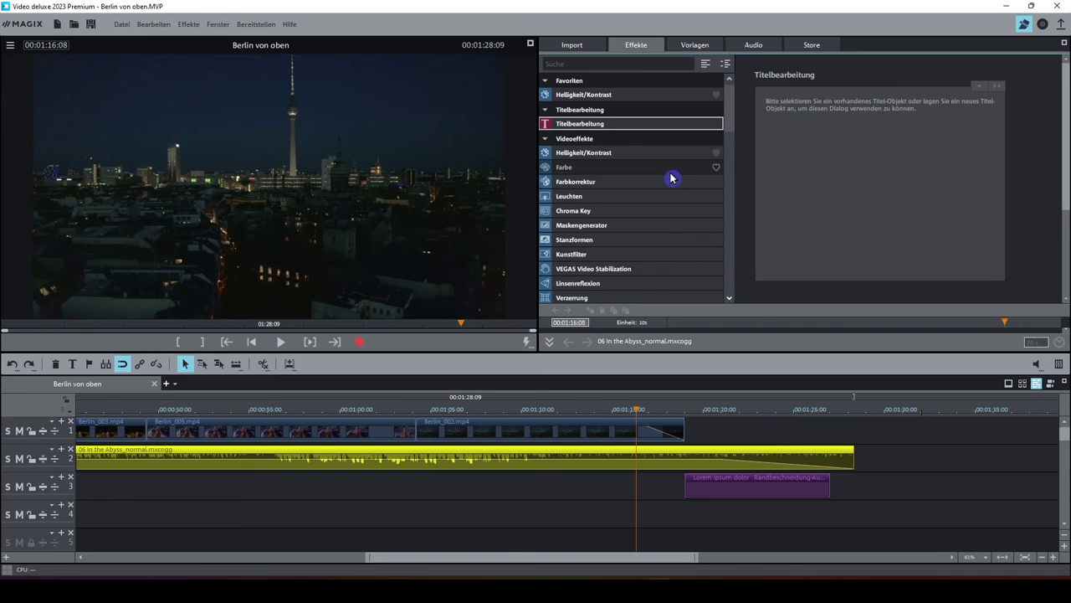
{"action": "left_click", "coordinate": [716, 166]}
{"action": "left_click", "coordinate": [716, 196]}
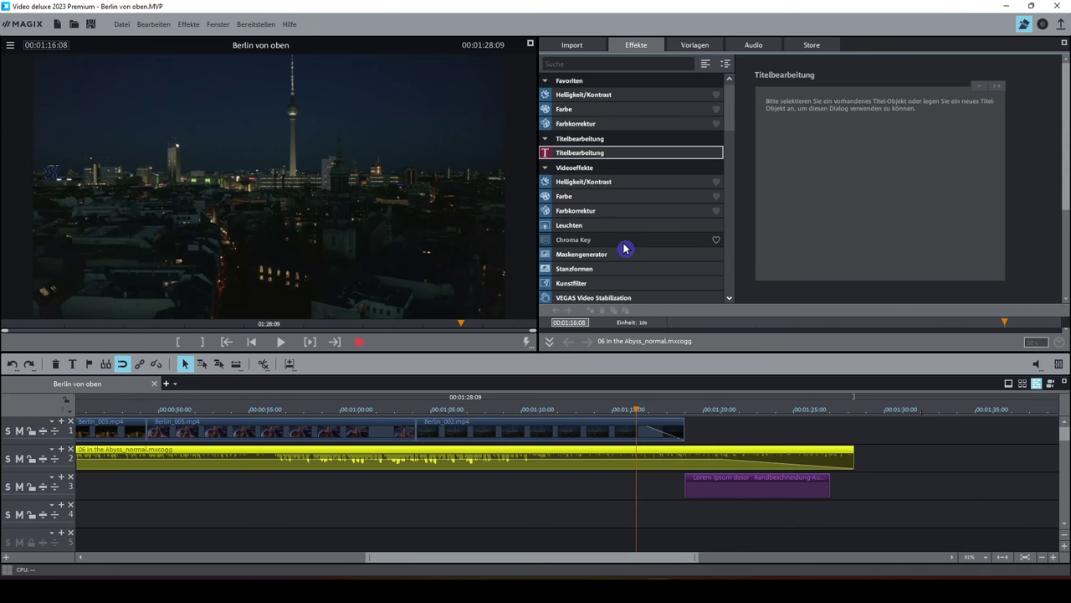
- Mark the effects Chroma Key, VEGAS Video Stabilization, Geschwindigkeit and Größe/Position/Rotation as favourites
{"action": "left_click", "coordinate": [716, 242]}
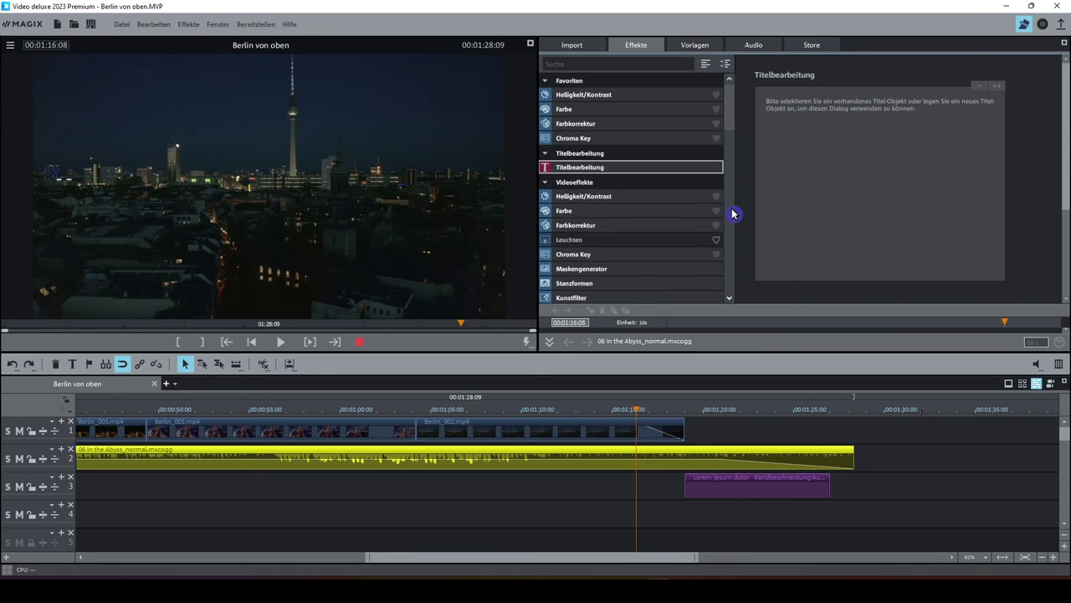
{"action": "left_click_drag", "start_coordinate": [729, 124], "coordinate": [729, 148]}
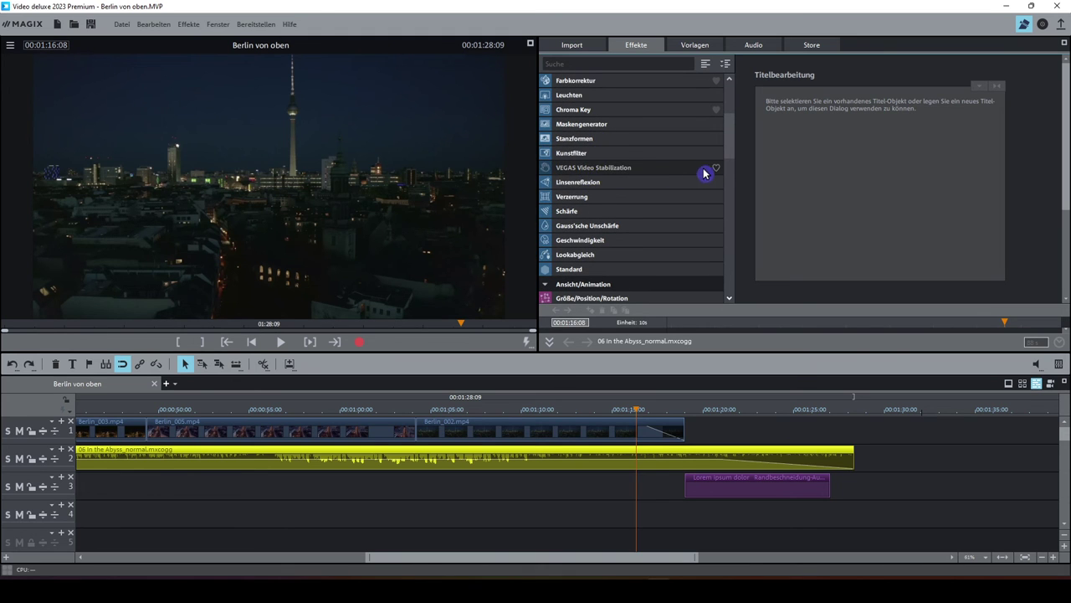
{"action": "left_click_drag", "start_coordinate": [729, 155], "coordinate": [728, 166]}
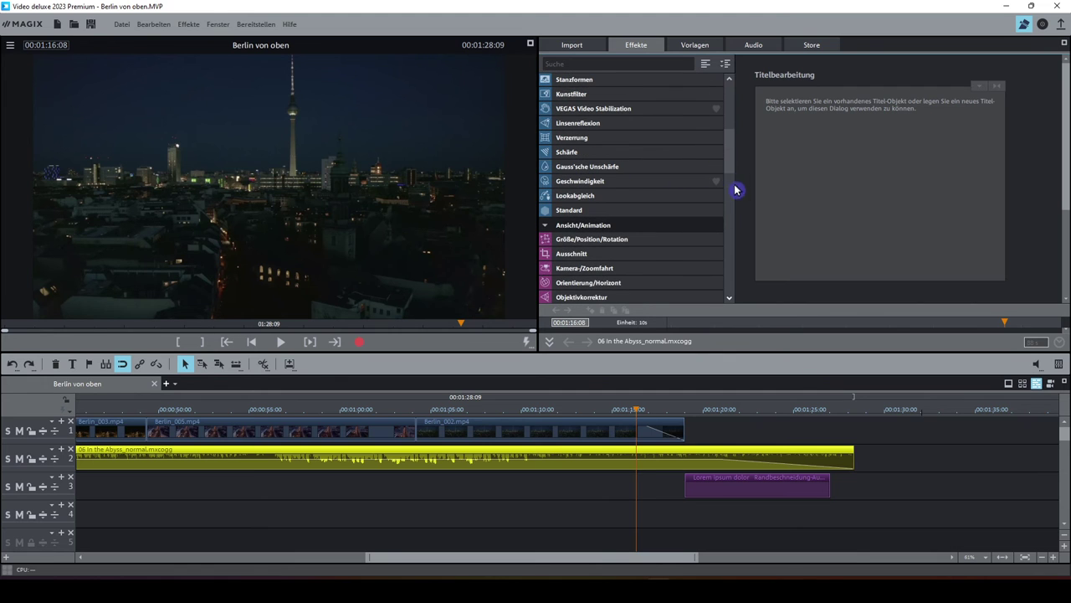
{"action": "left_click_drag", "start_coordinate": [731, 139], "coordinate": [730, 164]}
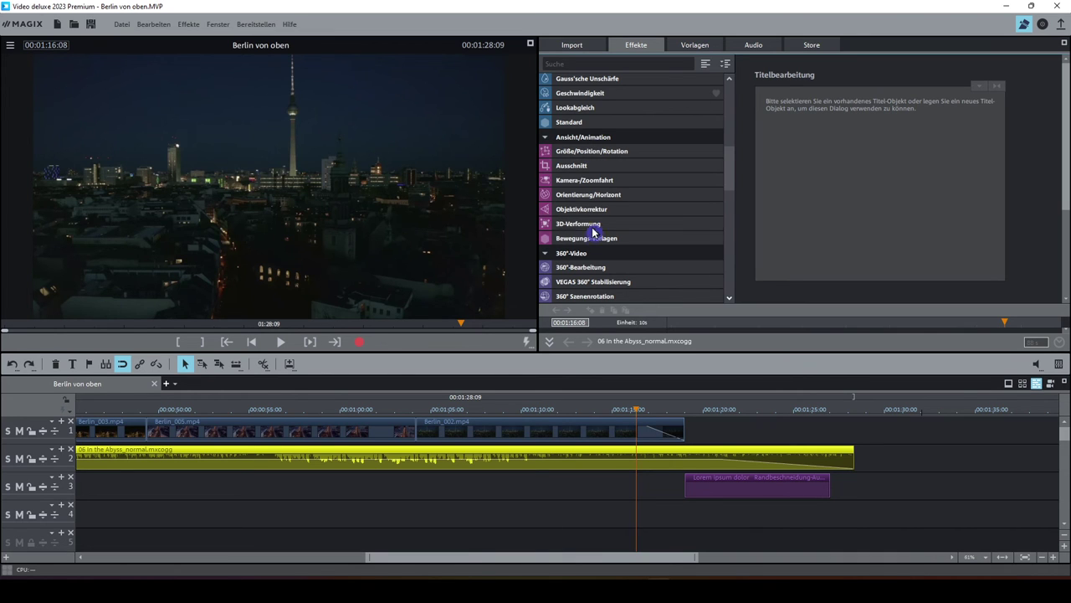
{"action": "left_click", "coordinate": [716, 151]}
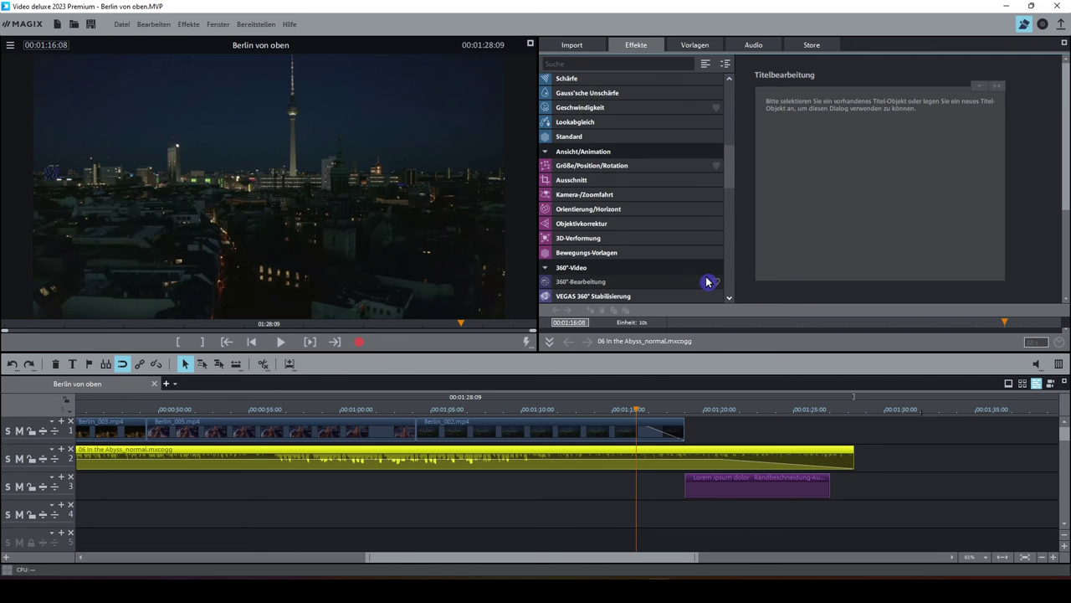
{"action": "left_click_drag", "start_coordinate": [729, 169], "coordinate": [728, 95]}
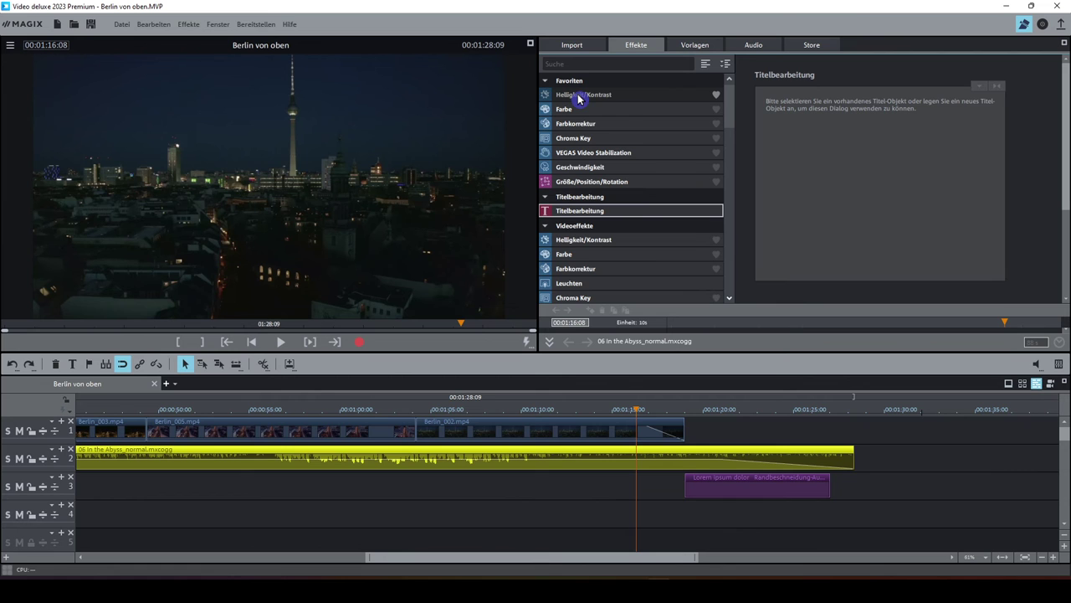
- Collapse all effect categories except Favoriten
{"action": "left_click", "coordinate": [726, 66]}
{"action": "left_click", "coordinate": [546, 82]}
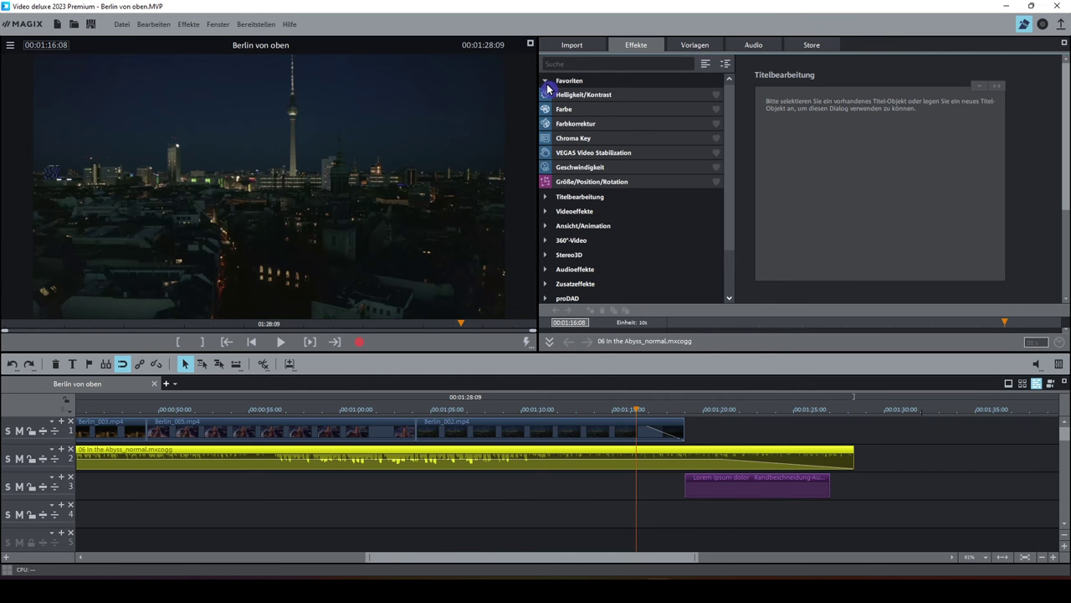
{"action": "left_click", "coordinate": [611, 181]}
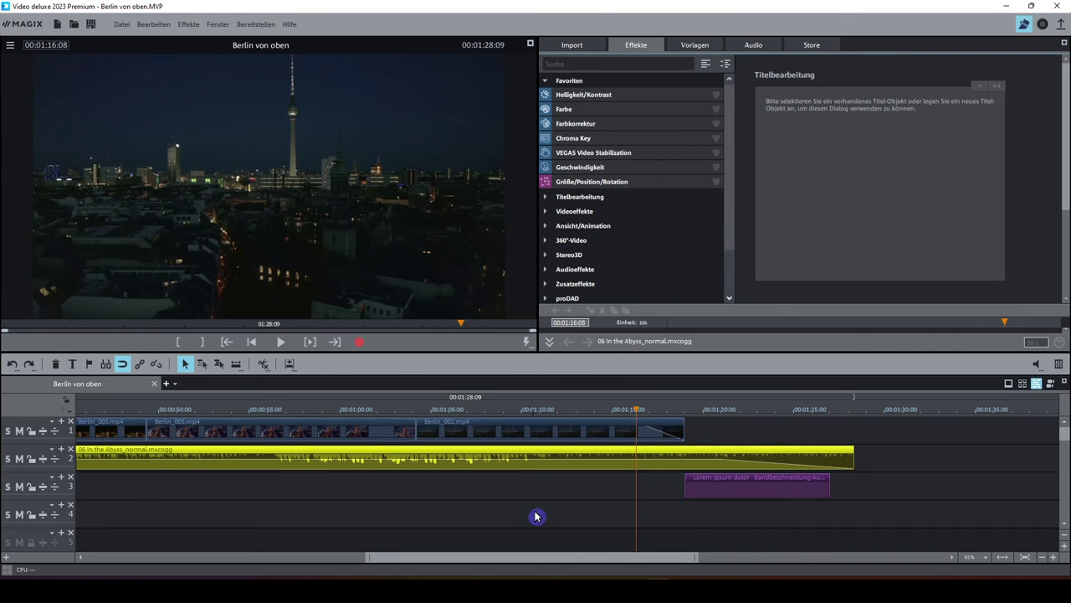
- Show the Helligkeit/Kontrast settings for the Berlin_002.mp4 clip with the playhead at 00:01:12:02
{"action": "scroll", "coordinate": [567, 563], "scroll_direction": "up", "scroll_amount": 2}
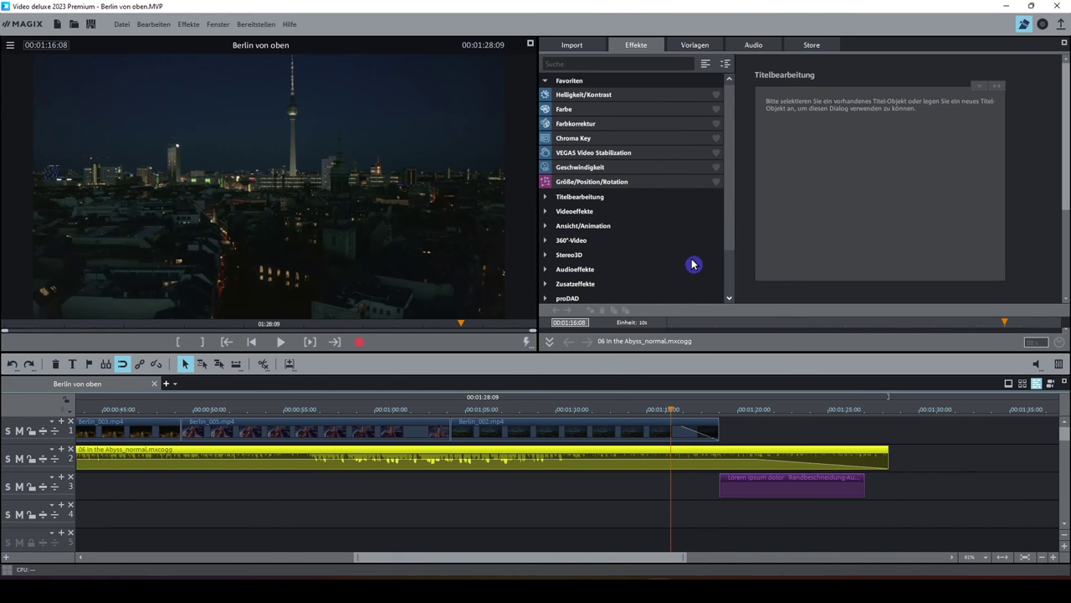
{"action": "left_click", "coordinate": [598, 100]}
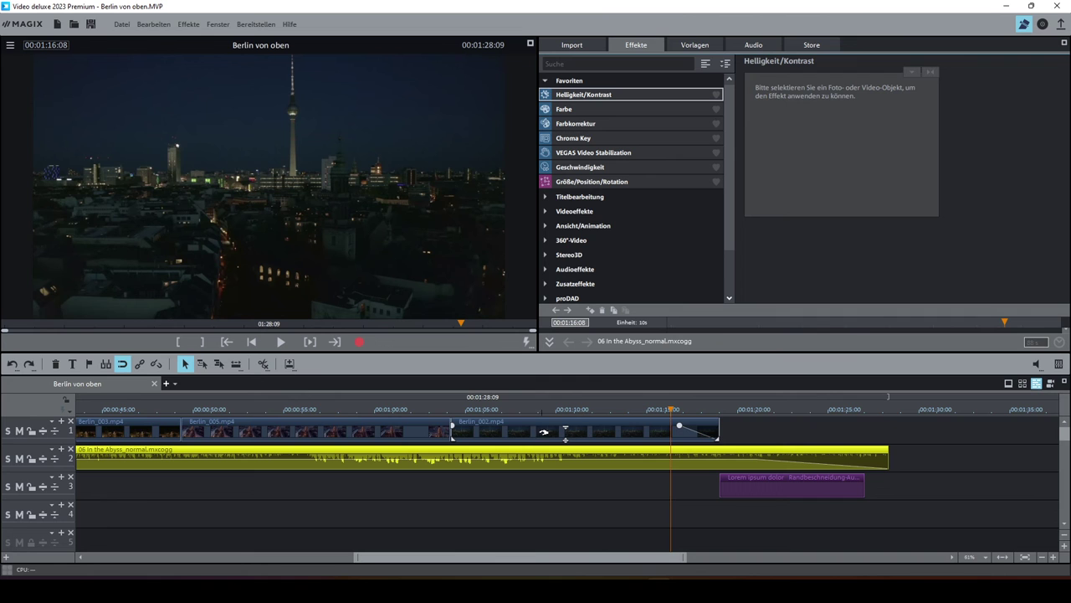
{"action": "mouse_move", "coordinate": [599, 416]}
{"action": "left_mouse_down"}
{"action": "mouse_move", "coordinate": [578, 412]}
{"action": "mouse_move", "coordinate": [594, 411]}
{"action": "left_mouse_up"}
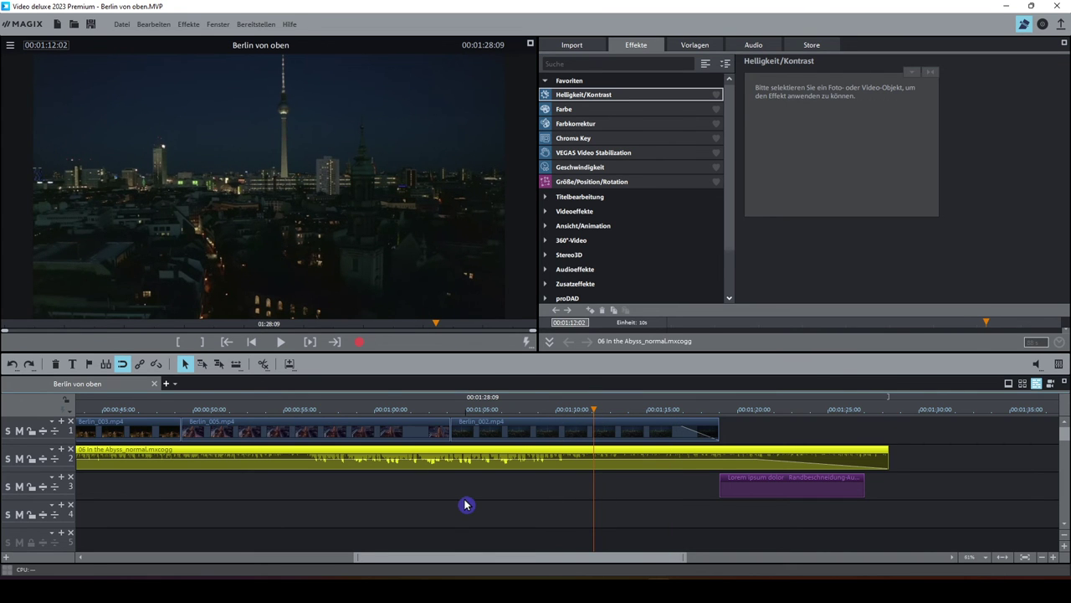
{"action": "left_click", "coordinate": [604, 435]}
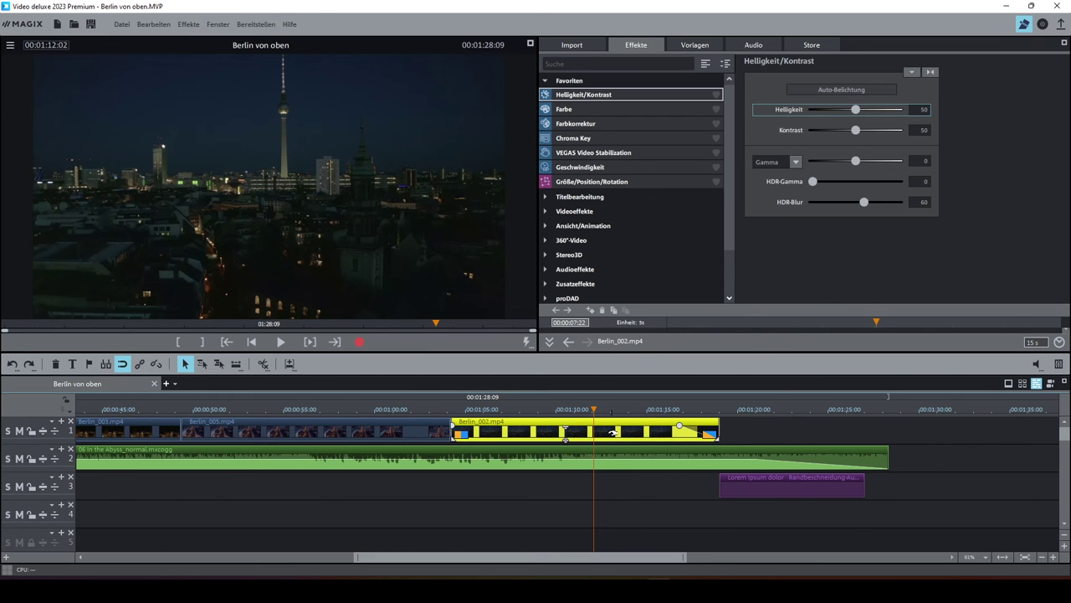
- Select all video clips on track 1 together, and reduce the selection to Berlin_002.mp4 again
{"action": "scroll", "coordinate": [615, 432], "scroll_direction": "down", "scroll_amount": 4}
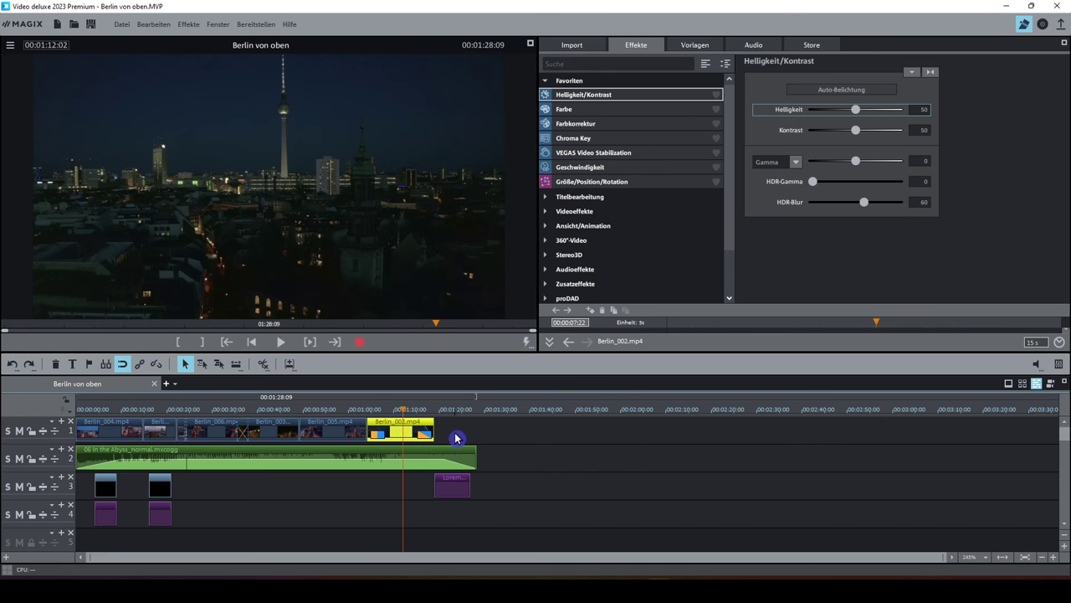
{"action": "left_click", "coordinate": [461, 433]}
{"action": "left_click_drag", "start_coordinate": [444, 428], "coordinate": [290, 430]}
{"action": "left_click_drag", "start_coordinate": [206, 428], "coordinate": [126, 431]}
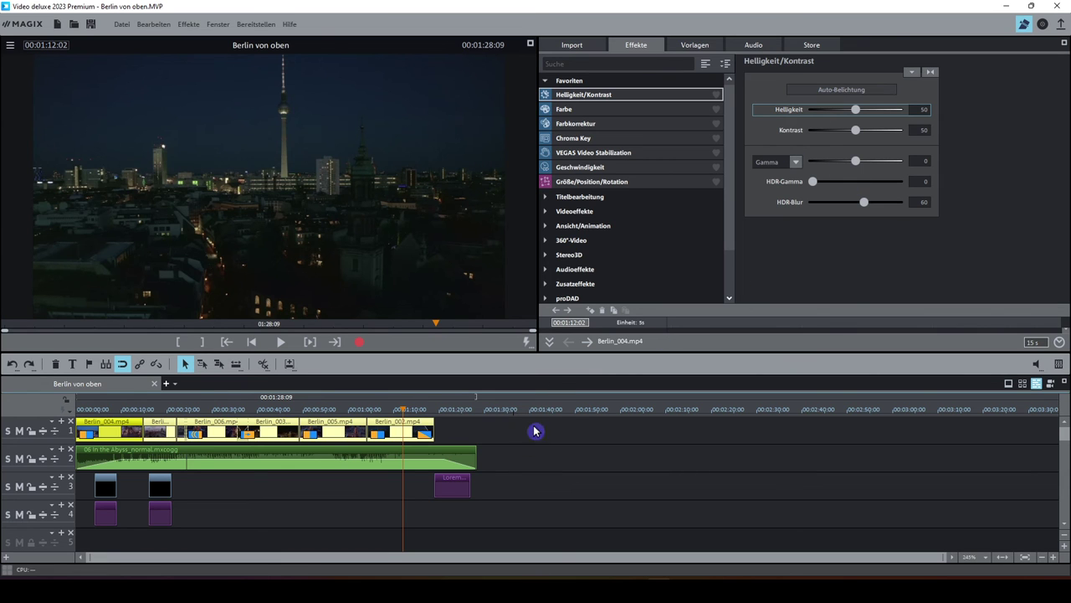
{"action": "left_click", "coordinate": [404, 432]}
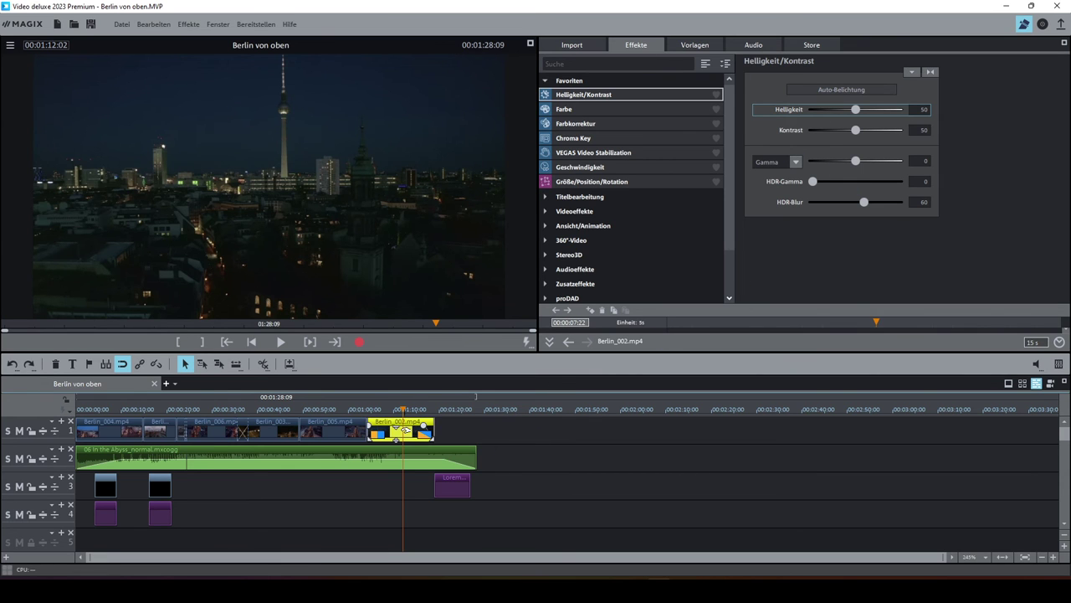
- Brighten Berlin_002.mp4 by setting its Gamma value to 48 in Helligkeit/Kontrast
{"action": "scroll", "coordinate": [404, 430], "scroll_direction": "up", "scroll_amount": 3}
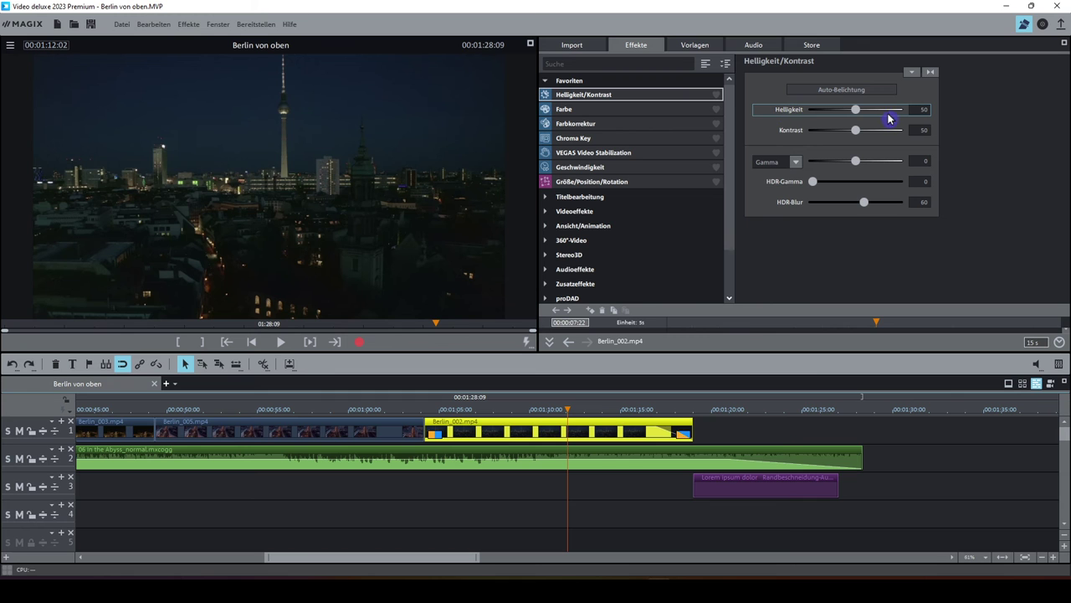
{"action": "mouse_move", "coordinate": [854, 110]}
{"action": "left_mouse_down"}
{"action": "mouse_move", "coordinate": [879, 109]}
{"action": "mouse_move", "coordinate": [821, 112]}
{"action": "mouse_move", "coordinate": [856, 112]}
{"action": "left_mouse_up"}
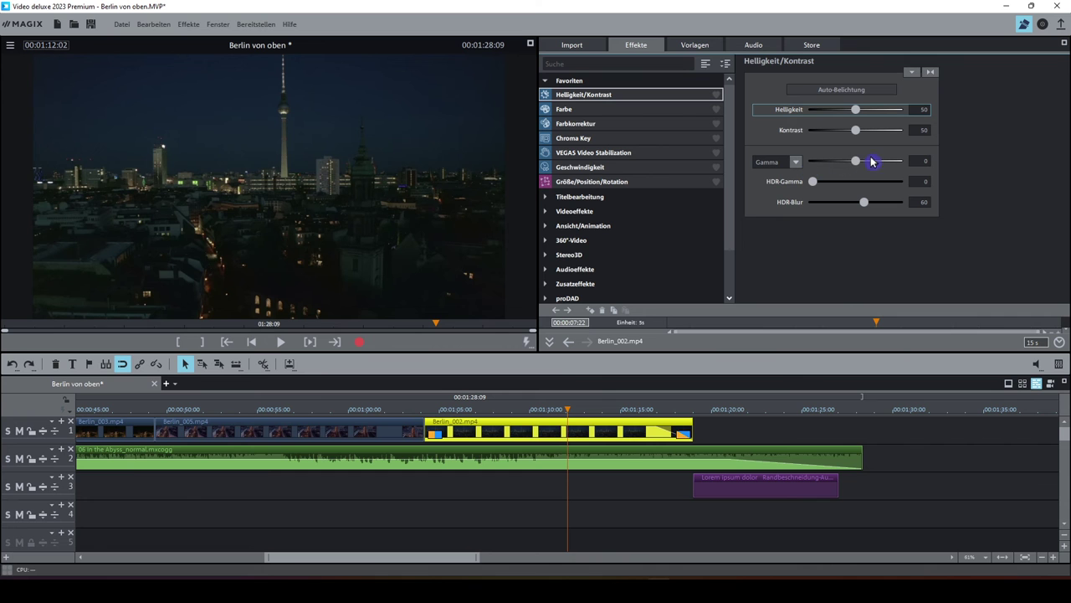
{"action": "mouse_move", "coordinate": [857, 166]}
{"action": "left_mouse_down"}
{"action": "mouse_move", "coordinate": [876, 166]}
{"action": "mouse_move", "coordinate": [838, 166]}
{"action": "mouse_move", "coordinate": [878, 165]}
{"action": "left_mouse_up"}
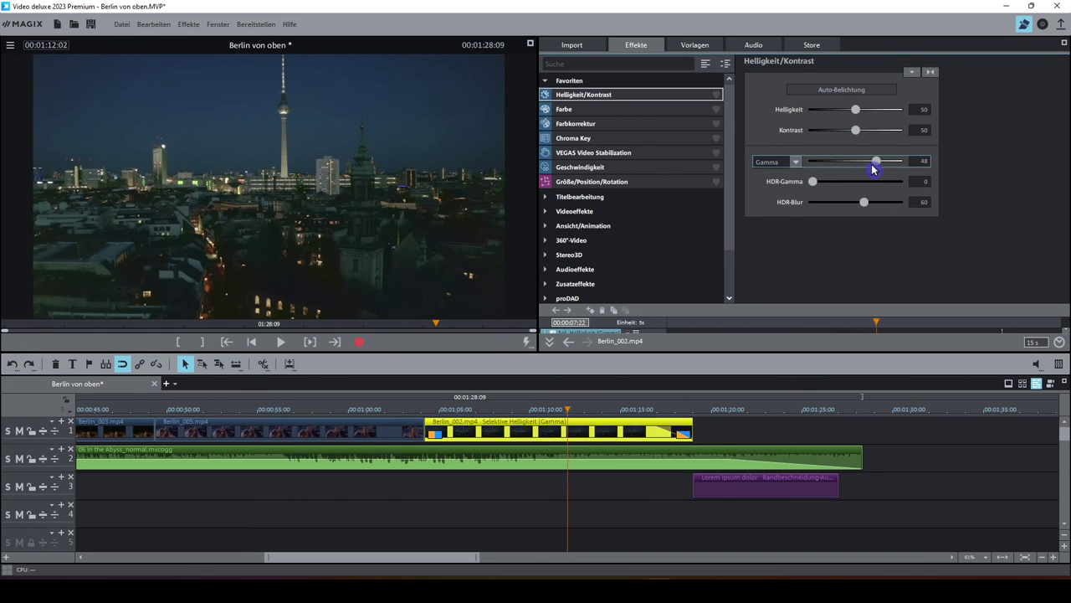
- Set the Farbtemperatur of Berlin_002.mp4 to 32 in the Farbe effect
{"action": "mouse_move", "coordinate": [588, 441]}
{"action": "left_click", "coordinate": [588, 110]}
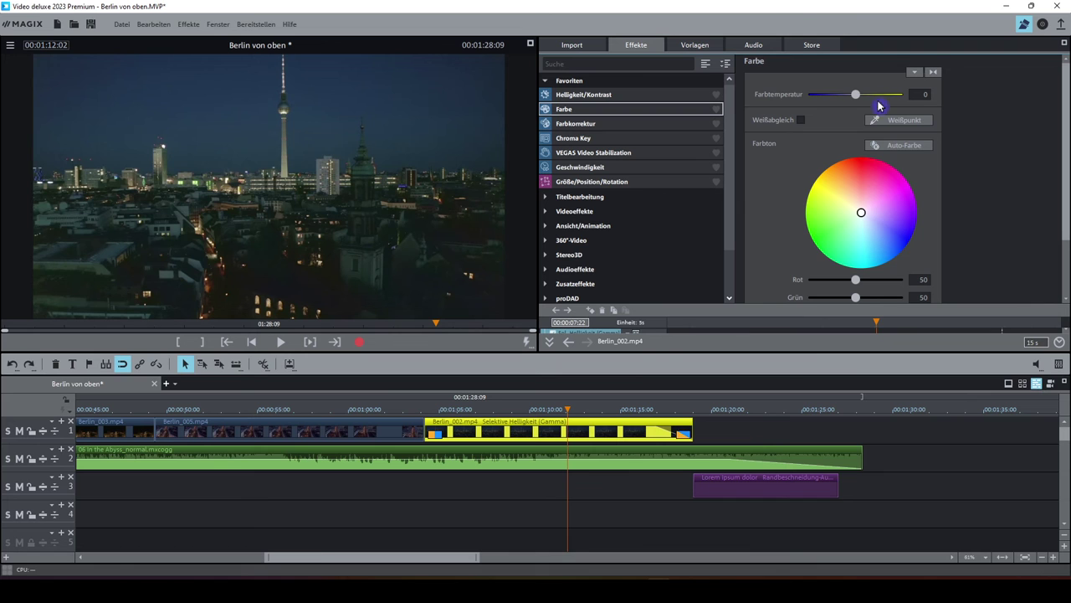
{"action": "left_click_drag", "start_coordinate": [855, 94], "coordinate": [871, 101]}
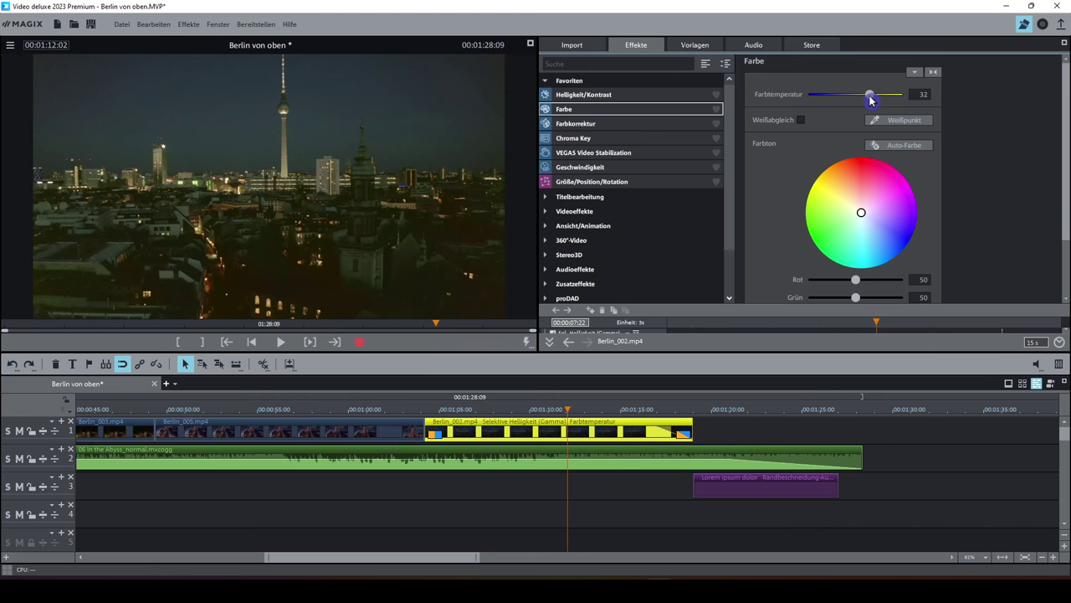
- Select the Berlin_004.mp4 clip at the start of the timeline and place the playhead at 00:00:10:01
{"action": "mouse_move", "coordinate": [618, 423]}
{"action": "left_click_drag", "start_coordinate": [466, 558], "coordinate": [232, 564]}
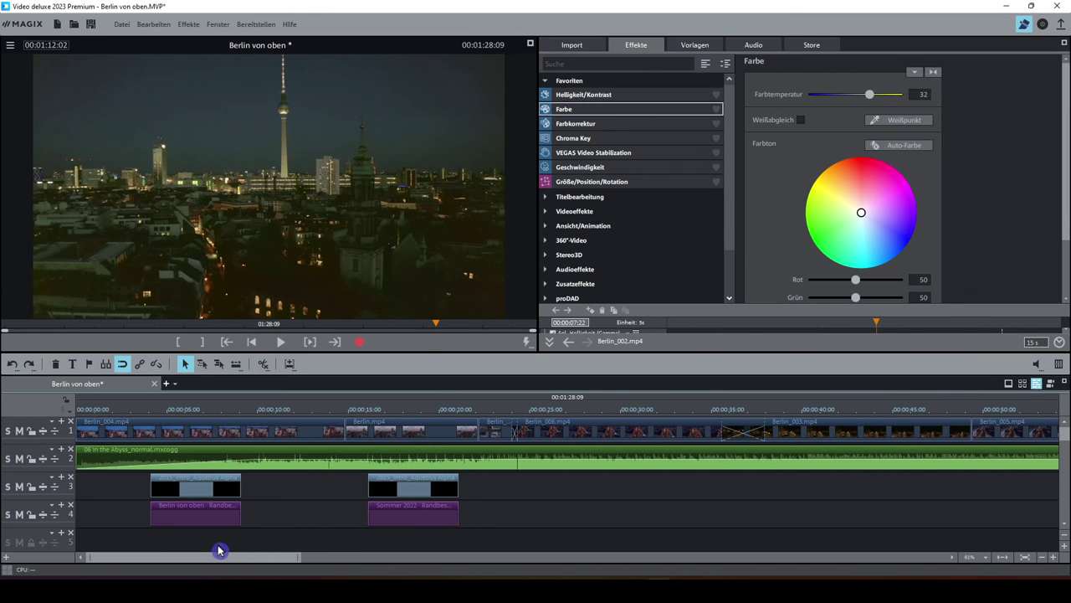
{"action": "left_click", "coordinate": [152, 412]}
{"action": "left_click", "coordinate": [172, 428]}
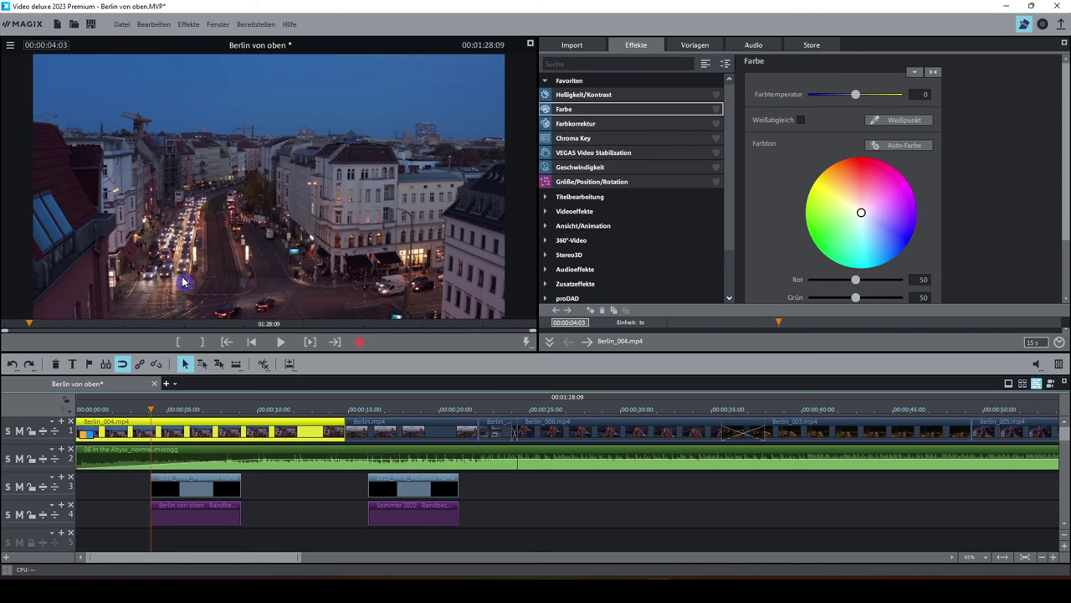
{"action": "left_click_drag", "start_coordinate": [144, 412], "coordinate": [212, 412]}
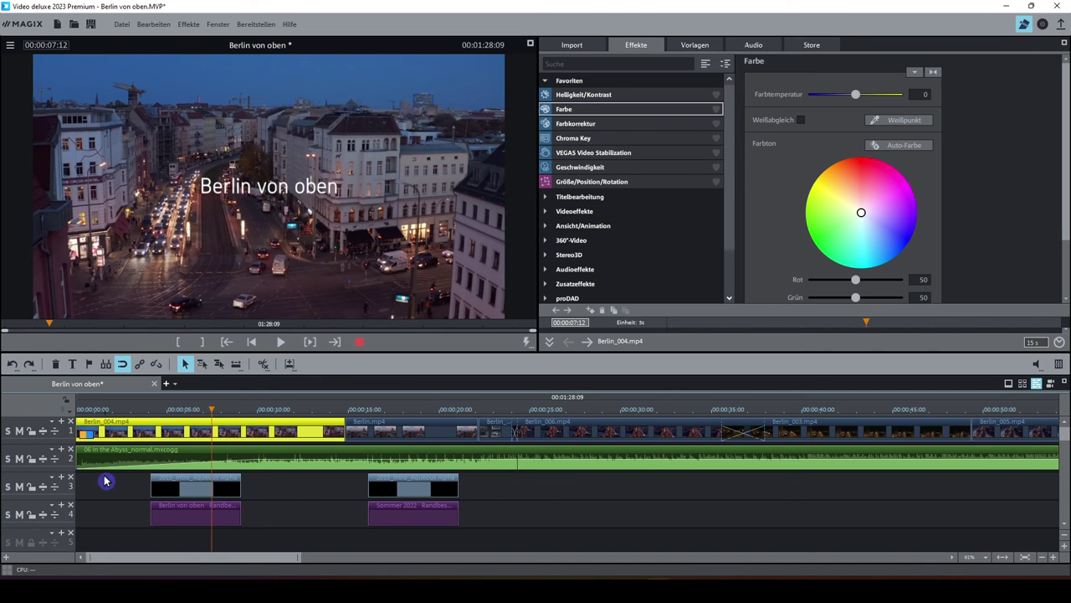
{"action": "left_click", "coordinate": [258, 408]}
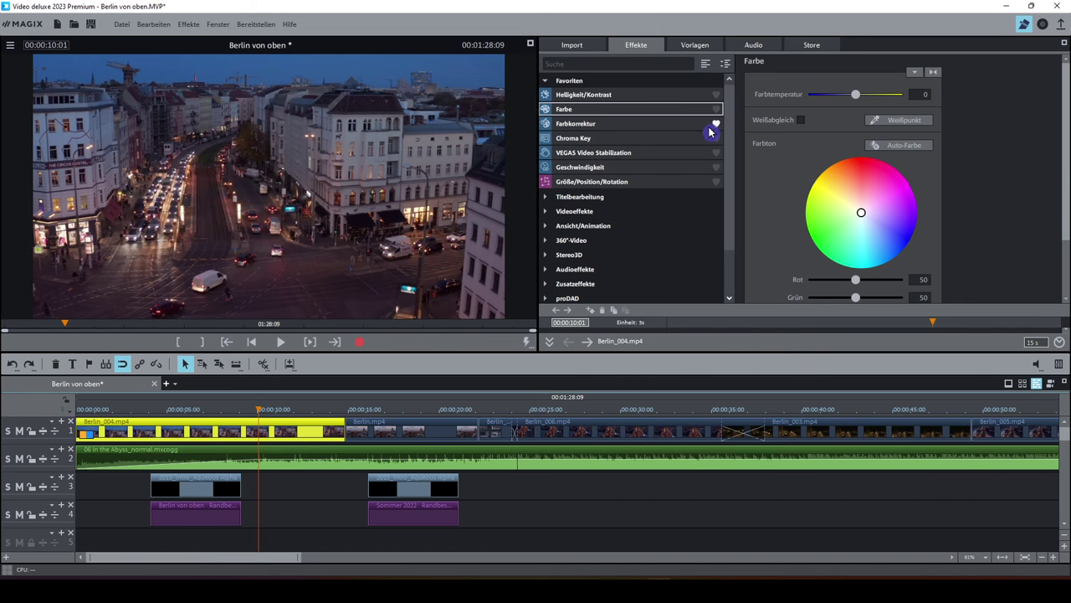
- Expand the Videoeffekte category and mark Schärfe as a favourite
{"action": "left_click", "coordinate": [551, 211]}
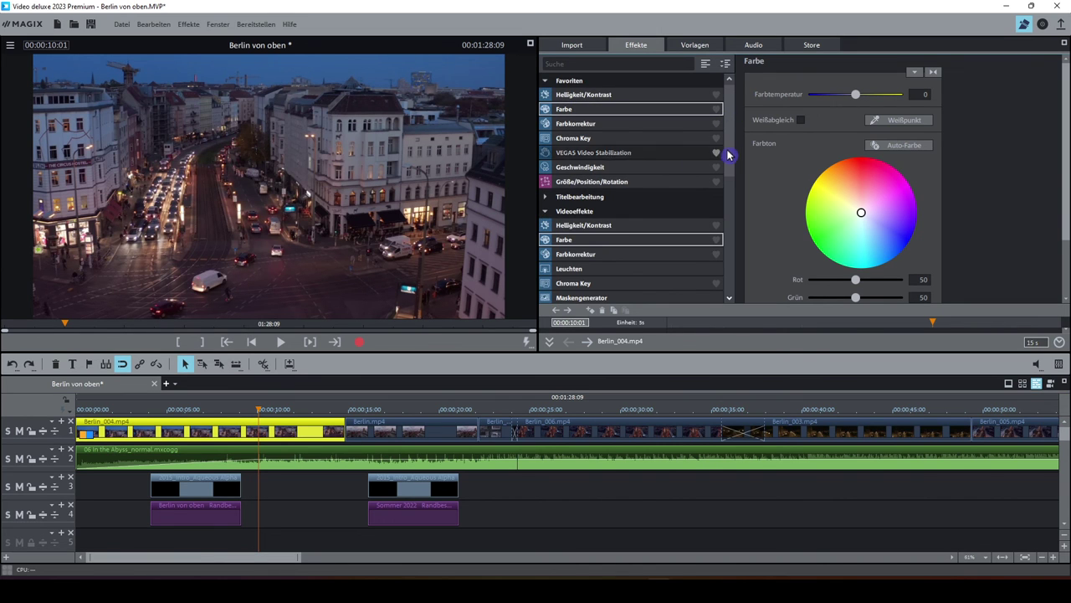
{"action": "left_click_drag", "start_coordinate": [729, 142], "coordinate": [729, 205]}
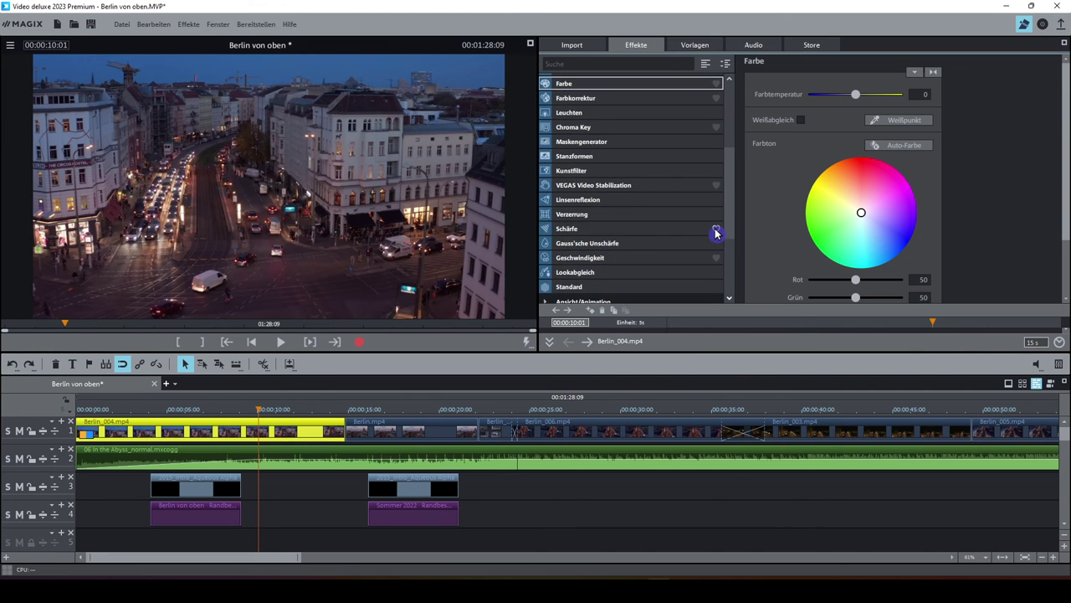
{"action": "scroll", "coordinate": [717, 233], "scroll_direction": "up", "scroll_amount": 1}
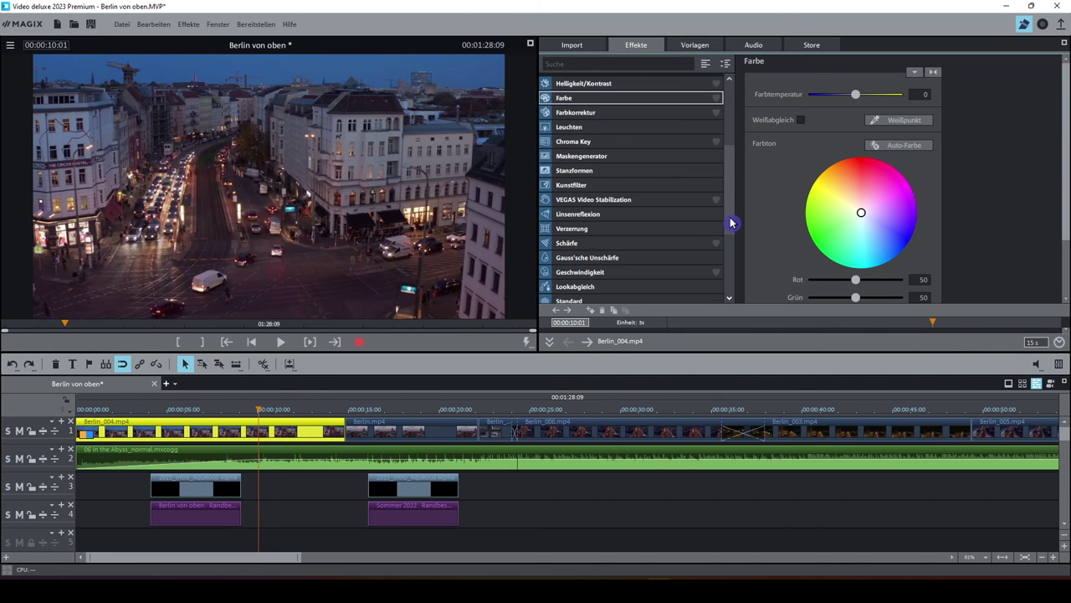
{"action": "left_click_drag", "start_coordinate": [729, 223], "coordinate": [729, 132]}
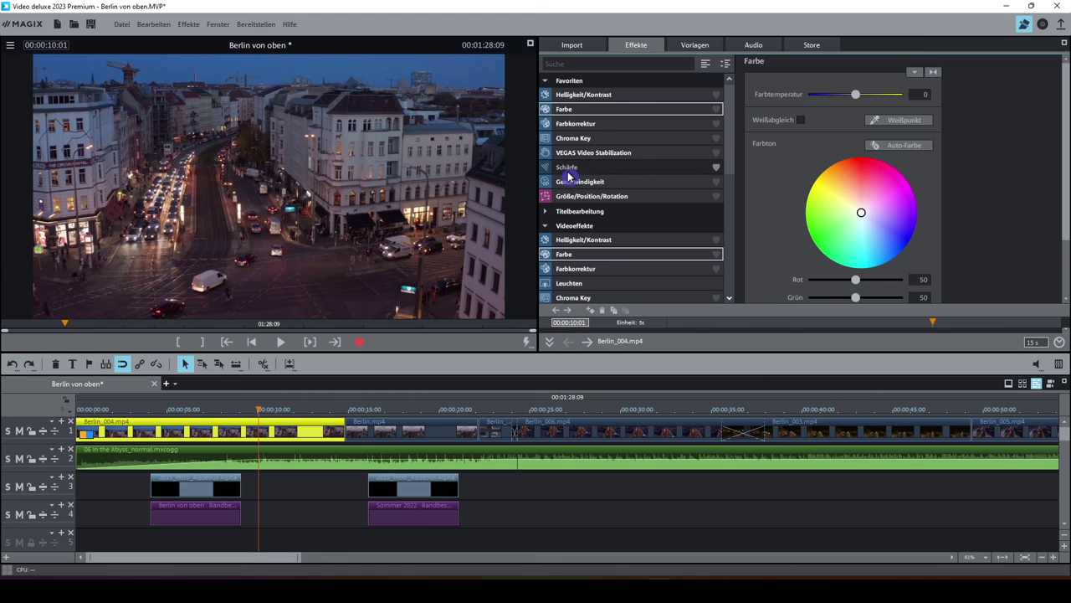
- Show the Schärfe settings for Berlin_004.mp4 and enlarge the keyframe area below them
{"action": "left_click", "coordinate": [603, 168]}
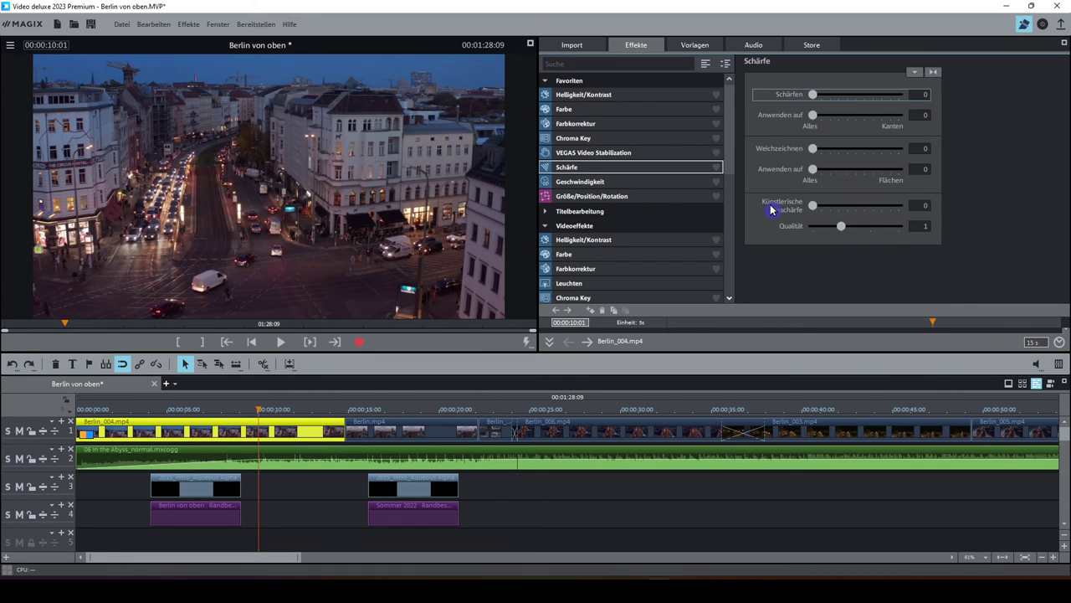
{"action": "mouse_move", "coordinate": [814, 209]}
{"action": "left_mouse_down"}
{"action": "mouse_move", "coordinate": [900, 216]}
{"action": "mouse_move", "coordinate": [805, 208]}
{"action": "left_mouse_up"}
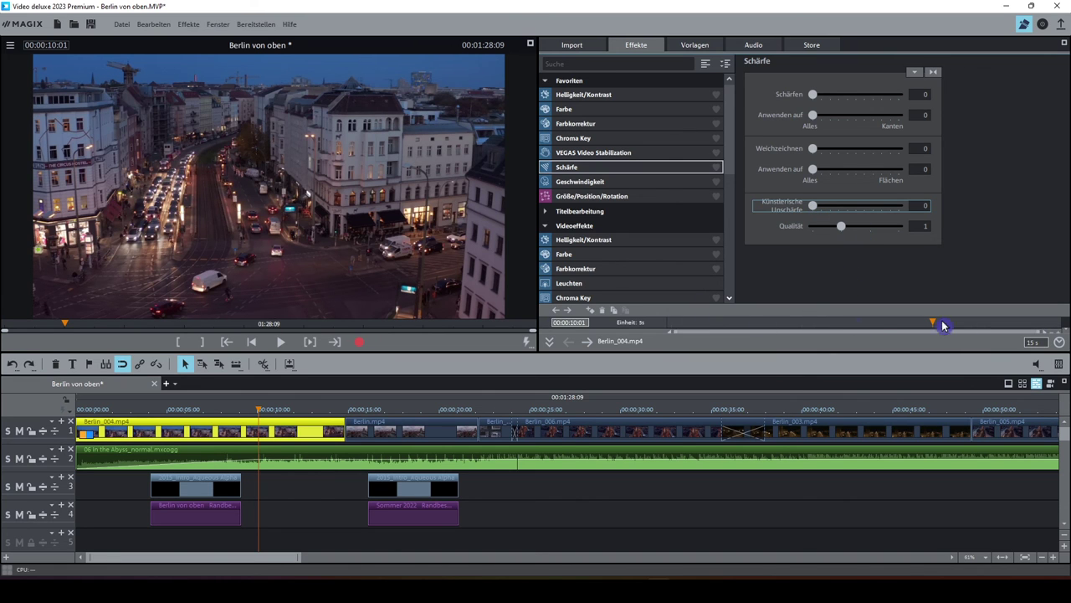
{"action": "left_click_drag", "start_coordinate": [737, 313], "coordinate": [736, 277]}
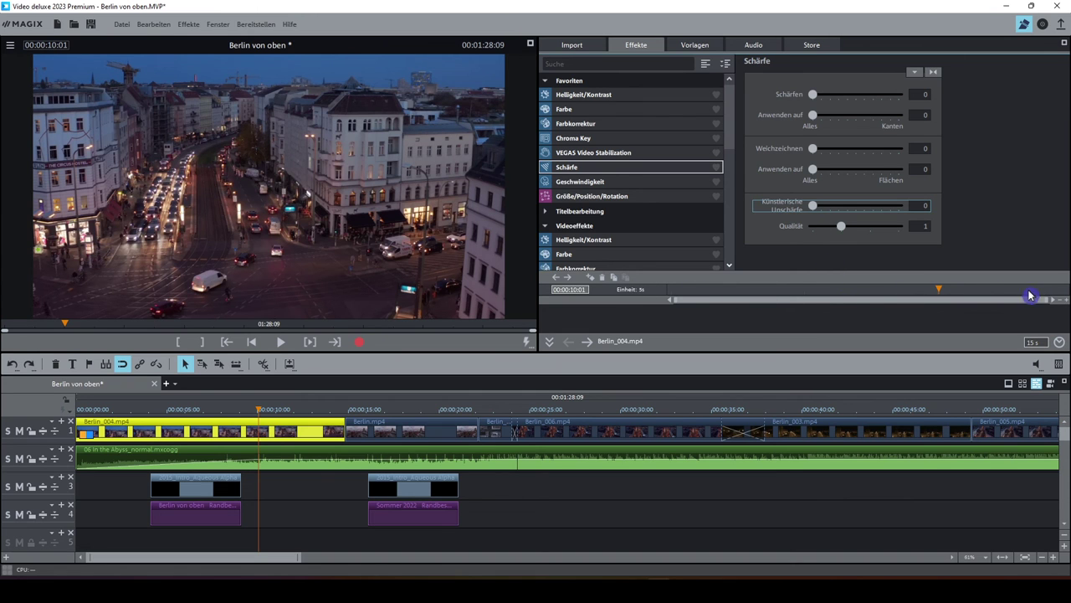
- Place the playhead at 00:00:00:00 and set Künstlerische Unschärfe of Berlin_004.mp4 to 50
{"action": "left_click_drag", "start_coordinate": [941, 292], "coordinate": [782, 289]}
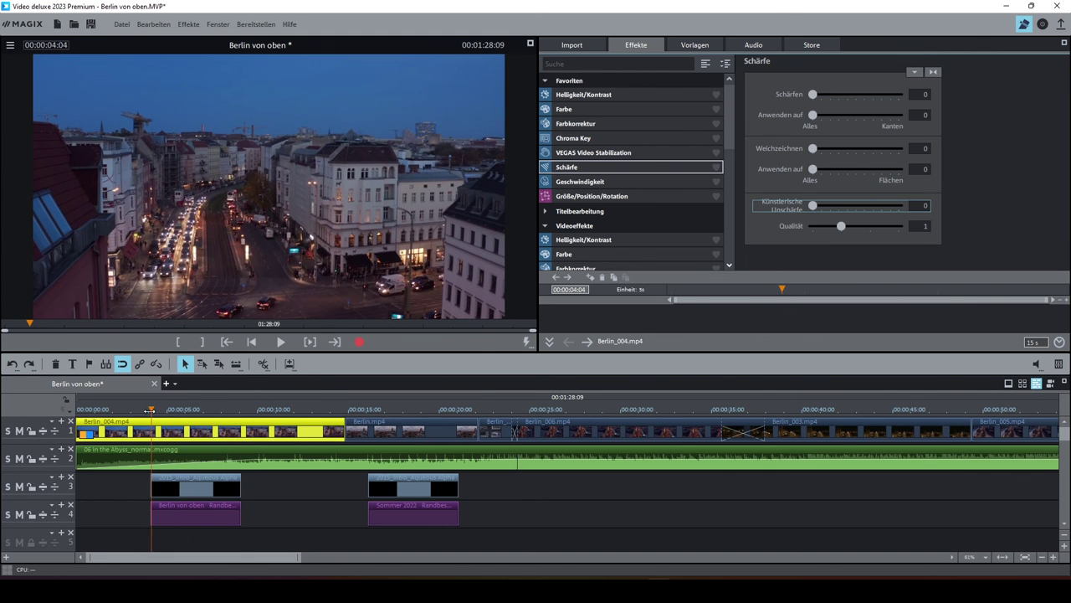
{"action": "left_click_drag", "start_coordinate": [781, 289], "coordinate": [770, 288]}
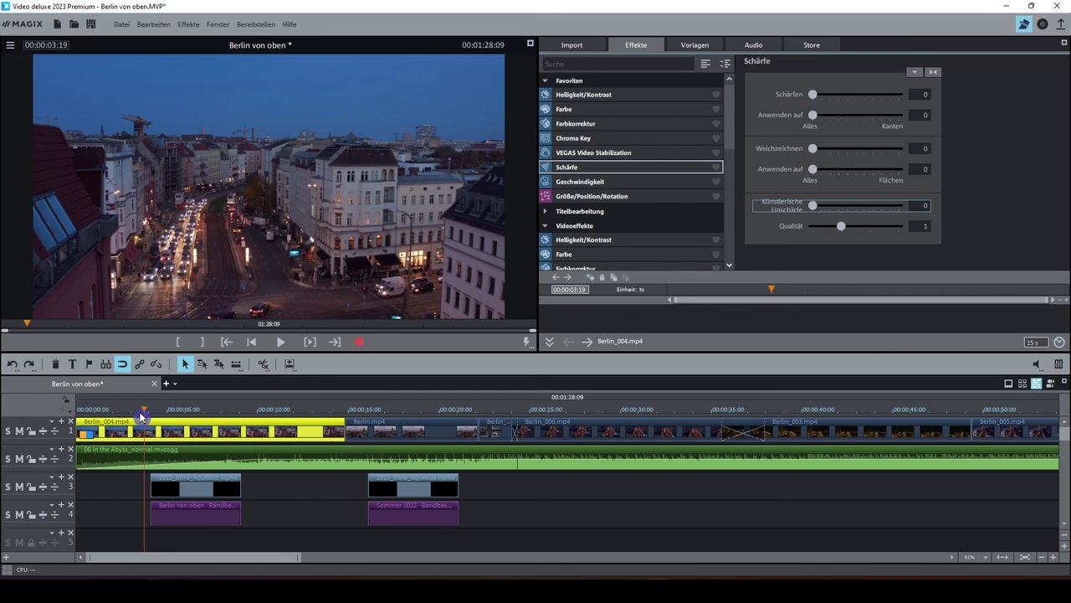
{"action": "left_click_drag", "start_coordinate": [141, 410], "coordinate": [76, 409]}
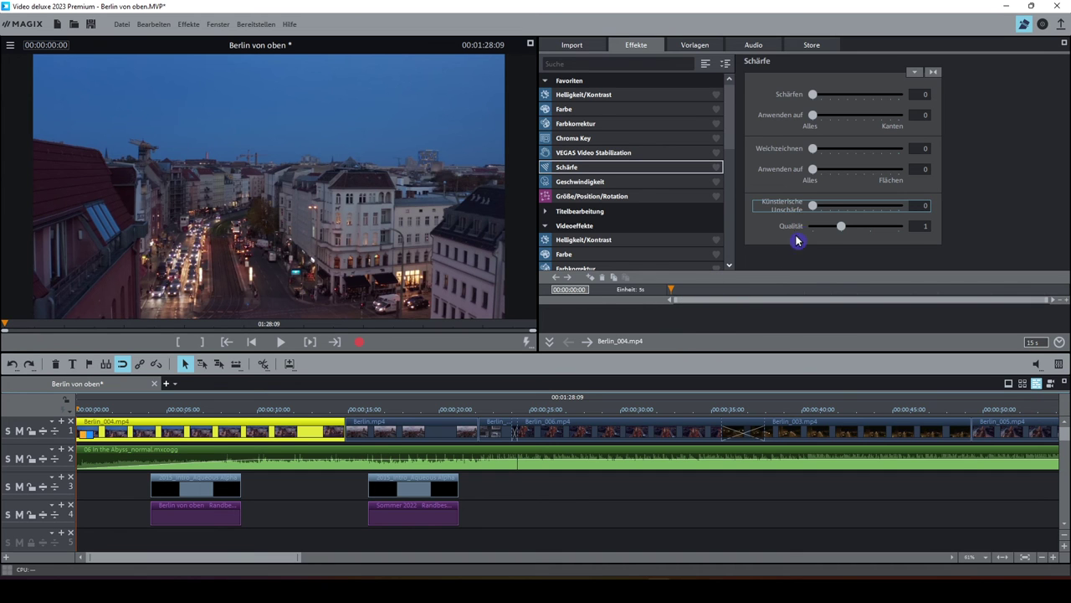
{"action": "left_click_drag", "start_coordinate": [813, 205], "coordinate": [864, 211]}
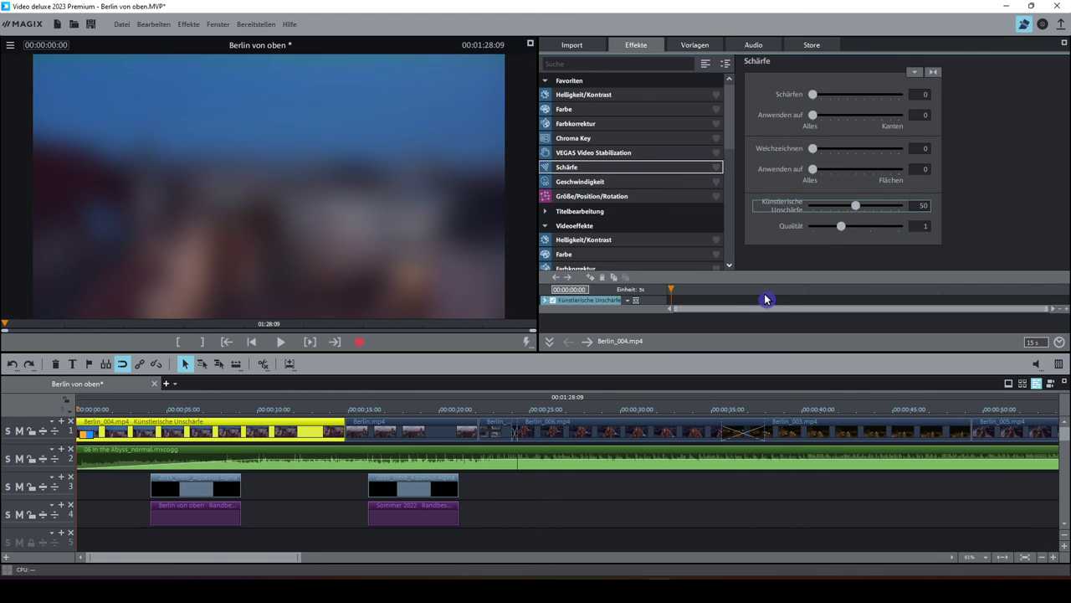
- Add a Künstlerische Unschärfe keyframe to Berlin_004.mp4 at 00:00:00:00 and set the value to 0 at 00:00:09:18
{"action": "left_click", "coordinate": [591, 284]}
{"action": "left_click_drag", "start_coordinate": [672, 294], "coordinate": [892, 293]}
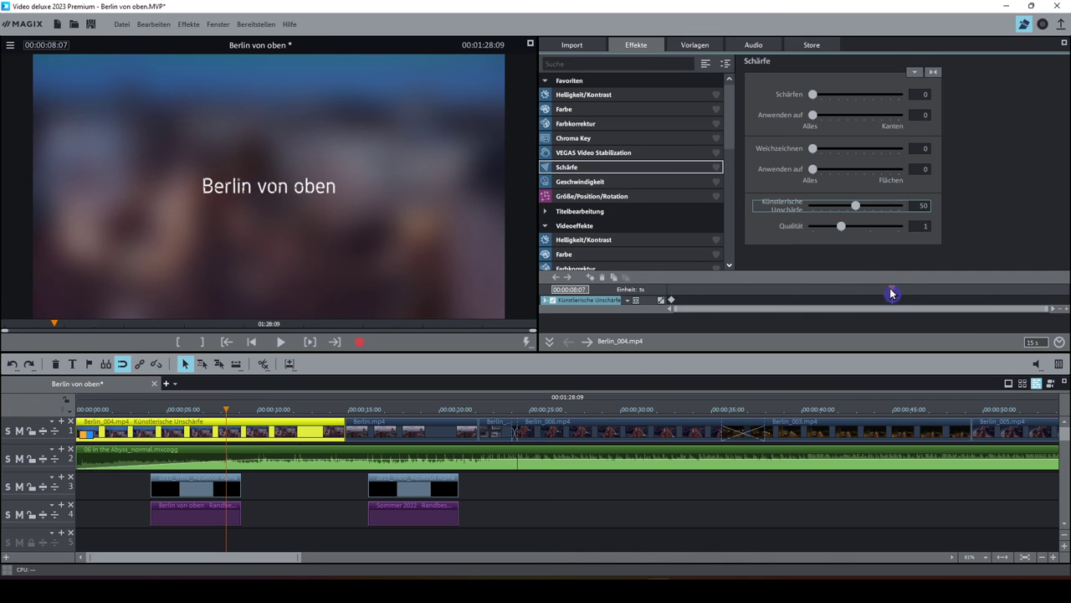
{"action": "mouse_move", "coordinate": [228, 409]}
{"action": "left_mouse_down"}
{"action": "mouse_move", "coordinate": [259, 409]}
{"action": "mouse_move", "coordinate": [242, 409]}
{"action": "left_mouse_up"}
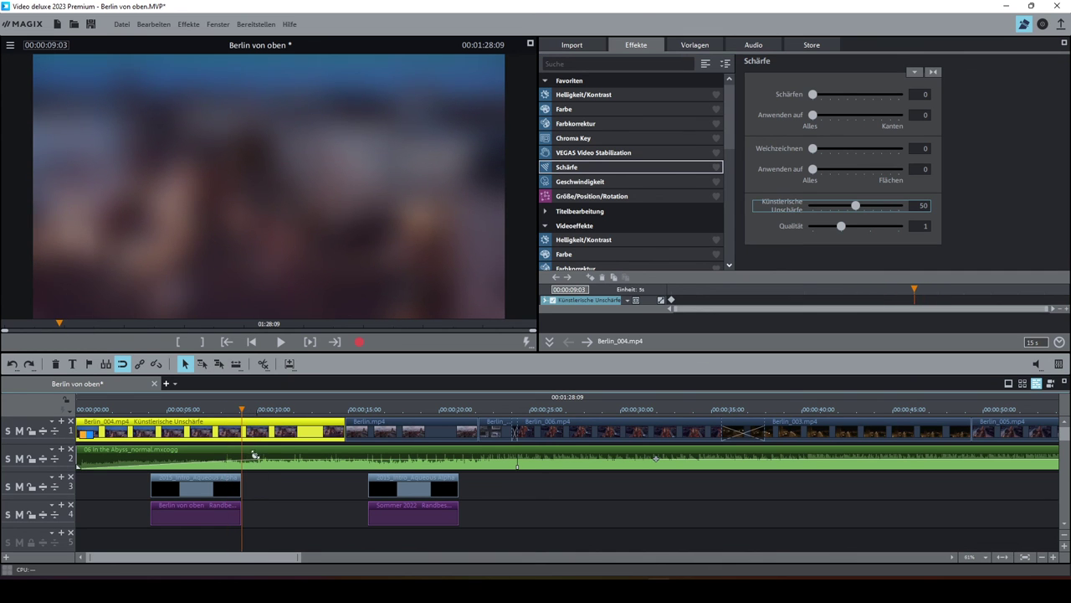
{"action": "left_click", "coordinate": [254, 456]}
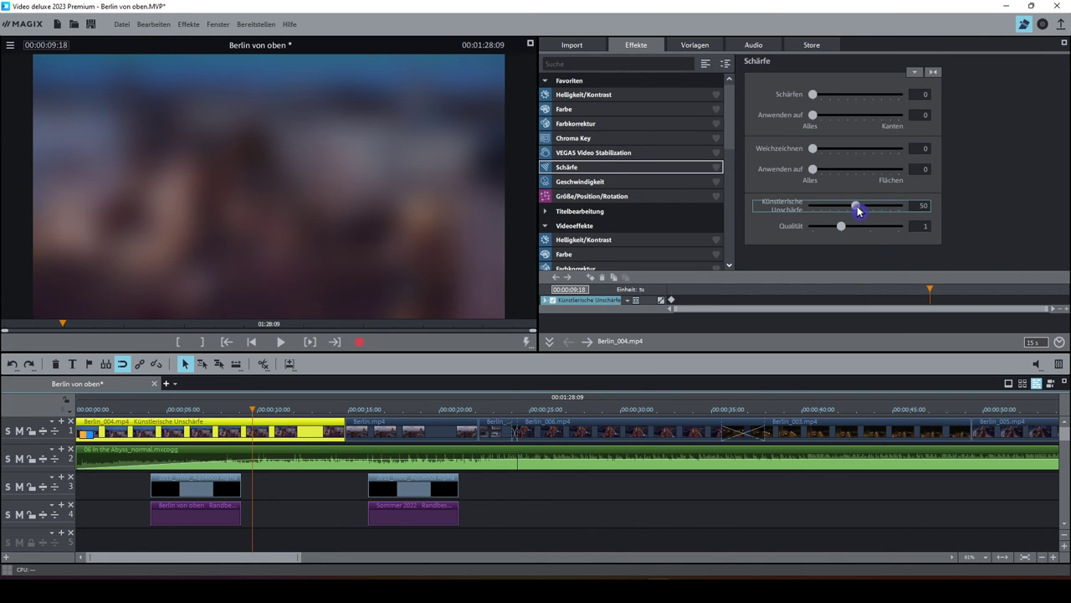
{"action": "left_click_drag", "start_coordinate": [856, 211], "coordinate": [813, 210]}
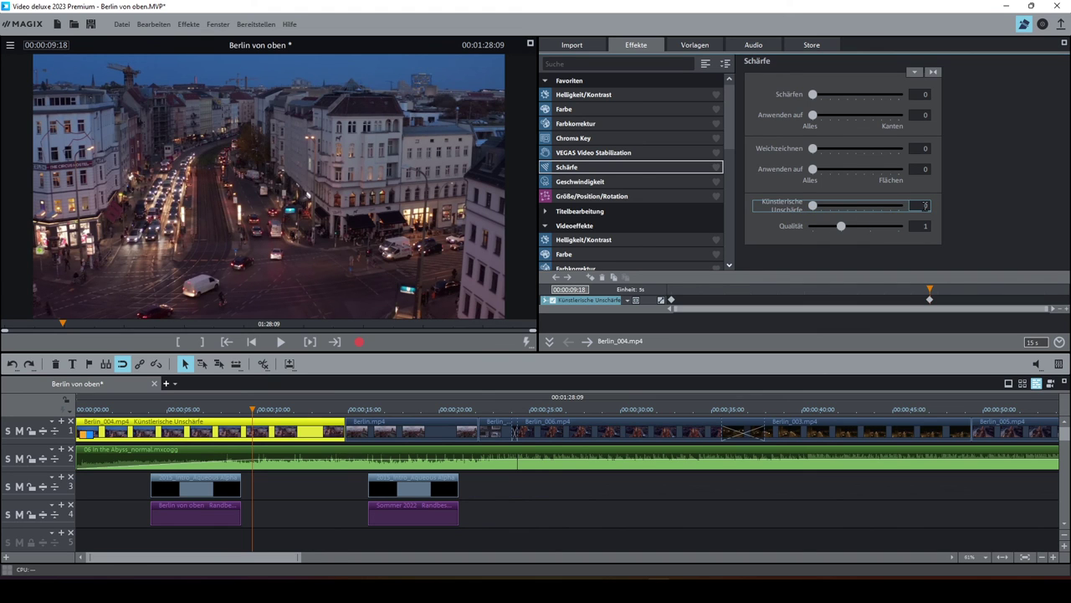
- Check the blur transition between the two keyframes by moving the playhead from 00:00:00:00 to 00:00:10:01
{"action": "left_click", "coordinate": [929, 308]}
{"action": "left_click", "coordinate": [621, 309]}
{"action": "left_click_drag", "start_coordinate": [929, 290], "coordinate": [667, 290]}
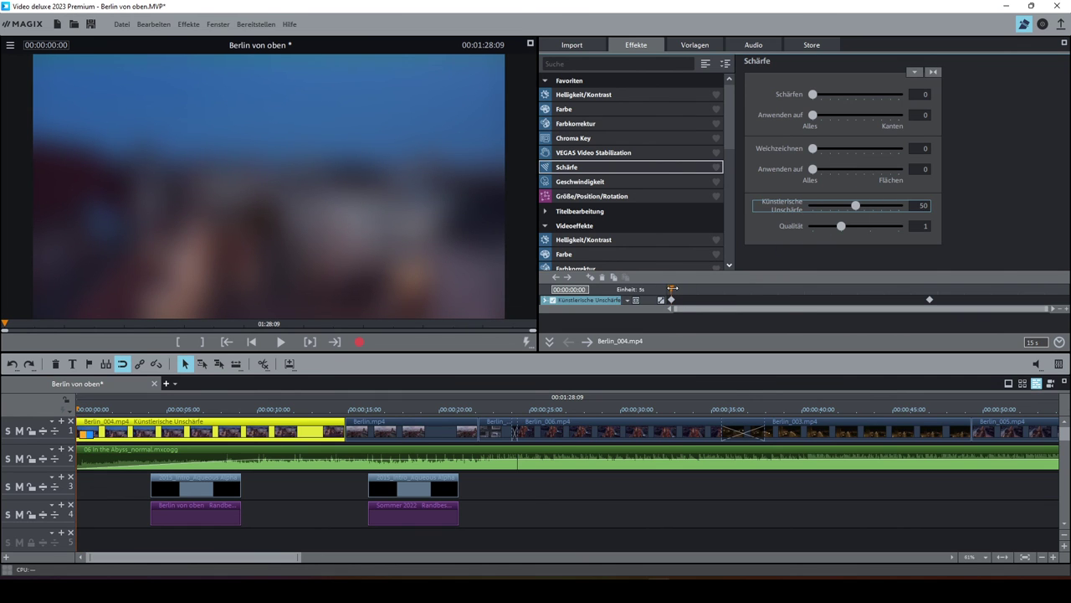
{"action": "left_click_drag", "start_coordinate": [672, 290], "coordinate": [939, 299]}
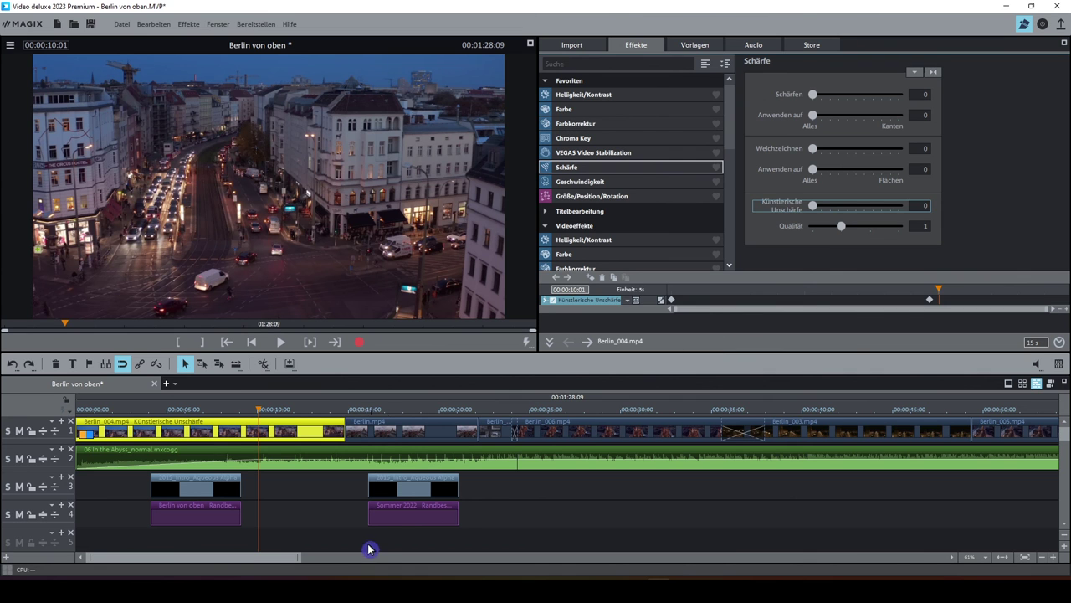
- Play the film from the start to preview the animated blur on Berlin_004.mp4, and stop playback
{"action": "left_click_drag", "start_coordinate": [299, 557], "coordinate": [544, 557]}
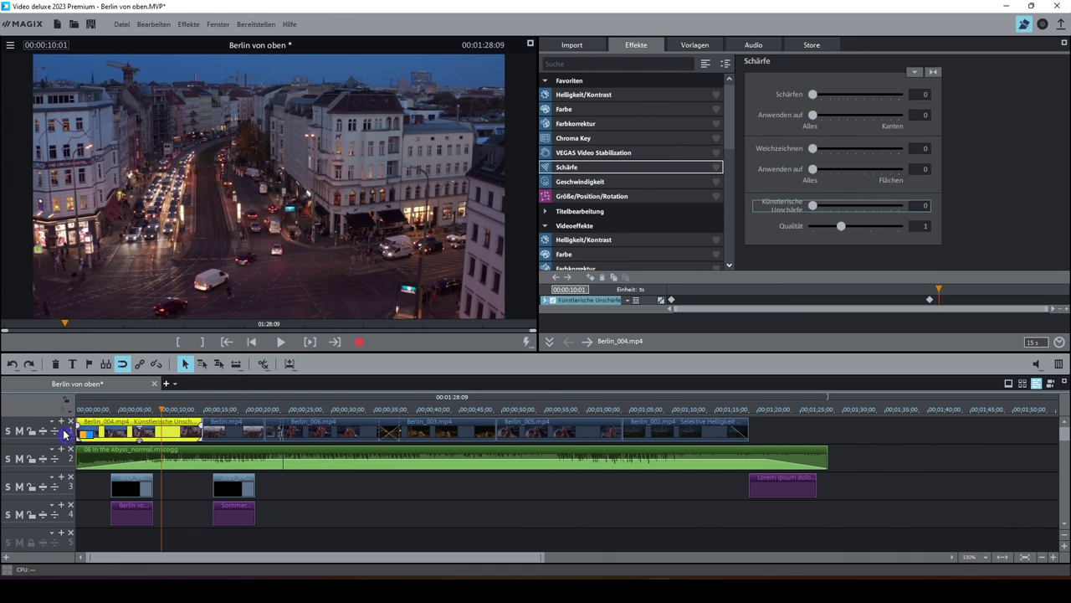
{"action": "left_click", "coordinate": [85, 414]}
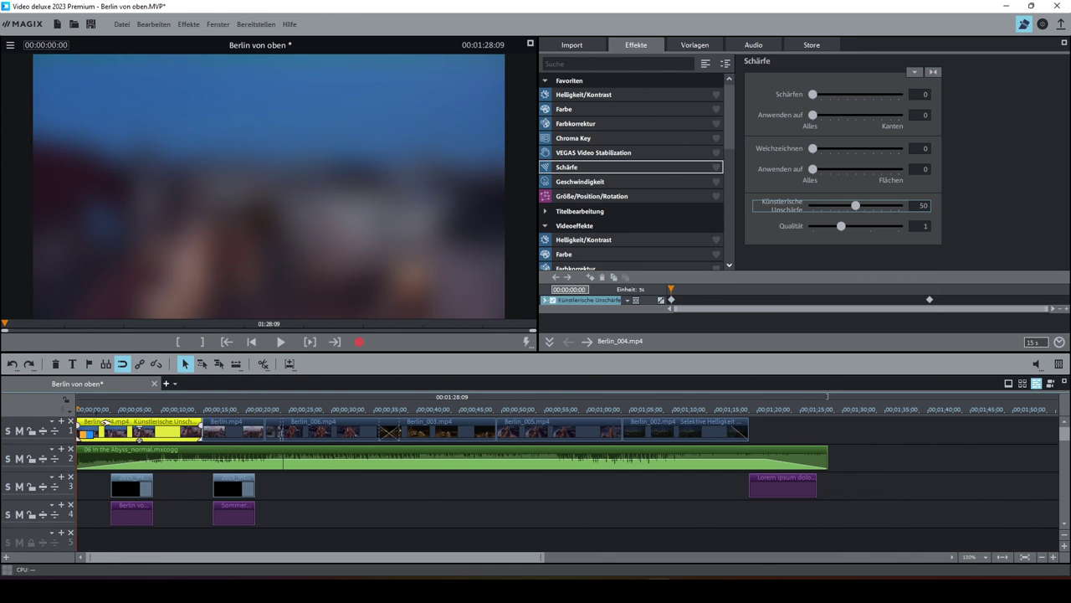
{"action": "left_click", "coordinate": [280, 341]}
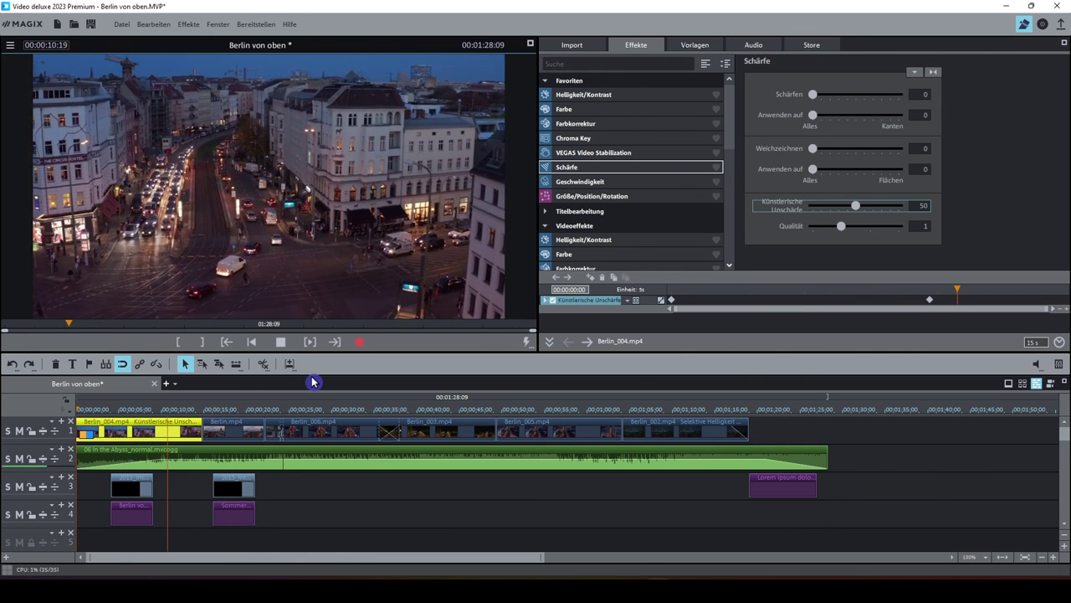
{"action": "left_click", "coordinate": [280, 343]}
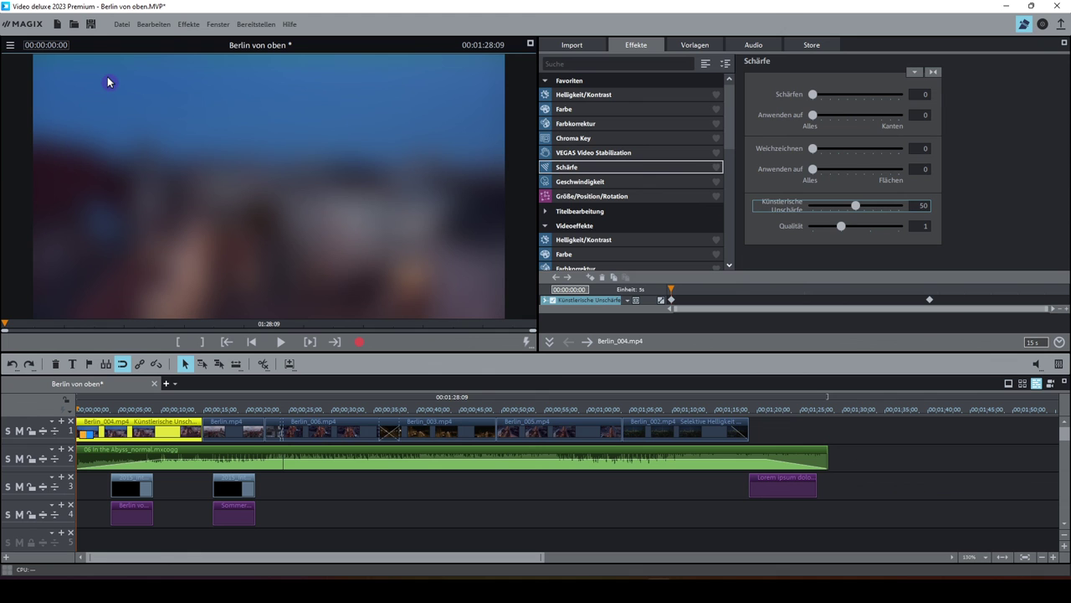
- Save the project and look at the options for saving it under another name
{"action": "left_click", "coordinate": [91, 25]}
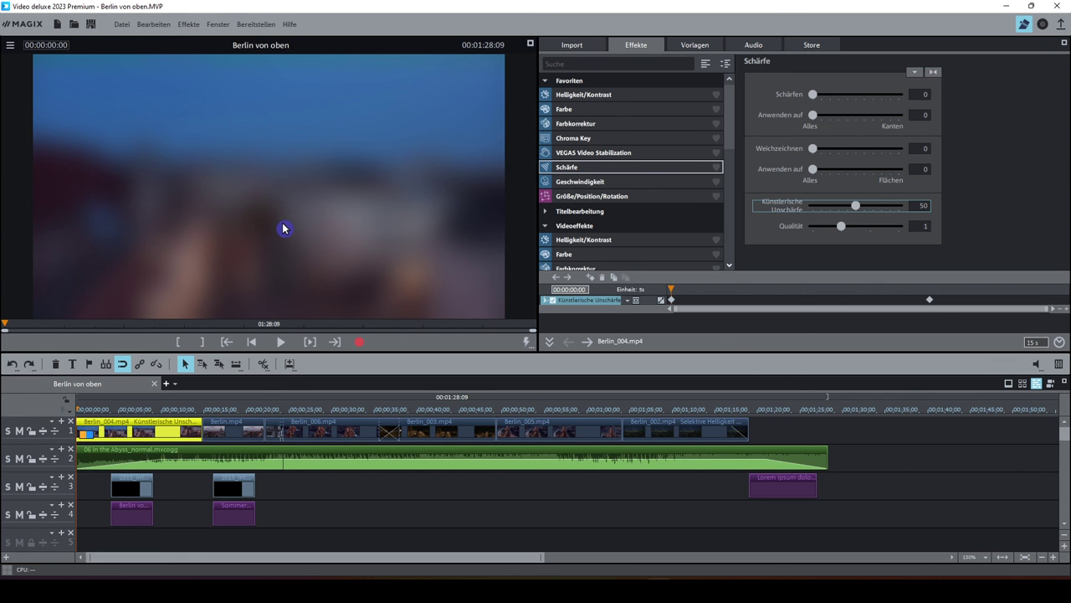
{"action": "left_click", "coordinate": [124, 25]}
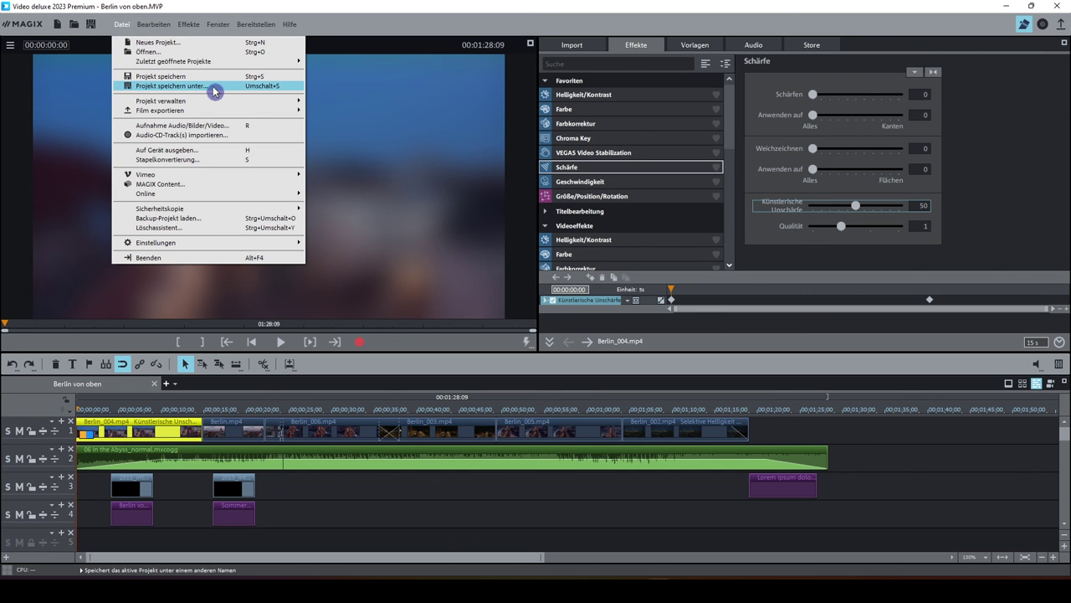
{"action": "left_click", "coordinate": [400, 24]}
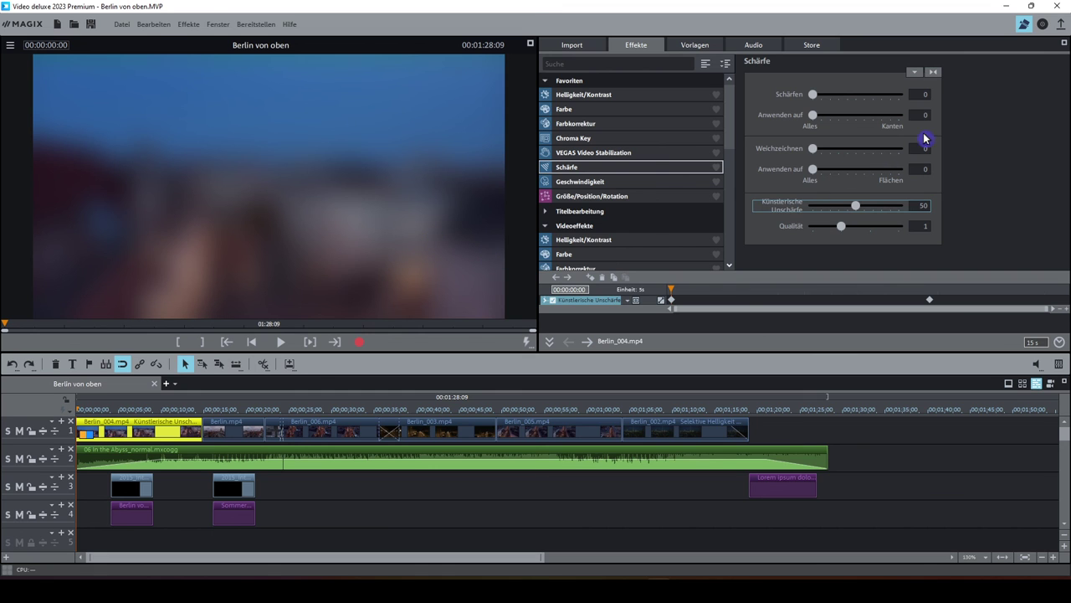
- Set up the film output as a video file with HD-Qualität 2 and the MPEG-4 format
{"action": "left_click", "coordinate": [1061, 29]}
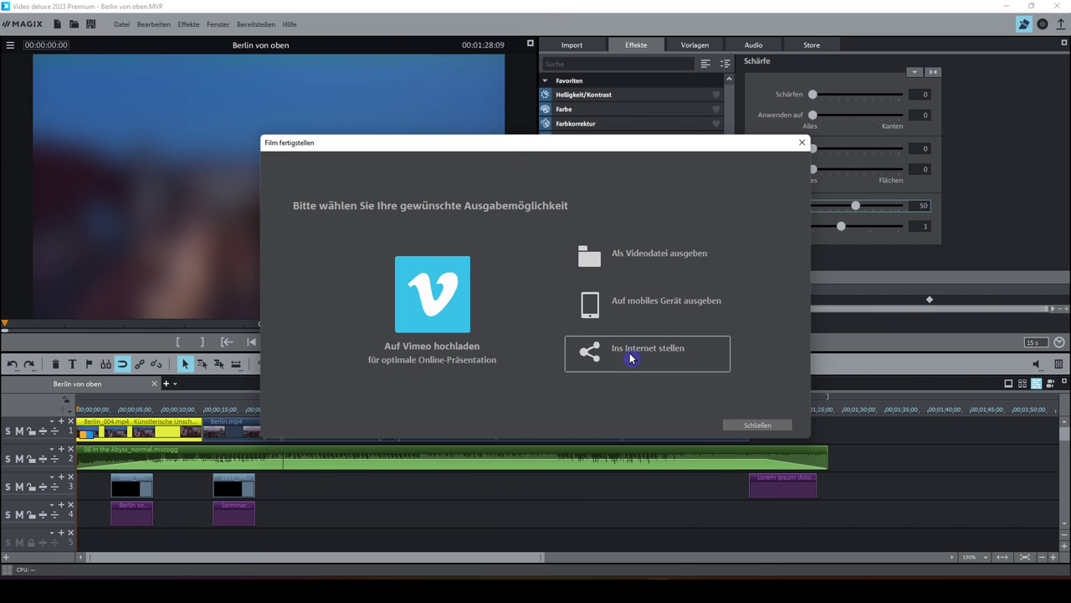
{"action": "left_click", "coordinate": [669, 258]}
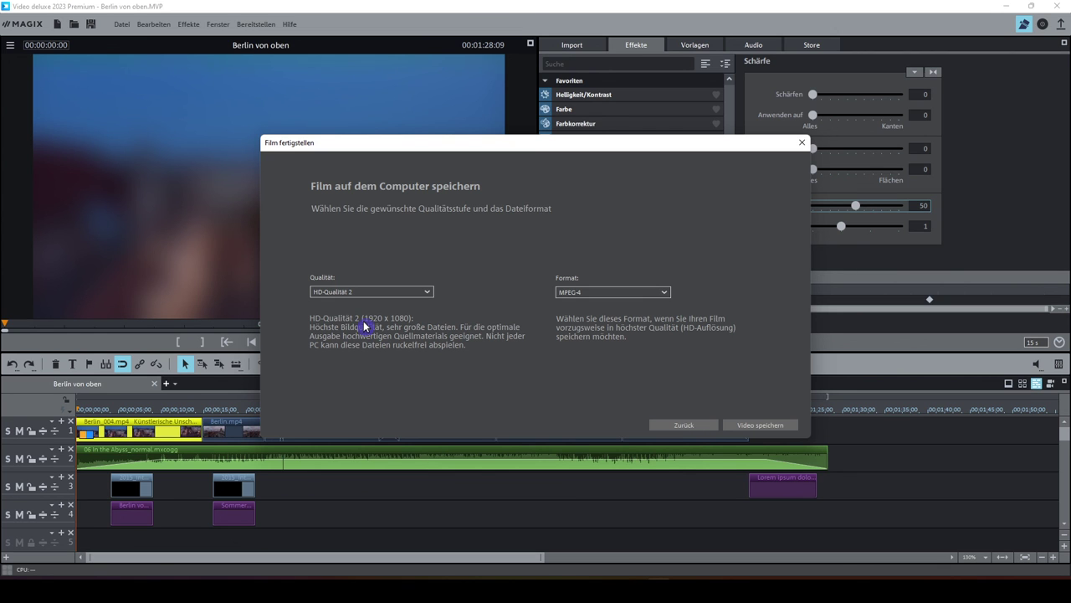
{"action": "left_click", "coordinate": [425, 293]}
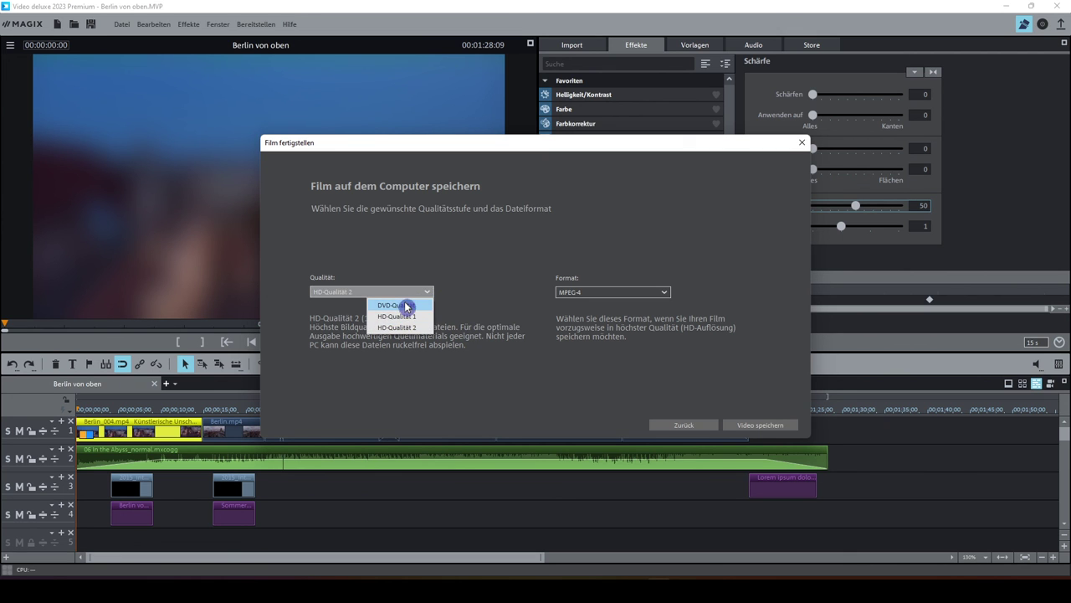
{"action": "left_click", "coordinate": [492, 303]}
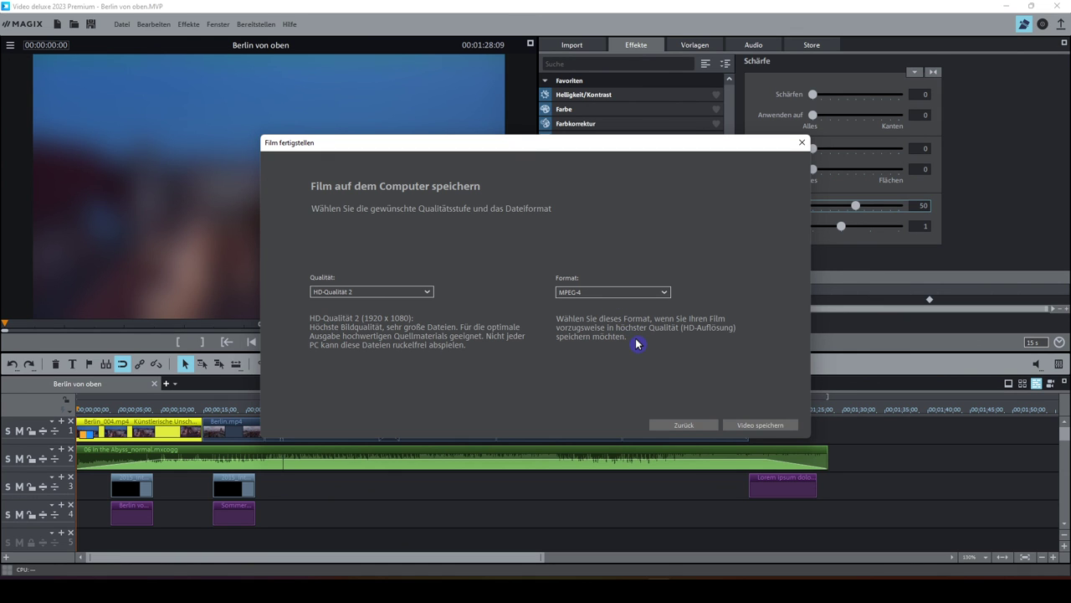
{"action": "left_click", "coordinate": [656, 292]}
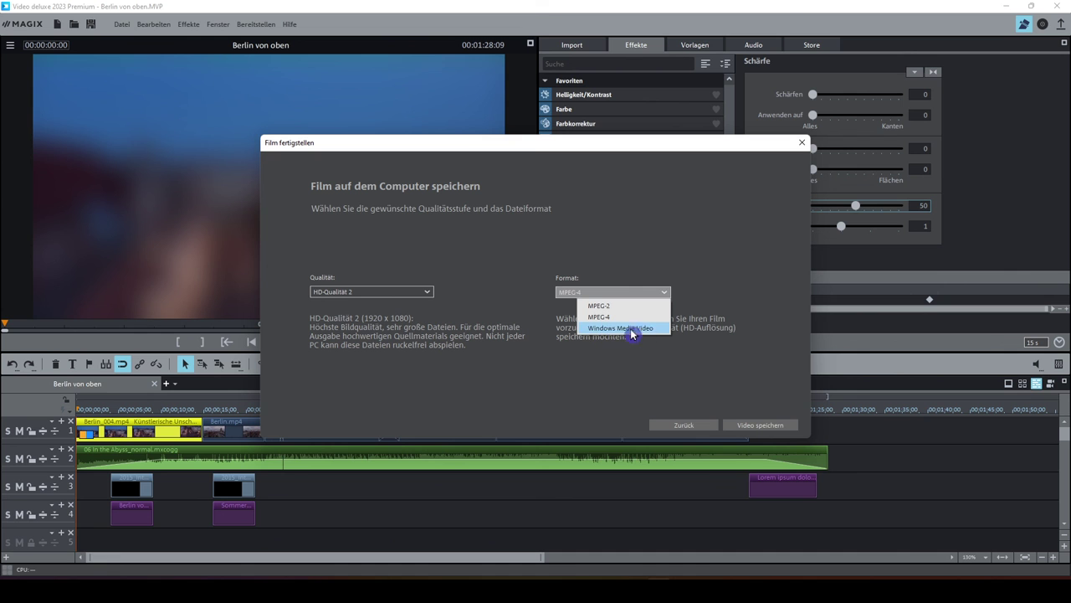
{"action": "left_click", "coordinate": [611, 318]}
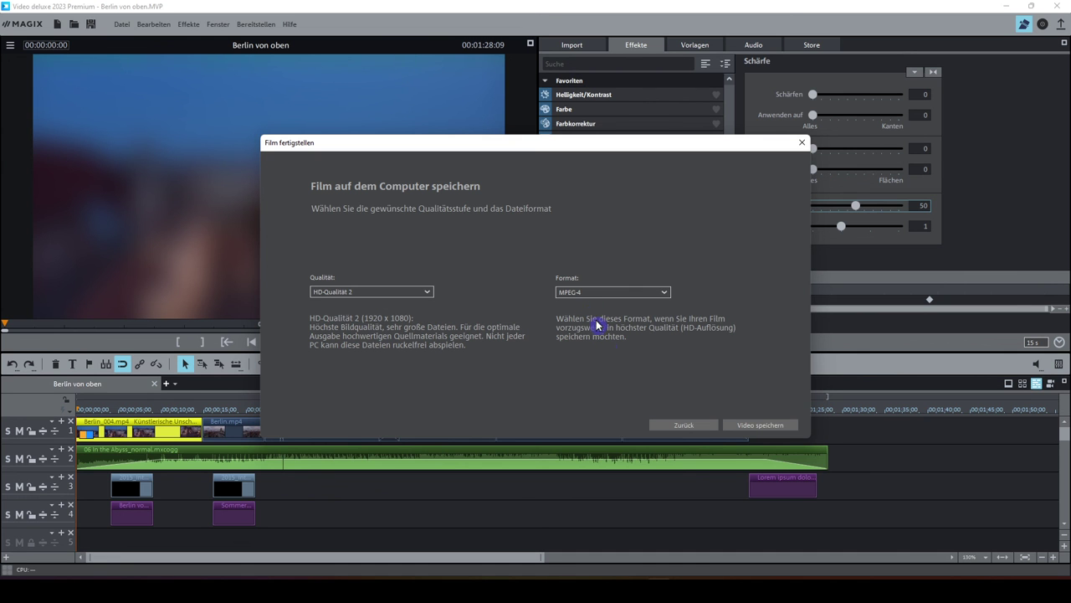
- Export the video as "Berlin von oben 2022" to the Video deluxe 2023 Premium folder and dismiss the export message
{"action": "left_click", "coordinate": [762, 425]}
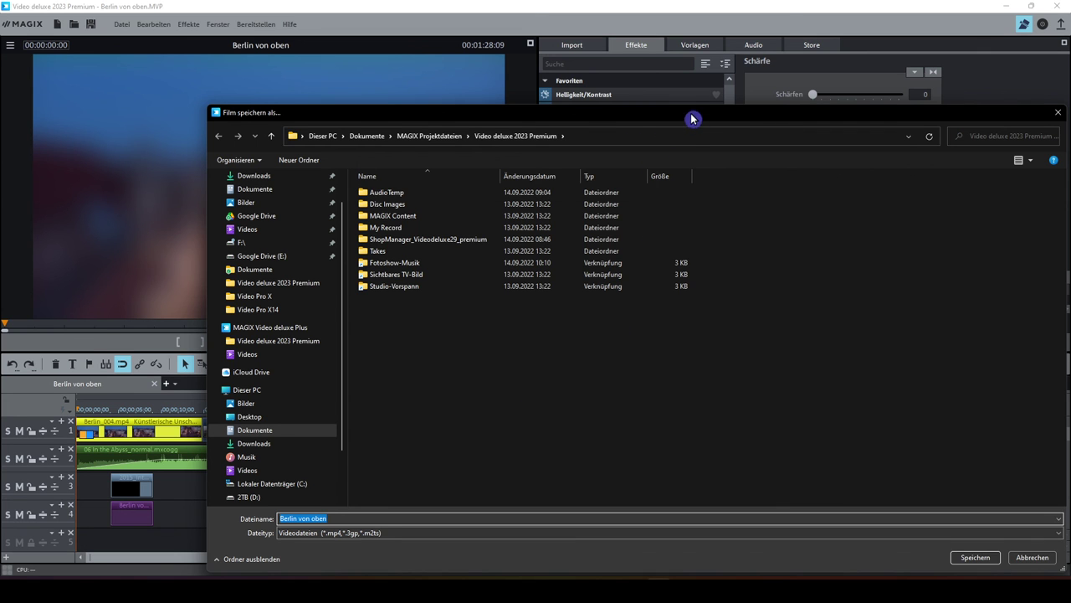
{"action": "left_click_drag", "start_coordinate": [692, 117], "coordinate": [667, 77]}
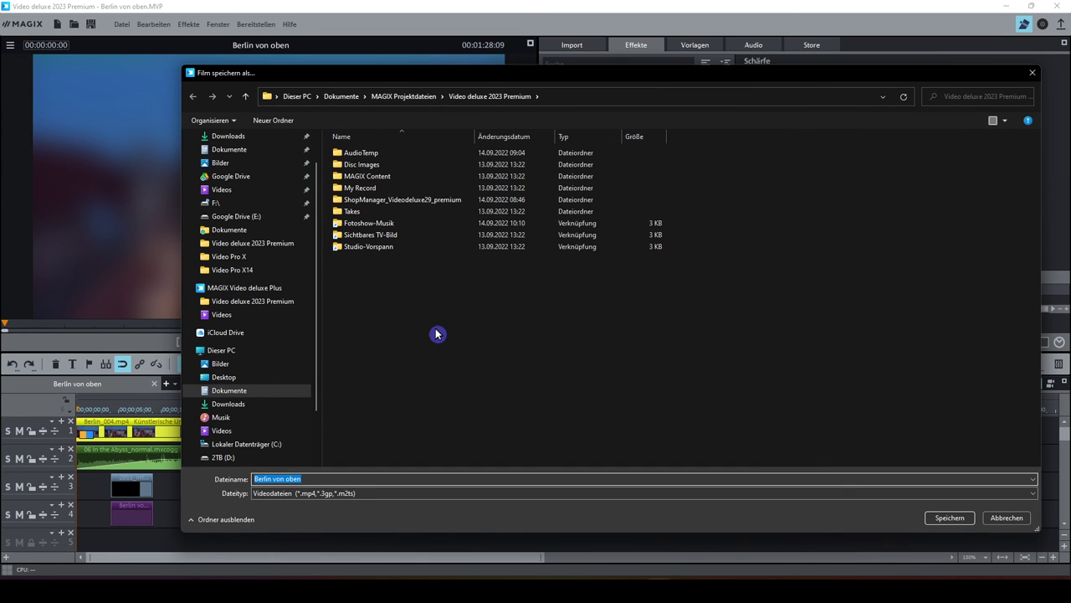
{"action": "left_click", "coordinate": [315, 478]}
{"action": "type", "text": "2022"}
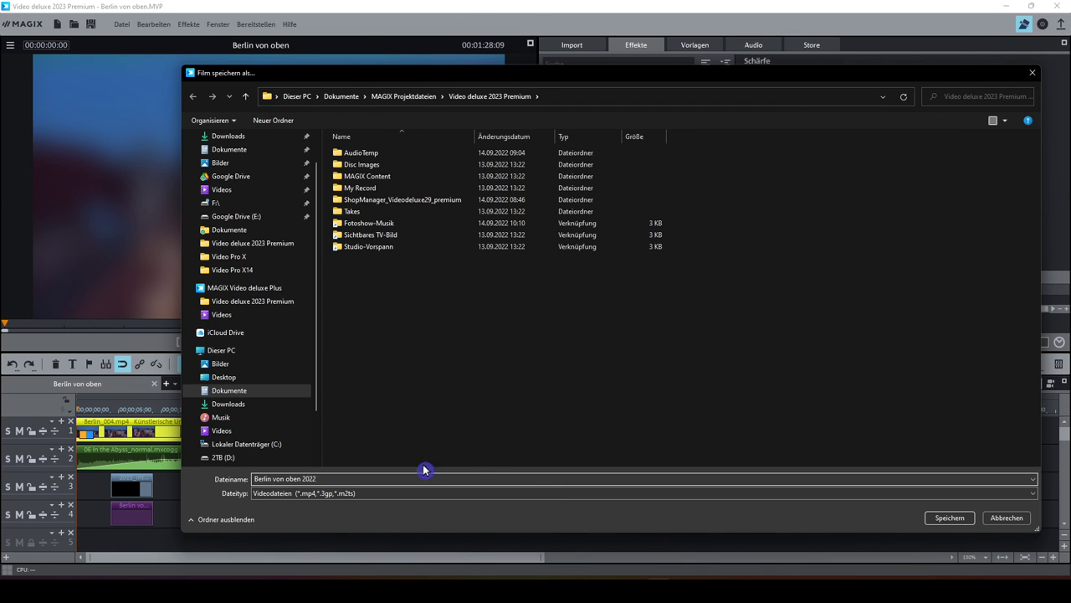
{"action": "left_click", "coordinate": [950, 518]}
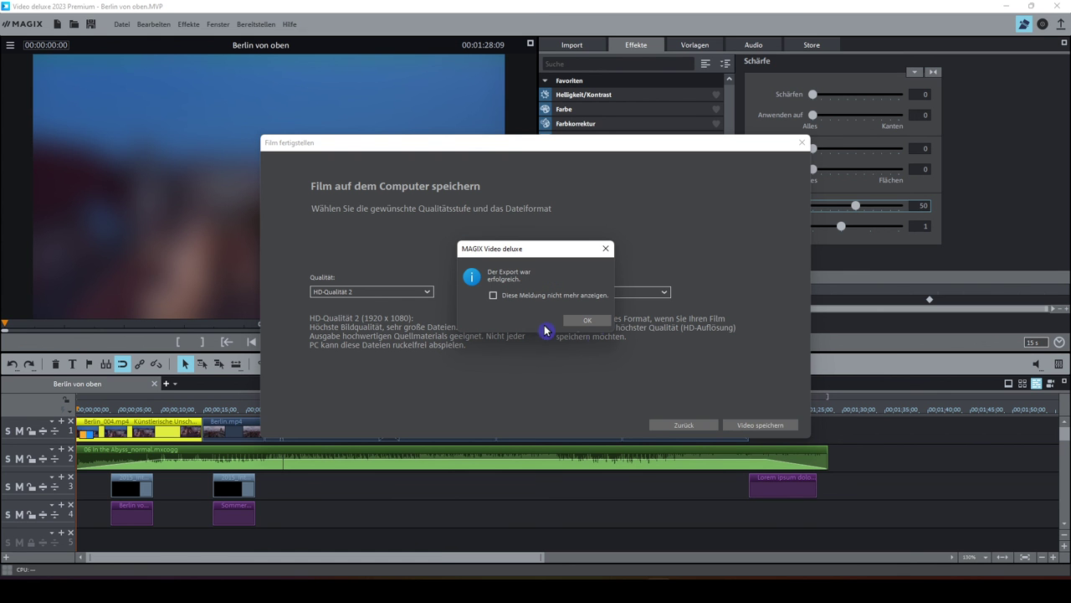
{"action": "left_click", "coordinate": [589, 320]}
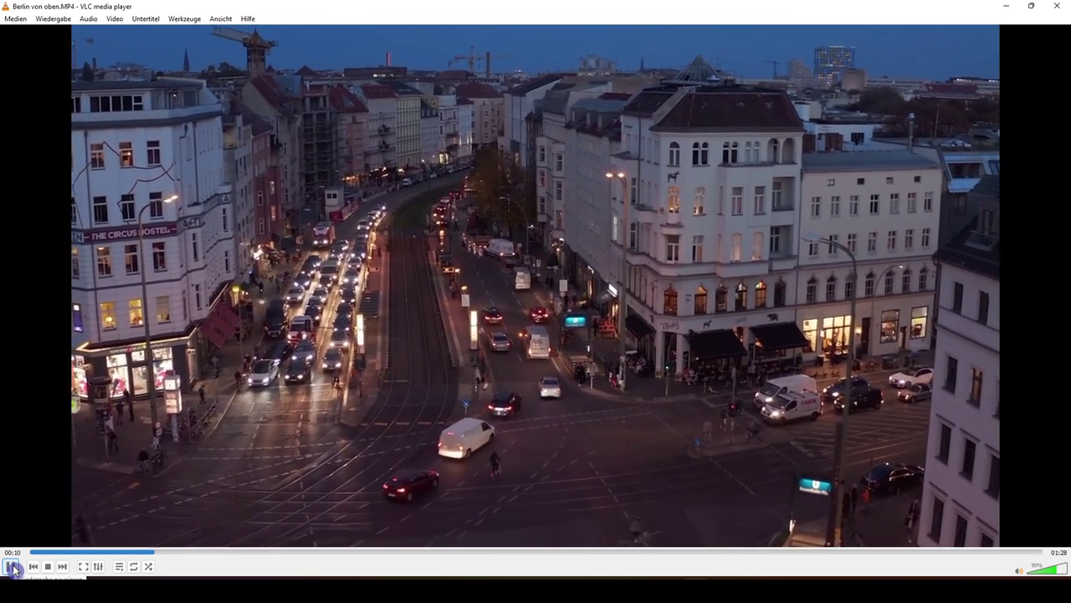
- Pause the Berlin von oben.MP4 video in VLC media player and close the player
{"action": "left_click", "coordinate": [12, 567]}
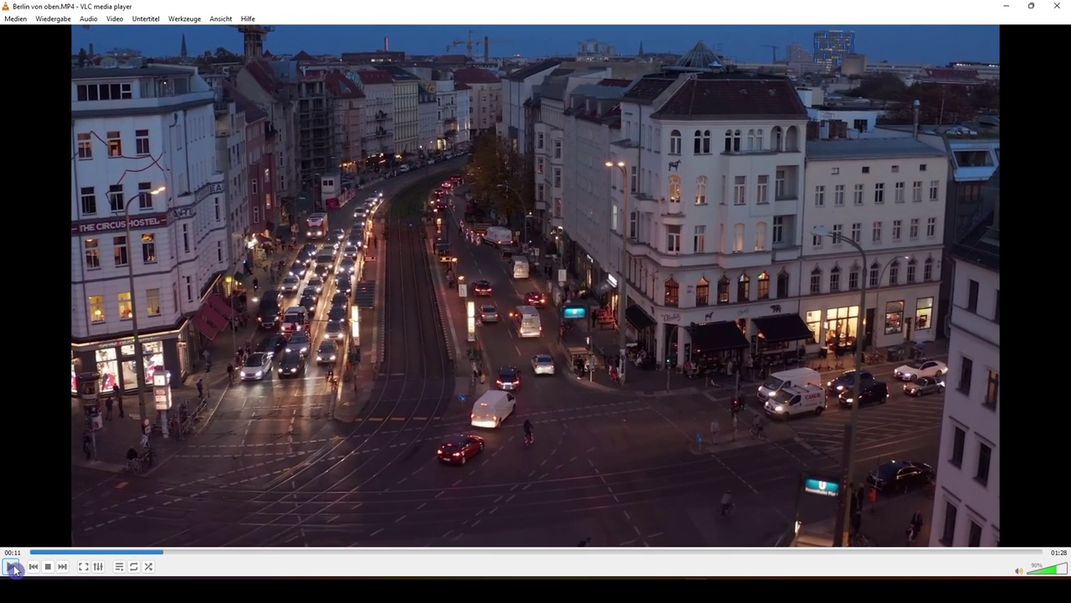
{"action": "left_click", "coordinate": [1067, 6]}
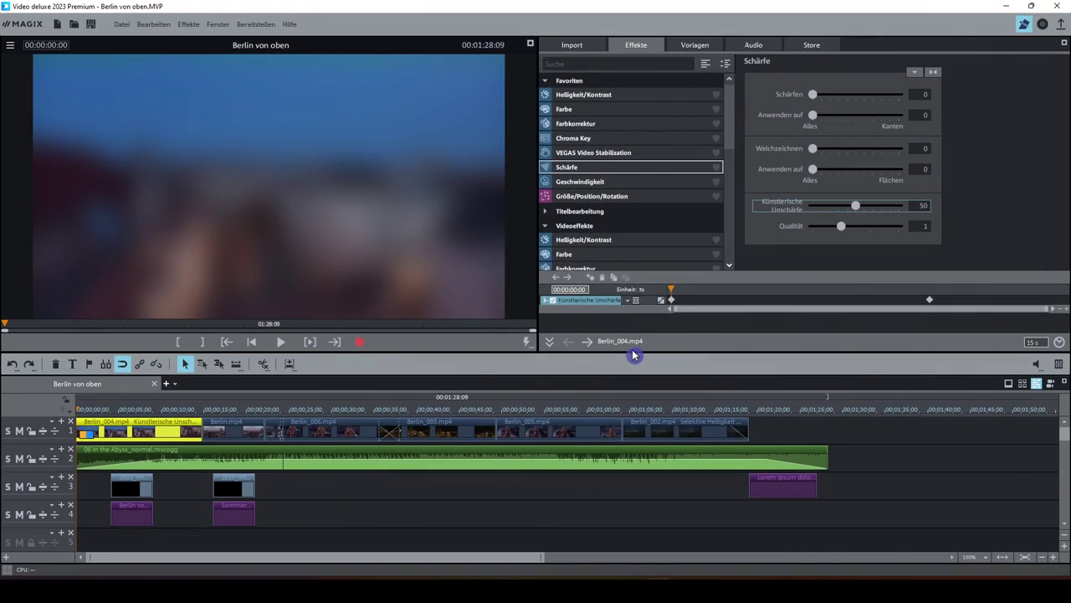